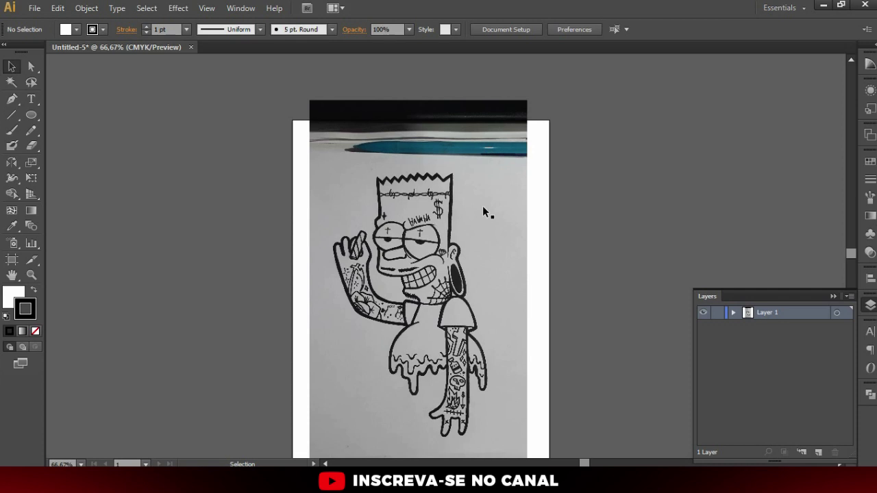
# - Zoom in and select the placed Bart tattoo sketch photo with the Selection tool
pyautogui.scroll(1, 461, 296)
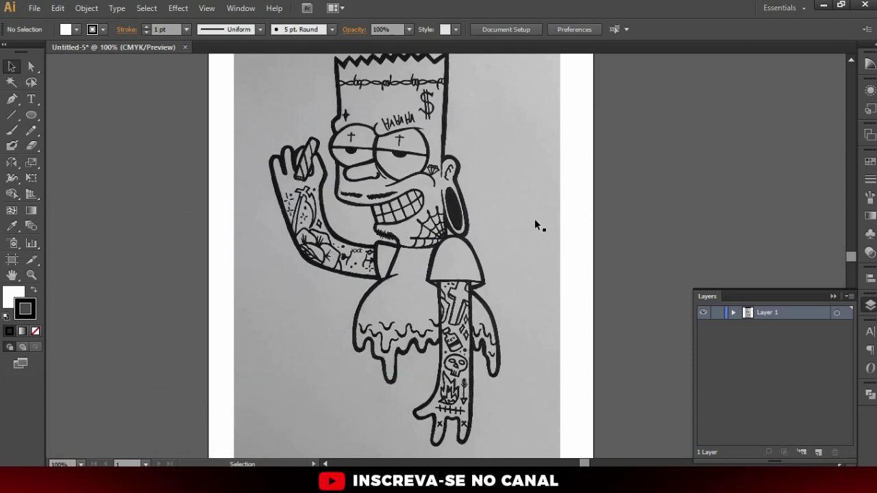
pyautogui.click(278, 224)
pyautogui.click(582, 266)
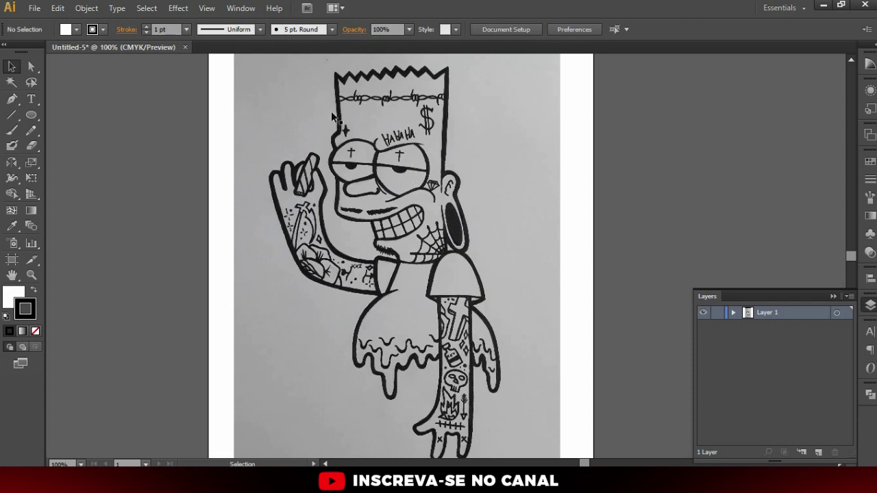
pyautogui.click(421, 225)
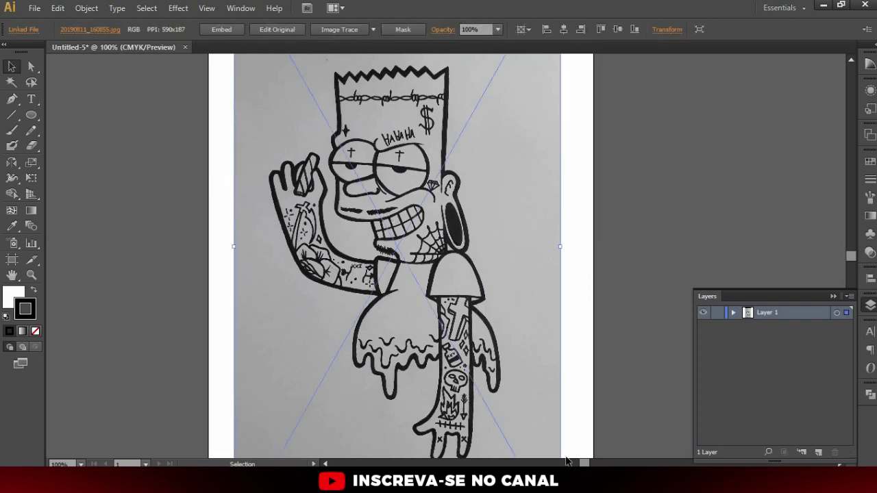
# - Embed the linked sketch photo and fade it to 60% opacity
pyautogui.click(222, 30)
pyautogui.click(213, 28)
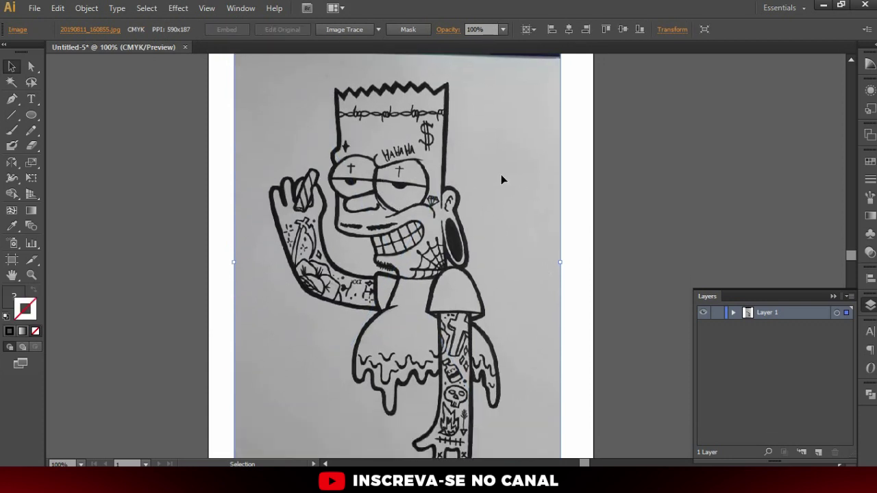
pyautogui.scroll(-1, 501, 179)
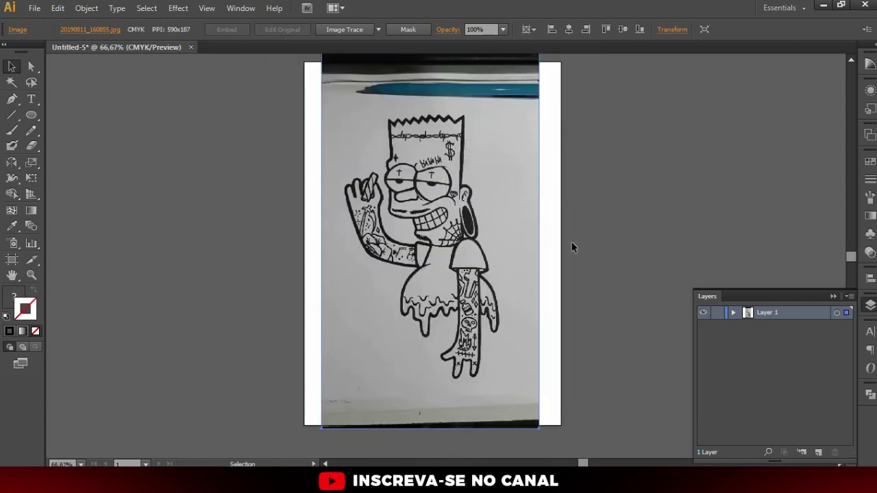
pyautogui.click(502, 30)
pyautogui.click(519, 141)
pyautogui.scroll(1, 432, 209)
pyautogui.click(502, 30)
pyautogui.click(519, 133)
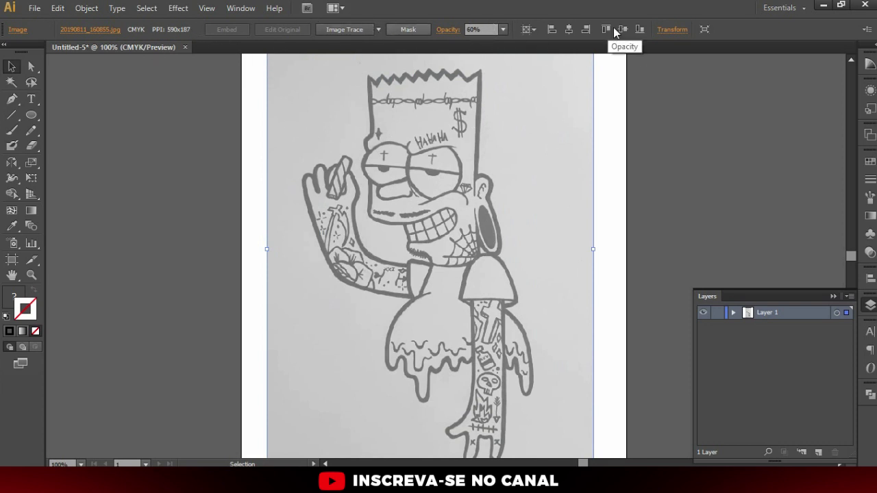
# - Toggle the Control panel off and on, deselect, lock Layer 1, and add a new layer
pyautogui.click(245, 8)
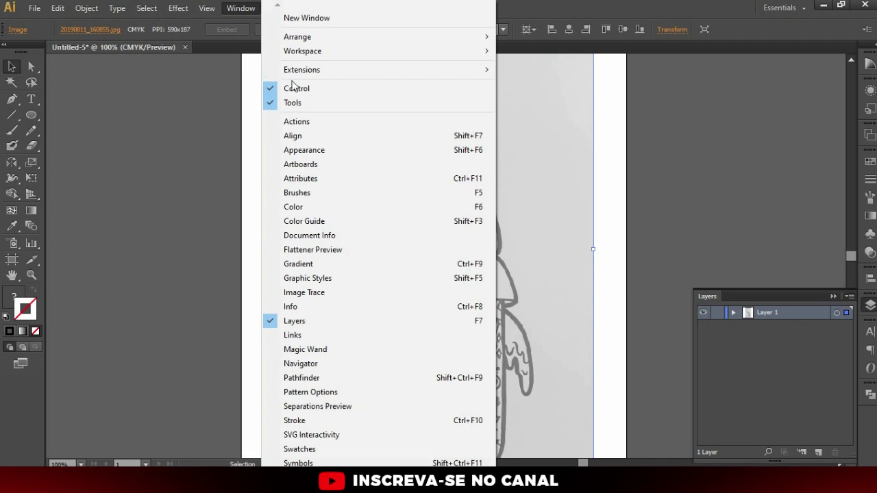
pyautogui.click(292, 86)
pyautogui.click(238, 9)
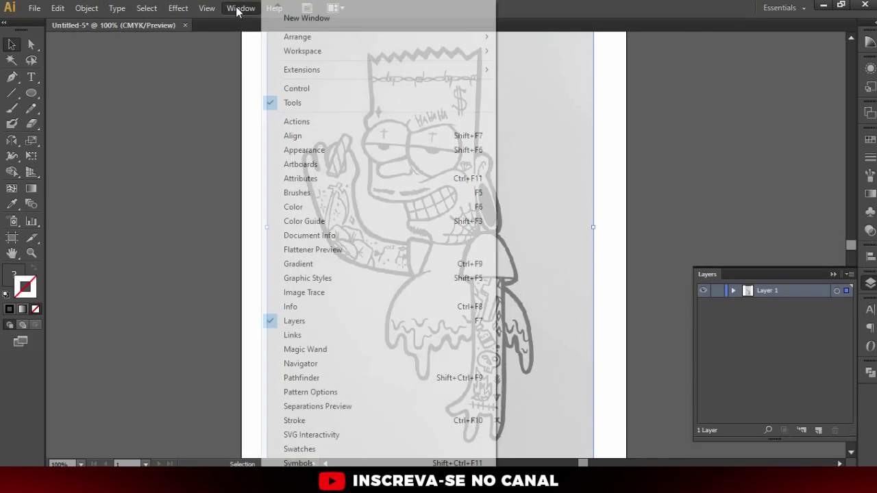
pyautogui.click(292, 88)
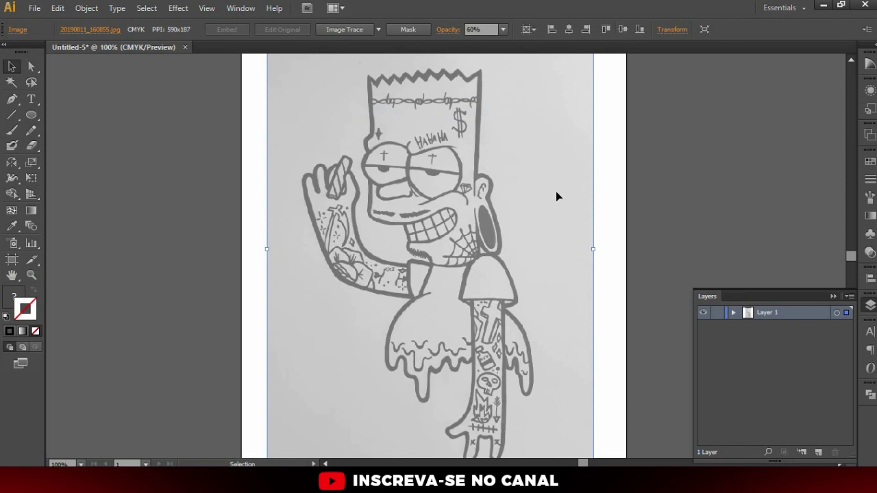
pyautogui.hotkey('ctrl', 'shift', 'a')
pyautogui.click(719, 314)
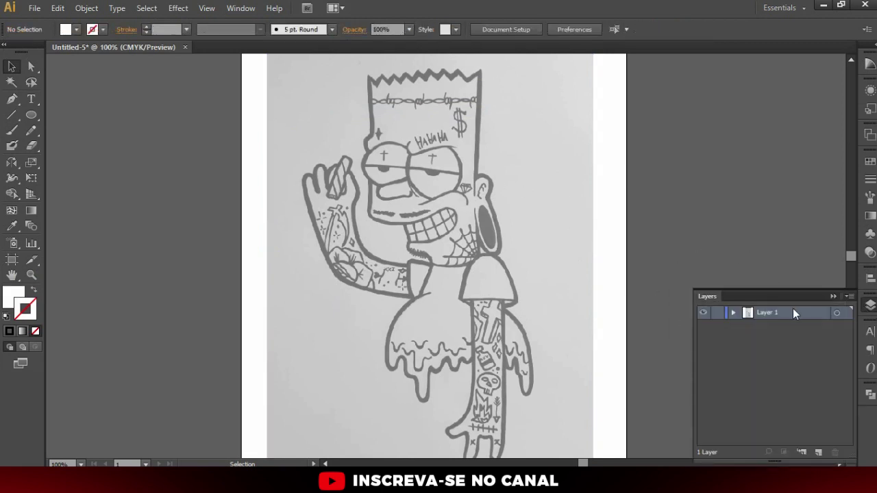
pyautogui.click(820, 453)
# - Pick the Pen tool with a black fill and no stroke
pyautogui.press('p')
pyautogui.scroll(1, 399, 172)
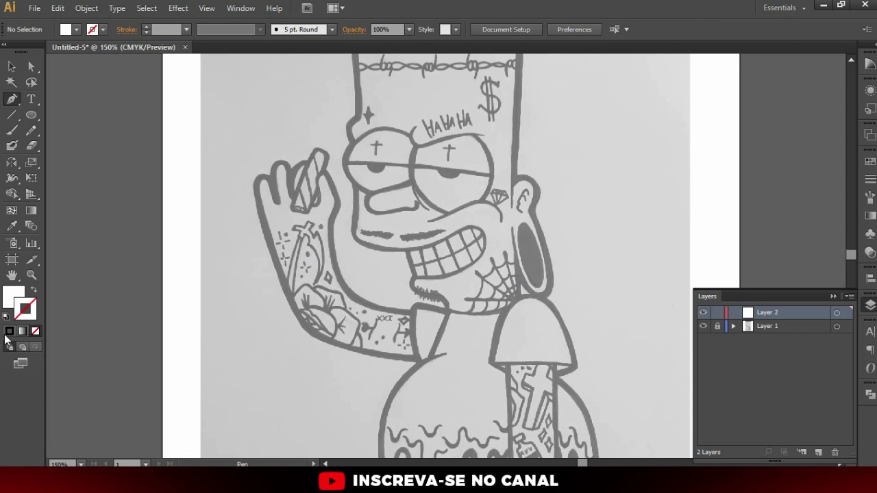
pyautogui.click(9, 332)
pyautogui.click(33, 291)
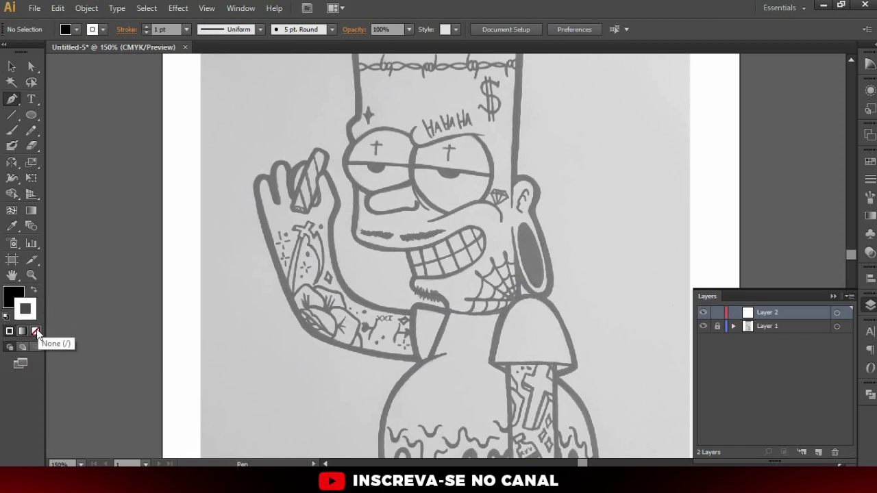
pyautogui.click(35, 331)
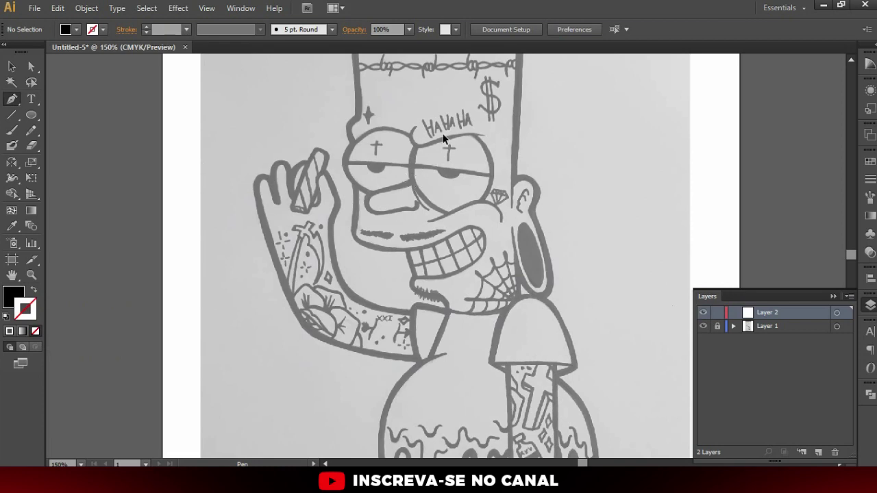
# - Draw a black test shape inside the right eye
pyautogui.scroll(2, 445, 141)
pyautogui.click(415, 177)
pyautogui.click(429, 140)
pyautogui.moveTo(471, 146); pyautogui.dragTo(452, 111)
pyautogui.click(472, 165)
pyautogui.click(450, 107)
pyautogui.scroll(1, 452, 109)
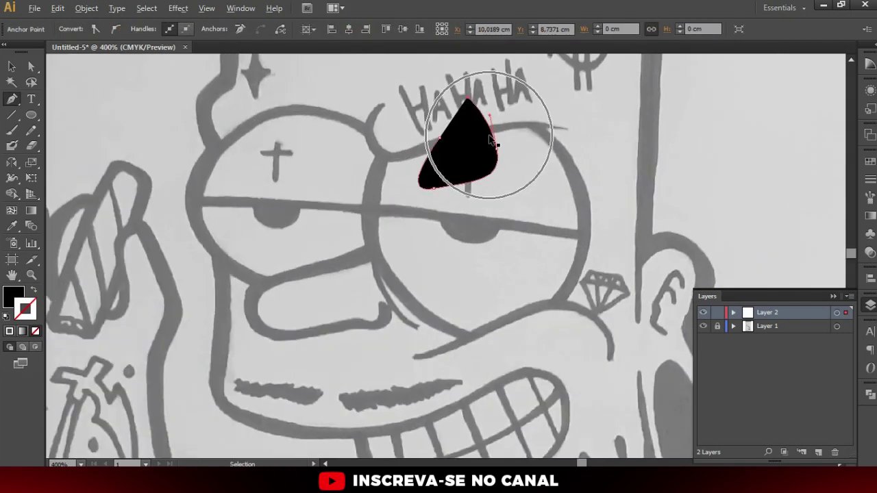
pyautogui.scroll(1, 522, 136)
pyautogui.scroll(1, 521, 136)
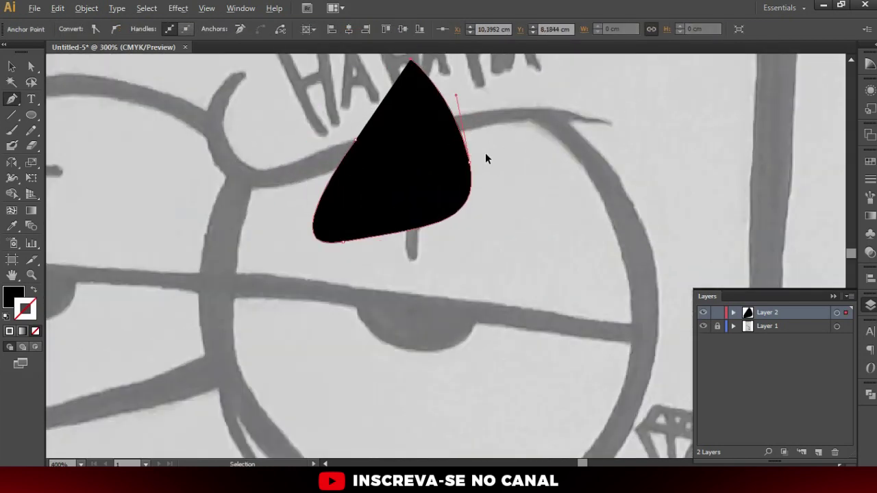
pyautogui.scroll(-3, 485, 152)
pyautogui.keyDown('ctrl'); pyautogui.click(404, 114); pyautogui.keyUp('ctrl')
# - Delete the black test shape from the eye, leaving Layer 2 empty
pyautogui.moveTo(498, 179); pyautogui.dragTo(506, 186)
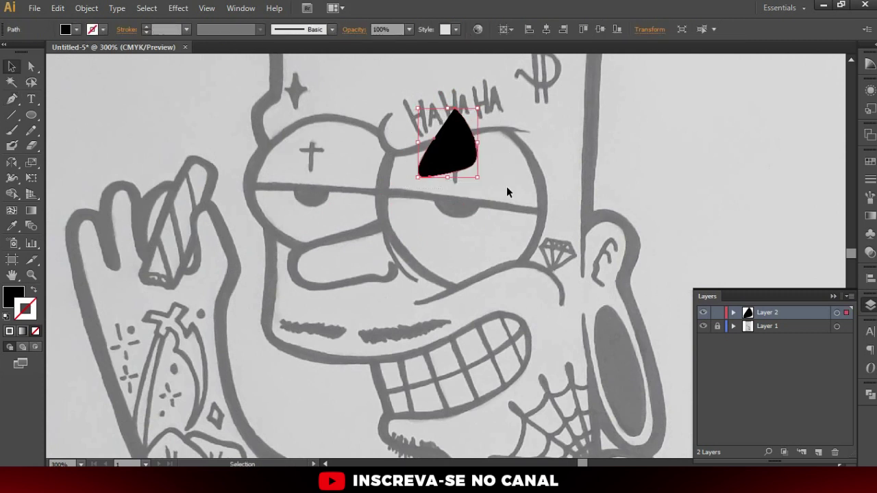
pyautogui.press('Delete')
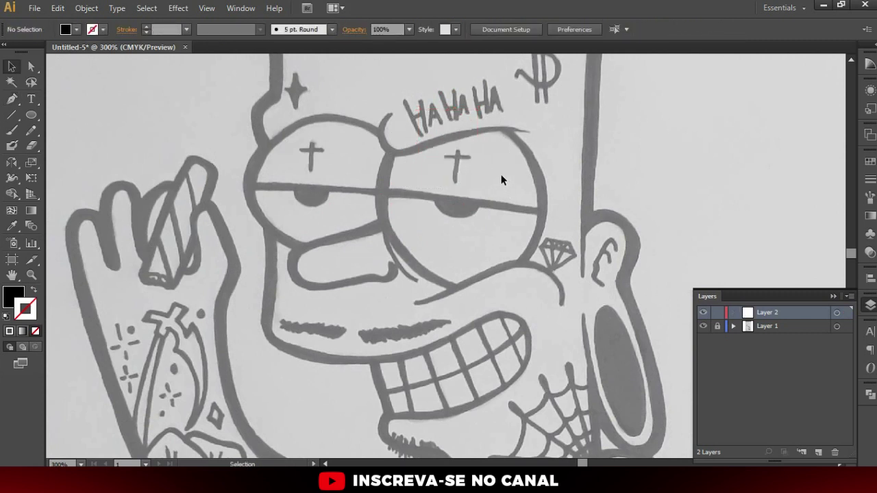
pyautogui.scroll(-3, 374, 185)
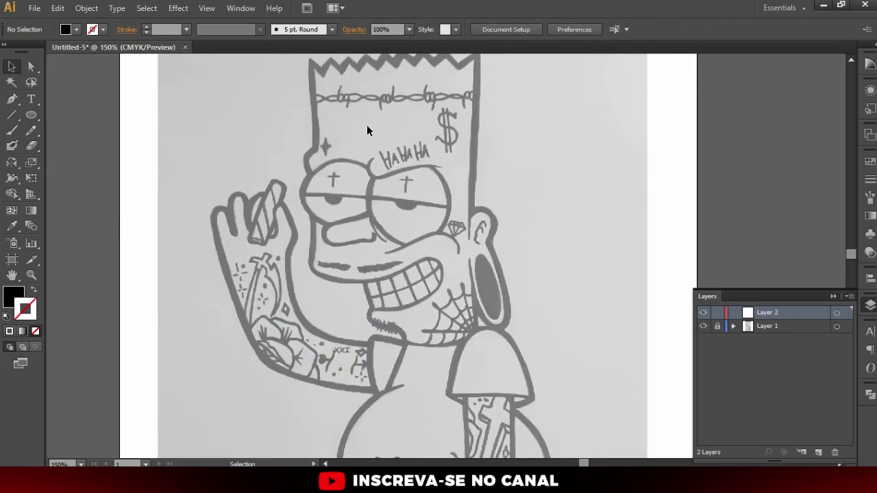
pyautogui.scroll(1, 366, 127)
pyautogui.scroll(2, 405, 266)
pyautogui.scroll(-1, 404, 266)
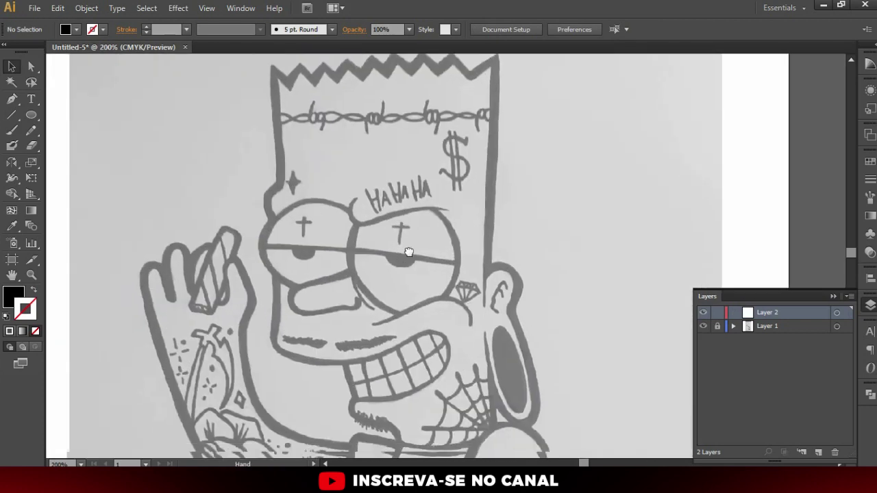
pyautogui.scroll(-1, 405, 266)
pyautogui.scroll(2, 396, 191)
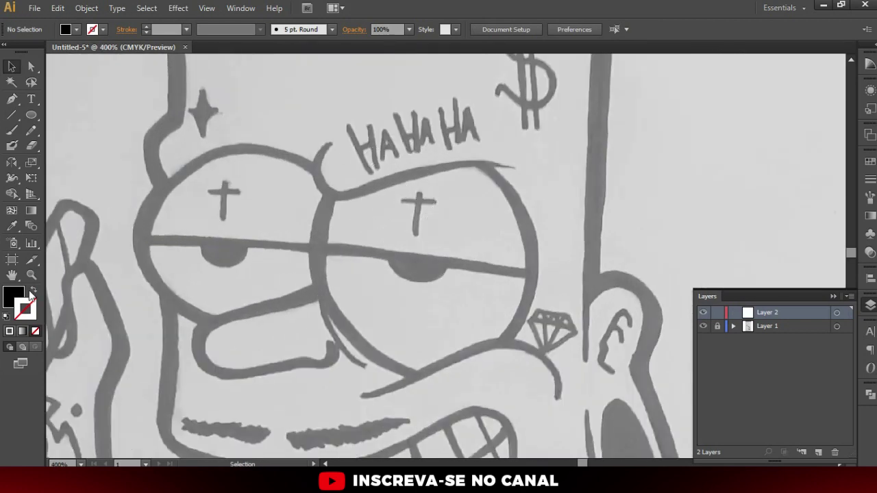
# - Switch the document to RGB colour mode and set the fill to hex 000000
pyautogui.click(34, 8)
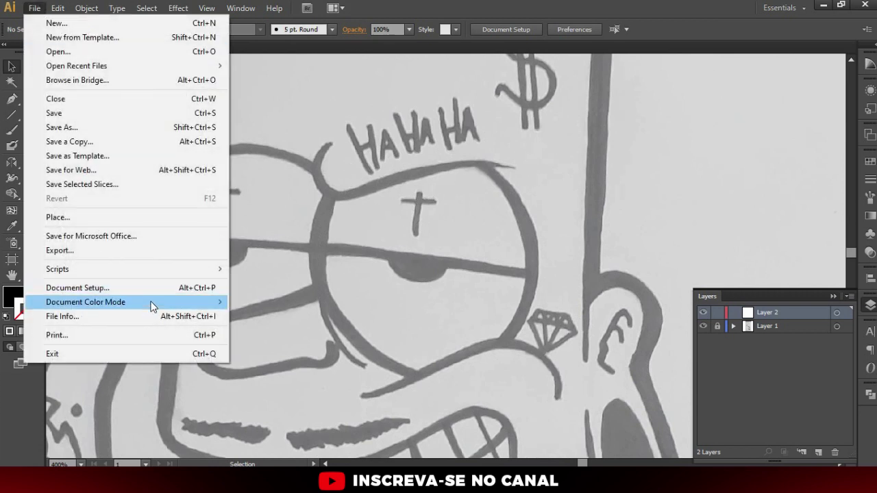
pyautogui.moveTo(86, 303)
pyautogui.click(252, 316)
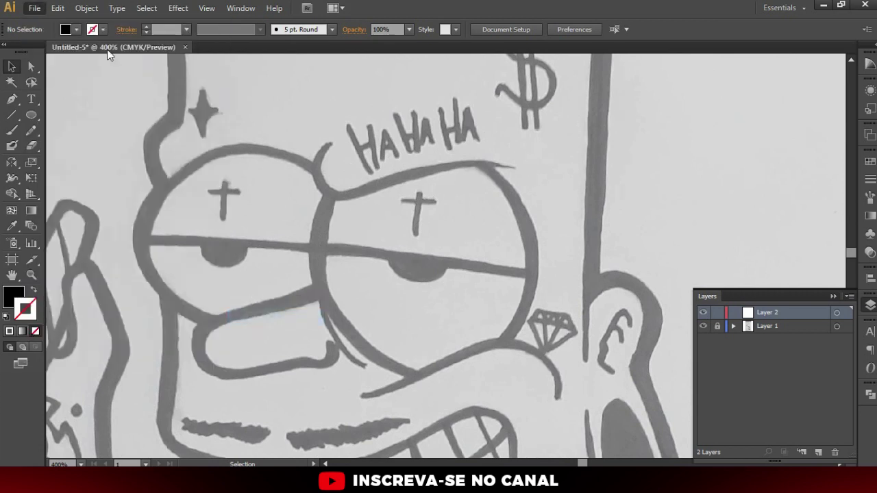
pyautogui.click(16, 297)
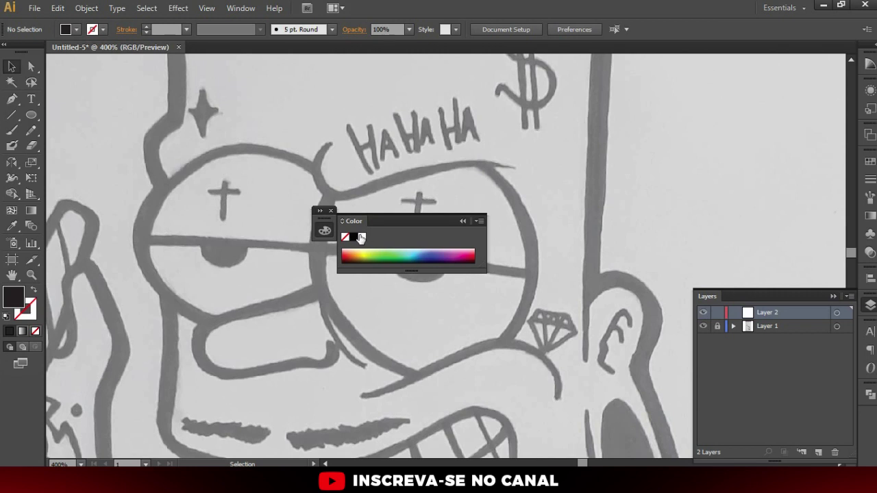
pyautogui.doubleClick(15, 296)
pyautogui.moveTo(76, 135); pyautogui.dragTo(10, 205)
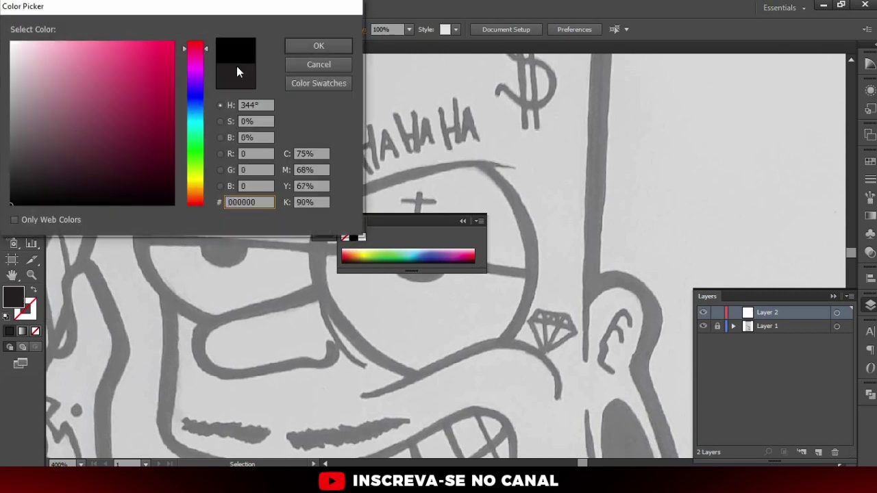
pyautogui.click(332, 48)
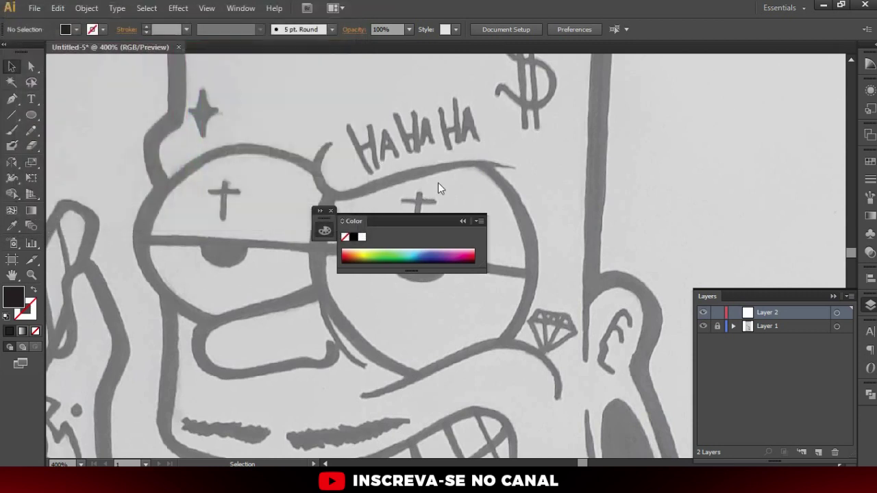
pyautogui.click(330, 211)
pyautogui.press('p')
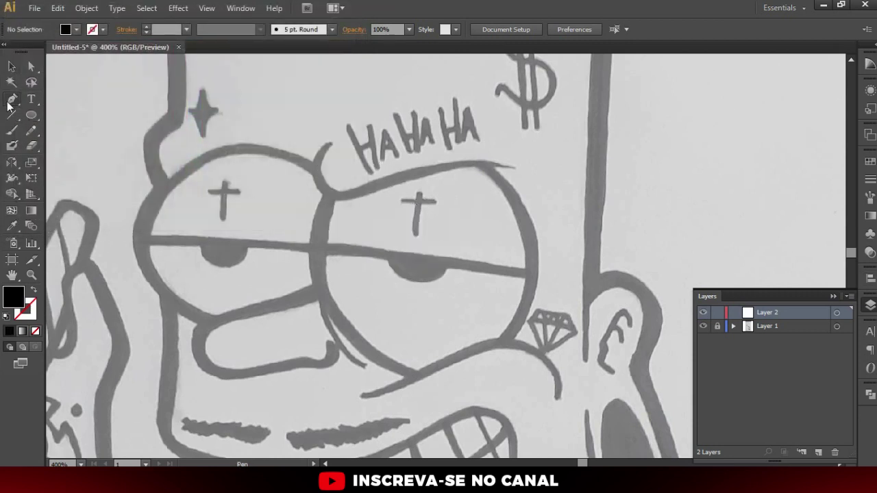
# - Trace a Pen curve along the brow line beneath the HAHAHA lettering
pyautogui.scroll(1, 335, 164)
pyautogui.click(336, 136)
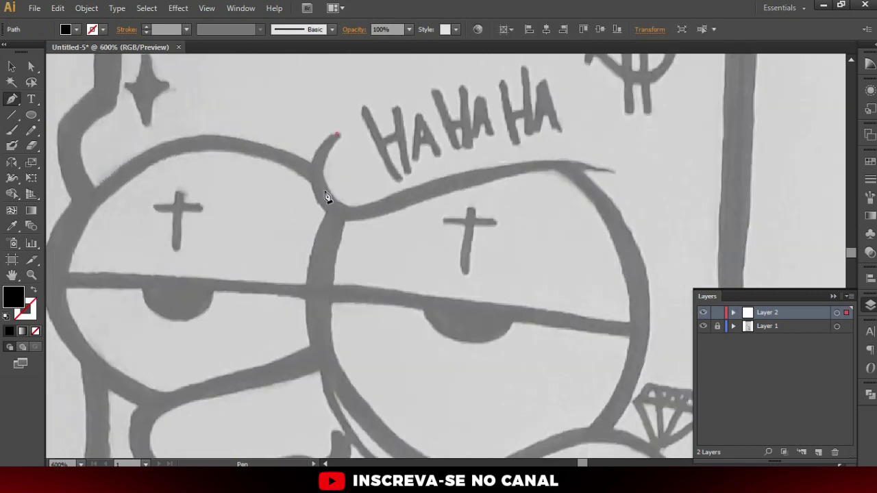
pyautogui.click(319, 187)
pyautogui.moveTo(469, 179); pyautogui.dragTo(578, 142)
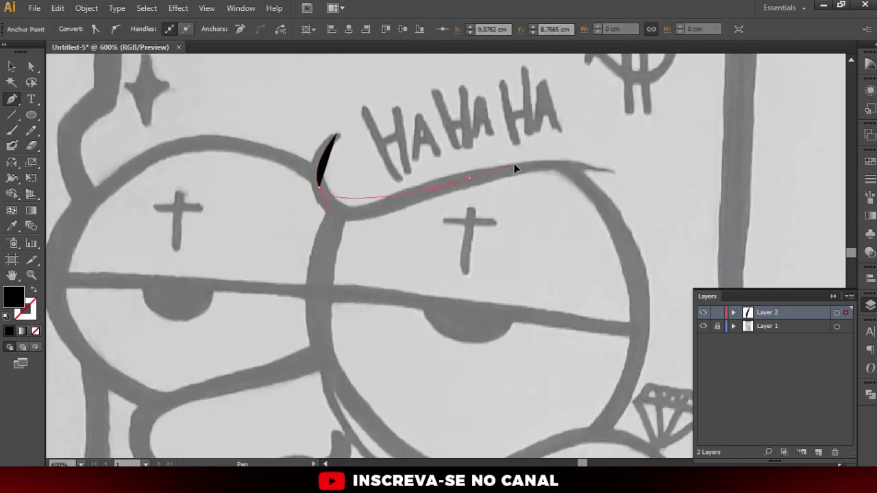
pyautogui.hotkey('ctrl', 'z')
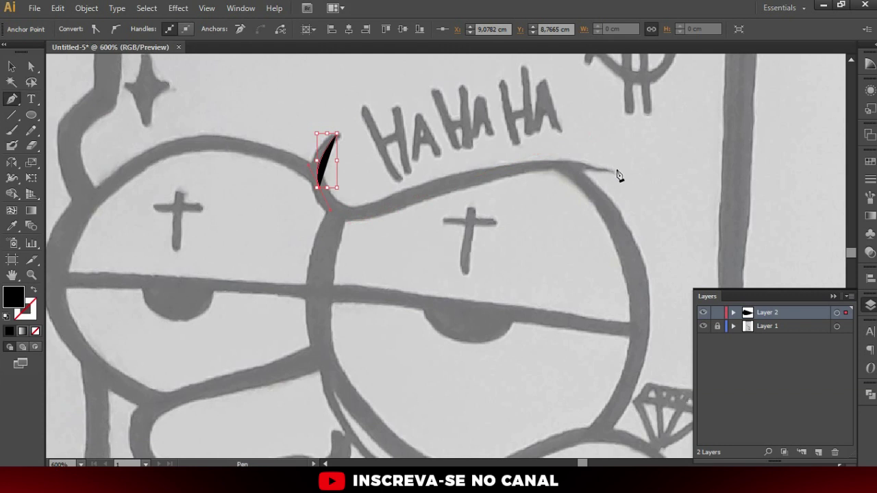
pyautogui.moveTo(336, 208); pyautogui.dragTo(386, 231)
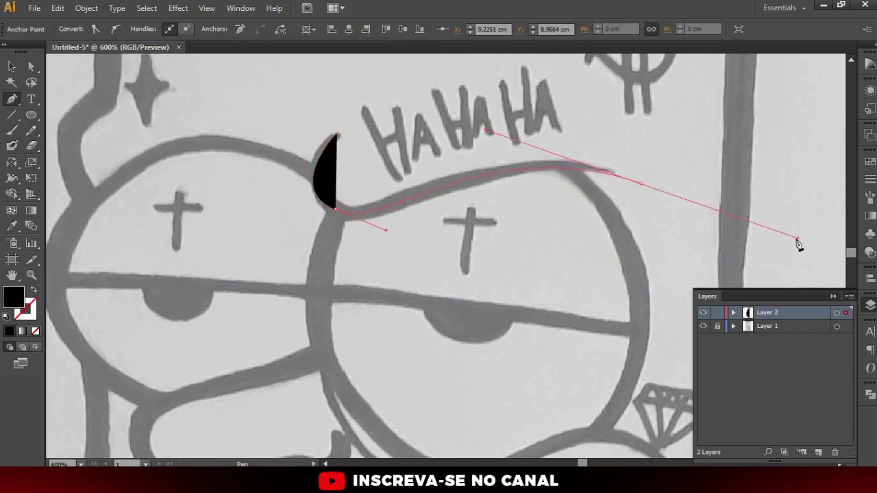
pyautogui.click(640, 183)
pyautogui.press('v')
pyautogui.click(317, 198)
# - Swap fill and stroke so the brow curve becomes a thin black outline
pyautogui.hotkey('ctrl', 'a')
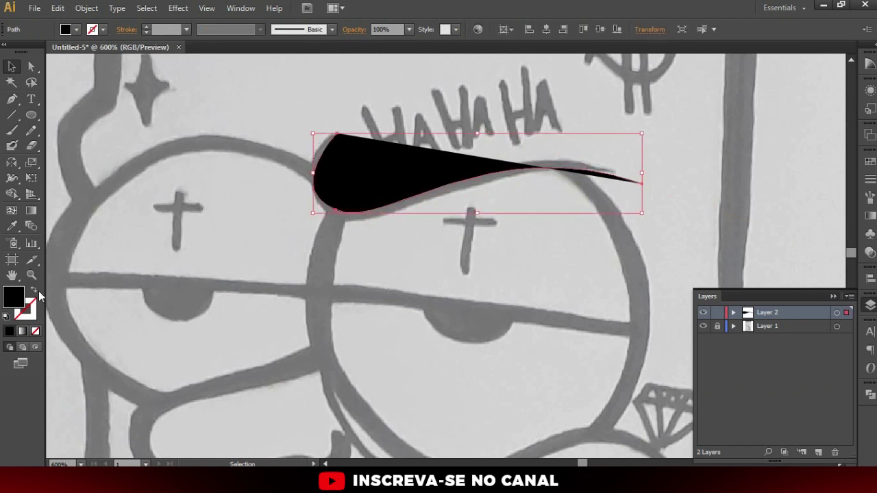
pyautogui.click(34, 292)
pyautogui.click(196, 290)
pyautogui.scroll(-2, 507, 209)
pyautogui.scroll(2, 507, 209)
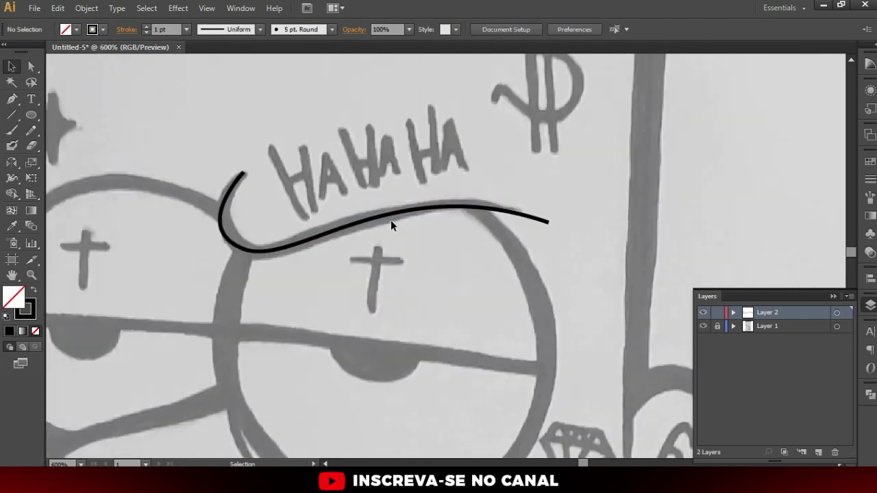
pyautogui.scroll(-1, 313, 202)
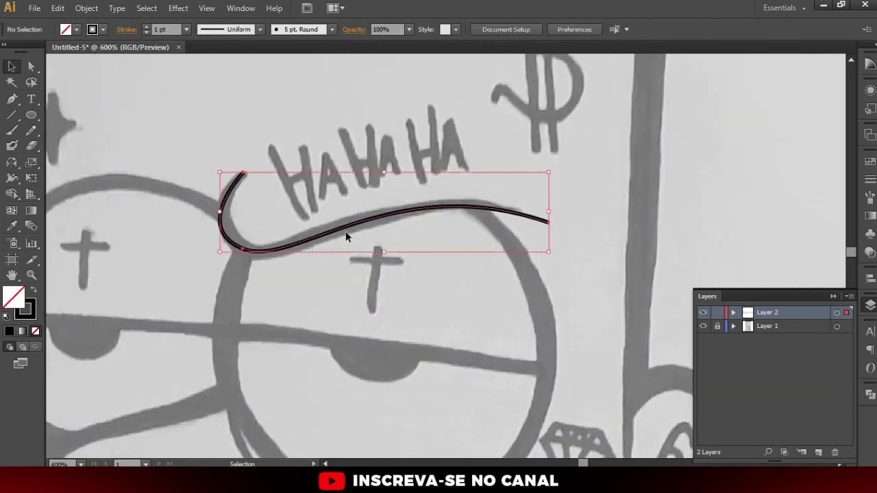
pyautogui.scroll(-3, 395, 241)
pyautogui.scroll(-1, 416, 235)
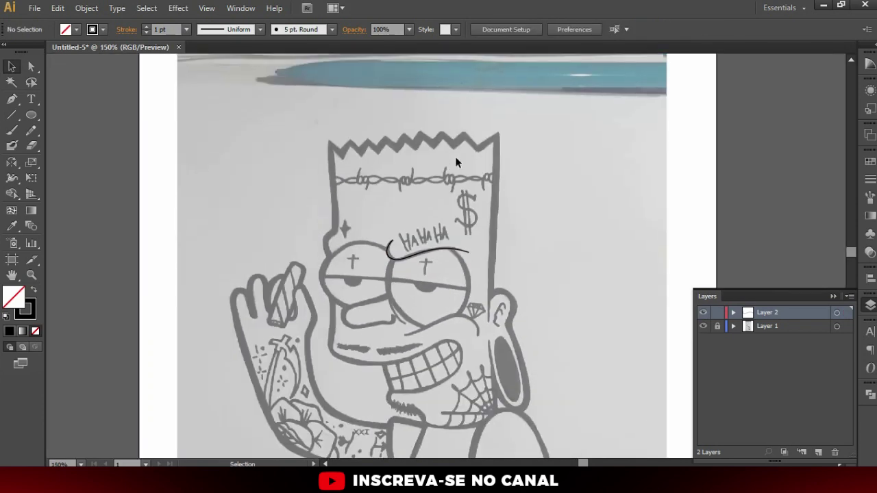
pyautogui.scroll(2, 359, 241)
pyautogui.scroll(1, 421, 265)
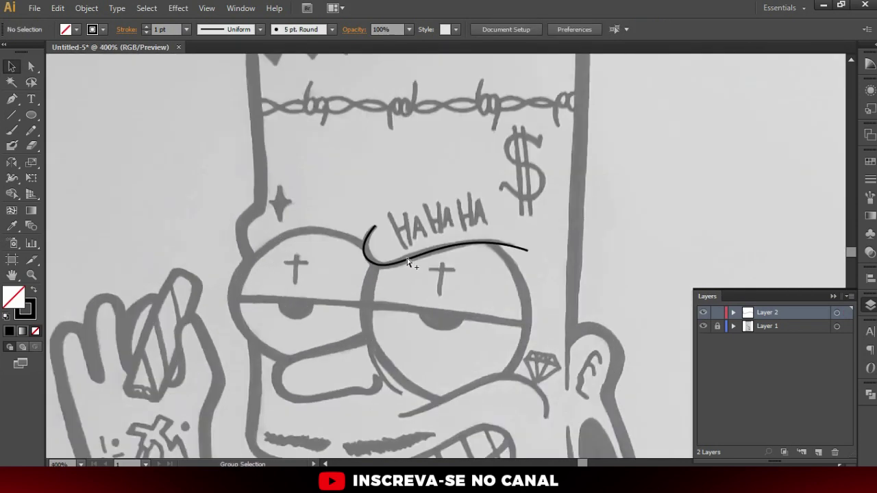
pyautogui.scroll(1, 425, 264)
pyautogui.scroll(1, 429, 263)
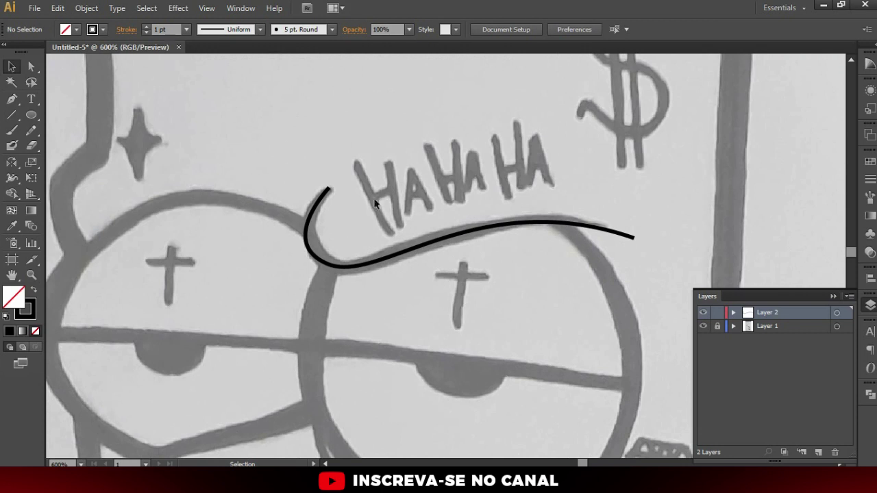
# - Widen the brow curve's middle with the Width Tool so it tapers at both ends
pyautogui.moveTo(382, 215); pyautogui.dragTo(327, 302)
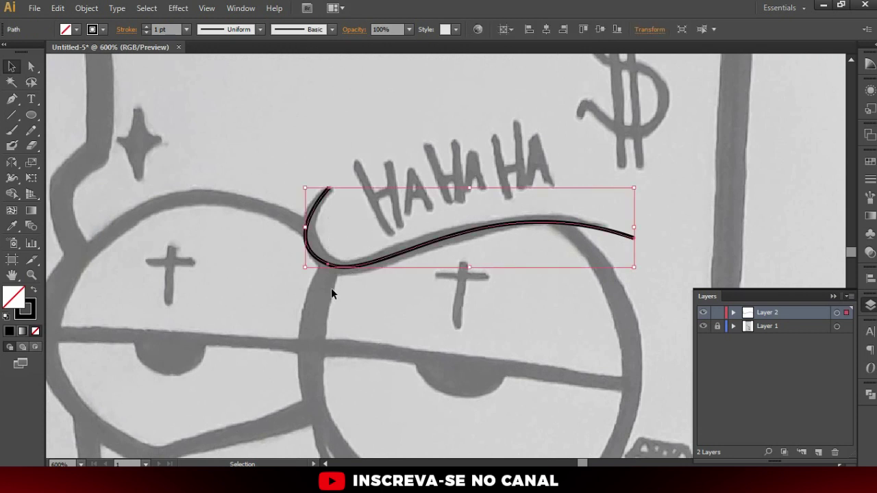
pyautogui.hotkey('shift', 'w')
pyautogui.scroll(1, 329, 256)
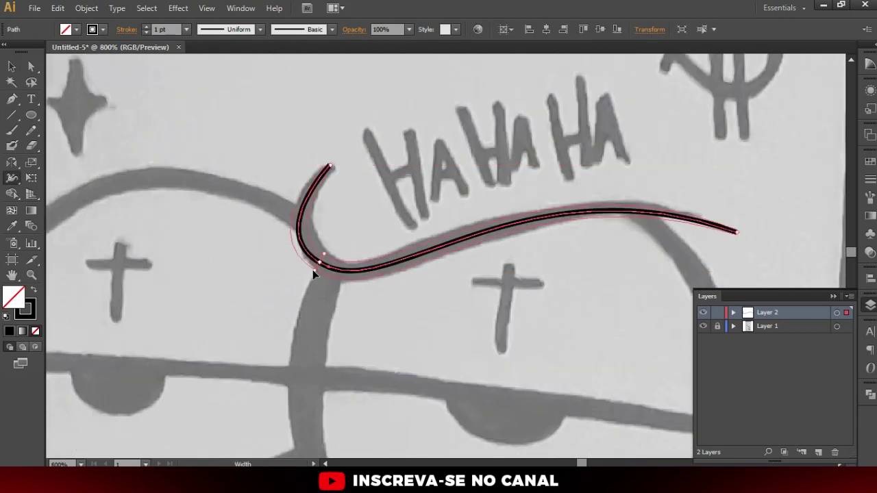
pyautogui.moveTo(311, 271); pyautogui.dragTo(305, 277)
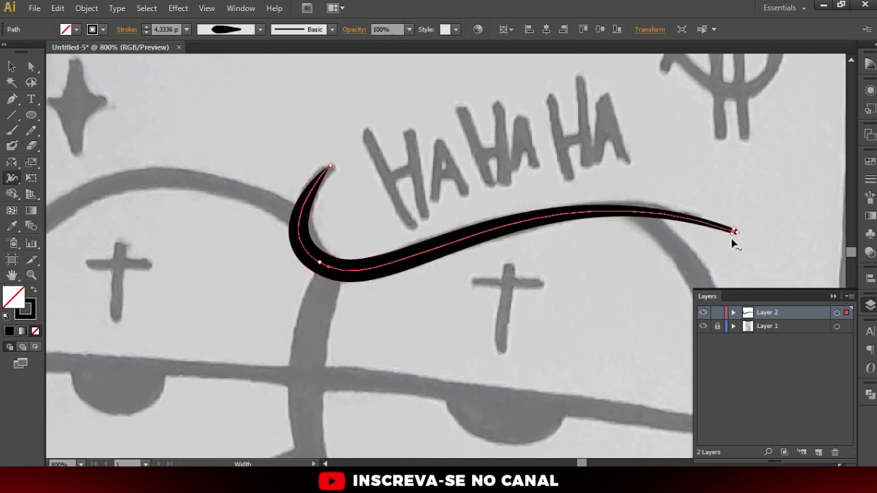
pyautogui.press('v')
pyautogui.click(557, 250)
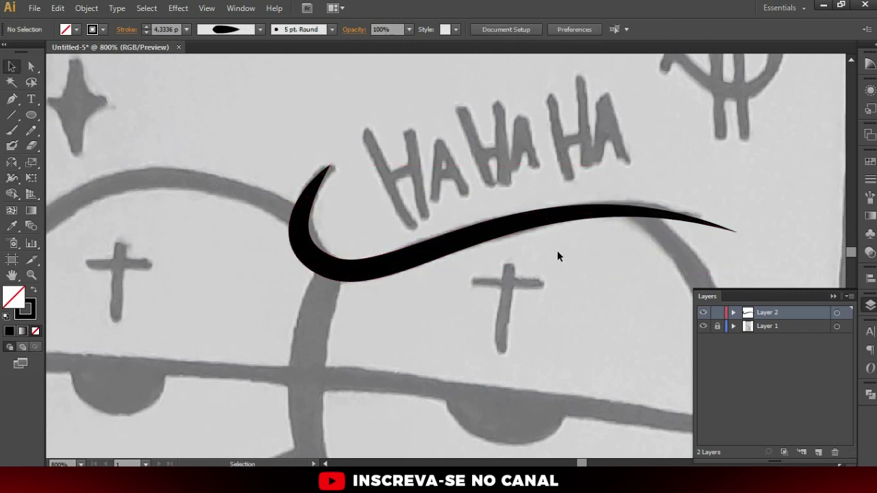
# - Move down to the line under the right lens and start a Pen path at its left end
pyautogui.scroll(-2, 557, 250)
pyautogui.scroll(-3, 372, 255)
pyautogui.hscroll(2, 411, 268)
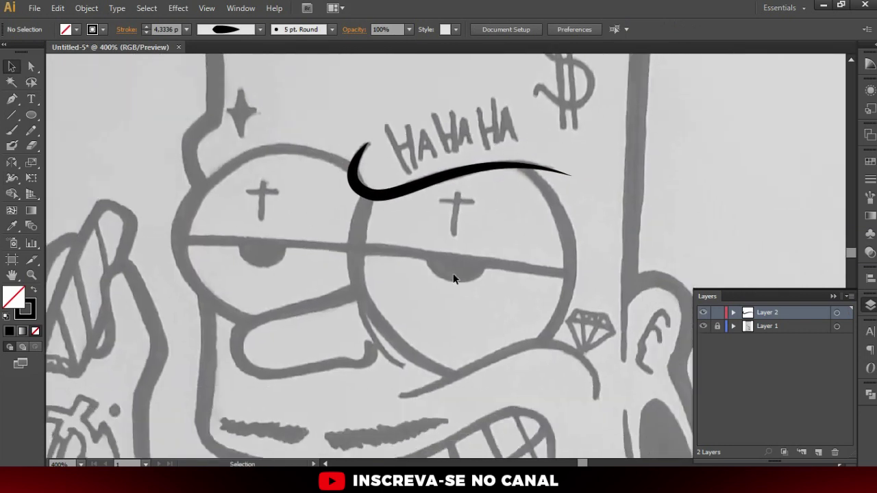
pyautogui.scroll(-2, 436, 359)
pyautogui.hscroll(3, 398, 322)
pyautogui.press('p')
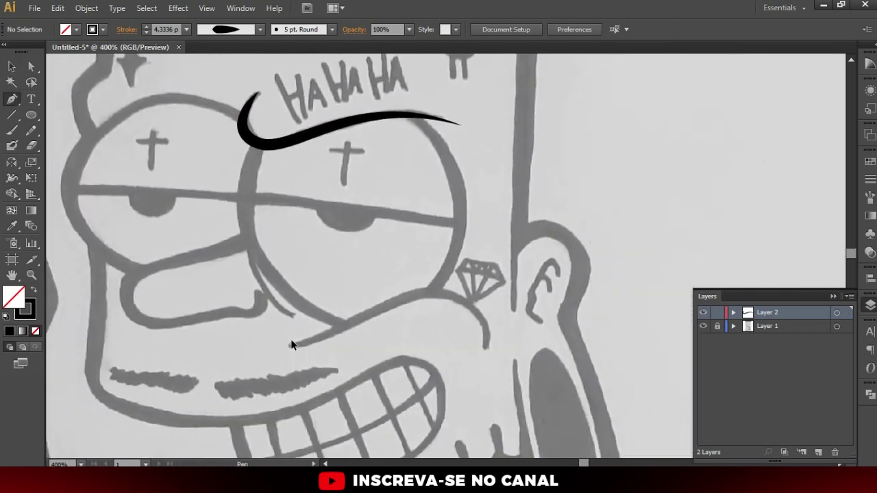
pyautogui.scroll(1, 289, 344)
pyautogui.click(278, 344)
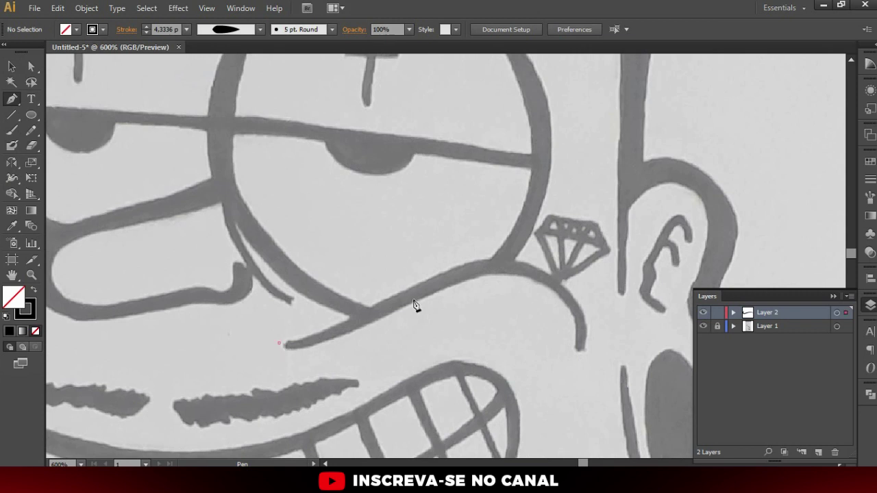
# - Draw the arched curve under the right lens to the diamond and pull it up to fit
pyautogui.moveTo(407, 300); pyautogui.dragTo(447, 274)
pyautogui.moveTo(579, 347); pyautogui.dragTo(581, 456)
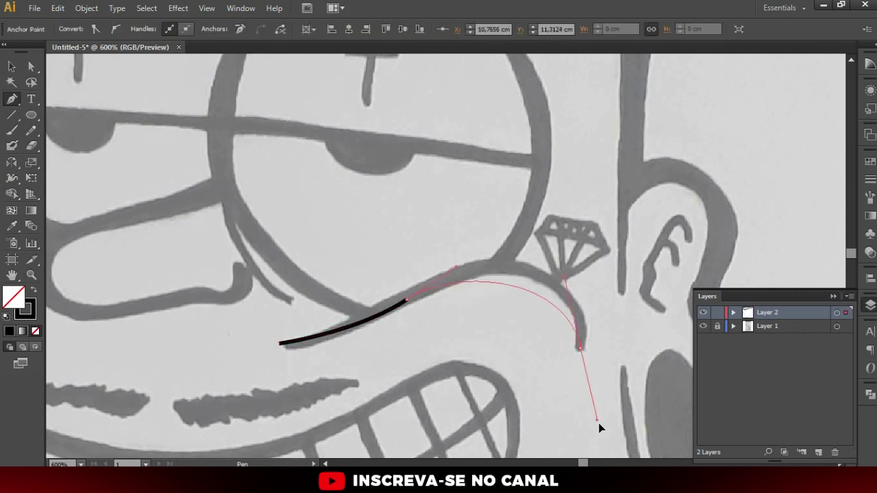
pyautogui.keyDown('ctrl'); pyautogui.click(463, 295); pyautogui.keyUp('ctrl')
pyautogui.keyDown('ctrl'); pyautogui.click(461, 273); pyautogui.keyUp('ctrl')
pyautogui.moveTo(458, 272)
pyautogui.mouseDown()
pyautogui.moveTo(472, 246)
pyautogui.moveTo(434, 247)
pyautogui.mouseUp()
pyautogui.click(435, 247)
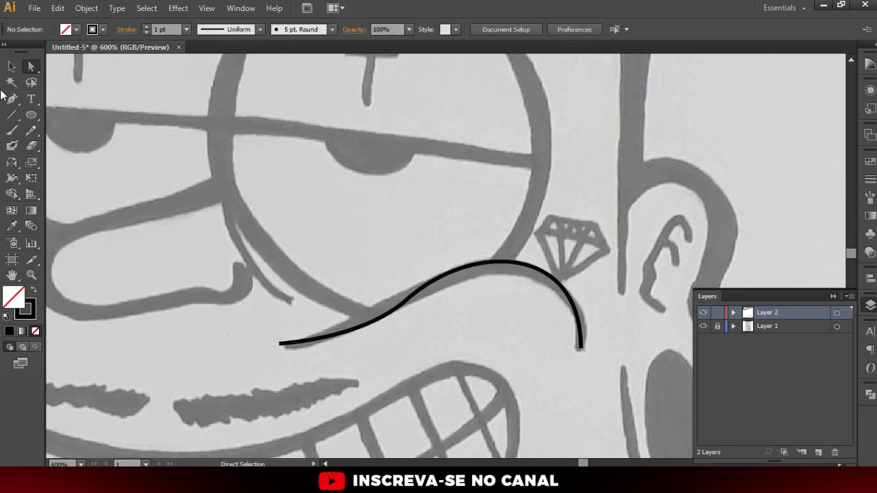
# - Adjust the curve's anchors and handles with Direct Selection to match the sketch arch
pyautogui.click(395, 310)
pyautogui.moveTo(407, 303); pyautogui.dragTo(470, 245)
pyautogui.moveTo(406, 304); pyautogui.dragTo(387, 301)
pyautogui.moveTo(452, 246); pyautogui.dragTo(514, 238)
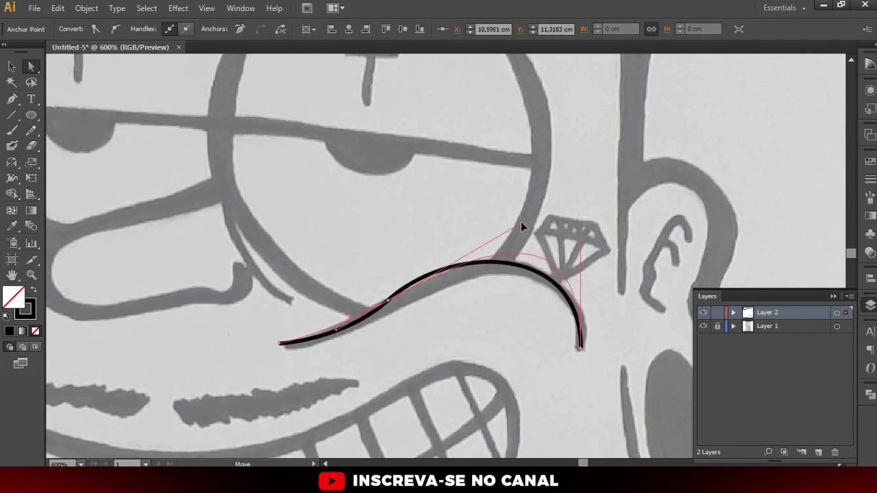
pyautogui.click(279, 346)
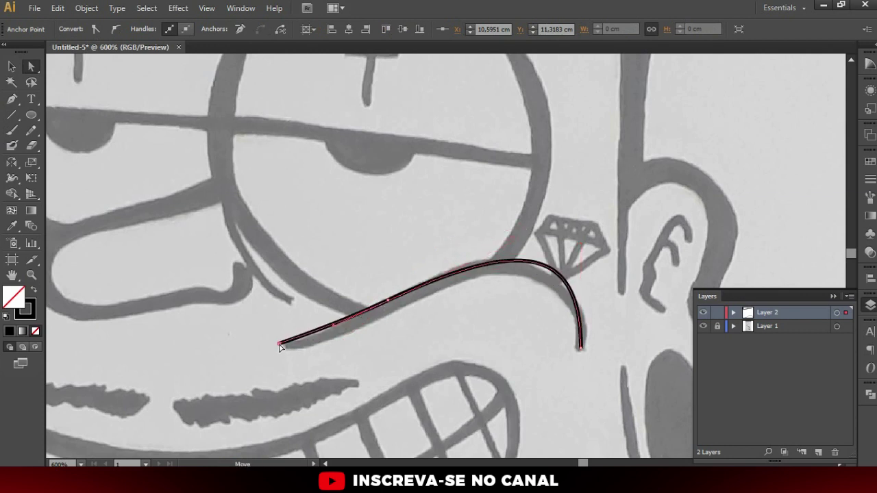
pyautogui.click(391, 302)
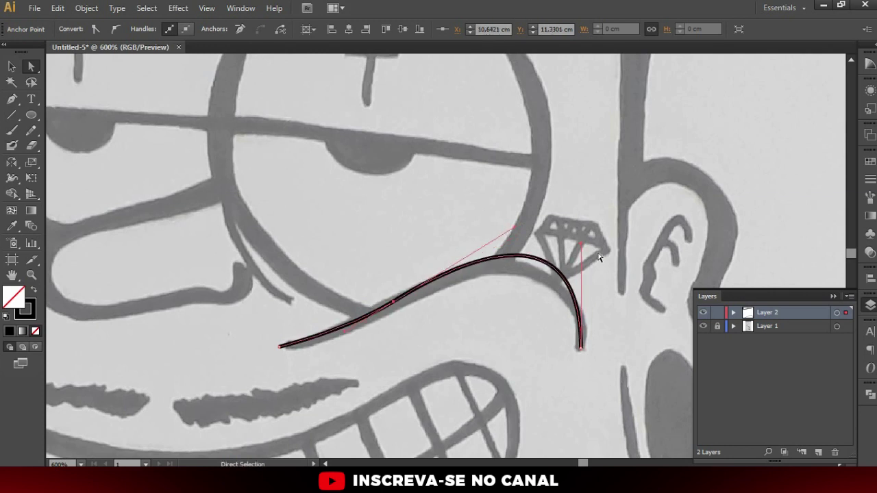
pyautogui.moveTo(580, 246); pyautogui.dragTo(591, 273)
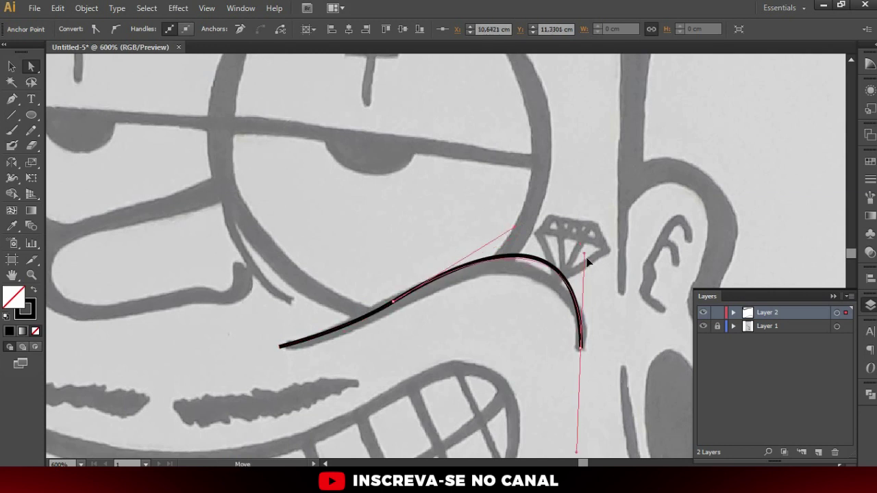
pyautogui.click(431, 339)
pyautogui.click(12, 179)
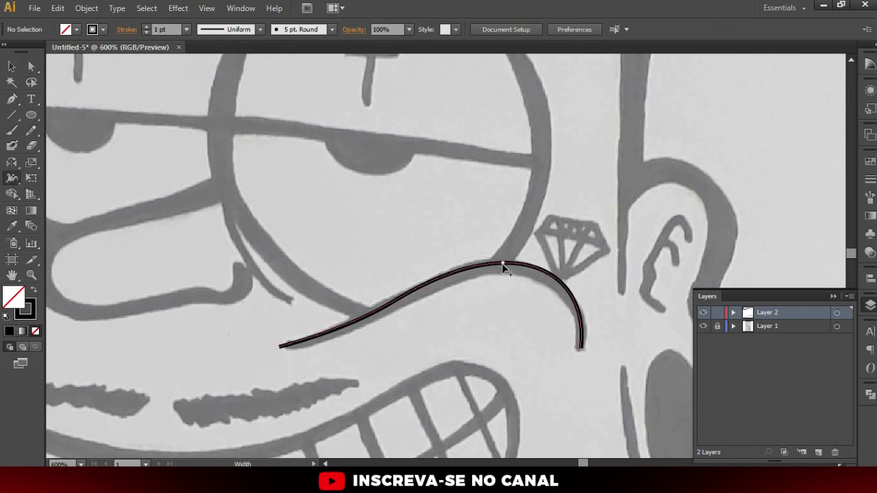
# - Widen the lower curve at its peak and taper its ends to points
pyautogui.moveTo(503, 267)
pyautogui.mouseDown()
pyautogui.moveTo(507, 363)
pyautogui.moveTo(507, 280)
pyautogui.mouseUp()
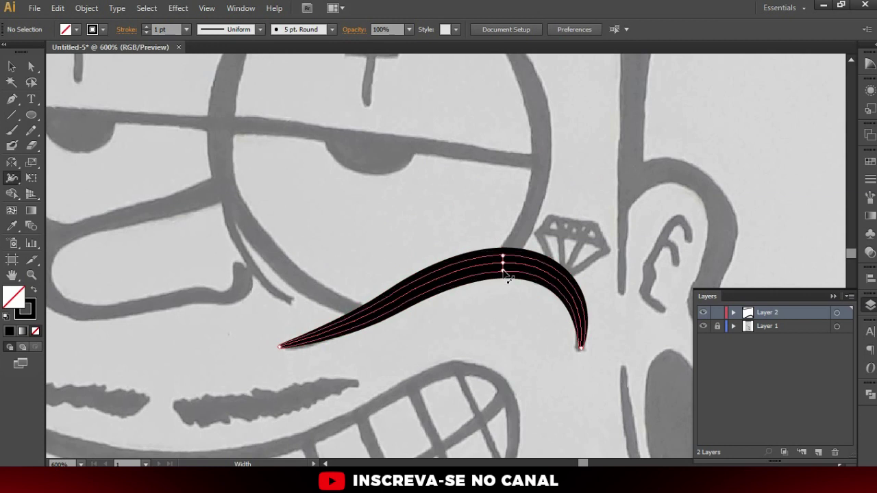
pyautogui.moveTo(503, 250); pyautogui.dragTo(504, 258)
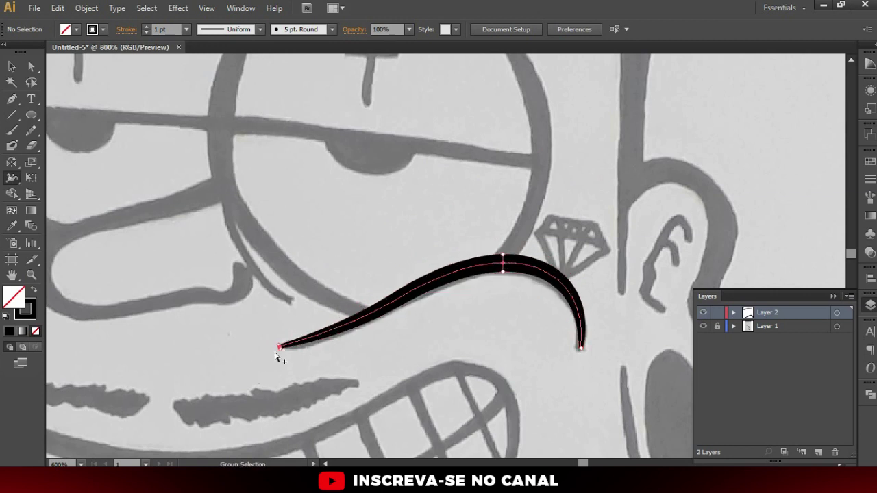
pyautogui.scroll(6, 280, 353)
pyautogui.moveTo(298, 300); pyautogui.dragTo(294, 285)
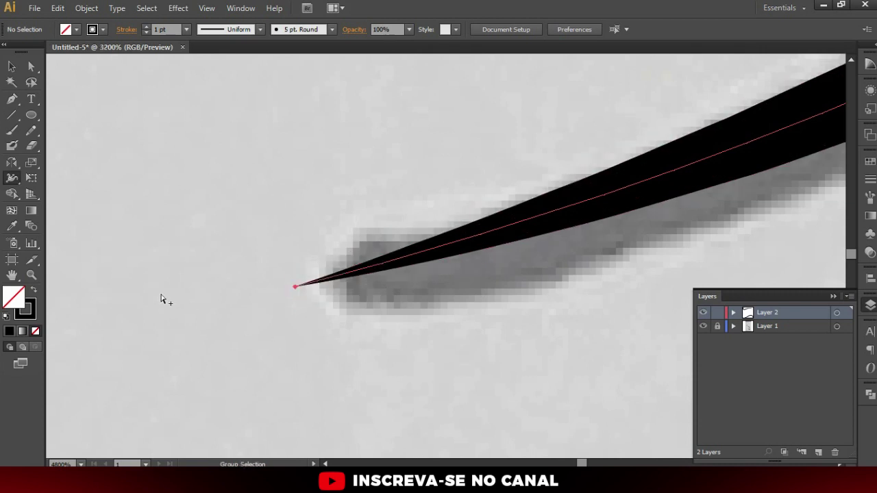
pyautogui.scroll(-6, 165, 297)
pyautogui.moveTo(424, 272); pyautogui.dragTo(405, 272)
pyautogui.scroll(-6, 370, 288)
# - Hide and reshow the sketch layer to check the traced strokes
pyautogui.press('v')
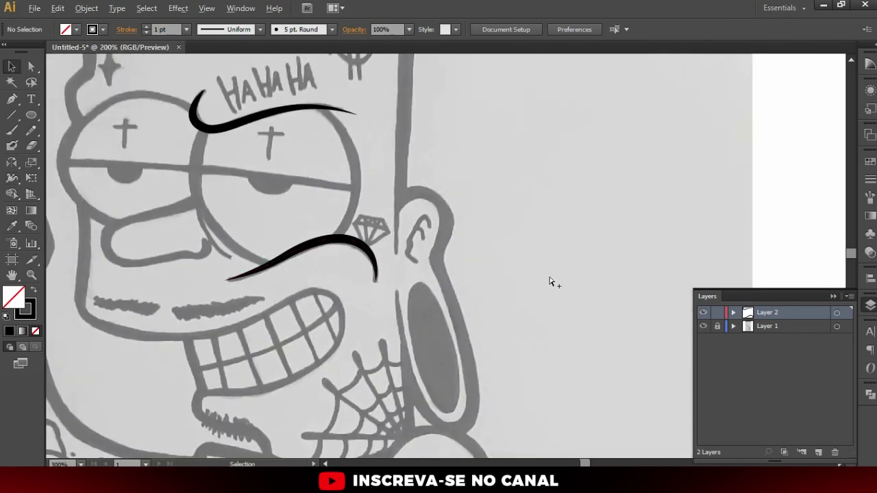
pyautogui.scroll(-3, 553, 282)
pyautogui.scroll(2, 397, 244)
pyautogui.click(703, 326)
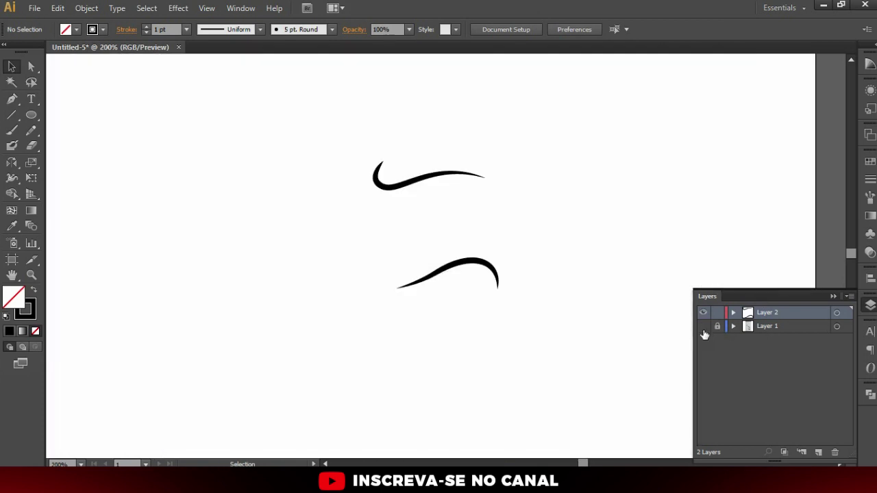
pyautogui.click(703, 326)
pyautogui.scroll(2, 414, 240)
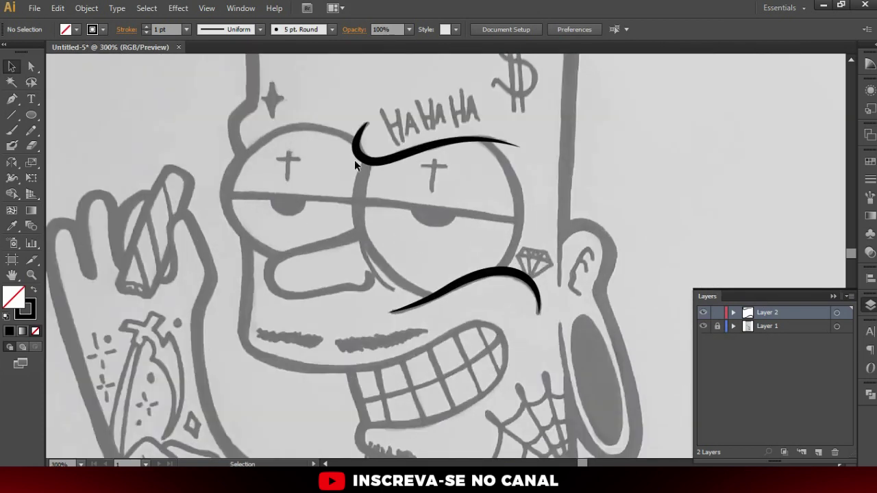
pyautogui.click(30, 115)
# - Draw a circle over the right lens, narrow it, and set its stroke to 3 pt
pyautogui.moveTo(434, 209); pyautogui.dragTo(512, 226)
pyautogui.press('v')
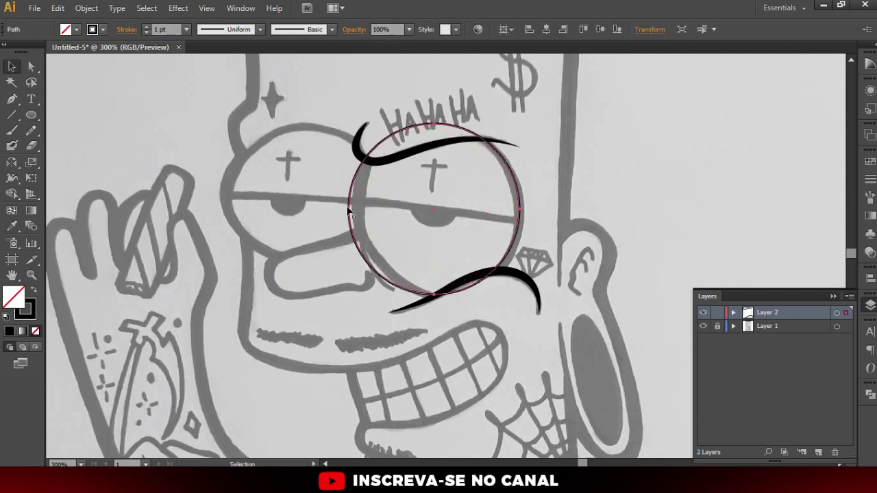
pyautogui.click(351, 214)
pyautogui.moveTo(348, 209); pyautogui.dragTo(354, 209)
pyautogui.keyDown('alt'); pyautogui.scroll(2, 463, 155); pyautogui.keyUp('alt')
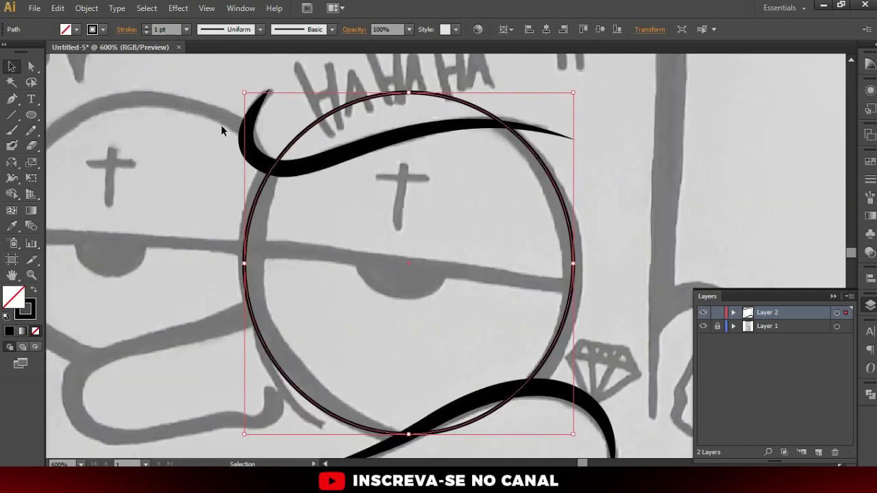
pyautogui.click(159, 30)
pyautogui.press('Up')
pyautogui.press('Up')
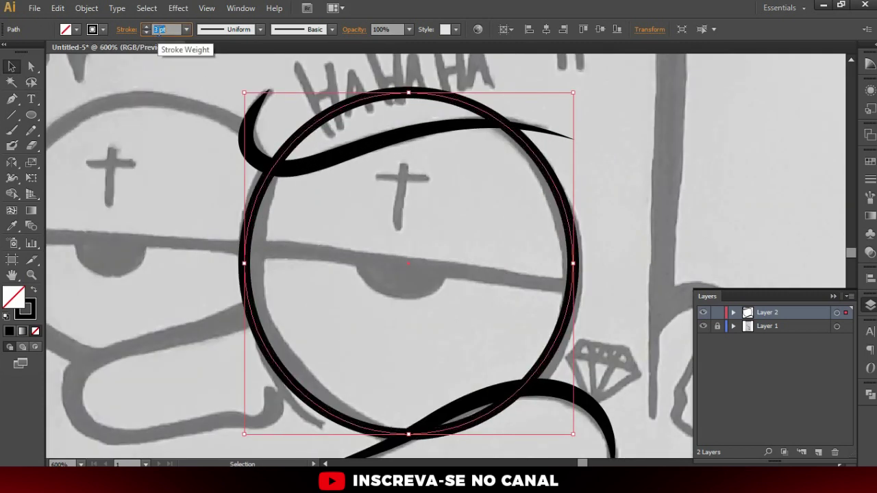
pyautogui.hotkey('ctrl', '-')
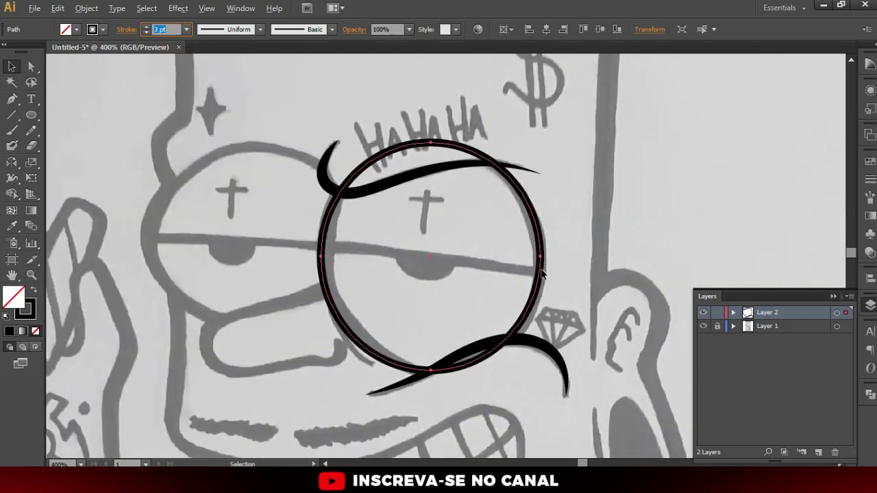
# - Alt-drag a copy of the circle over the left eye and resize it to the sketch
pyautogui.moveTo(541, 275); pyautogui.dragTo(334, 232)
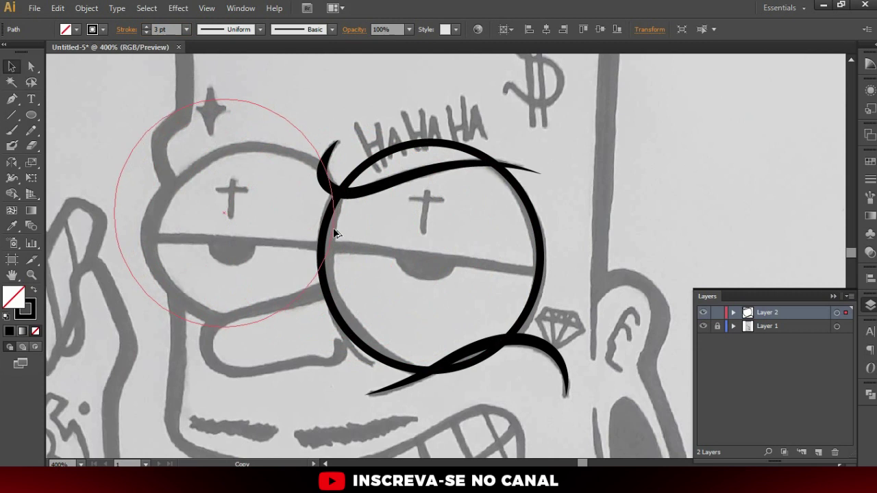
pyautogui.moveTo(225, 100); pyautogui.dragTo(225, 143)
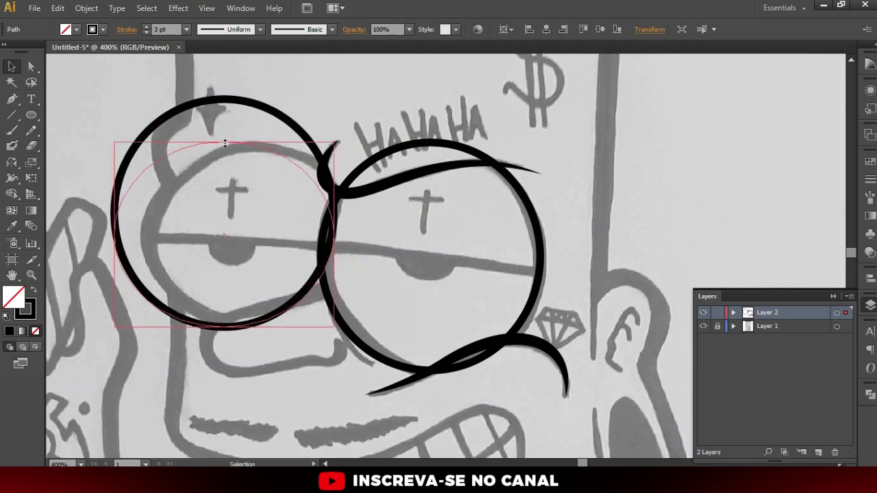
pyautogui.moveTo(114, 237); pyautogui.dragTo(147, 237)
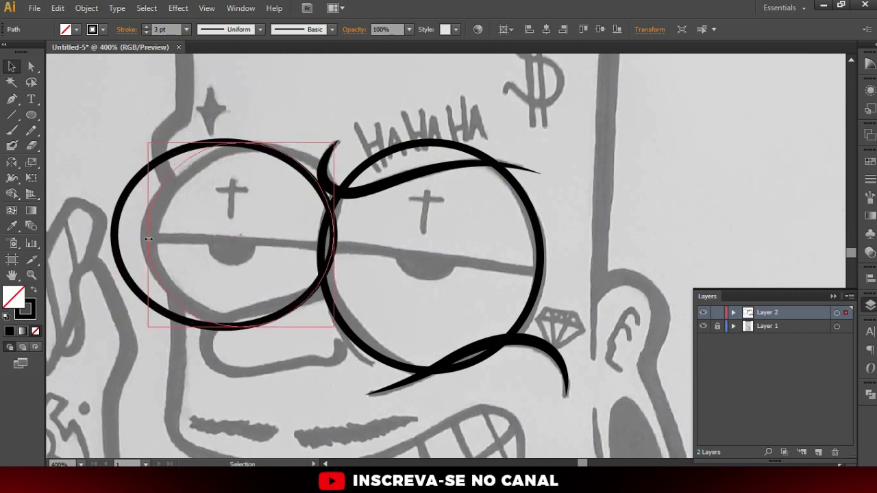
pyautogui.moveTo(240, 328); pyautogui.dragTo(241, 319)
pyautogui.moveTo(334, 233); pyautogui.dragTo(356, 235)
pyautogui.click(475, 325)
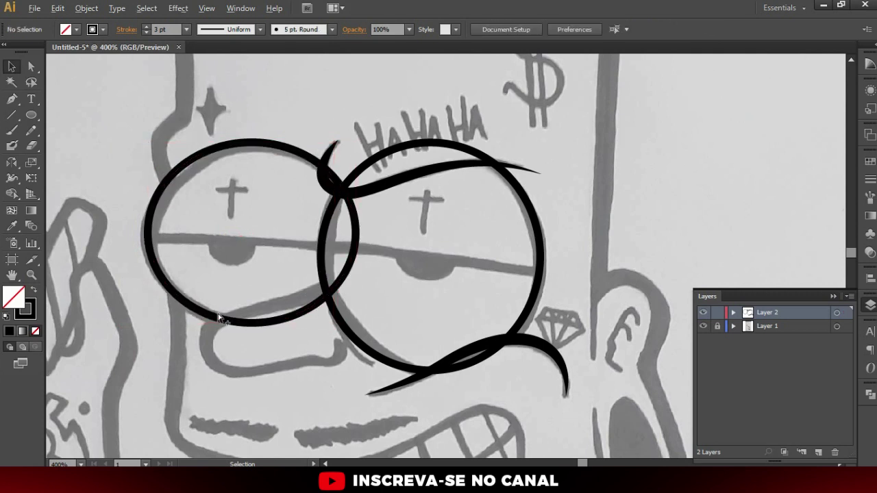
pyautogui.scroll(2, 199, 322)
pyautogui.scroll(-1, 284, 315)
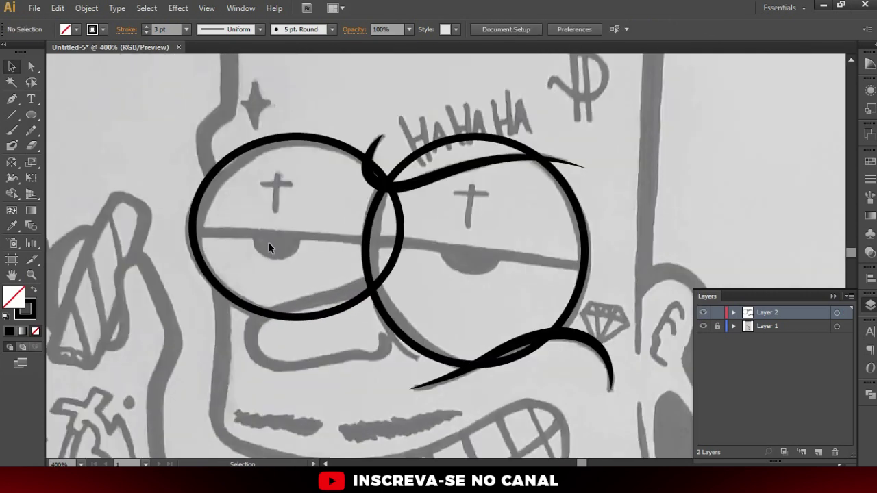
pyautogui.scroll(1, 239, 152)
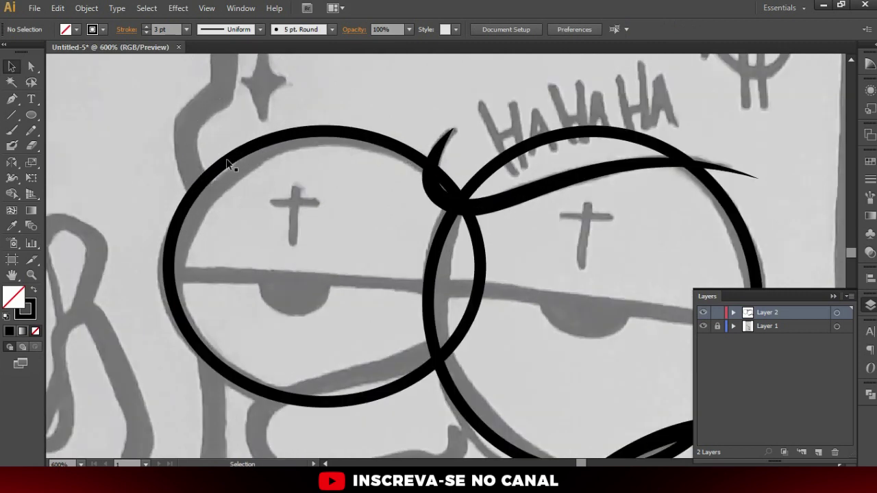
# - Squash the left lens slightly to fit the eye and cut it near its bottom
pyautogui.click(228, 162)
pyautogui.moveTo(171, 135); pyautogui.dragTo(173, 143)
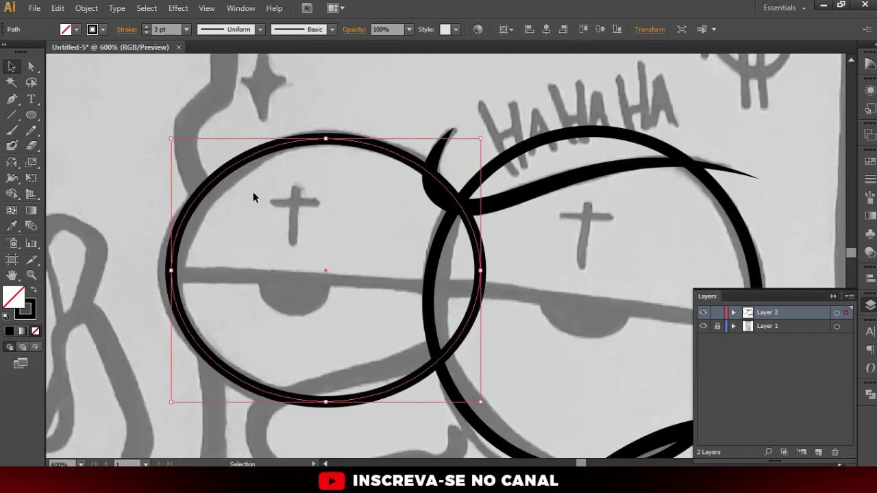
pyautogui.press('c')
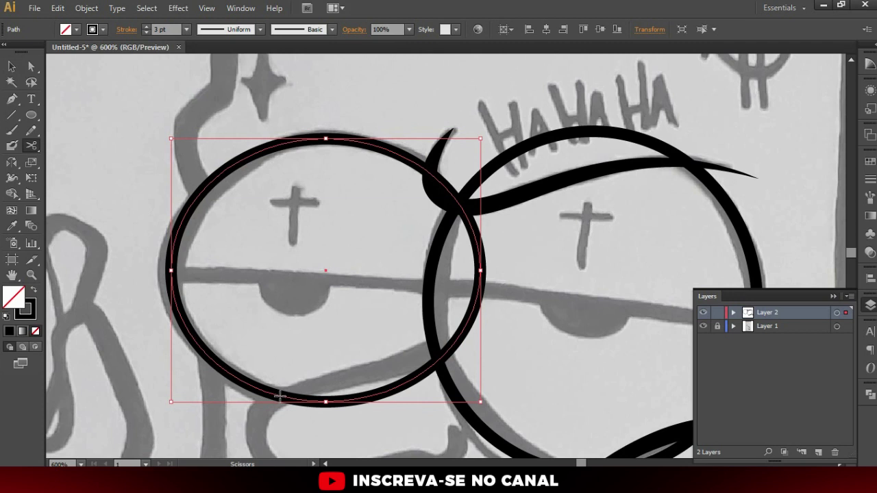
pyautogui.click(281, 395)
pyautogui.click(271, 398)
# - Cut the left lens where it meets the right lens and delete its lower arc
pyautogui.scroll(1, 454, 212)
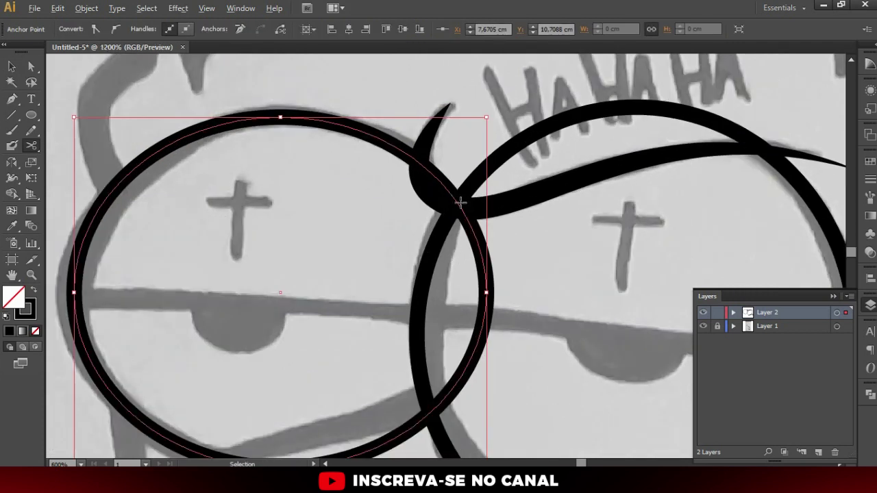
pyautogui.scroll(1, 452, 205)
pyautogui.click(393, 135)
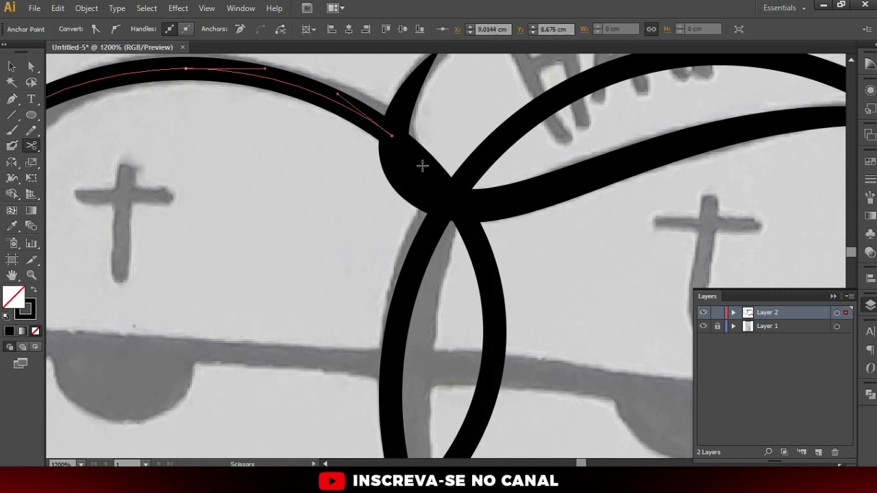
pyautogui.scroll(-3, 438, 206)
pyautogui.press('v')
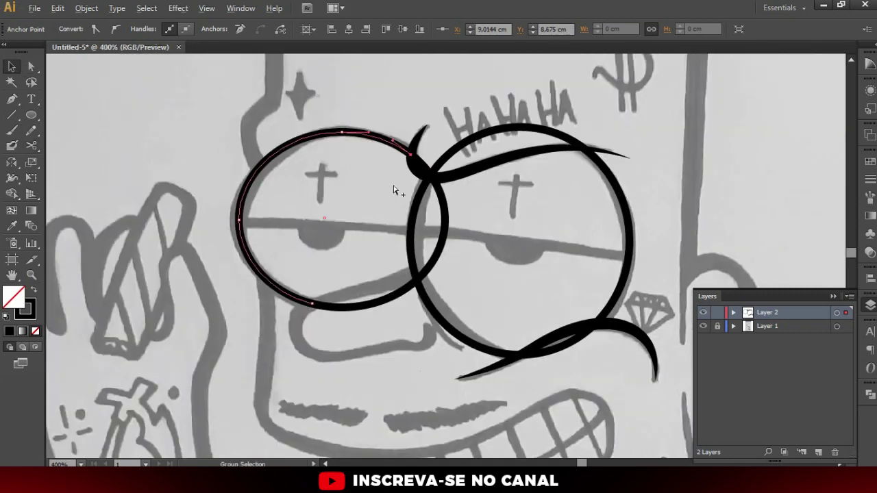
pyautogui.scroll(2, 401, 187)
pyautogui.click(489, 265)
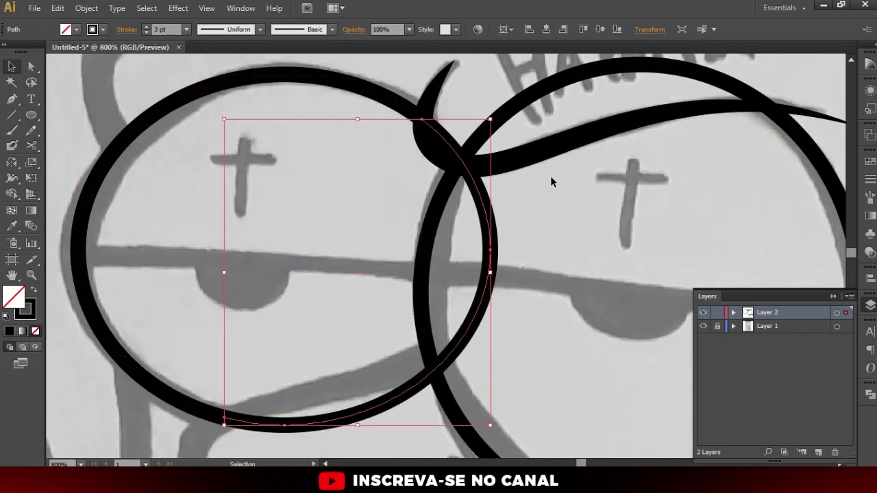
pyautogui.press('Delete')
pyautogui.scroll(-3, 411, 246)
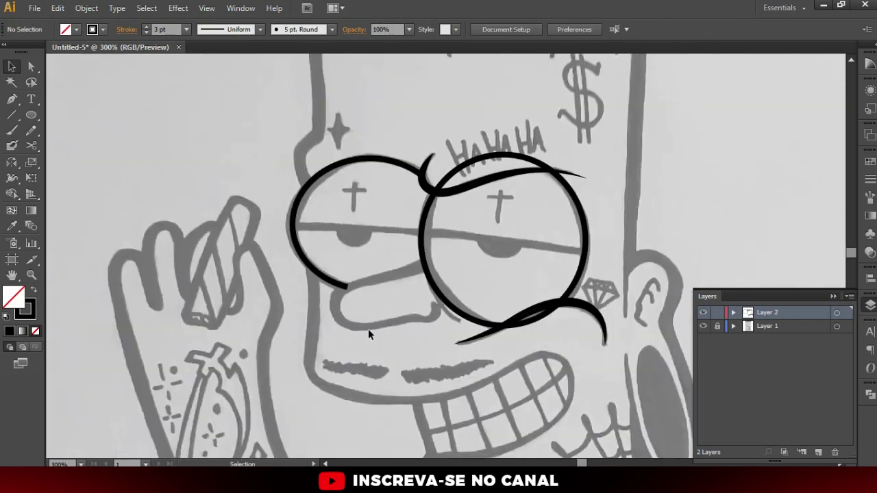
pyautogui.scroll(1, 445, 226)
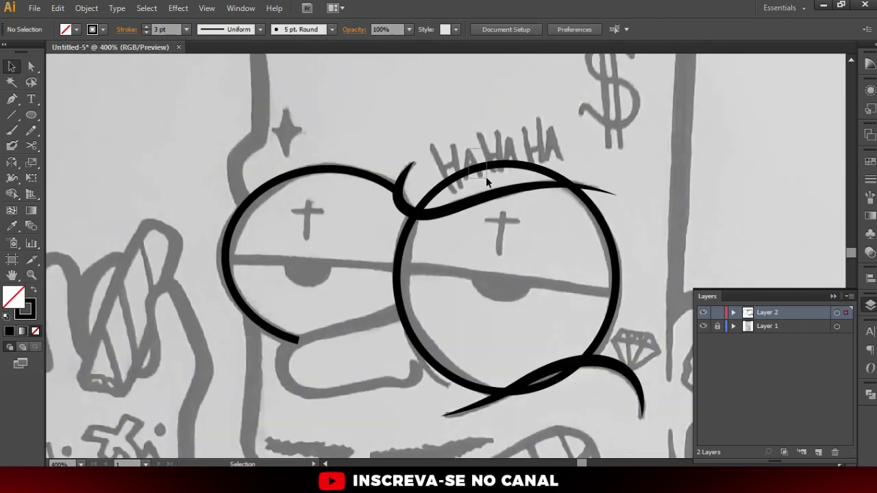
# - Cut the right lens at both brow crossings and delete the arc above the brow
pyautogui.click(485, 176)
pyautogui.scroll(1, 456, 201)
pyautogui.scroll(1, 411, 219)
pyautogui.press('c')
pyautogui.click(384, 228)
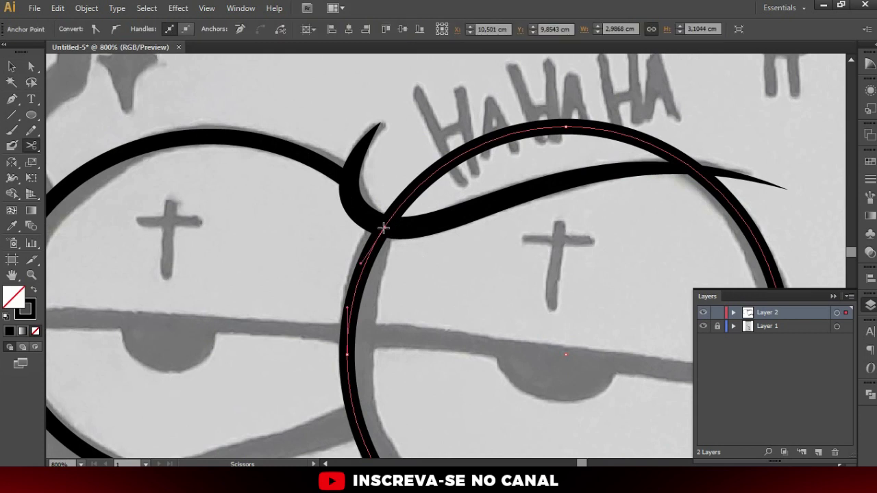
pyautogui.click(692, 166)
pyautogui.press('v')
pyautogui.click(520, 136)
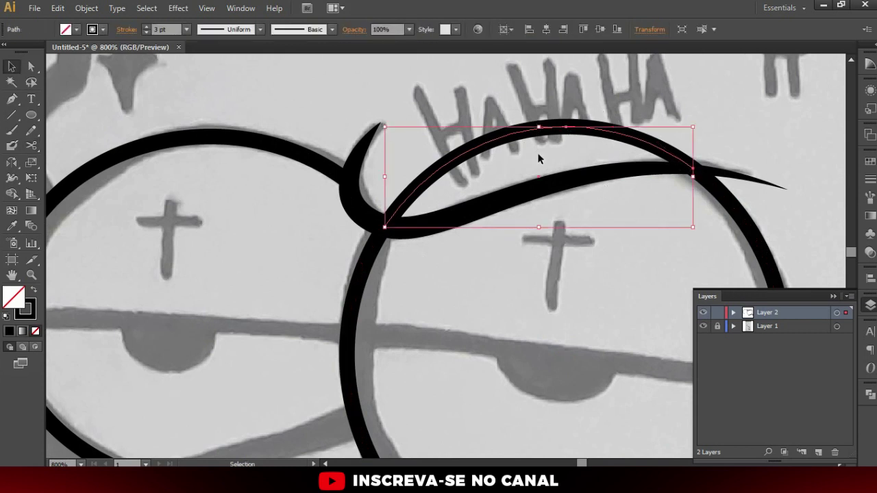
pyautogui.press('Delete')
pyautogui.scroll(-3, 469, 242)
pyautogui.scroll(1, 519, 147)
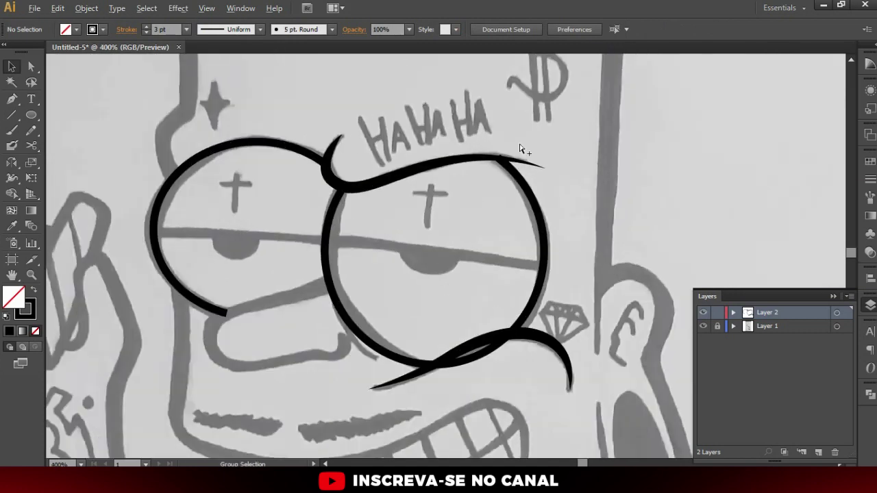
# - Cut the right lens at both swoosh crossings and delete the piece inside the swoosh
pyautogui.scroll(2, 480, 176)
pyautogui.scroll(2, 463, 208)
pyautogui.scroll(-1, 463, 207)
pyautogui.scroll(1, 452, 205)
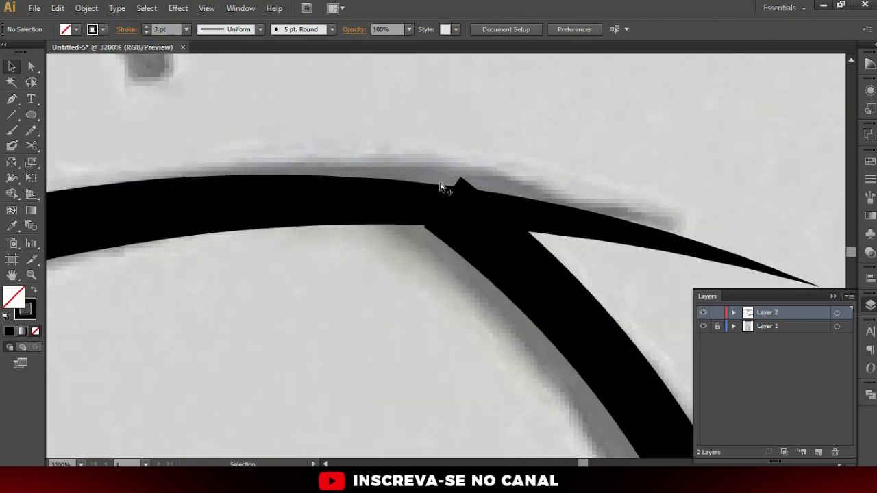
pyautogui.scroll(-3, 446, 188)
pyautogui.scroll(1, 432, 268)
pyautogui.scroll(2, 431, 267)
pyautogui.click(427, 251)
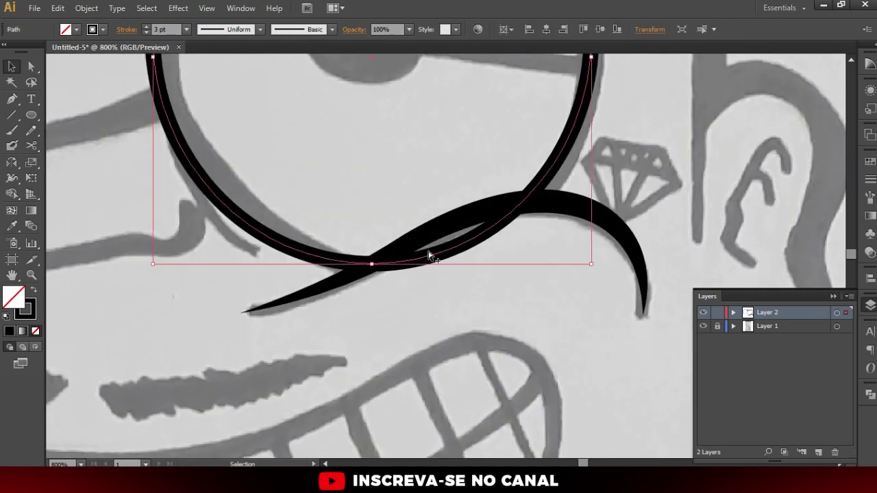
pyautogui.scroll(1, 427, 251)
pyautogui.press('c')
pyautogui.click(341, 265)
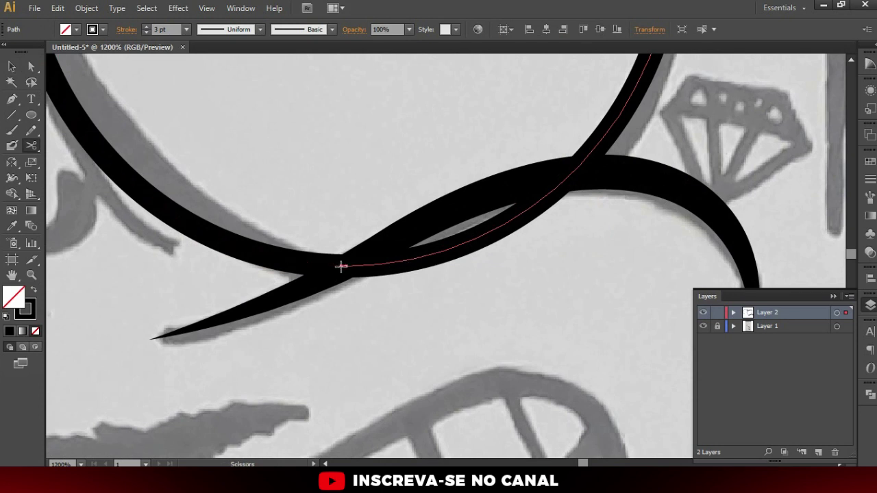
pyautogui.click(574, 174)
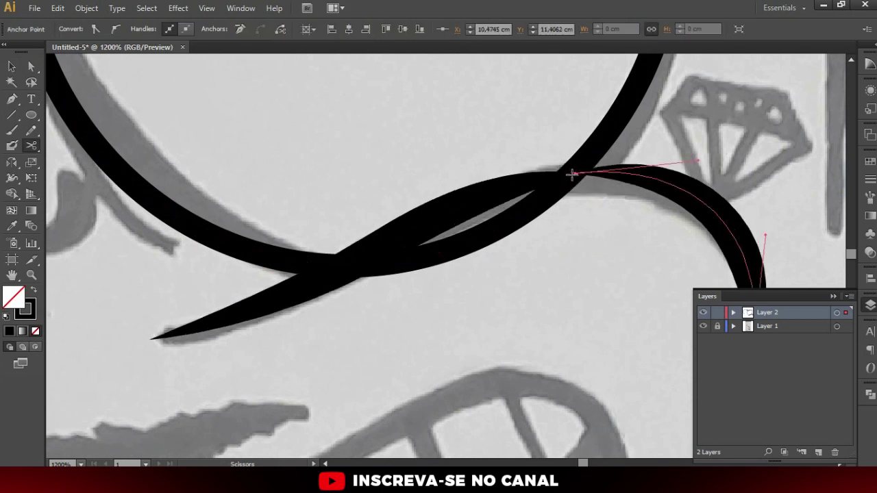
pyautogui.press('v')
pyautogui.click(514, 223)
pyautogui.press('Delete')
# - Check the right lens's end anchor where it meets the lower swoosh
pyautogui.scroll(-3, 509, 267)
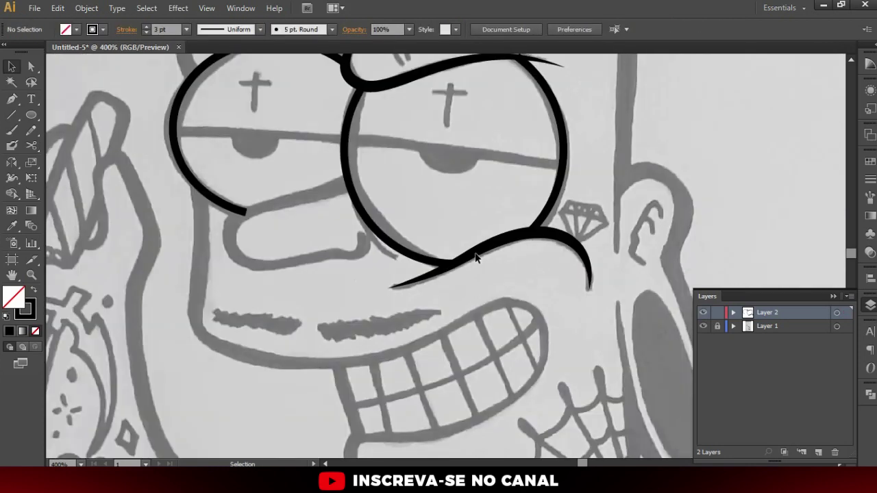
pyautogui.scroll(4, 432, 250)
pyautogui.press('a')
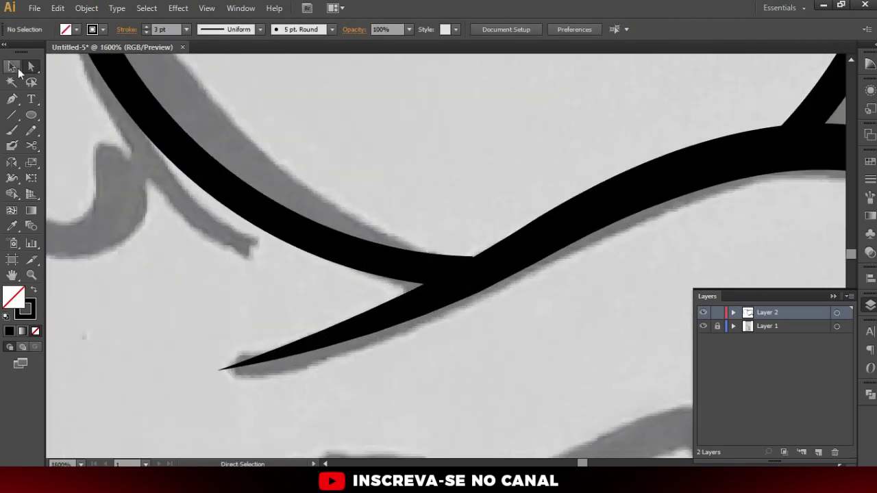
pyautogui.scroll(1, 401, 236)
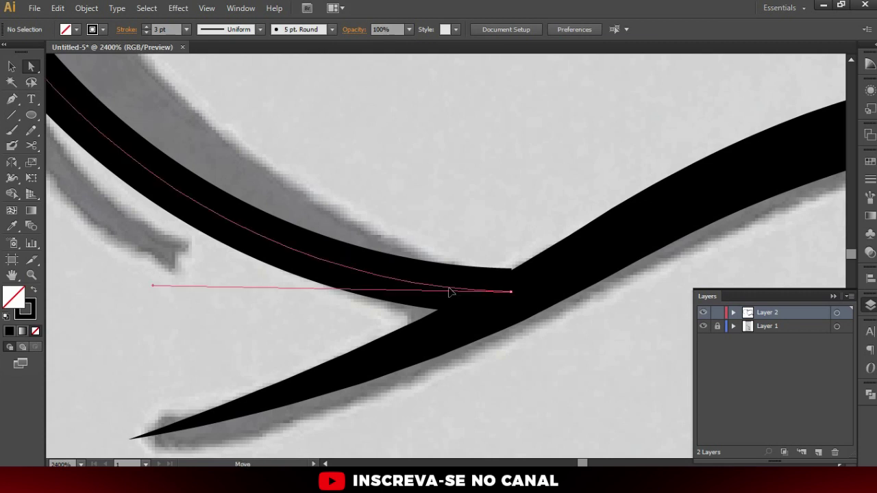
pyautogui.click(514, 295)
pyautogui.click(443, 326)
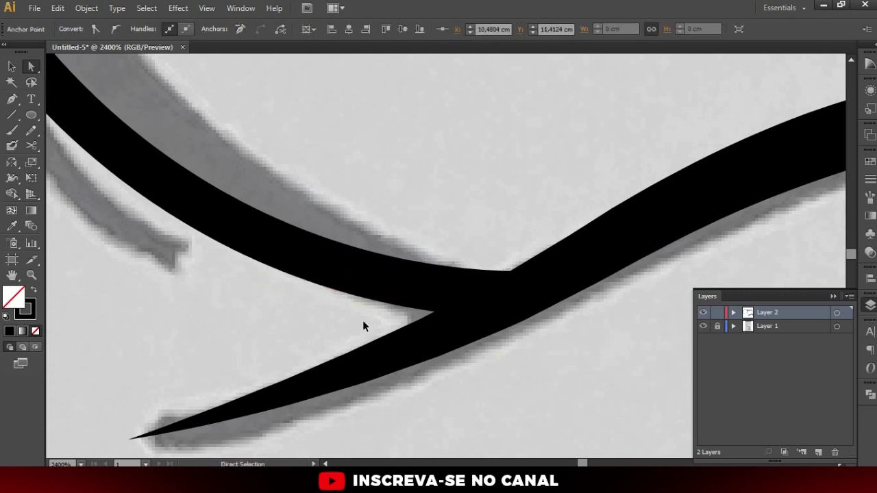
pyautogui.scroll(-5, 384, 301)
pyautogui.scroll(2, 370, 281)
pyautogui.scroll(3, 449, 116)
# - Nudge the lens end anchor at the brow junction so it joins the brow cleanly
pyautogui.click(462, 153)
pyautogui.click(435, 150)
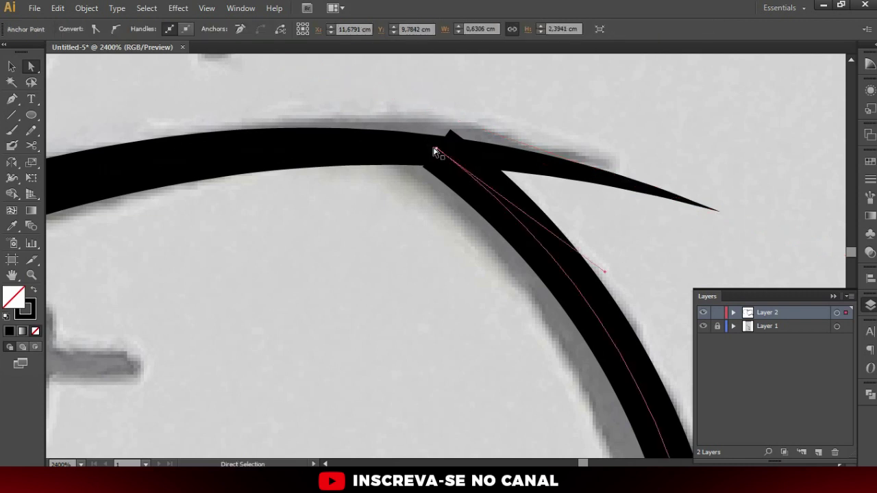
pyautogui.moveTo(436, 150); pyautogui.dragTo(431, 145)
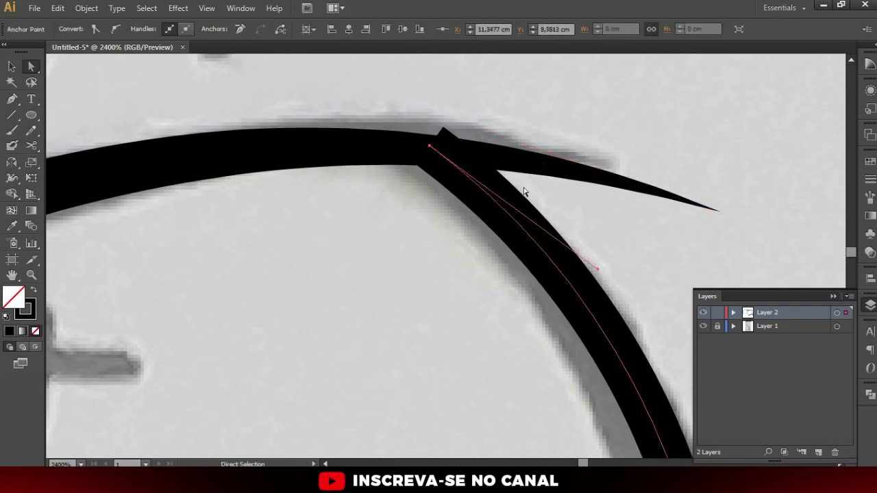
pyautogui.click(555, 195)
pyautogui.scroll(-3, 481, 179)
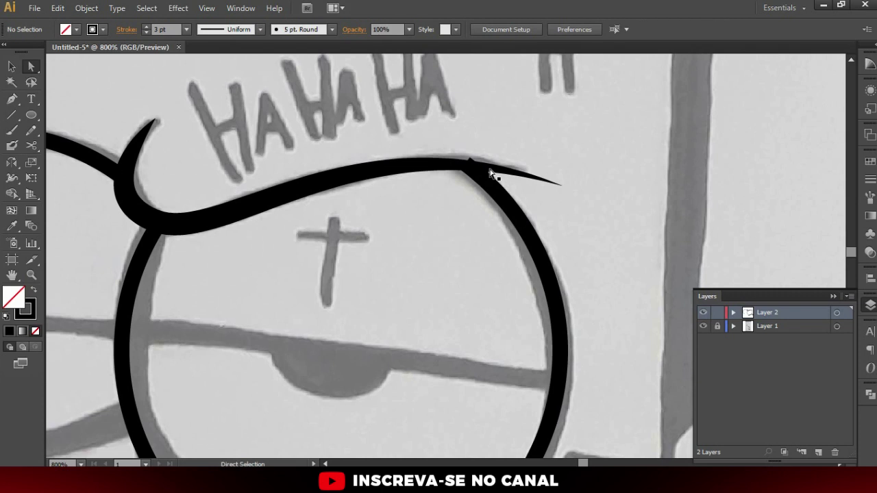
pyautogui.scroll(2, 484, 179)
pyautogui.press('v')
pyautogui.scroll(-2, 484, 179)
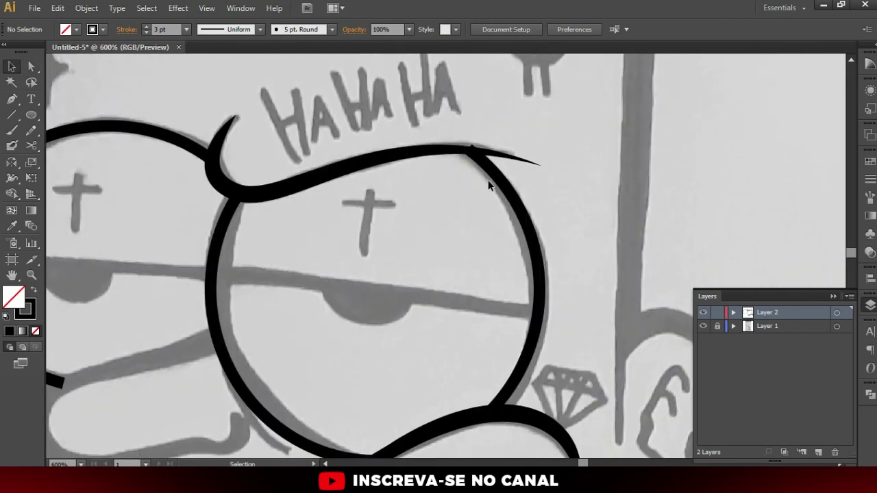
# - Widen the middles of the eye arcs with the Width tool so the ends taper
pyautogui.scroll(1, 483, 192)
pyautogui.hotkey('shift', 'w')
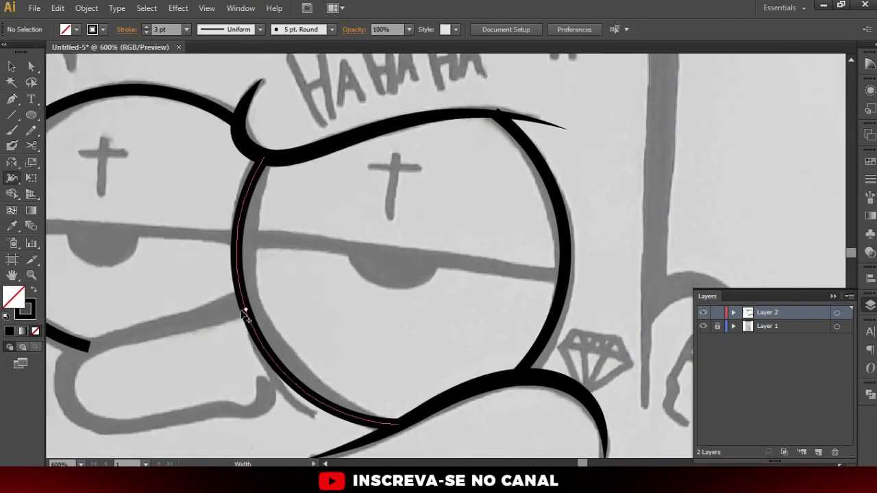
pyautogui.moveTo(235, 316); pyautogui.dragTo(219, 313)
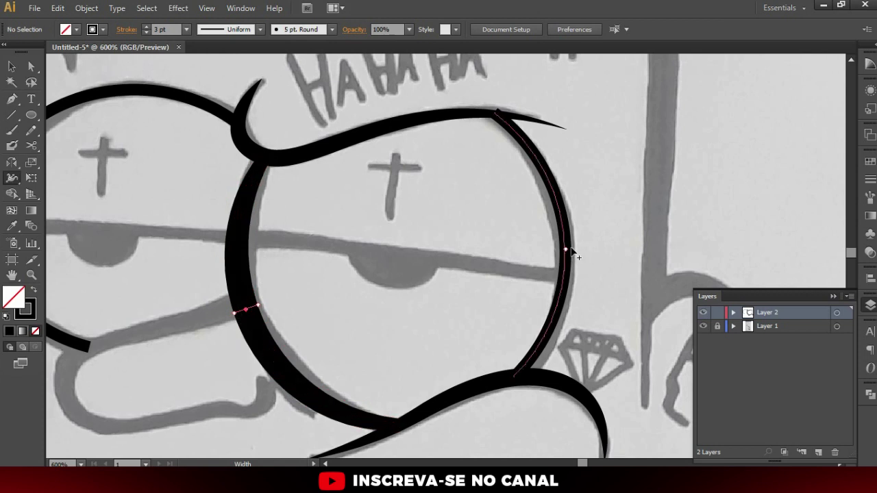
pyautogui.scroll(2, 527, 137)
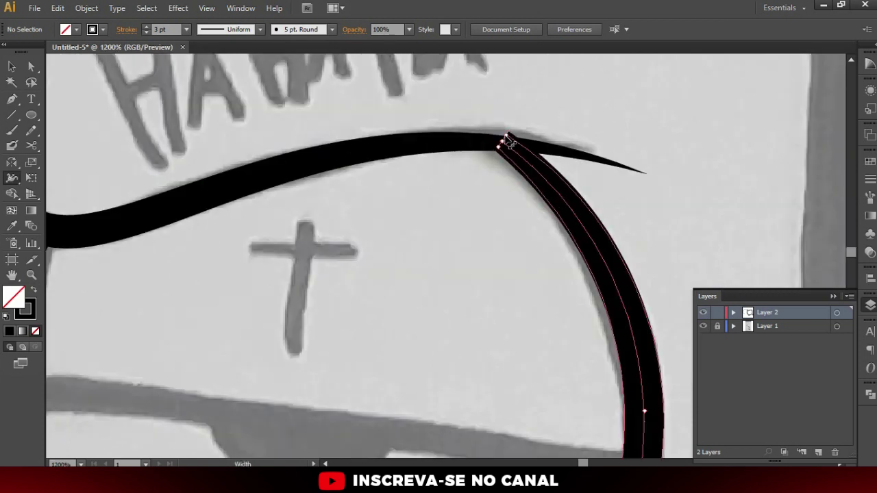
pyautogui.scroll(-1, 485, 236)
pyautogui.scroll(-1, 484, 236)
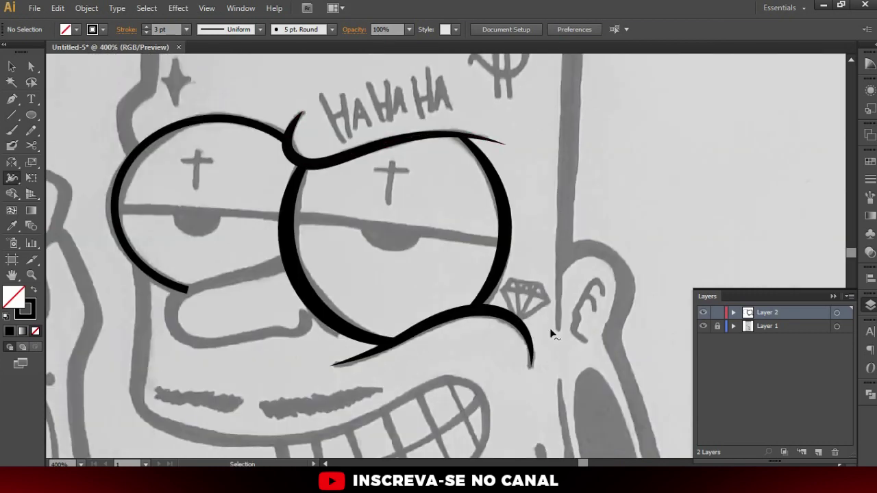
pyautogui.scroll(2, 479, 302)
pyautogui.scroll(2, 479, 302)
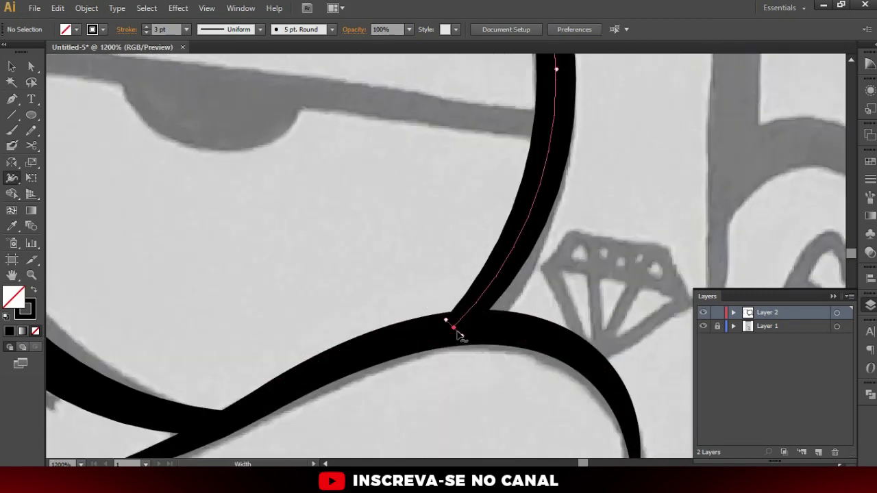
pyautogui.scroll(-2, 546, 277)
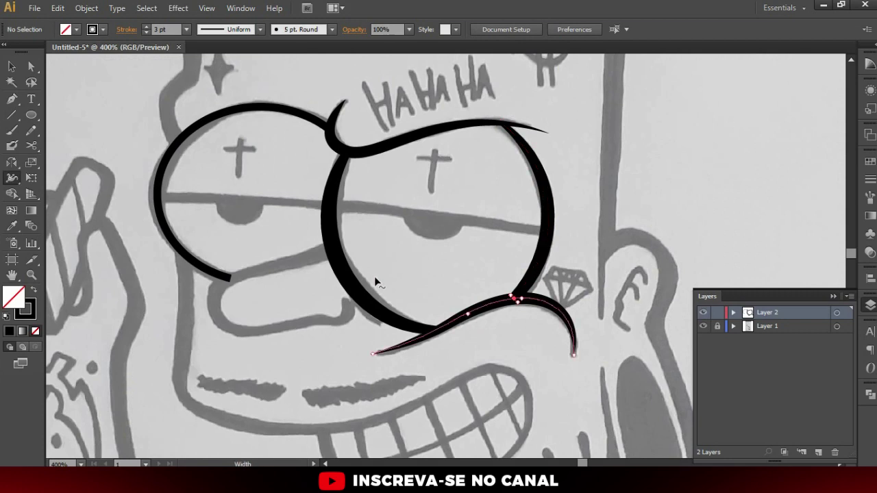
pyautogui.moveTo(300, 304); pyautogui.dragTo(420, 257)
pyautogui.scroll(2, 285, 193)
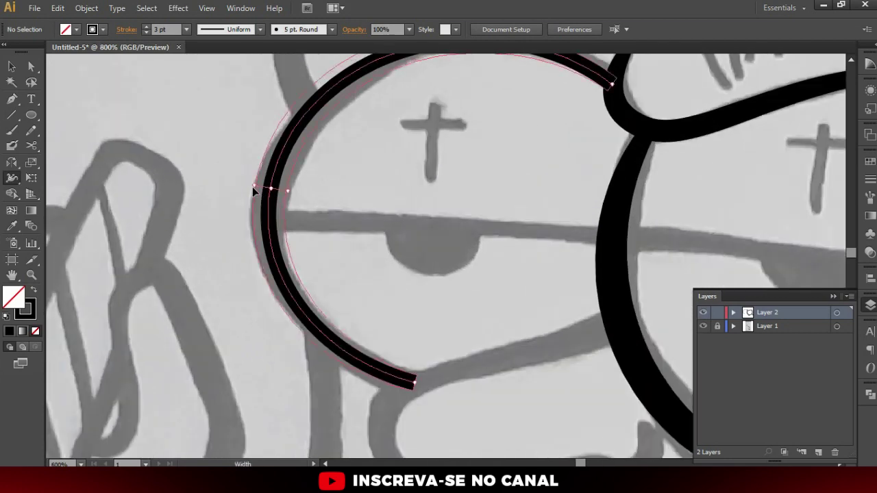
pyautogui.scroll(-2, 309, 314)
pyautogui.scroll(2, 296, 264)
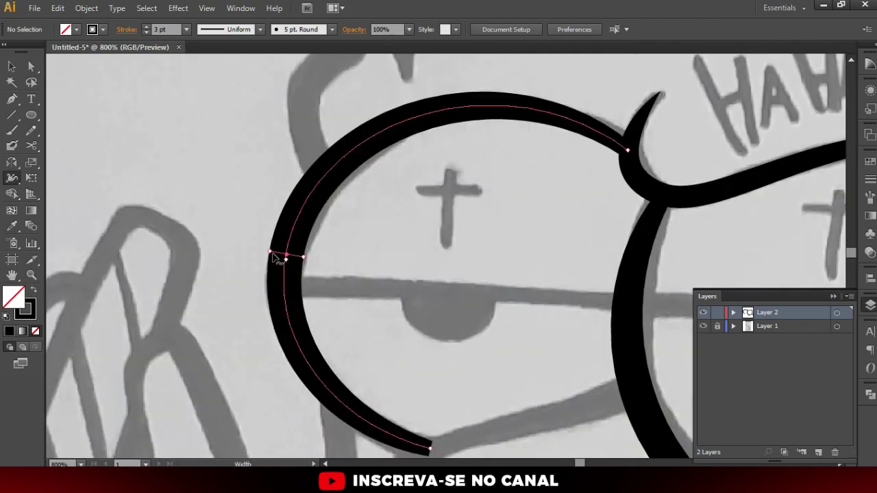
# - Hide and reshow the sketch layer to check the variable-width eye strokes
pyautogui.press('v')
pyautogui.scroll(-4, 316, 205)
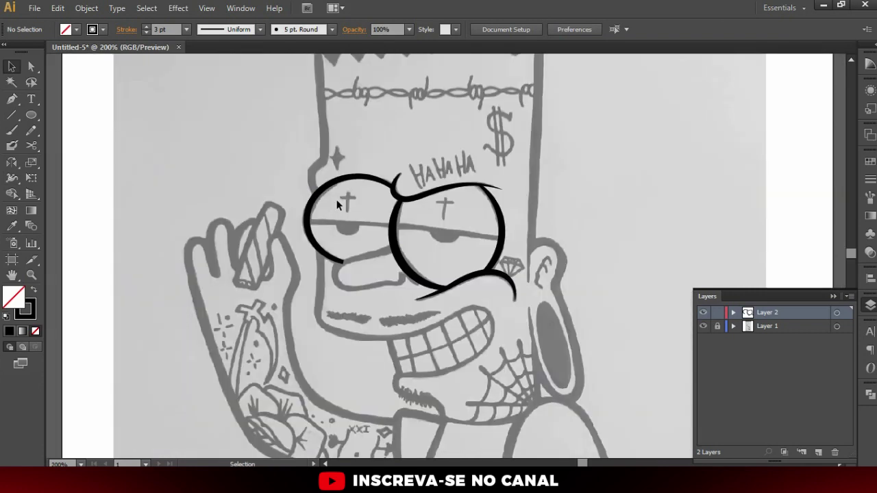
pyautogui.scroll(-2, 376, 274)
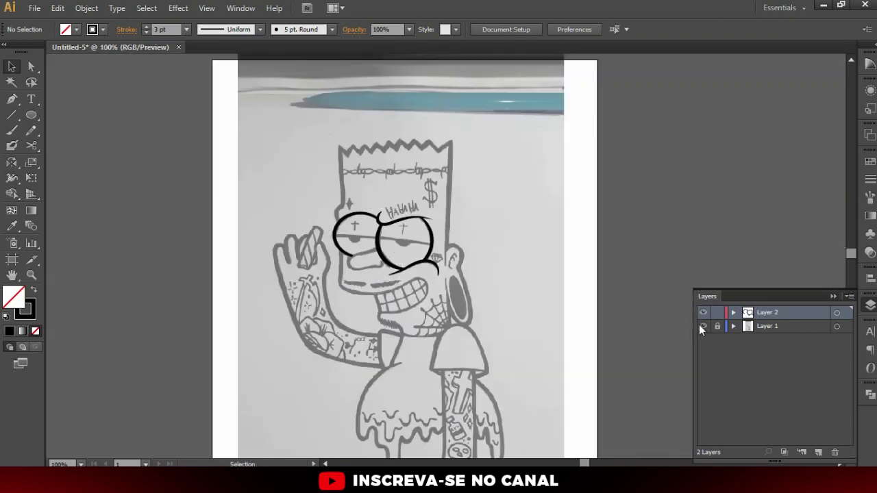
pyautogui.click(702, 327)
pyautogui.click(702, 326)
pyautogui.scroll(1, 438, 226)
pyautogui.scroll(1, 431, 233)
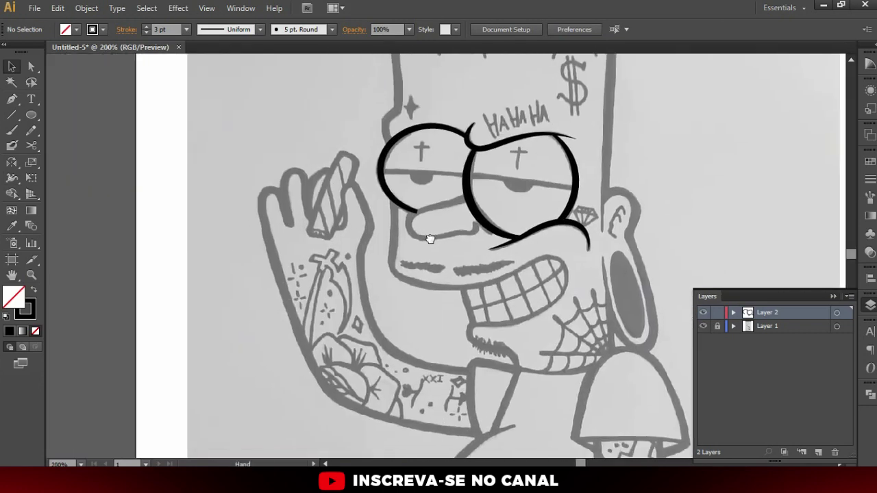
pyautogui.scroll(1, 442, 222)
pyautogui.press('p')
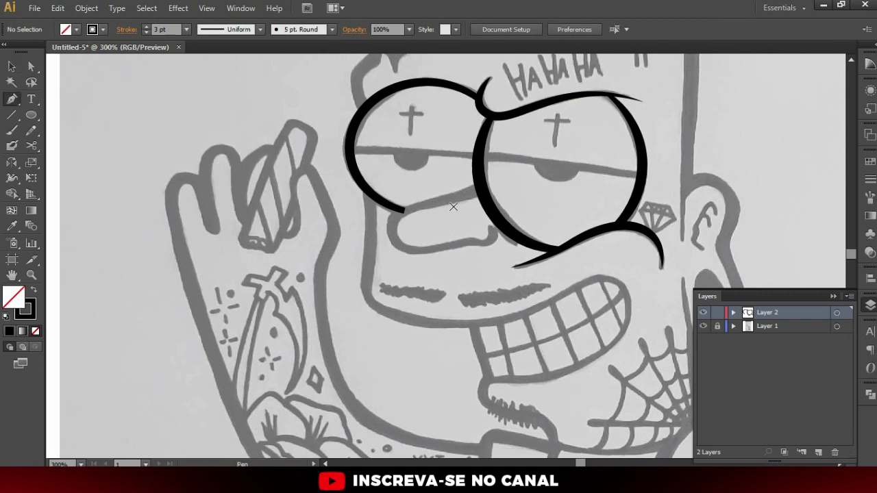
# - Pen a hooked nose outline from the glasses rim around the tip to the curl
pyautogui.scroll(1, 453, 209)
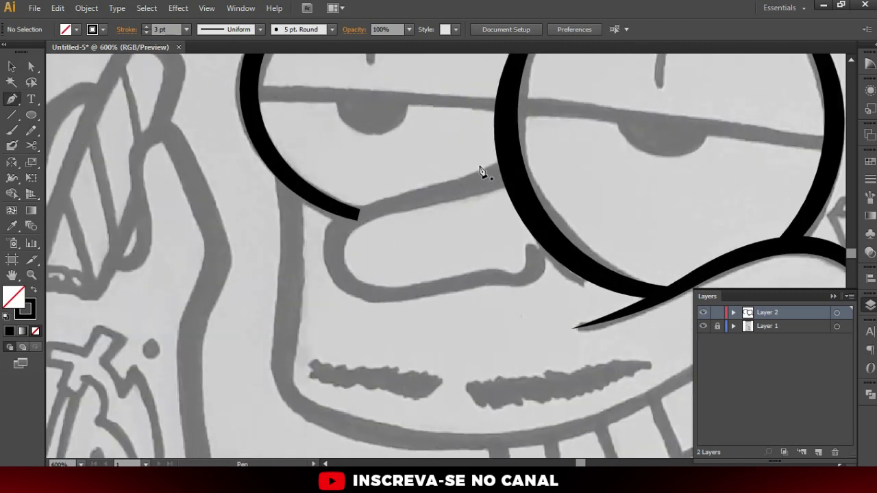
pyautogui.click(504, 166)
pyautogui.click(420, 194)
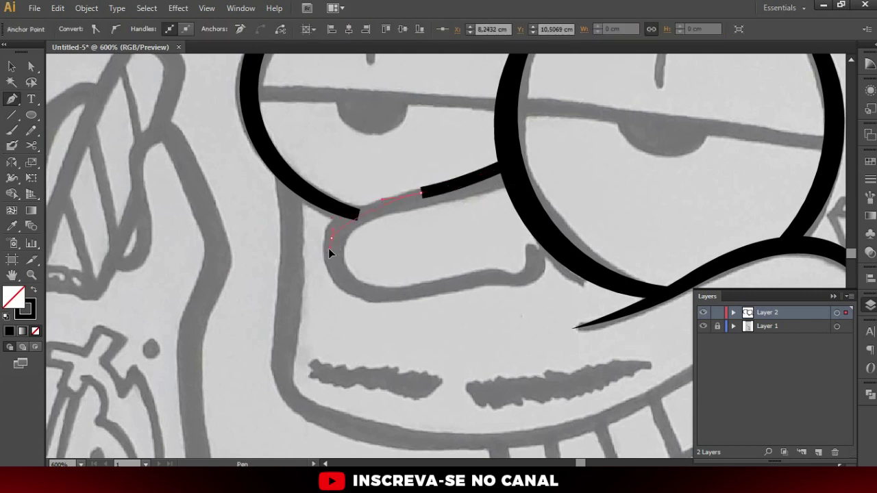
pyautogui.moveTo(401, 293); pyautogui.dragTo(445, 294)
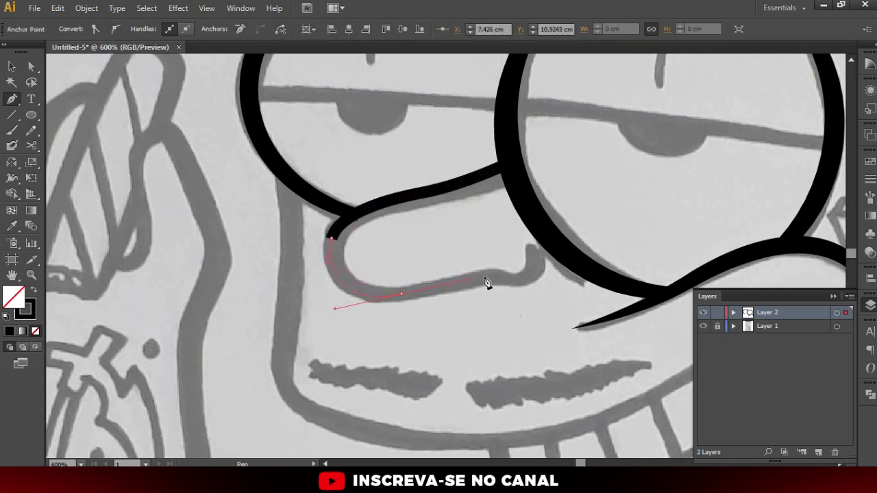
pyautogui.click(529, 245)
pyautogui.press('v')
pyautogui.click(431, 218)
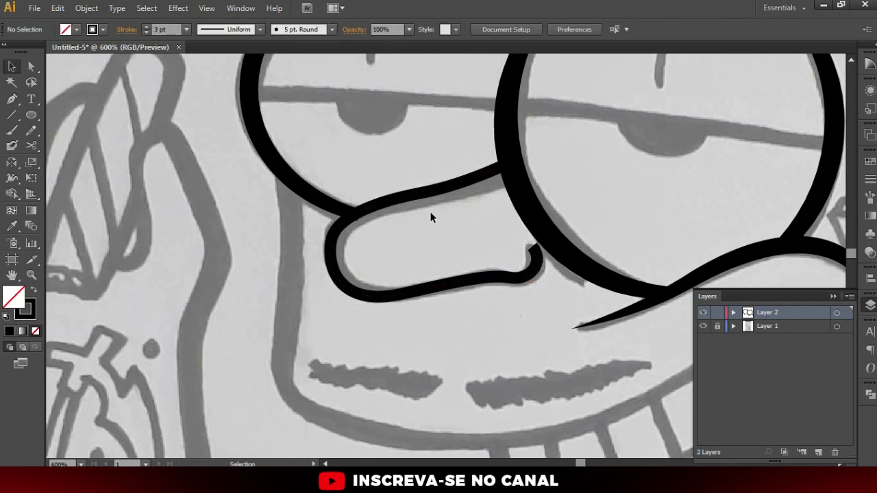
# - Taper both ends of the nose line to thin points with the Width tool
pyautogui.hotkey('shift', 'w')
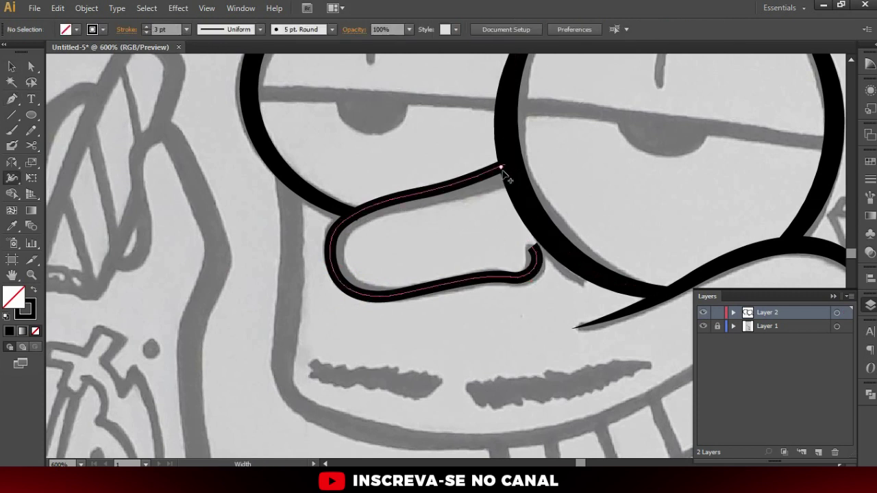
pyautogui.moveTo(505, 175); pyautogui.dragTo(511, 181)
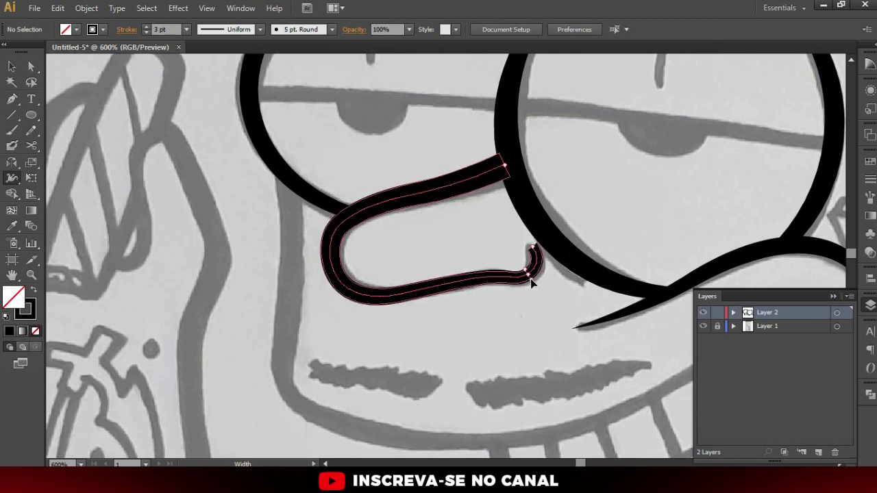
pyautogui.moveTo(534, 251); pyautogui.dragTo(530, 255)
pyautogui.press('v')
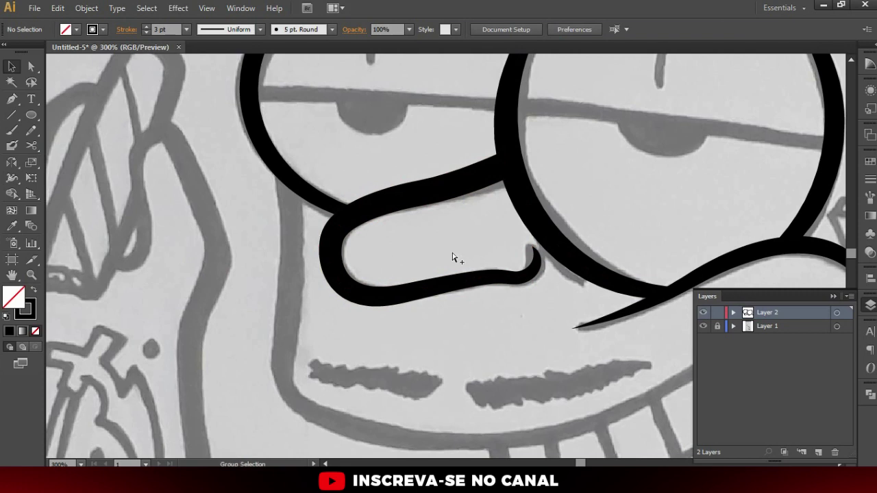
pyautogui.hotkey('ctrl', '-')
pyautogui.hotkey('ctrl', '-')
pyautogui.hotkey('ctrl', '-')
pyautogui.hotkey('ctrl', '-')
pyautogui.hotkey('ctrl', '-')
pyautogui.hotkey('ctrl', '-')
pyautogui.hotkey('ctrl', '+')
pyautogui.hotkey('ctrl', '+')
# - Draw a gently curved eyelid line across both eyes
pyautogui.click(702, 326)
pyautogui.click(703, 326)
pyautogui.scroll(1, 480, 212)
pyautogui.scroll(2, 480, 212)
pyautogui.press('p')
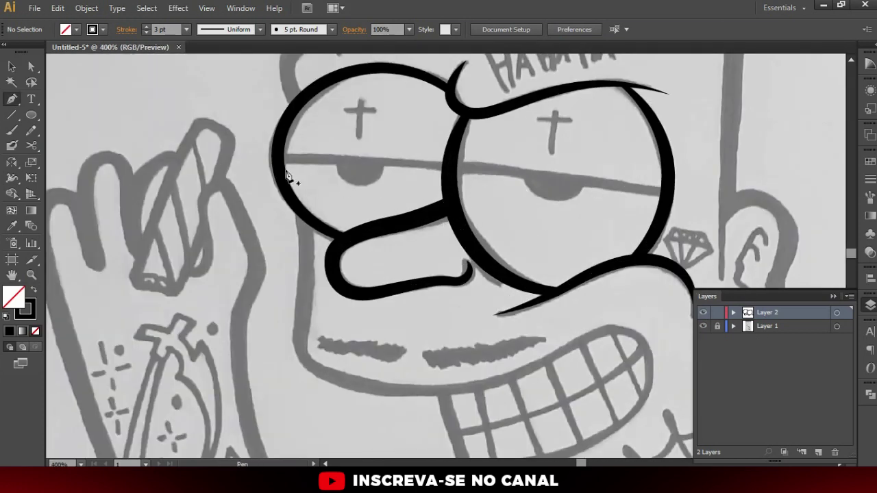
pyautogui.click(274, 160)
pyautogui.click(663, 197)
pyautogui.moveTo(663, 199); pyautogui.dragTo(782, 234)
pyautogui.press('v')
pyautogui.click(416, 184)
# - Add a solid black ellipse pupil to the left eye and an enlarged copy to the right
pyautogui.scroll(1, 357, 175)
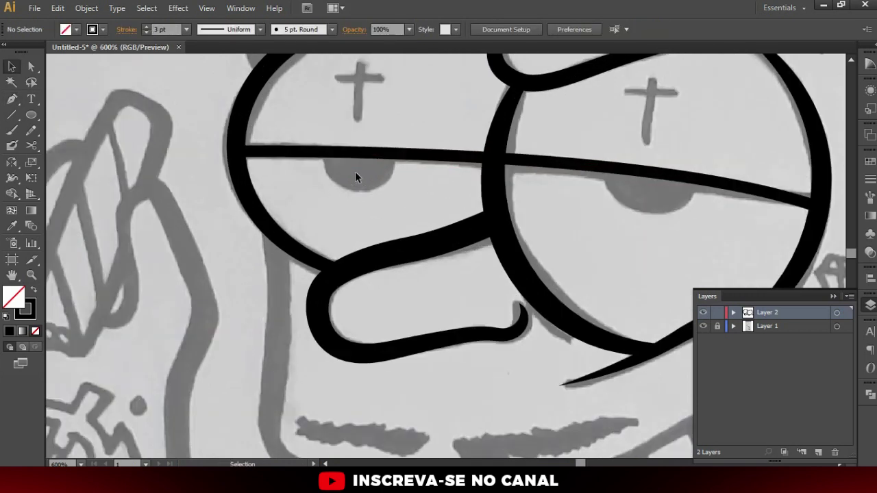
pyautogui.scroll(1, 347, 175)
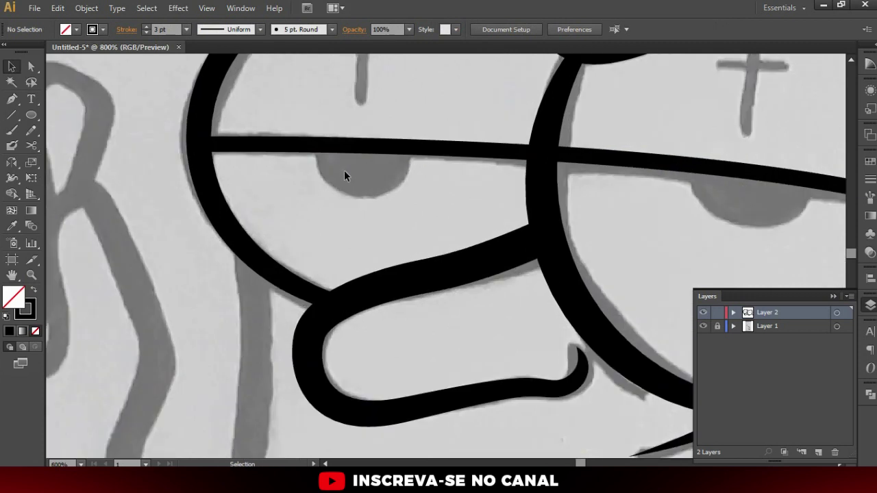
pyautogui.press('l')
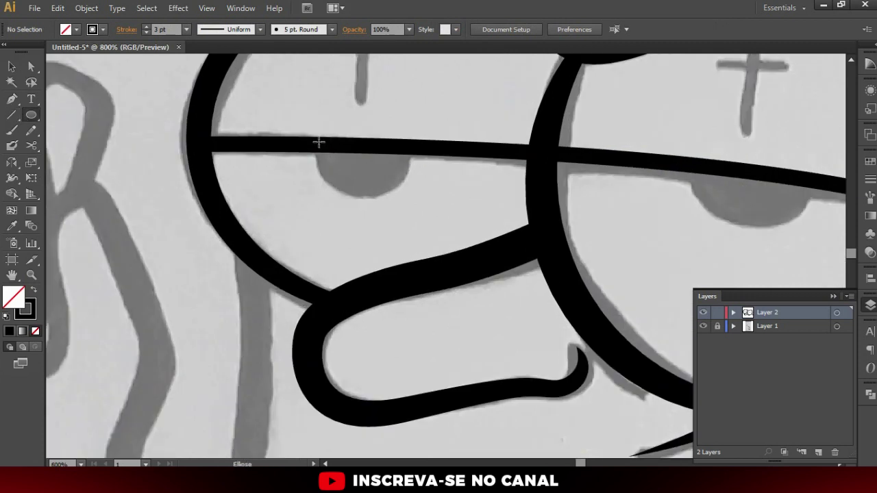
pyautogui.moveTo(316, 127); pyautogui.dragTo(410, 198)
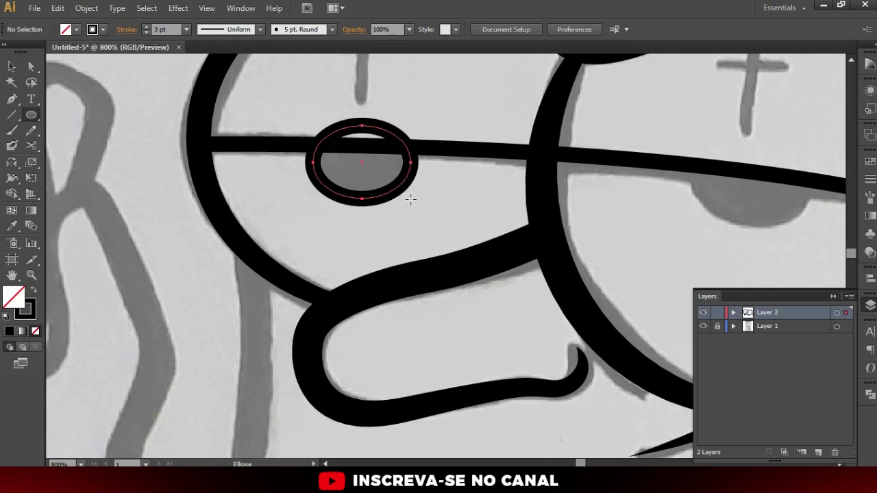
pyautogui.click(34, 292)
pyautogui.press('v')
pyautogui.moveTo(354, 180)
pyautogui.mouseDown()
pyautogui.moveTo(730, 203)
pyautogui.moveTo(716, 202)
pyautogui.mouseUp()
pyautogui.hscroll(5, 685, 191)
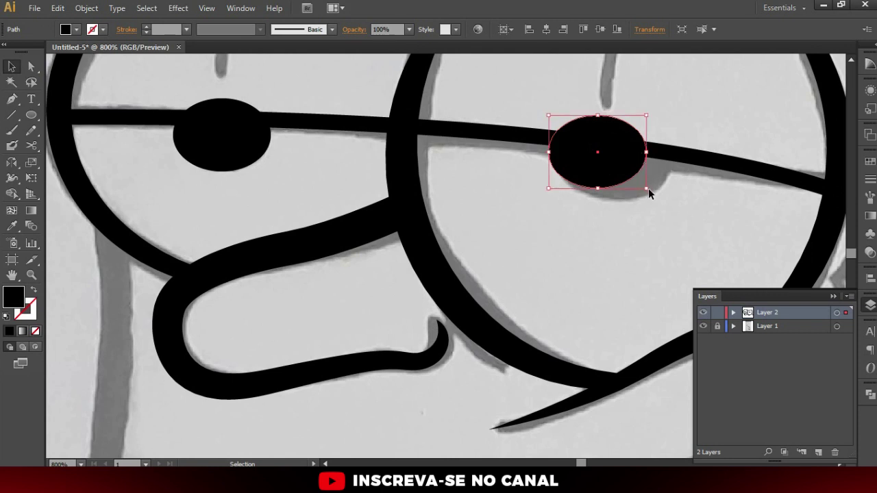
pyautogui.moveTo(646, 189); pyautogui.dragTo(674, 200)
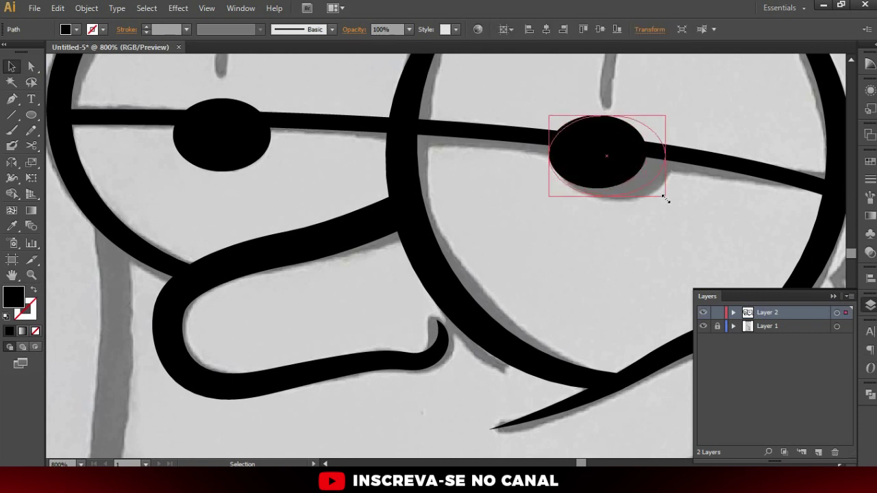
pyautogui.scroll(-1, 309, 156)
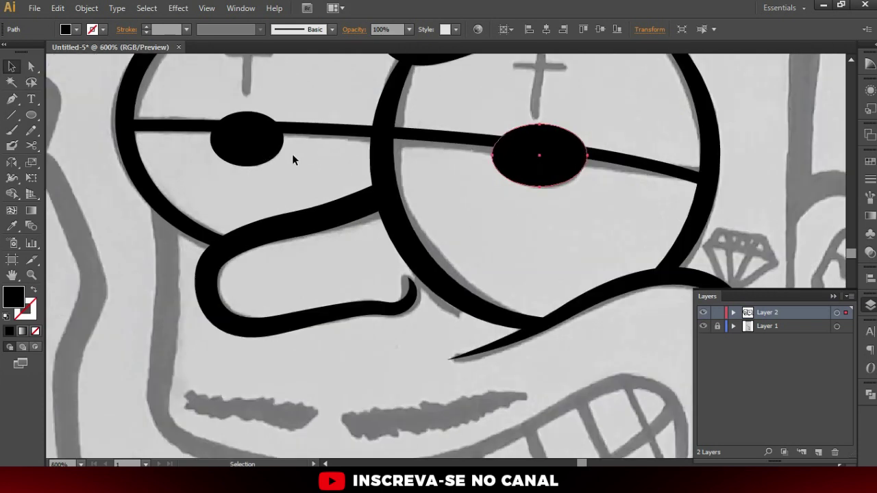
pyautogui.keyDown('shift'); pyautogui.click(261, 149); pyautogui.keyUp('shift')
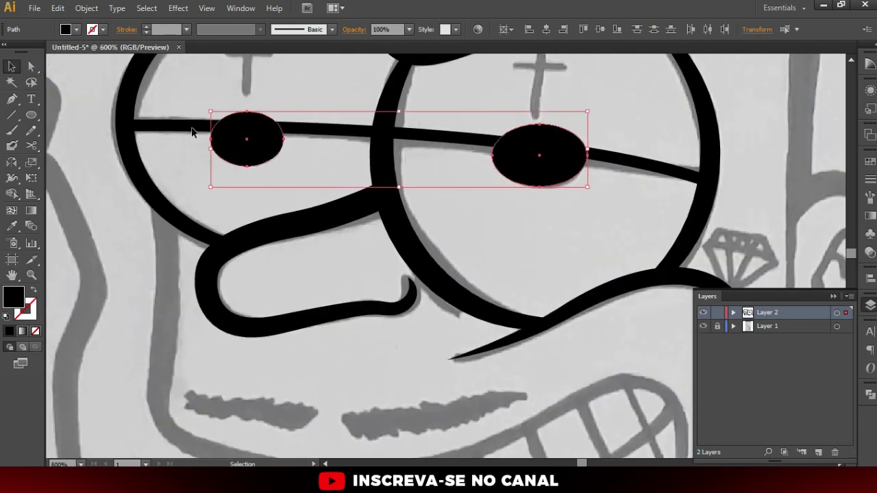
# - Erase the tops of both pupils flat with a smaller Eraser
pyautogui.hotkey('shift', 'e')
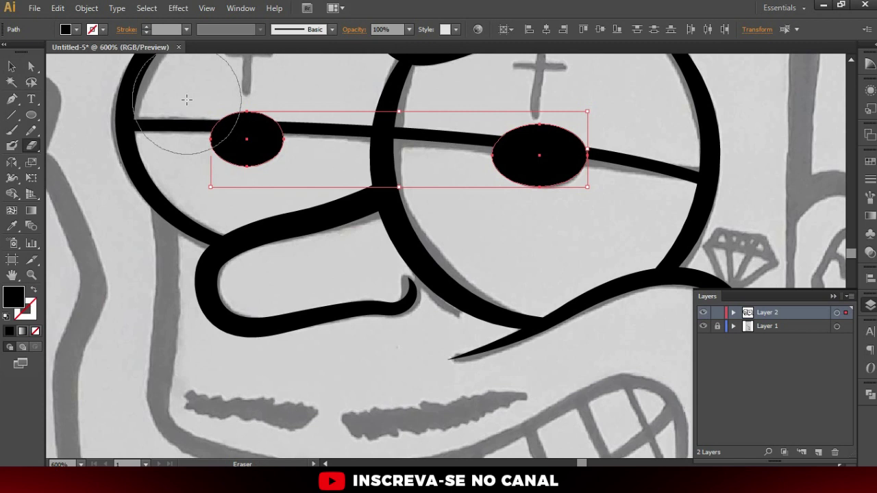
pyautogui.scroll(1, 233, 99)
pyautogui.press('[')
pyautogui.press('[')
pyautogui.press('[')
pyautogui.press('[')
pyautogui.press('[')
pyautogui.press('[')
pyautogui.press('[')
pyautogui.moveTo(189, 118); pyautogui.dragTo(322, 129)
pyautogui.moveTo(569, 133); pyautogui.dragTo(788, 159)
pyautogui.press('v')
pyautogui.click(550, 129)
pyautogui.scroll(-4, 403, 145)
pyautogui.scroll(-1, 453, 228)
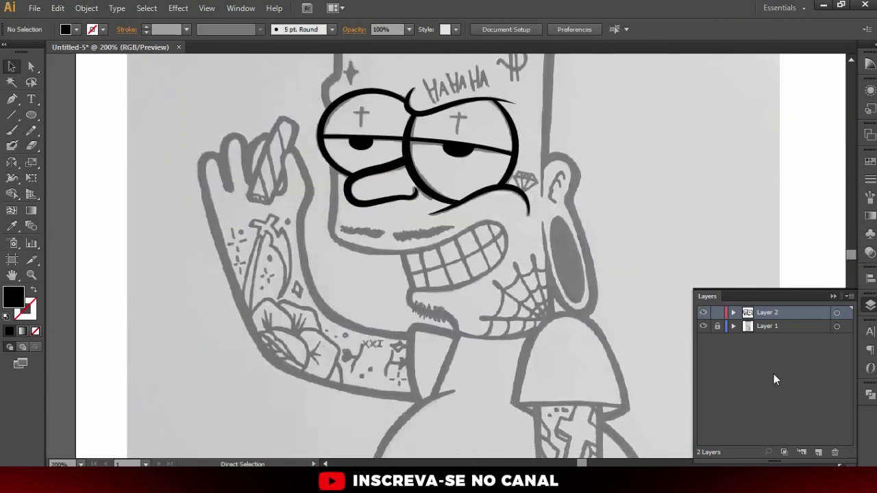
# - Toggle the sketch layer off and on to check the inked lines
pyautogui.click(703, 326)
pyautogui.scroll(-1, 573, 309)
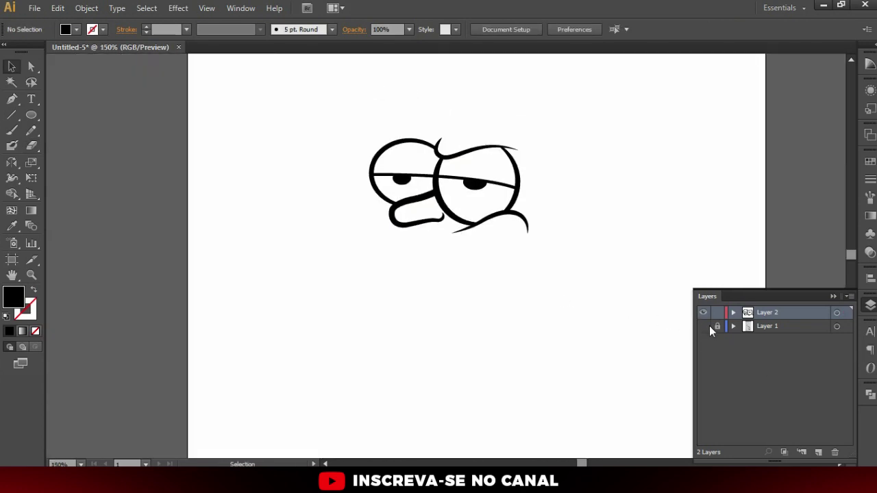
pyautogui.click(703, 326)
pyautogui.scroll(-1, 464, 163)
pyautogui.scroll(1, 463, 164)
pyautogui.scroll(1, 464, 185)
# - Start a black-stroked, unfilled Pen path at the hat's left edge and trace the first zigzag points
pyautogui.press('p')
pyautogui.scroll(2, 421, 197)
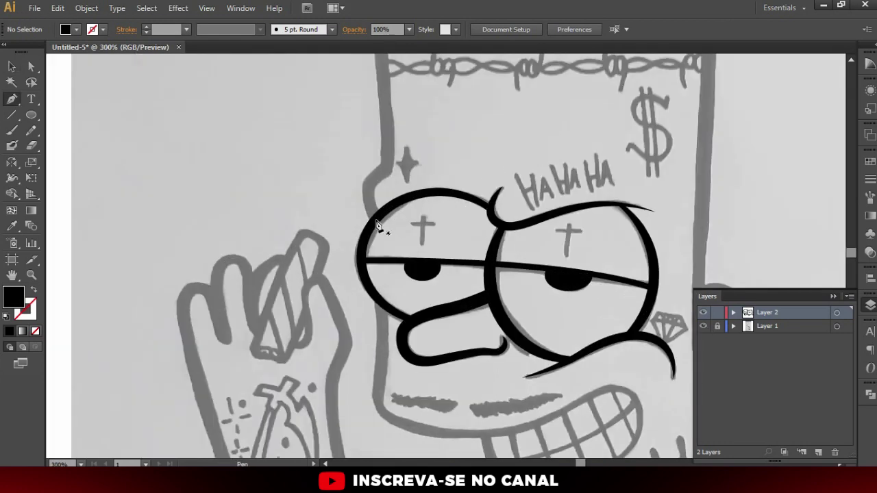
pyautogui.click(375, 220)
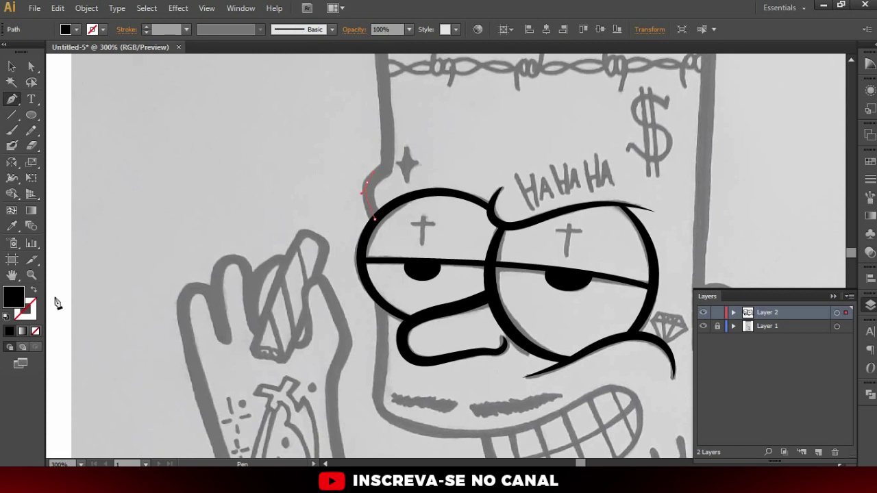
pyautogui.click(32, 290)
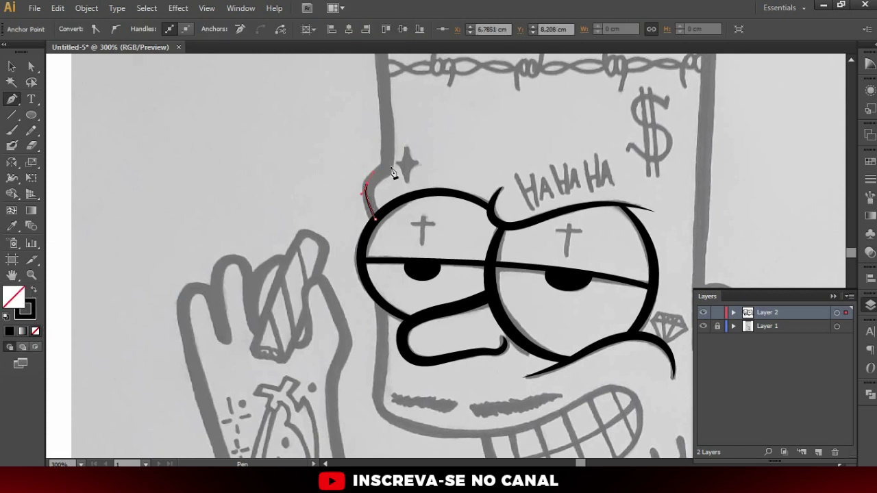
pyautogui.scroll(5, 402, 232)
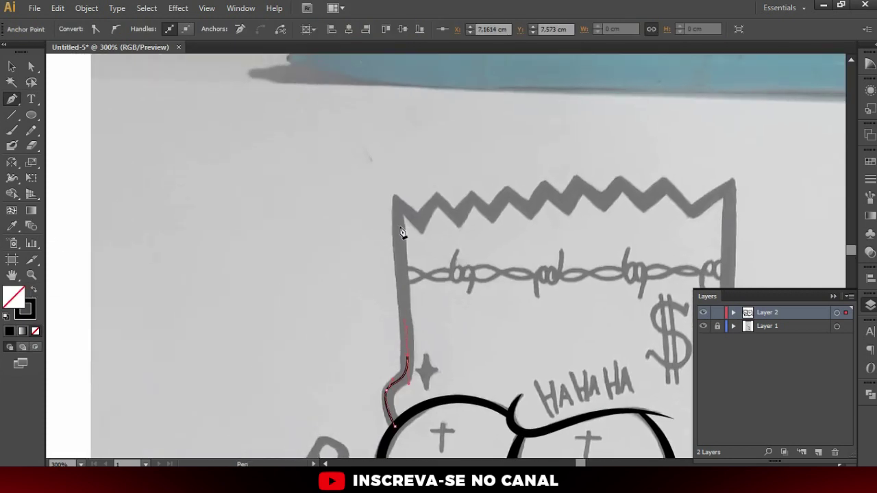
pyautogui.click(393, 197)
pyautogui.click(435, 195)
pyautogui.click(458, 217)
pyautogui.click(470, 197)
pyautogui.click(490, 213)
pyautogui.click(505, 195)
pyautogui.click(526, 209)
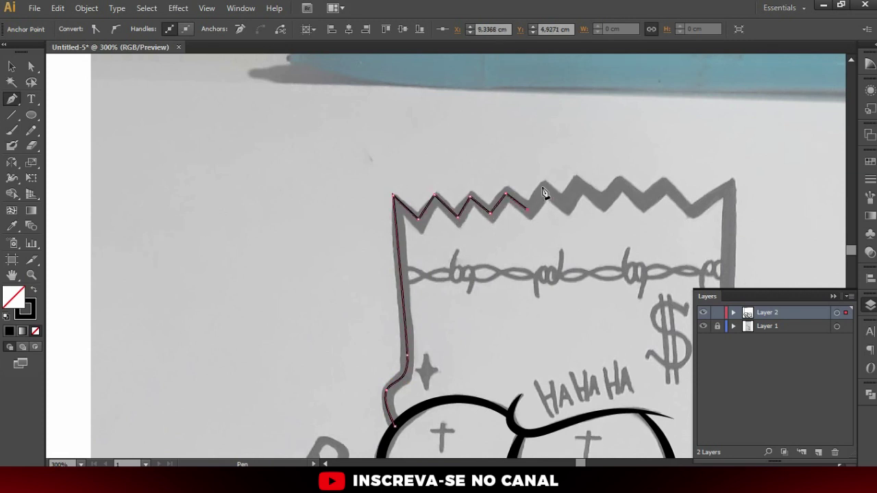
pyautogui.click(546, 185)
# - Continue the path across the remaining zigzag peaks and troughs of the hat
pyautogui.moveTo(546, 186); pyautogui.dragTo(339, 190)
pyautogui.keyDown('ctrl'); pyautogui.keyDown('space'); pyautogui.click(341, 191); pyautogui.keyUp('space'); pyautogui.keyUp('ctrl')
pyautogui.click(346, 193)
pyautogui.click(367, 165)
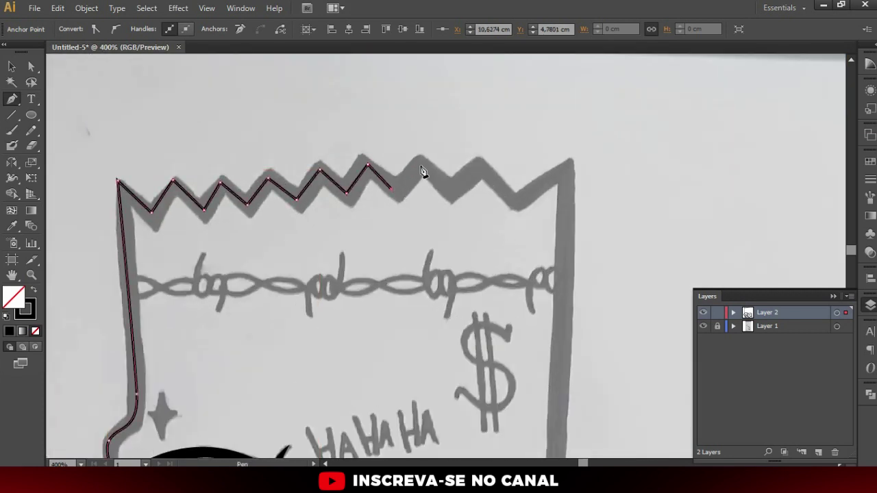
pyautogui.click(395, 190)
pyautogui.click(449, 191)
pyautogui.click(477, 168)
pyautogui.click(510, 200)
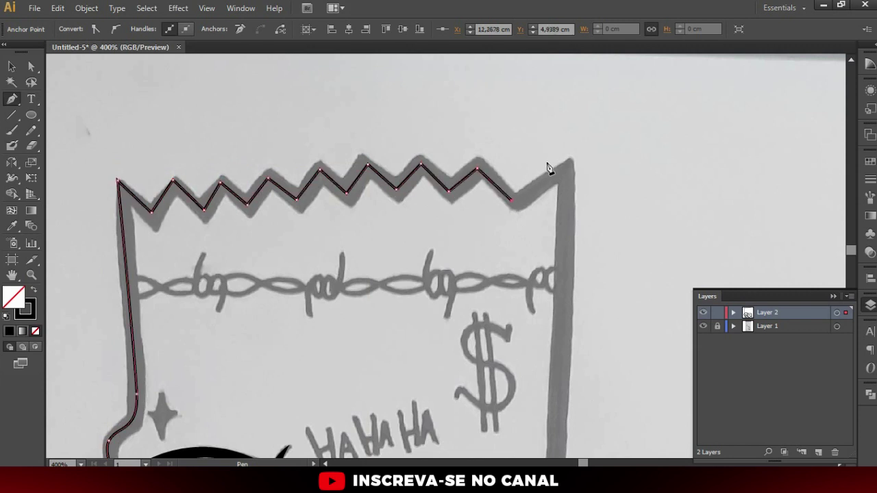
# - Run the path from the hat's top-right corner down its right side and finish it
pyautogui.scroll(-2, 470, 127)
pyautogui.scroll(2, 479, 151)
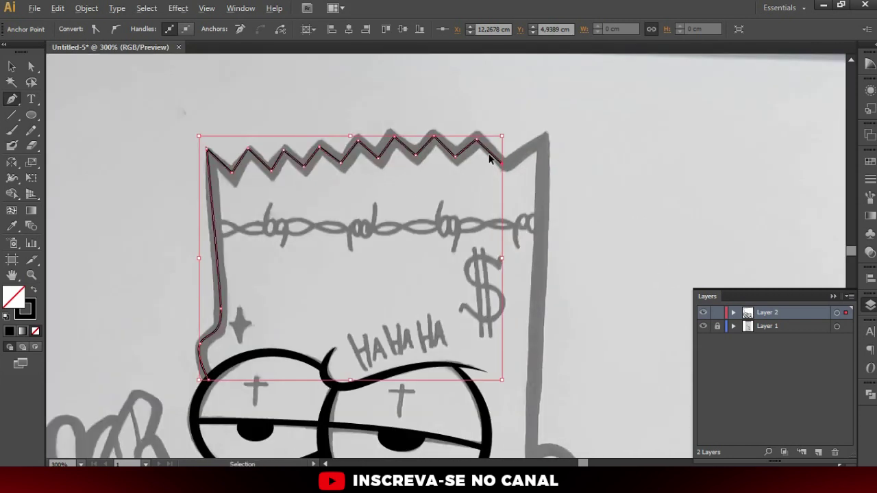
pyautogui.click(566, 129)
pyautogui.scroll(-2, 522, 95)
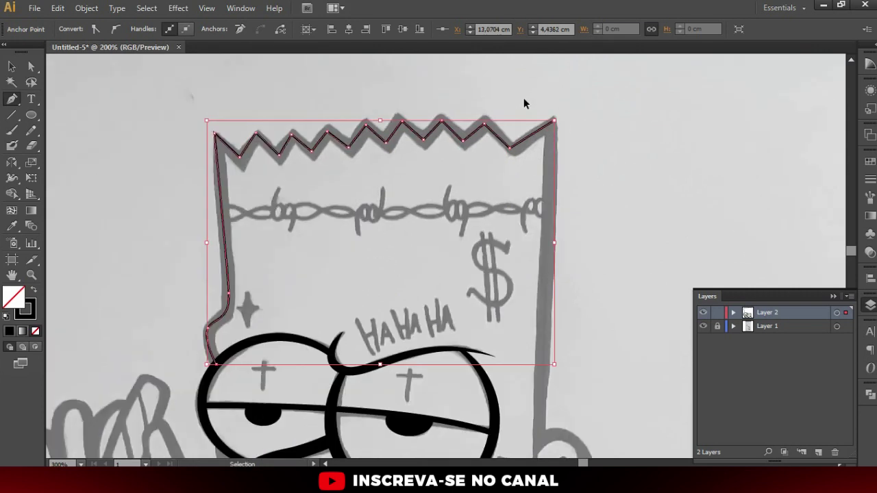
pyautogui.scroll(1, 521, 95)
pyautogui.moveTo(518, 308); pyautogui.dragTo(515, 267)
pyautogui.click(524, 327)
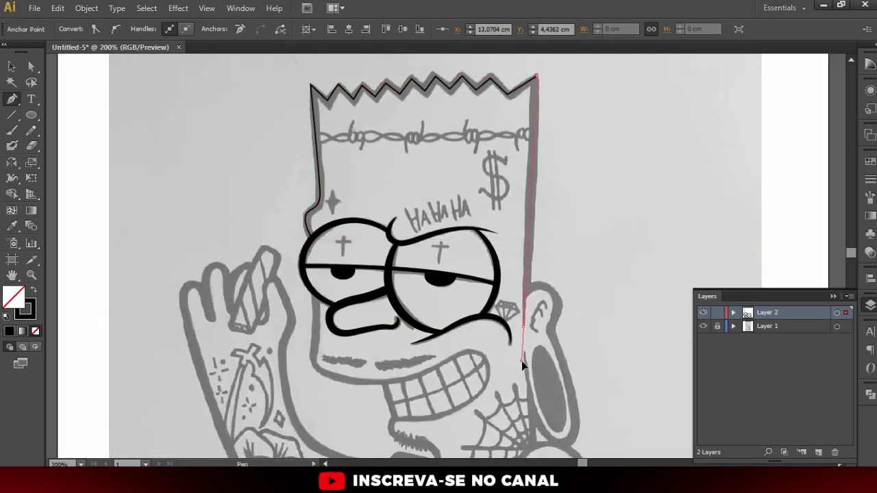
pyautogui.keyDown('ctrl'); pyautogui.click(538, 233); pyautogui.keyUp('ctrl')
pyautogui.scroll(-1, 427, 127)
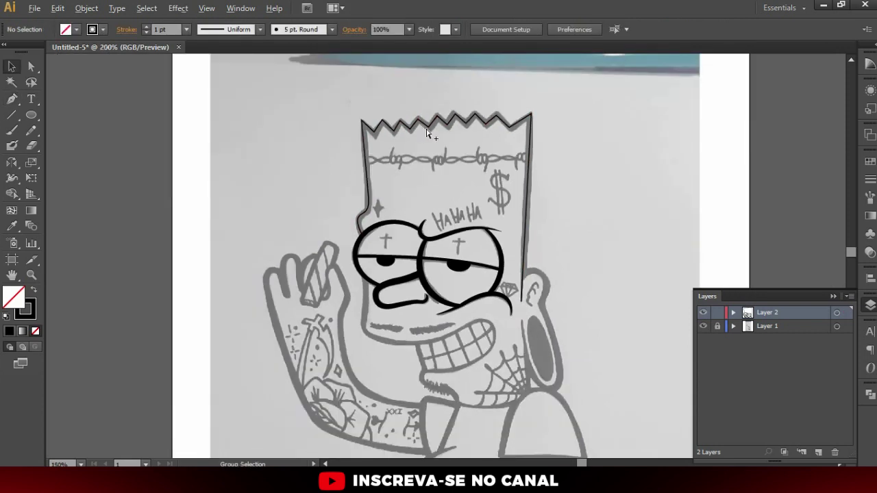
# - Widen the hat stroke at its right edge, left edge, top-left corner and first zigzag points
pyautogui.scroll(1, 439, 156)
pyautogui.scroll(1, 569, 120)
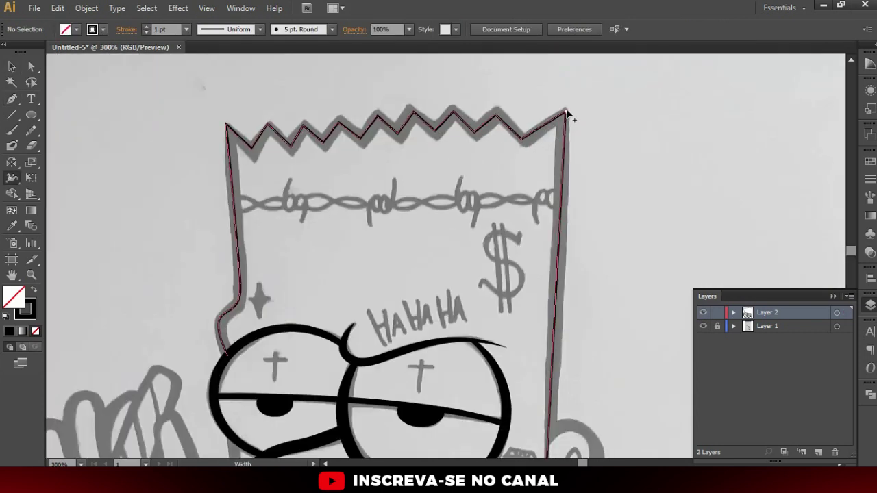
pyautogui.moveTo(568, 108); pyautogui.dragTo(574, 105)
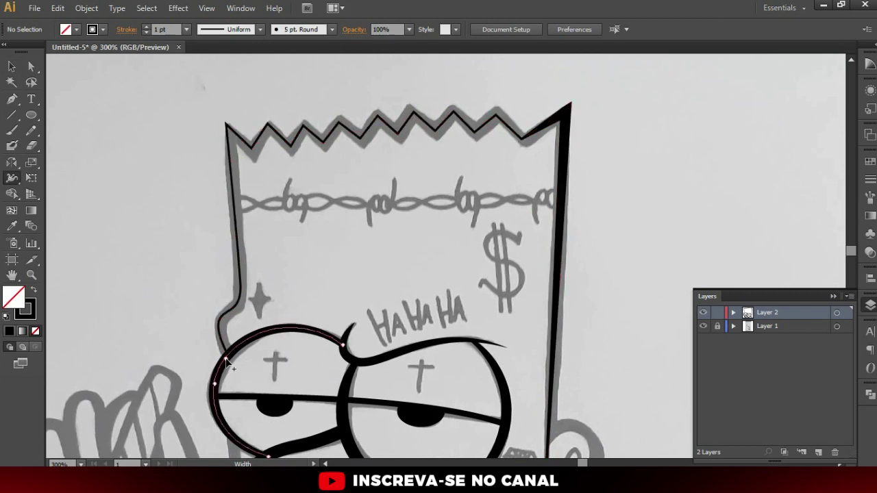
pyautogui.moveTo(228, 358); pyautogui.dragTo(233, 356)
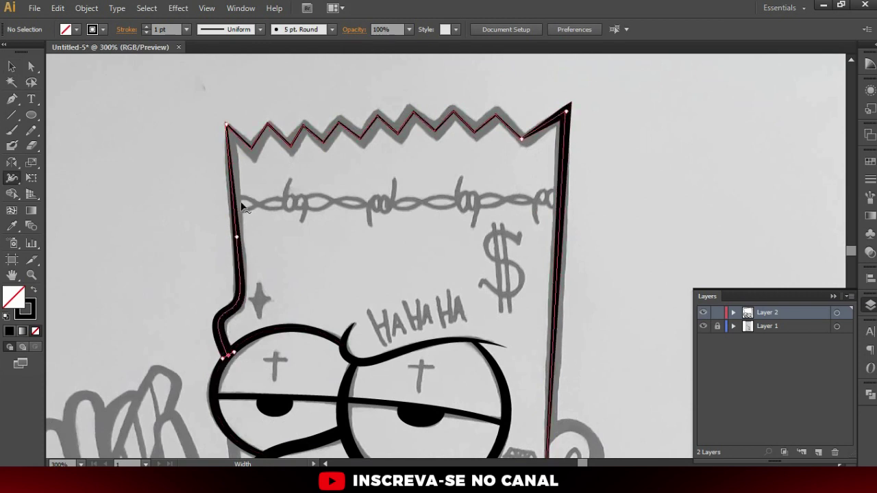
pyautogui.scroll(1, 250, 155)
pyautogui.scroll(1, 250, 156)
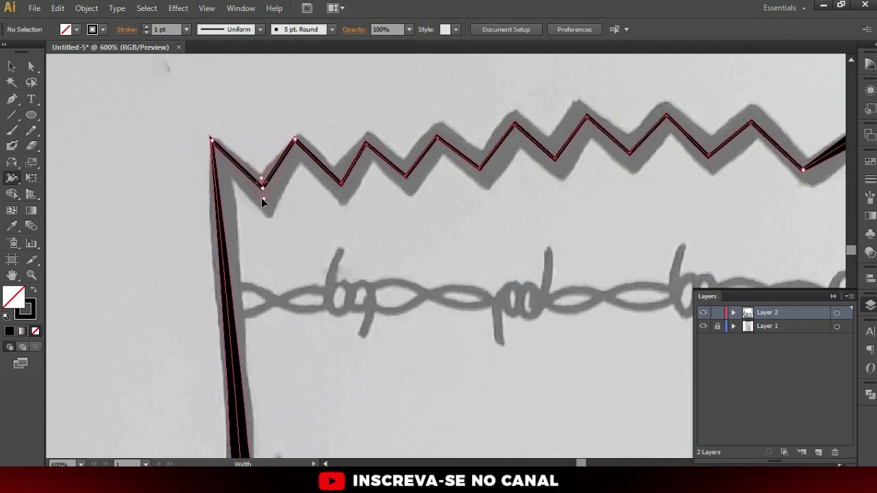
pyautogui.moveTo(261, 197); pyautogui.dragTo(213, 136)
pyautogui.moveTo(296, 140); pyautogui.dragTo(294, 133)
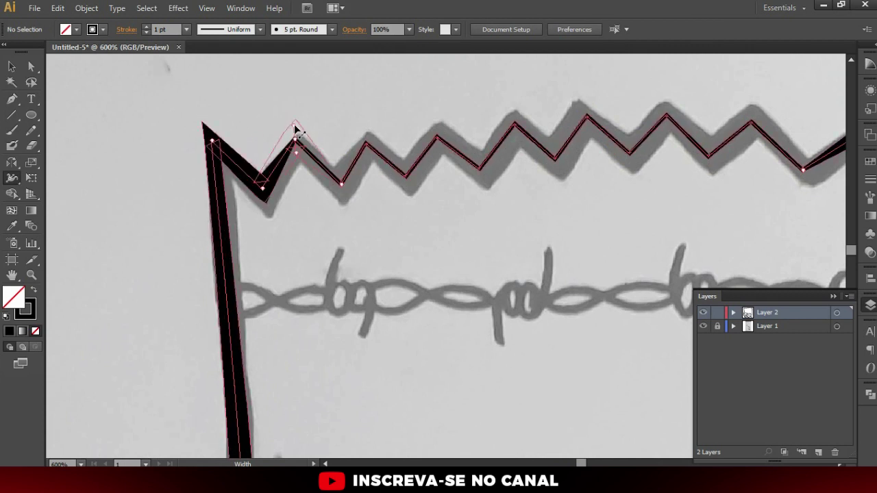
pyautogui.moveTo(342, 185); pyautogui.dragTo(343, 196)
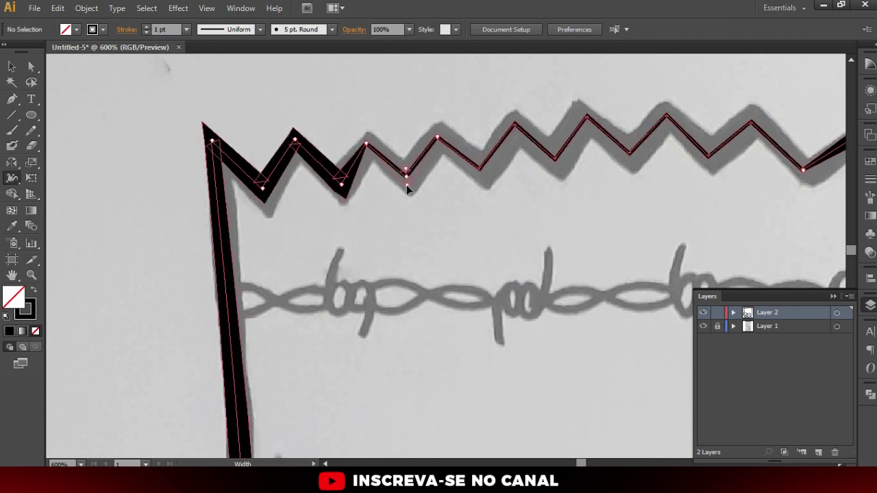
# - Widen the stroke at each of the remaining zigzag valleys
pyautogui.moveTo(456, 188)
pyautogui.mouseDown()
pyautogui.moveTo(309, 192)
pyautogui.moveTo(333, 183)
pyautogui.mouseUp()
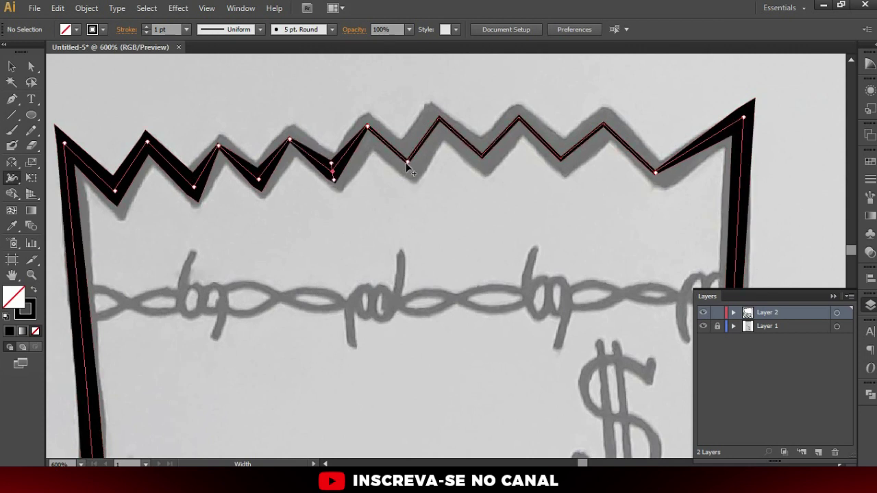
pyautogui.moveTo(408, 175); pyautogui.dragTo(408, 174)
pyautogui.moveTo(482, 159); pyautogui.dragTo(483, 168)
pyautogui.moveTo(560, 164); pyautogui.dragTo(562, 169)
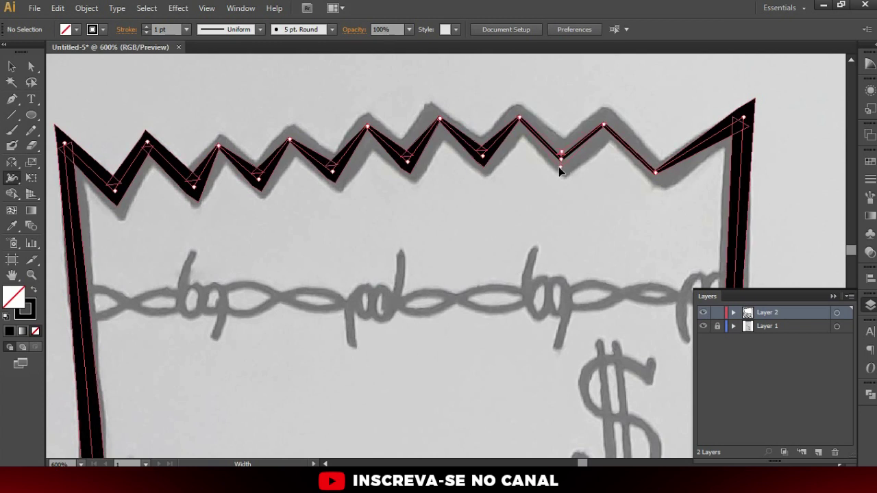
pyautogui.moveTo(655, 176); pyautogui.dragTo(658, 185)
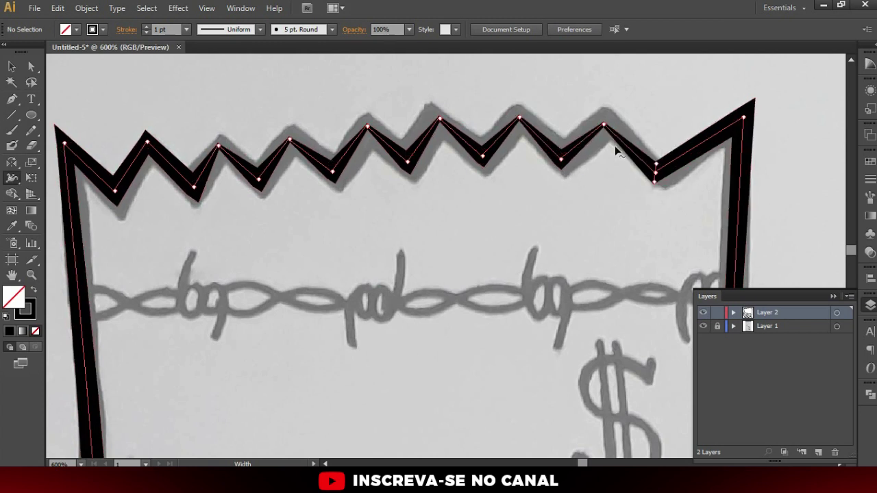
pyautogui.click(606, 127)
# - Widen the stroke at the right-hand and middle zigzag peaks
pyautogui.moveTo(604, 128); pyautogui.dragTo(604, 111)
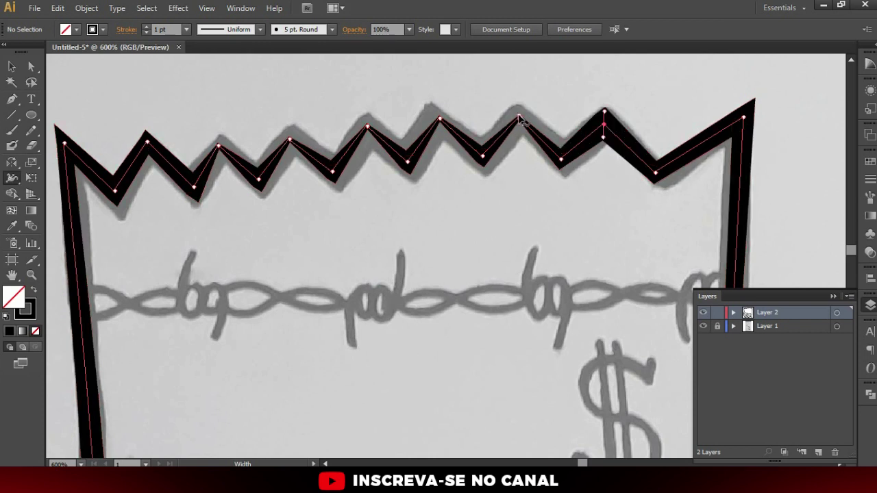
pyautogui.moveTo(518, 110); pyautogui.dragTo(519, 107)
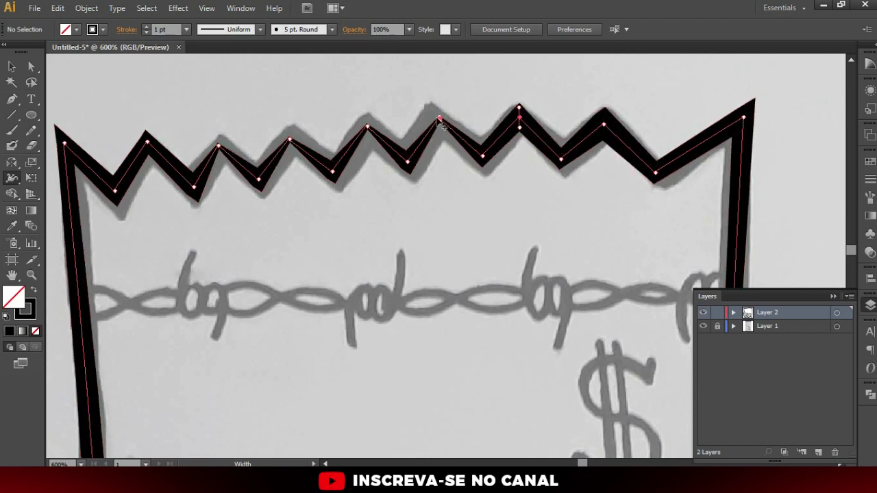
pyautogui.moveTo(367, 126); pyautogui.dragTo(367, 118)
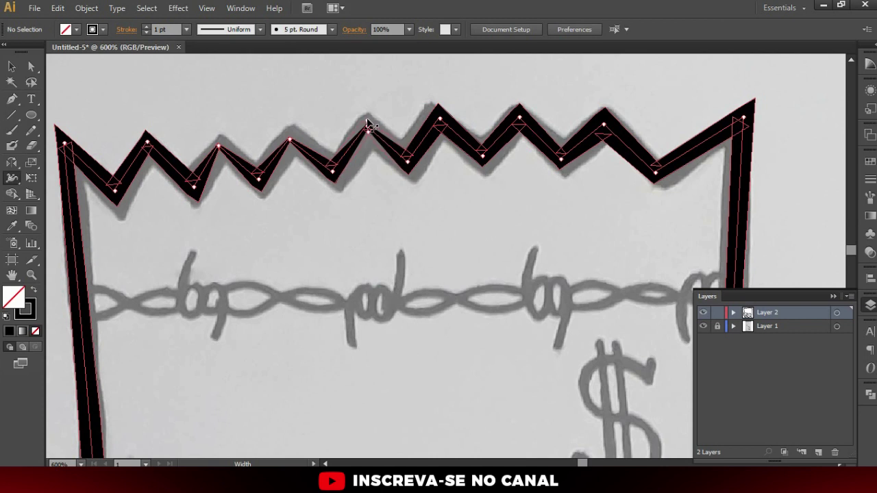
pyautogui.click(291, 137)
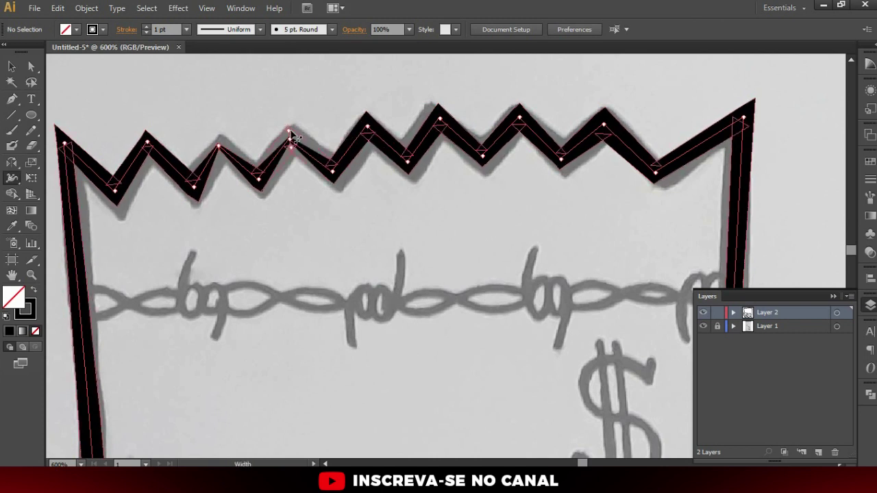
pyautogui.click(219, 145)
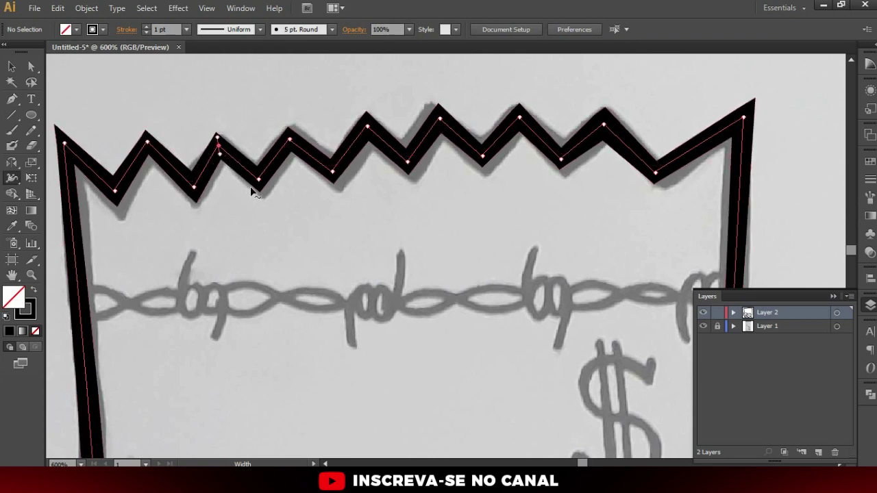
# - Zoom out and narrow the tip of the head's side stroke with the Width tool
pyautogui.hotkey('ctrl', '-')
pyautogui.hotkey('ctrl', '-')
pyautogui.hotkey('ctrl', '-')
pyautogui.hotkey('ctrl', '-')
pyautogui.hotkey('ctrl', '-')
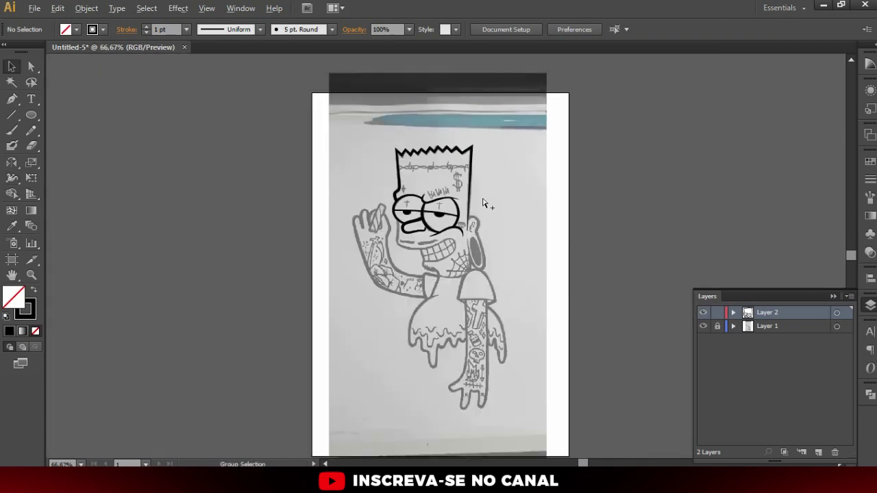
pyautogui.scroll(3, 483, 203)
pyautogui.hotkey('shift', 'w')
pyautogui.scroll(1, 452, 191)
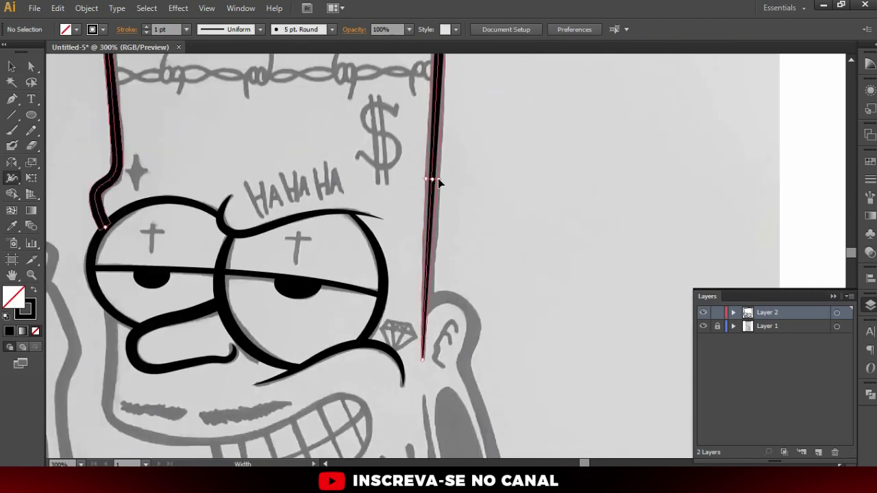
pyautogui.press('v')
pyautogui.hotkey('ctrl', '-')
pyautogui.scroll(5, 426, 243)
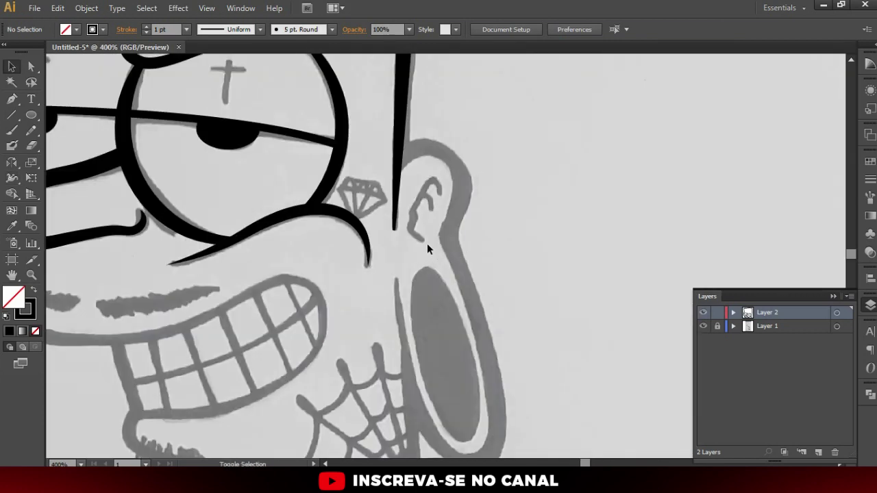
pyautogui.hotkey('shift', 'w')
pyautogui.scroll(3, 392, 235)
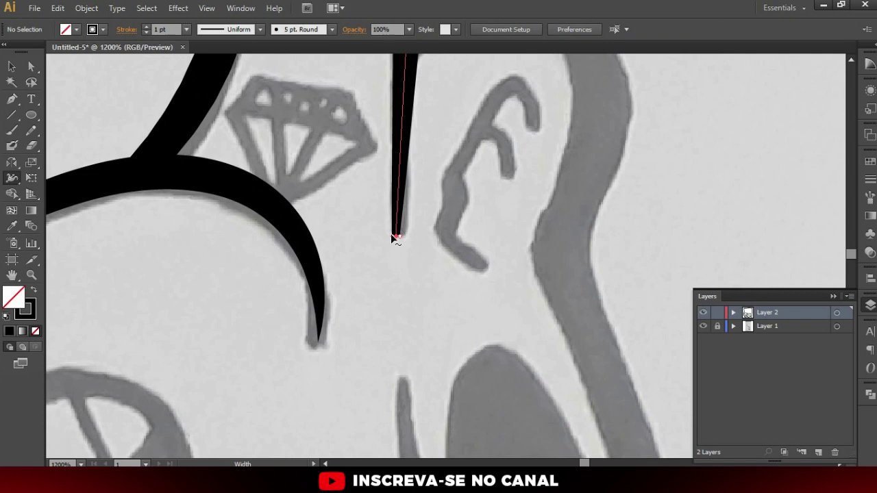
pyautogui.moveTo(399, 238); pyautogui.dragTo(401, 235)
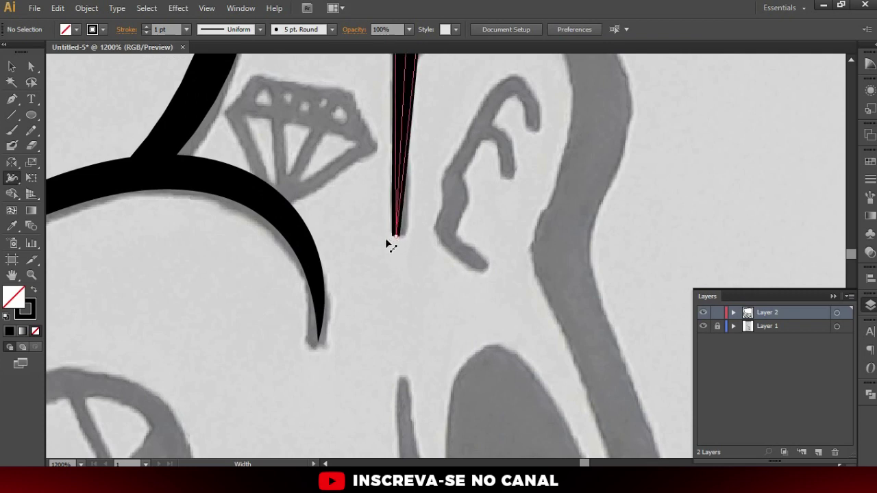
# - Hide and show the sketch layer to compare the ink against the sketch
pyautogui.scroll(-5, 388, 242)
pyautogui.press('v')
pyautogui.scroll(-2, 470, 260)
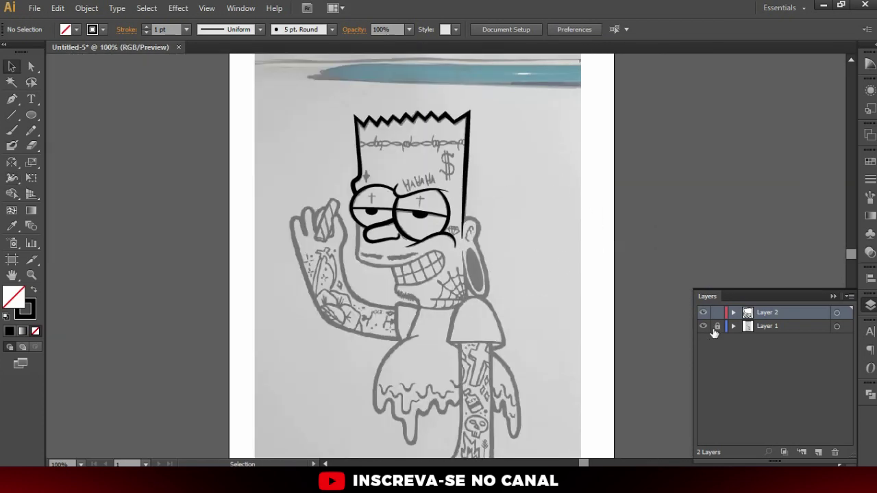
pyautogui.click(703, 326)
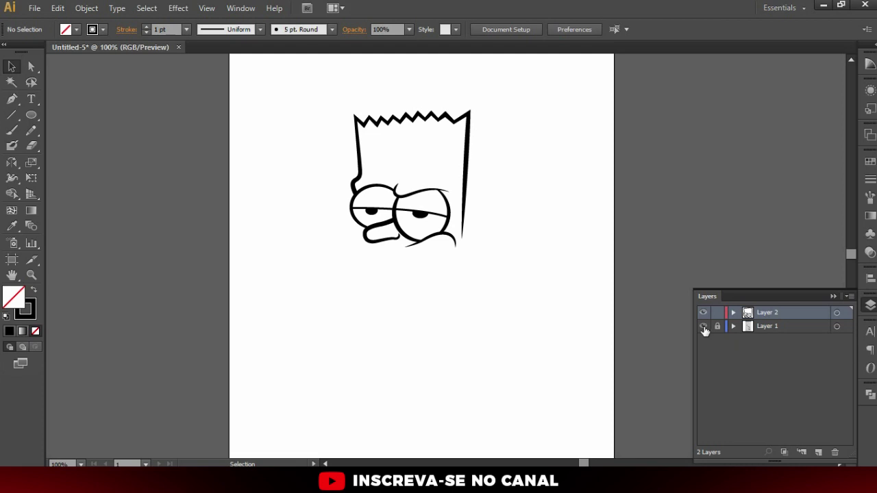
pyautogui.click(703, 326)
pyautogui.scroll(1, 364, 206)
pyautogui.scroll(1, 365, 212)
# - Pen-trace the smile from below the eye, down the cheek, around the mouth to the lower lip
pyautogui.press('p')
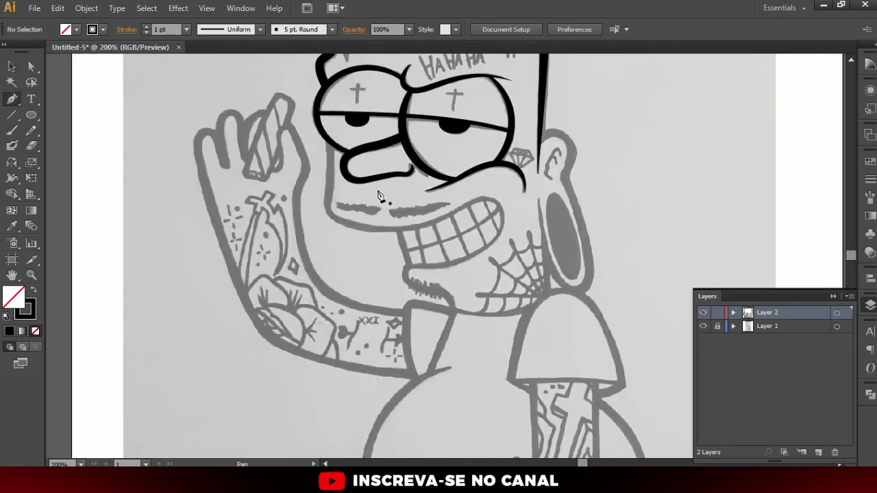
pyautogui.scroll(1, 353, 177)
pyautogui.click(320, 123)
pyautogui.moveTo(320, 205); pyautogui.dragTo(319, 229)
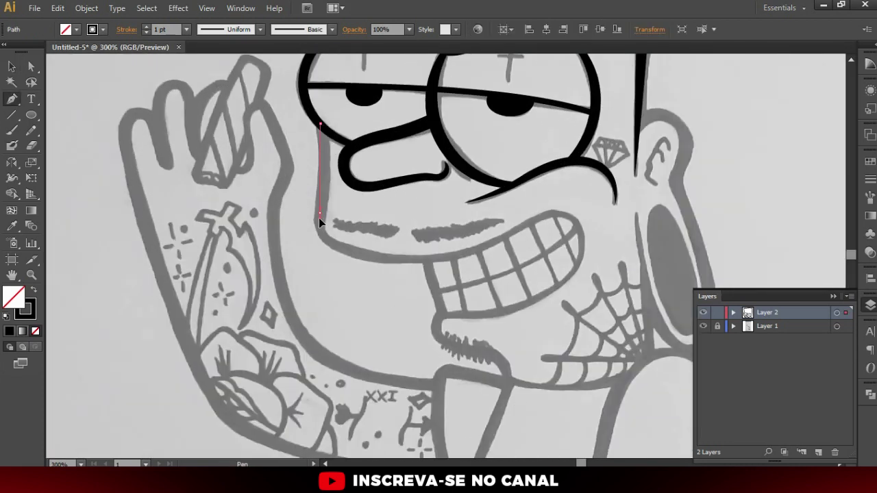
pyautogui.click(538, 215)
pyautogui.moveTo(581, 259); pyautogui.dragTo(572, 300)
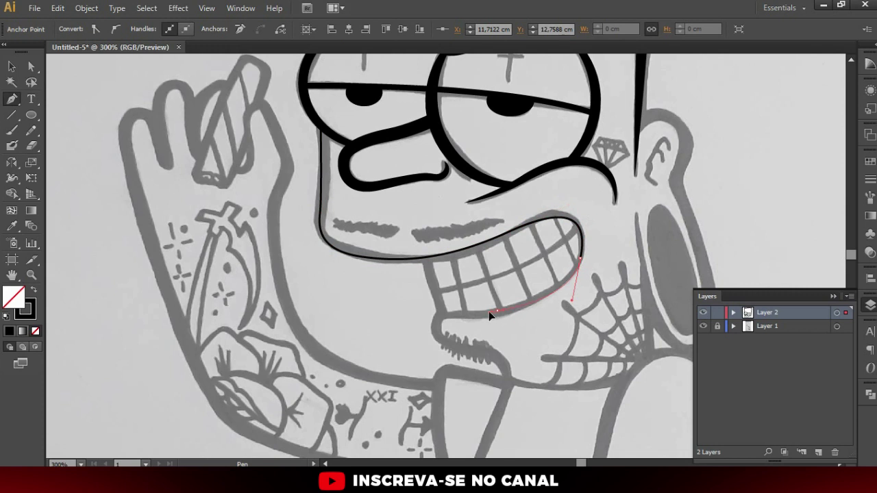
pyautogui.click(434, 323)
pyautogui.click(439, 342)
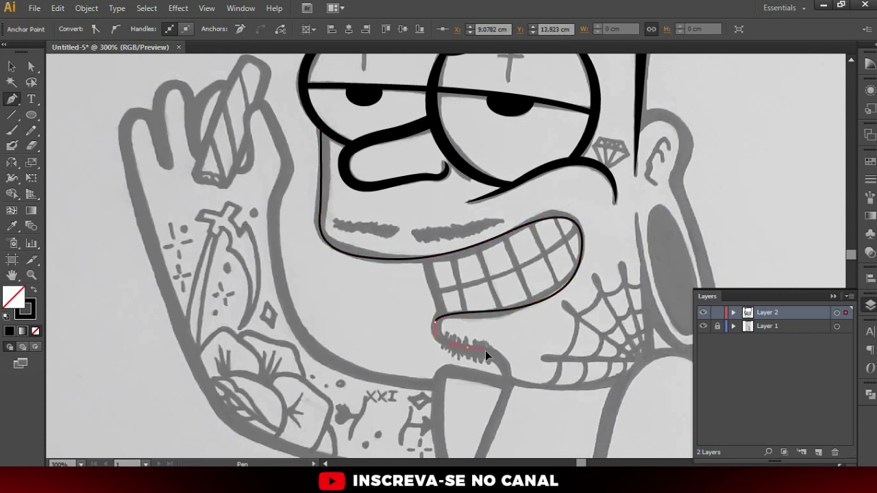
pyautogui.click(505, 377)
pyautogui.press('v')
# - Zoom in and adjust the smile line's anchors along the cheek curve with Direct Selection
pyautogui.hotkey('ctrl', 'shift', 'a')
pyautogui.hotkey('ctrl', '+')
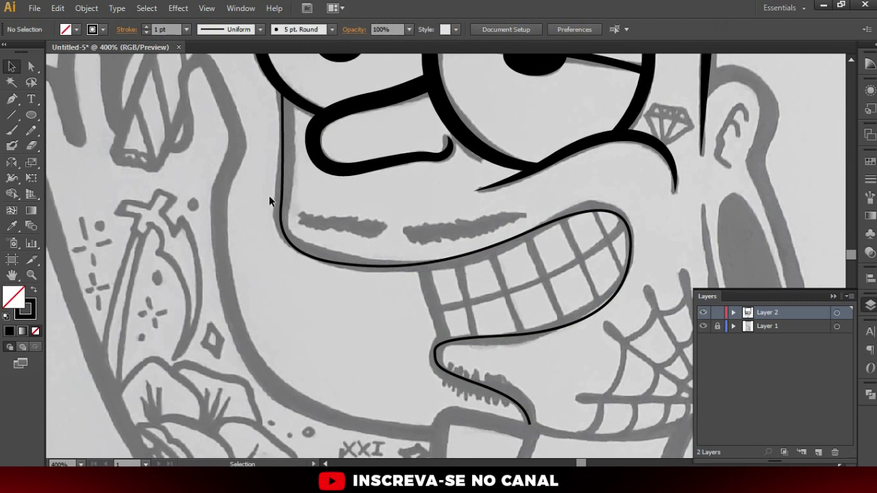
pyautogui.press('a')
pyautogui.click(281, 187)
pyautogui.click(283, 148)
pyautogui.click(281, 88)
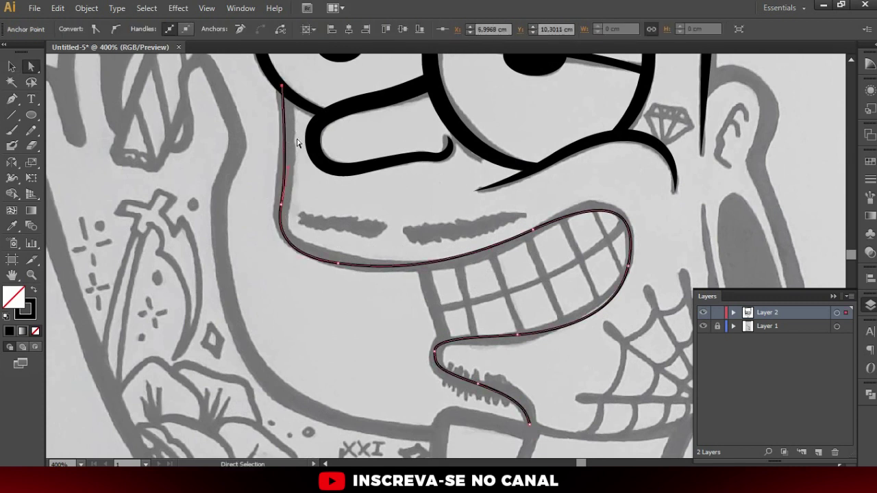
pyautogui.click(289, 172)
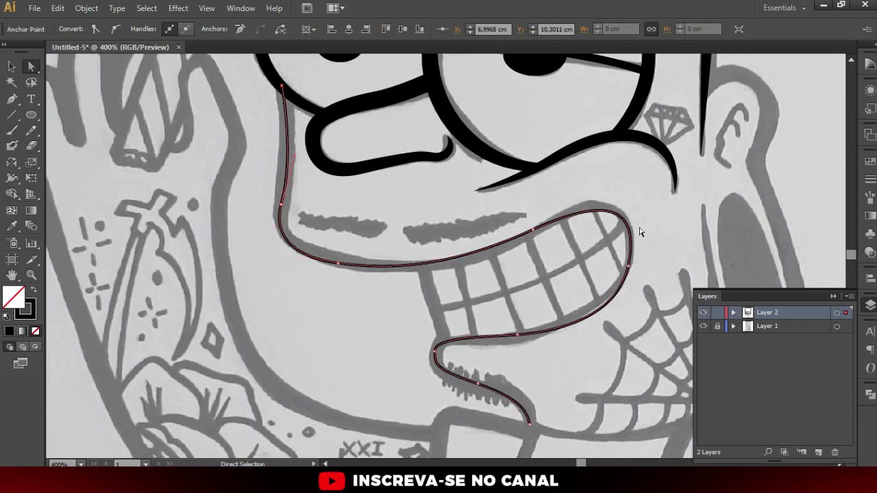
pyautogui.click(607, 214)
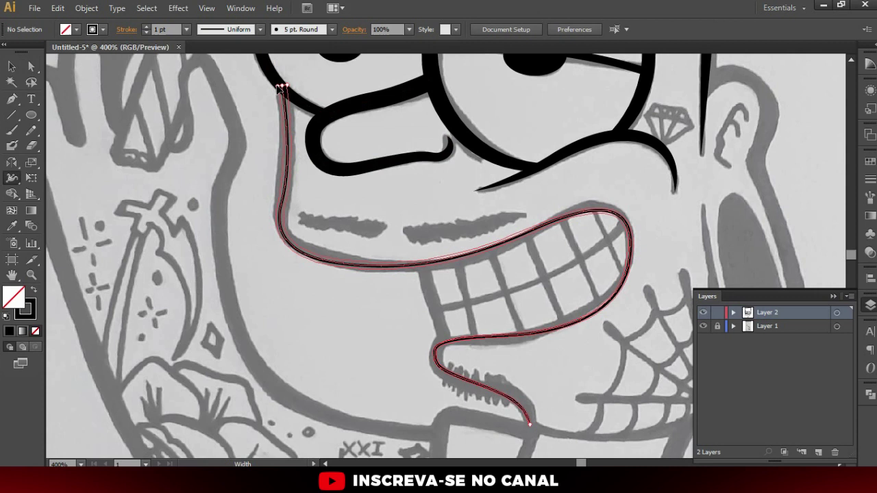
# - Thicken the smile stroke along its length and widen its lower end
pyautogui.moveTo(625, 221); pyautogui.dragTo(631, 217)
pyautogui.scroll(1, 546, 416)
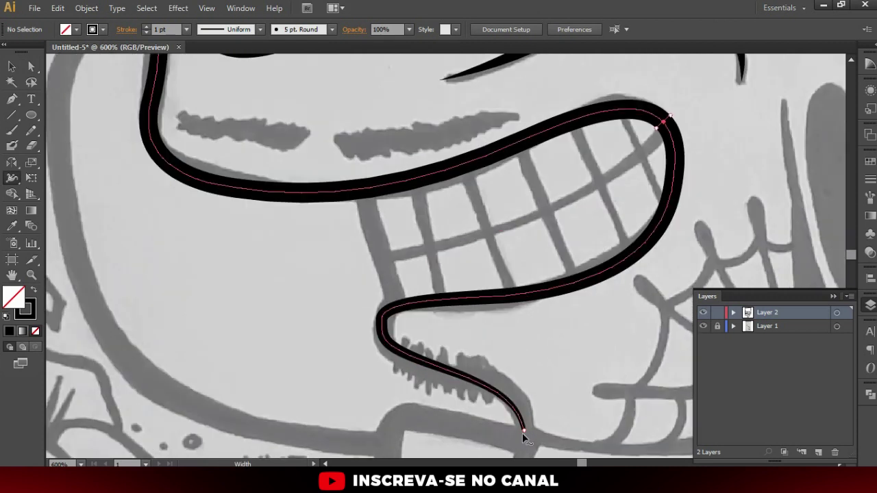
pyautogui.moveTo(525, 432); pyautogui.dragTo(532, 430)
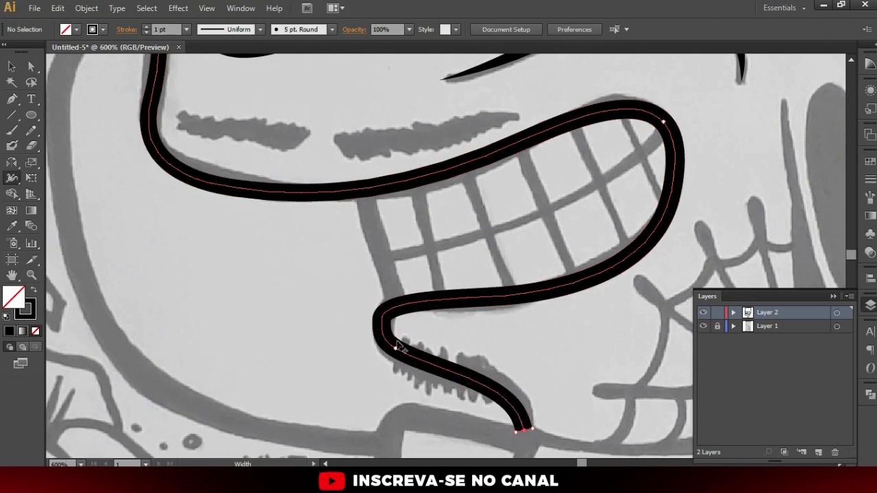
pyautogui.press('v')
pyautogui.click(555, 356)
pyautogui.hotkey('ctrl', '-')
pyautogui.hotkey('ctrl', '-')
pyautogui.hotkey('ctrl', '-')
# - Toggle the sketch layer off and on to check the inked face, then zoom back to the mouth
pyautogui.hotkey('ctrl', '-')
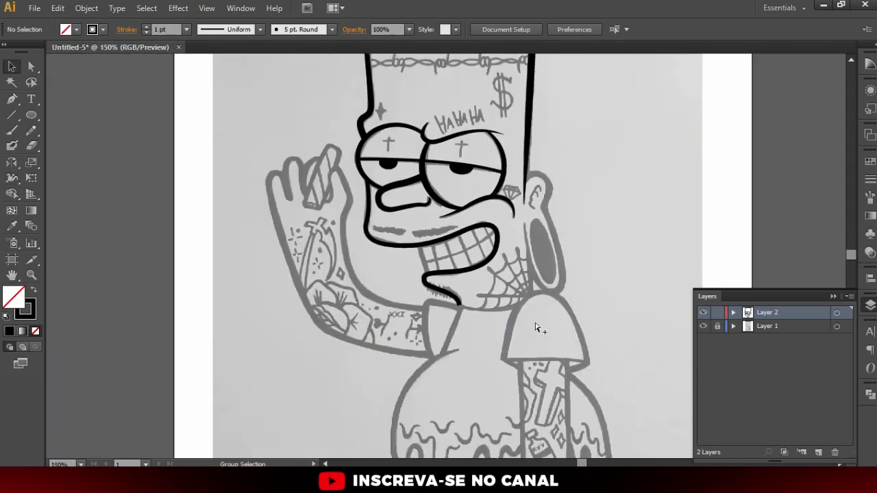
pyautogui.click(703, 326)
pyautogui.hotkey('ctrl', '-')
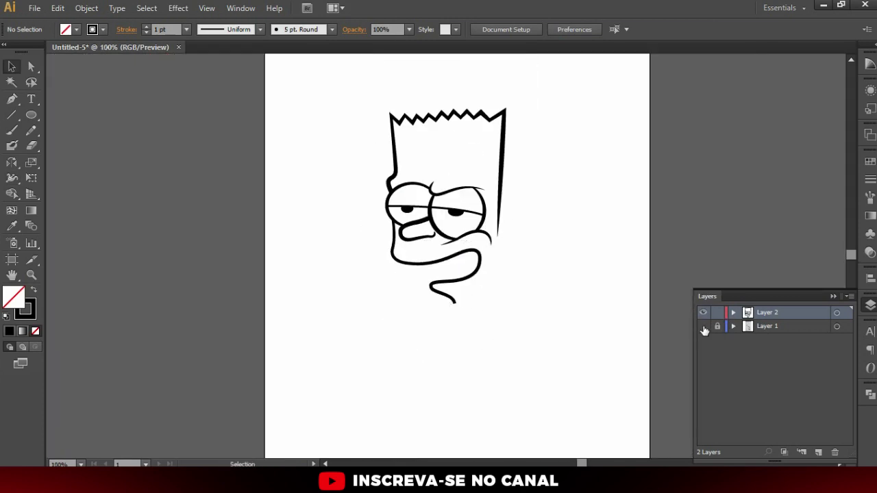
pyautogui.click(702, 326)
pyautogui.hotkey('ctrl', '+')
pyautogui.hotkey('ctrl', '+')
pyautogui.hotkey('ctrl', '+')
pyautogui.hotkey('ctrl', '+')
pyautogui.press('p')
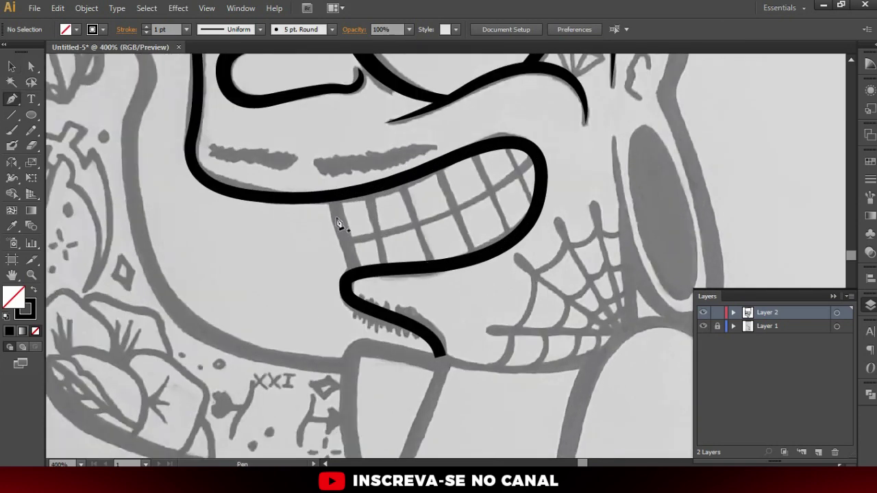
# - Draw the first tooth divider from upper to lower lip and widen it into a solid bar
pyautogui.click(330, 196)
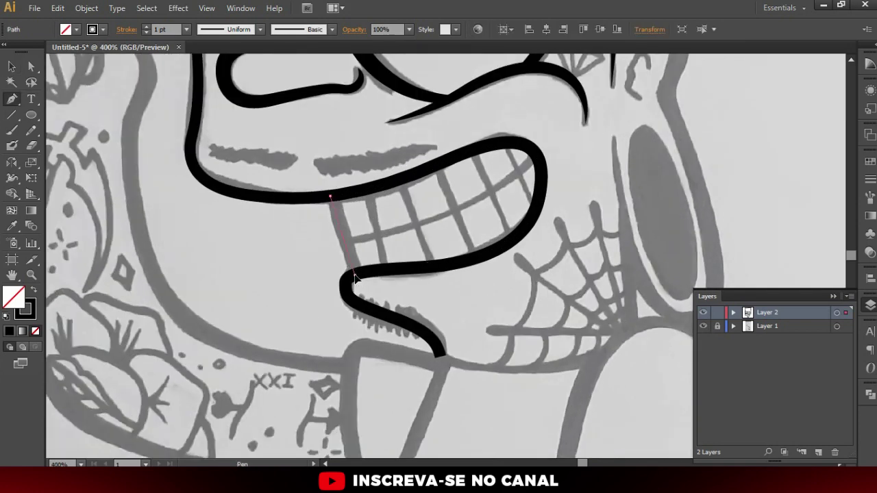
pyautogui.click(354, 275)
pyautogui.hotkey('shift', 'w')
pyautogui.keyDown('alt'); pyautogui.scroll(1, 339, 233); pyautogui.keyUp('alt')
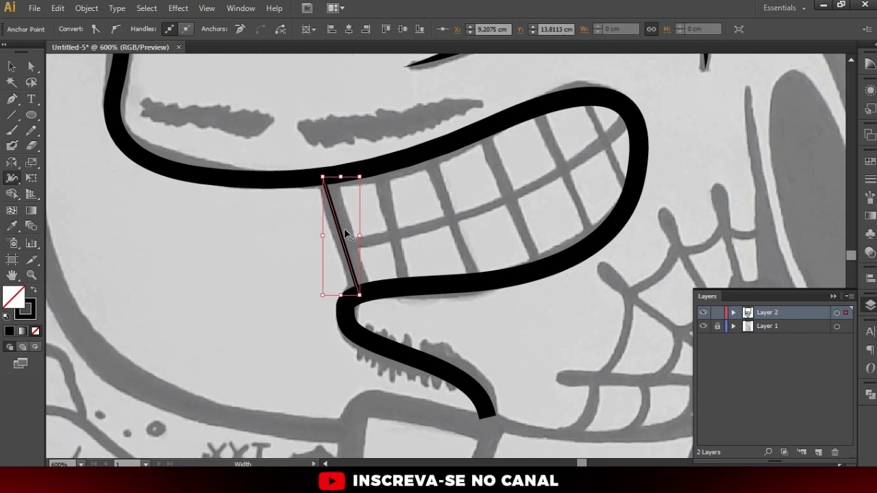
pyautogui.click(325, 178)
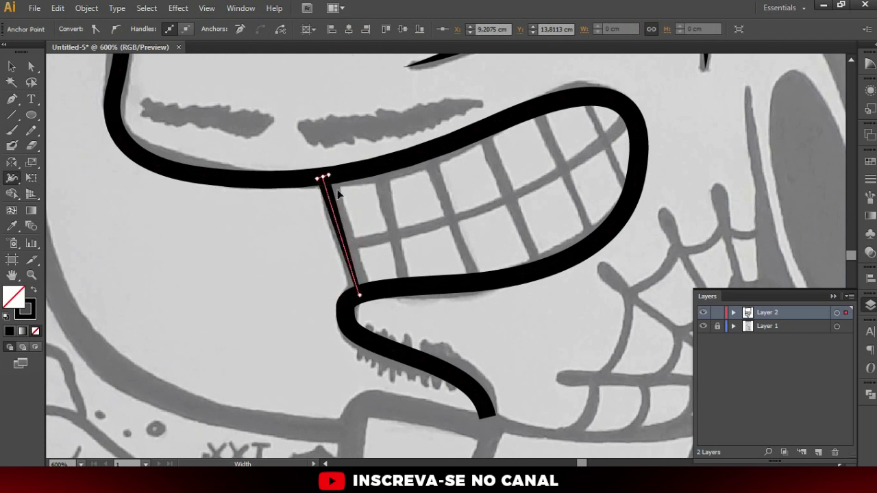
pyautogui.moveTo(362, 297); pyautogui.dragTo(369, 303)
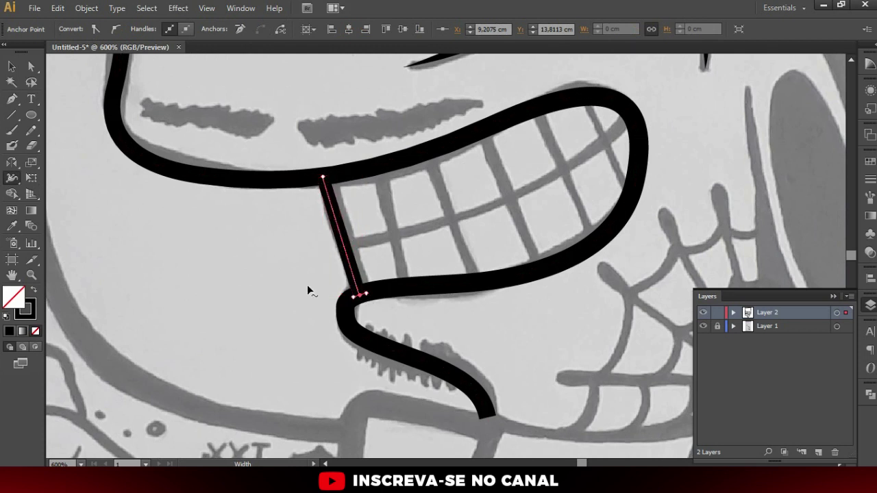
pyautogui.press('v')
pyautogui.click(322, 288)
# - Copy the tooth bar onto the next tooth lines, enlarging it and extending its bottom to the lip
pyautogui.keyDown('alt'); pyautogui.scroll(1, 430, 212); pyautogui.keyUp('alt')
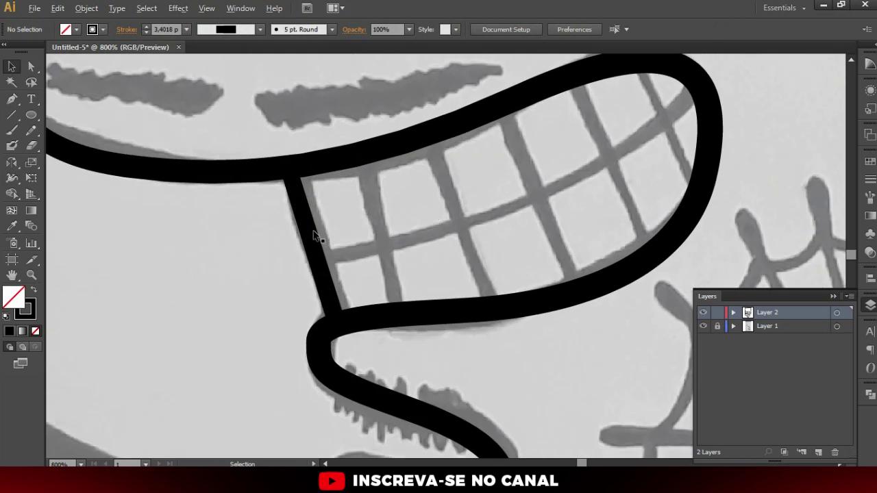
pyautogui.moveTo(378, 233); pyautogui.dragTo(451, 220)
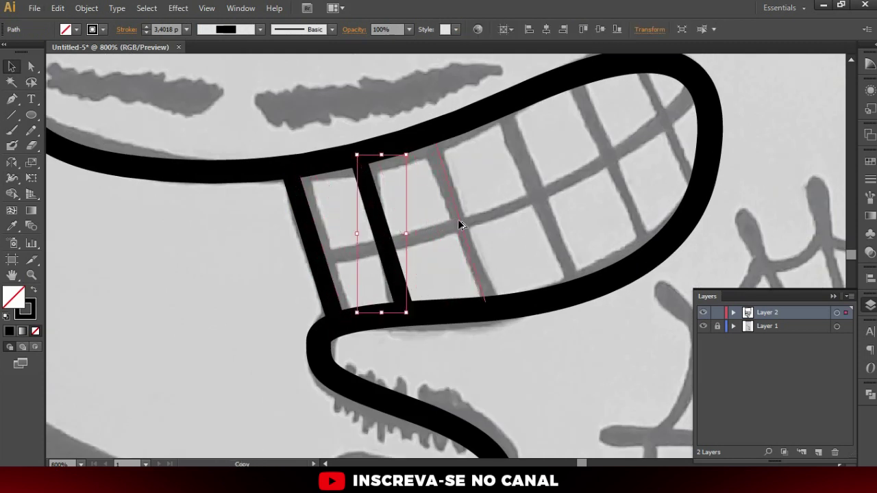
pyautogui.moveTo(453, 223); pyautogui.dragTo(459, 224)
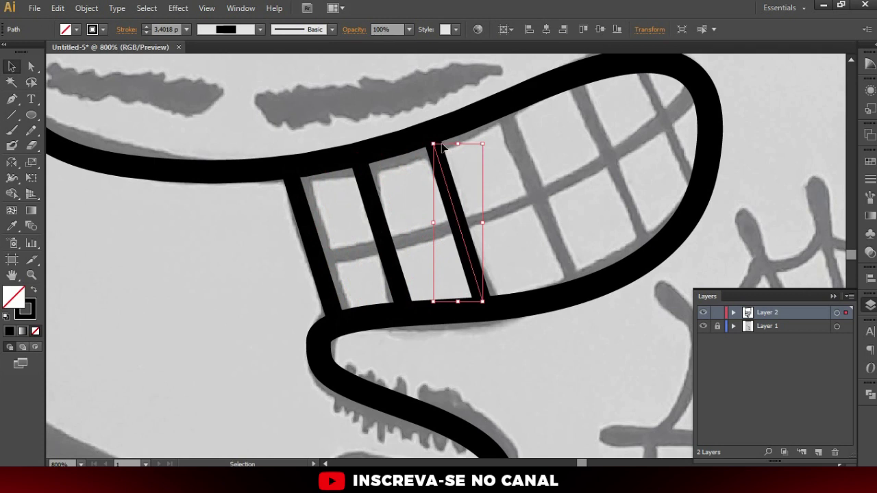
pyautogui.moveTo(478, 147); pyautogui.dragTo(484, 140)
pyautogui.moveTo(472, 261); pyautogui.dragTo(544, 232)
pyautogui.press('a')
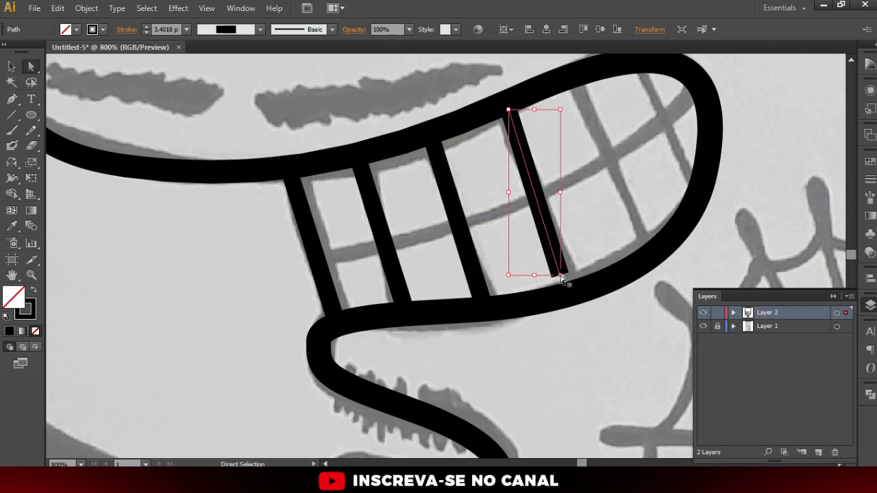
pyautogui.moveTo(560, 275); pyautogui.dragTo(575, 284)
pyautogui.press('v')
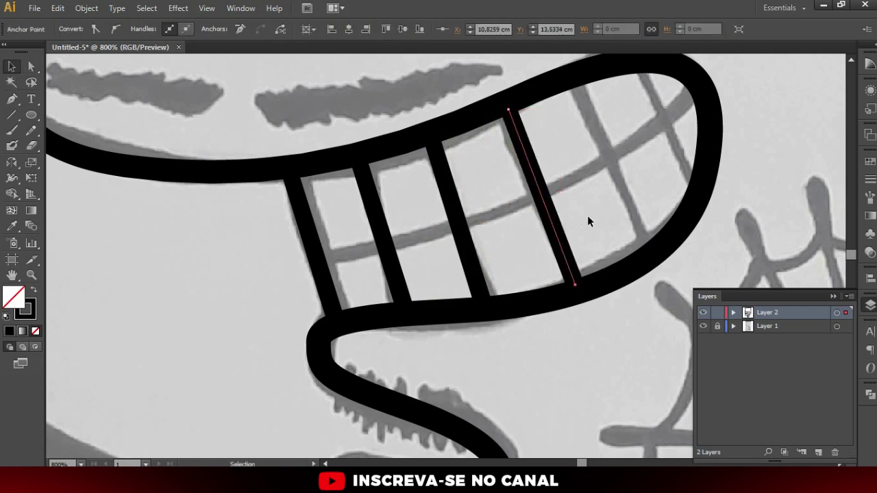
pyautogui.click(587, 221)
# - Copy bars onto the remaining tooth lines, fitting each end to the lip and mouth
pyautogui.moveTo(554, 228); pyautogui.dragTo(620, 195)
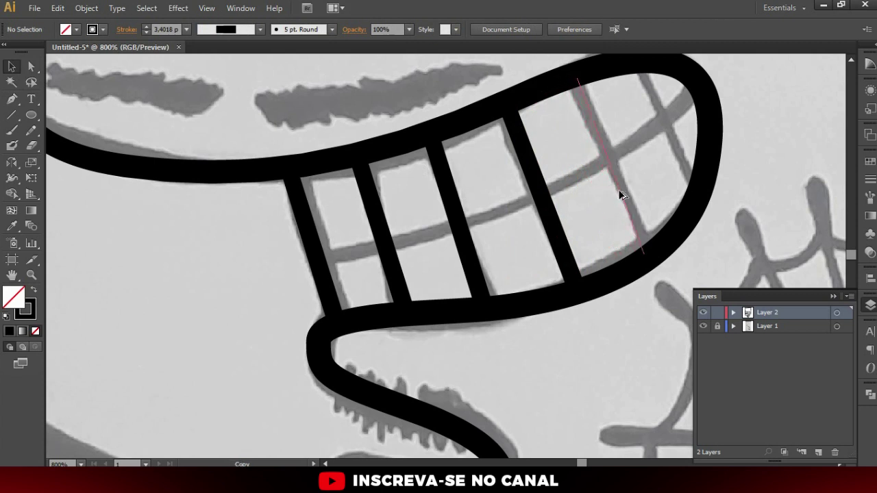
pyautogui.press('a')
pyautogui.moveTo(644, 256); pyautogui.dragTo(648, 253)
pyautogui.press('v')
pyautogui.click(637, 185)
pyautogui.moveTo(625, 194); pyautogui.dragTo(681, 172)
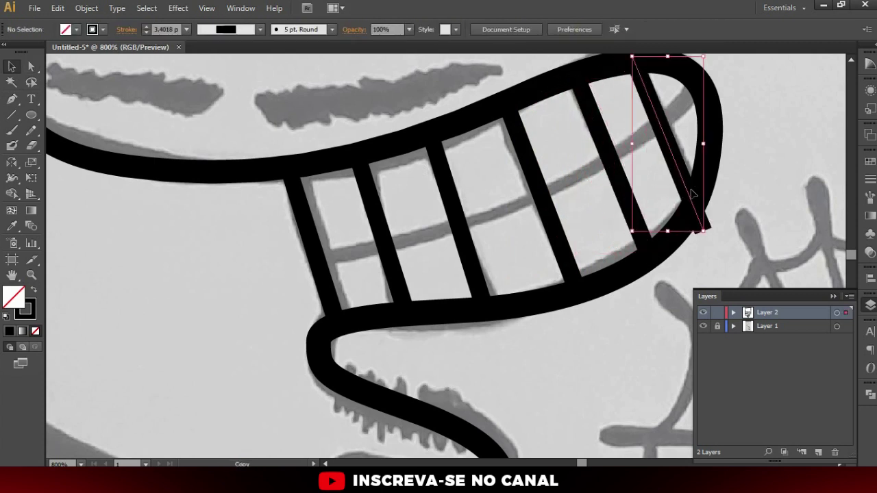
pyautogui.press('a')
pyautogui.moveTo(704, 234); pyautogui.dragTo(697, 201)
pyautogui.press('v')
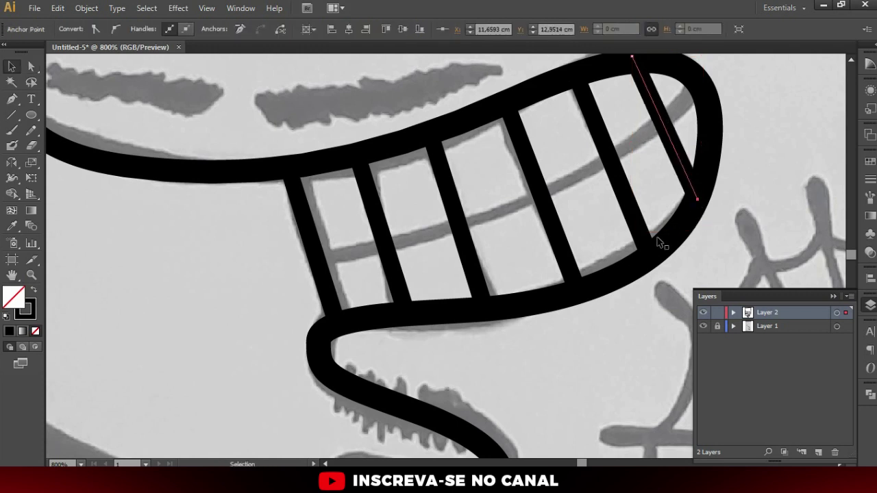
pyautogui.click(622, 312)
# - Draw a curved line across the teeth separating the upper and lower rows
pyautogui.hotkey('ctrl', '-')
pyautogui.press('p')
pyautogui.scroll(1, 473, 280)
pyautogui.scroll(1, 446, 286)
pyautogui.click(417, 290)
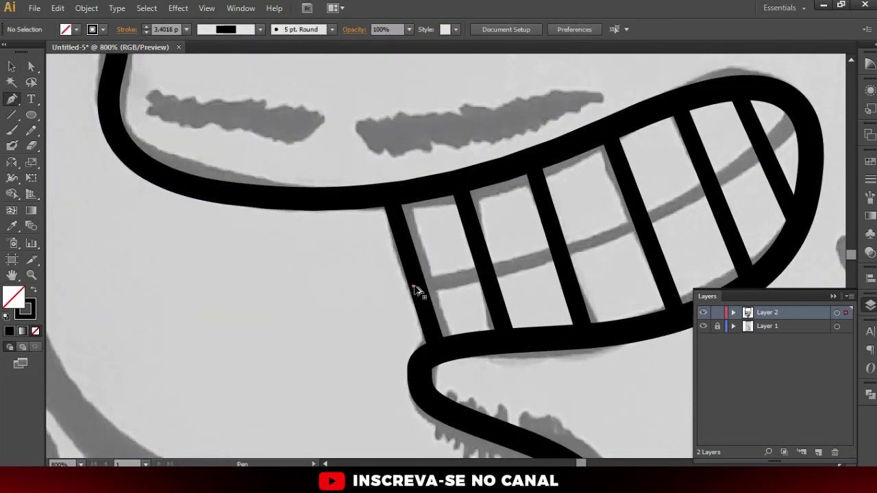
pyautogui.scroll(-2, 414, 288)
pyautogui.moveTo(605, 198); pyautogui.dragTo(656, 127)
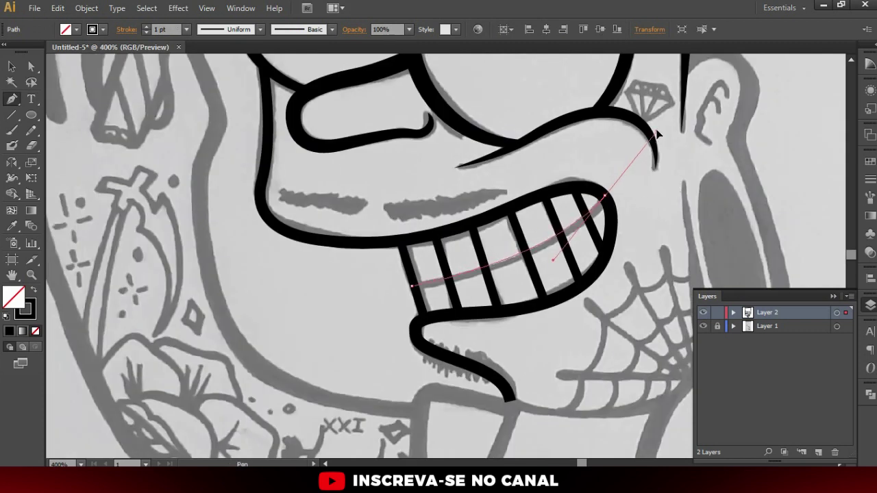
pyautogui.press('v')
pyautogui.click(581, 157)
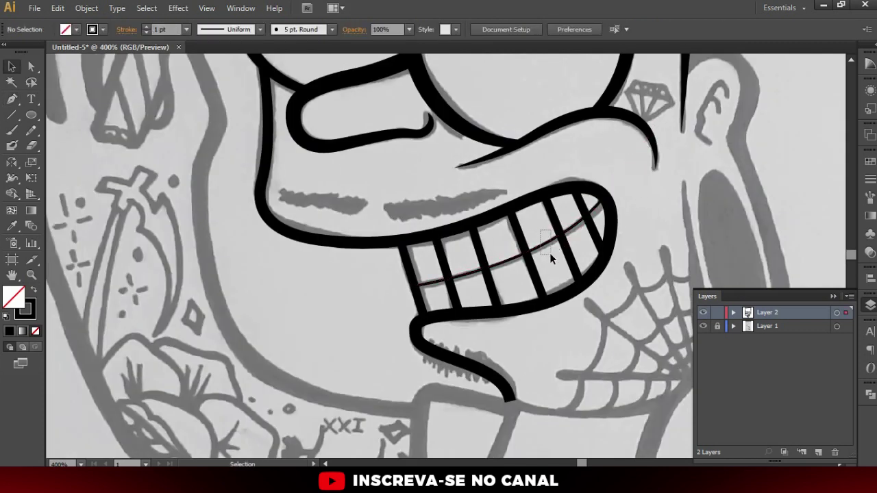
# - Give the teeth line a 2 pt stroke weight and toggle the sketch layer to review
pyautogui.click(549, 257)
pyautogui.scroll(1, 549, 257)
pyautogui.click(169, 30)
pyautogui.press('Up')
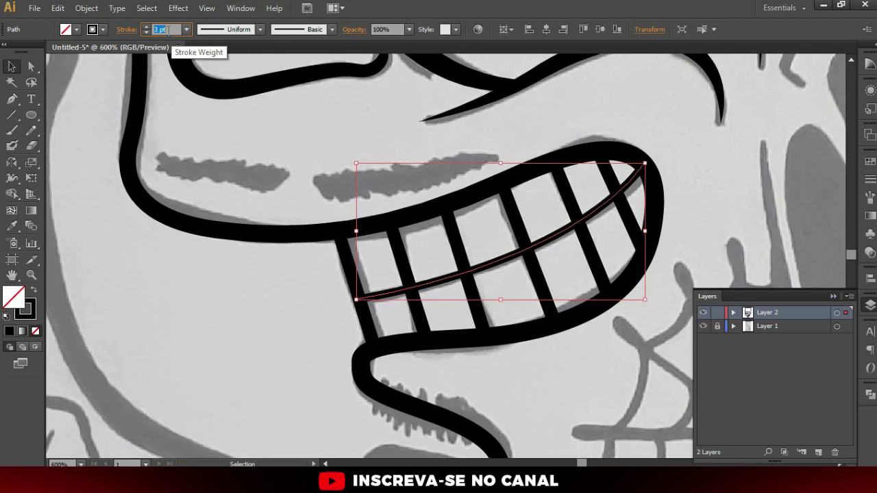
pyautogui.click(336, 252)
pyautogui.scroll(-3, 335, 252)
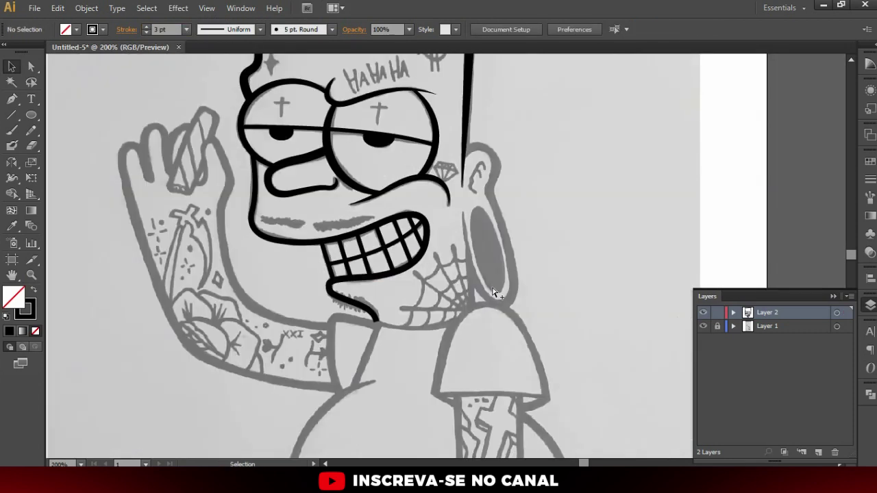
pyautogui.scroll(-1, 495, 293)
pyautogui.click(703, 327)
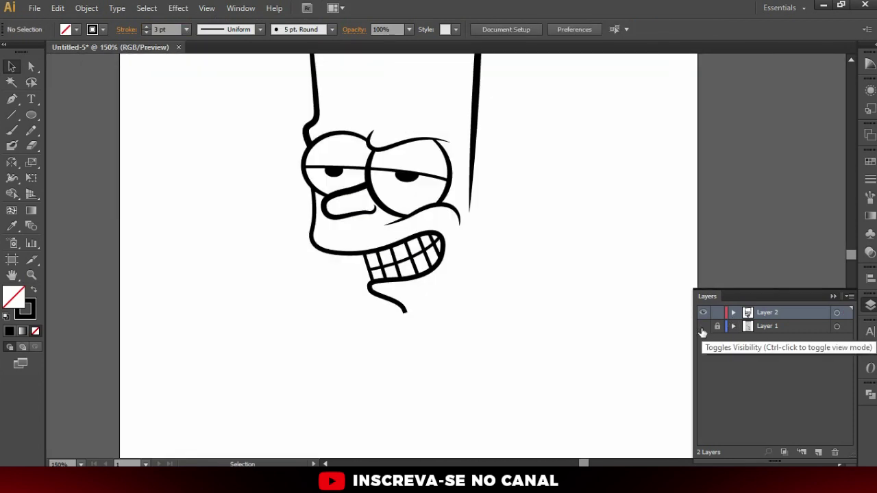
pyautogui.click(702, 327)
pyautogui.scroll(1, 503, 277)
pyautogui.scroll(1, 504, 276)
# - Trace the ear outline from its top around the earlobe with the Pen tool
pyautogui.press('p')
pyautogui.scroll(1, 458, 118)
pyautogui.click(432, 116)
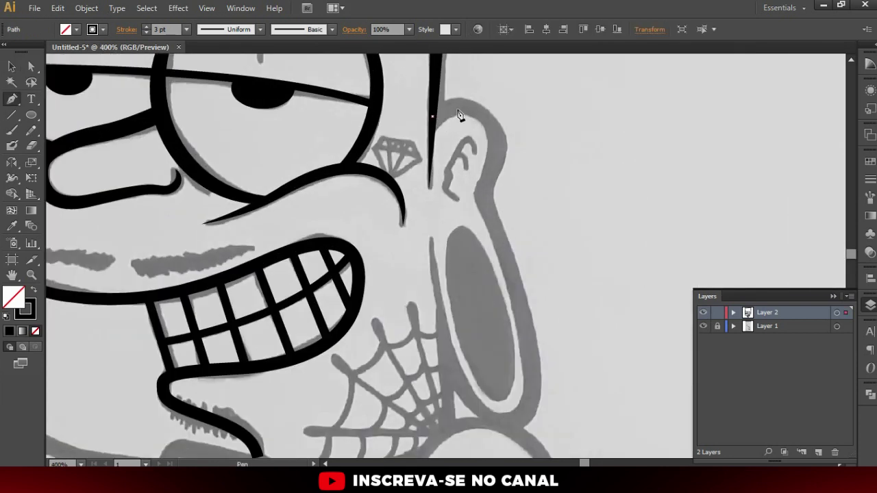
pyautogui.moveTo(493, 221); pyautogui.dragTo(510, 260)
pyautogui.scroll(-5, 507, 274)
pyautogui.moveTo(498, 222); pyautogui.dragTo(499, 255)
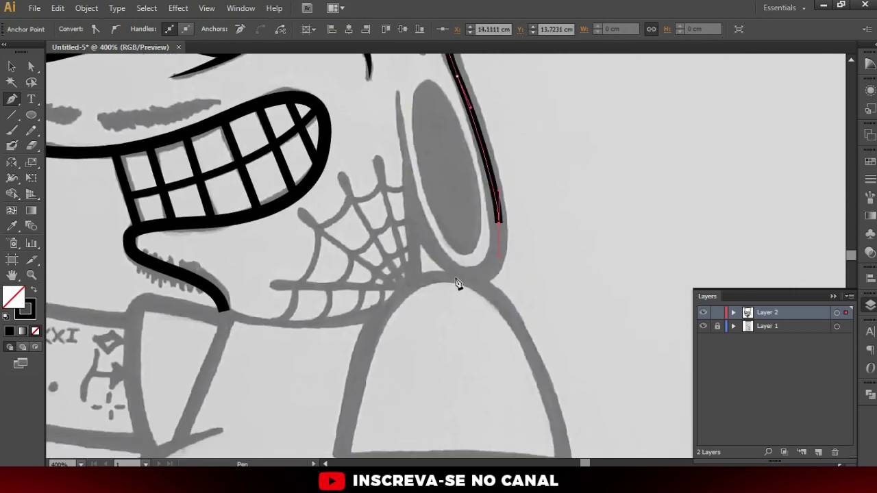
pyautogui.moveTo(397, 88); pyautogui.dragTo(405, 137)
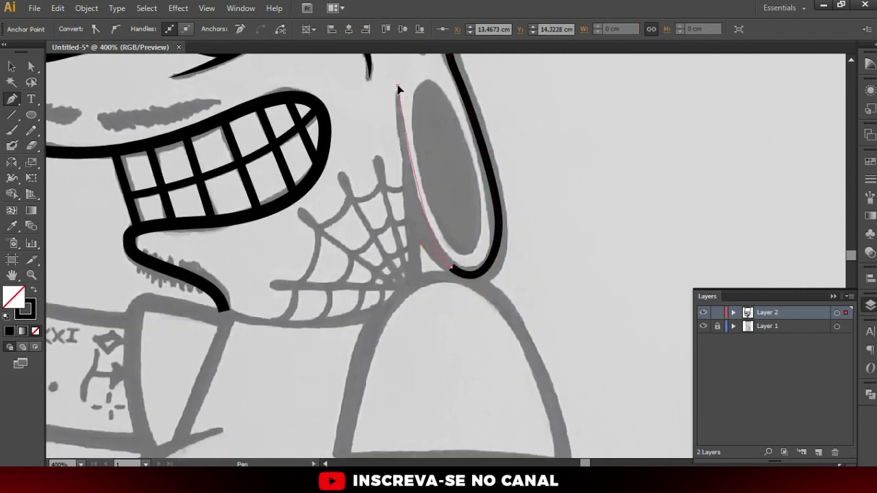
pyautogui.press('a')
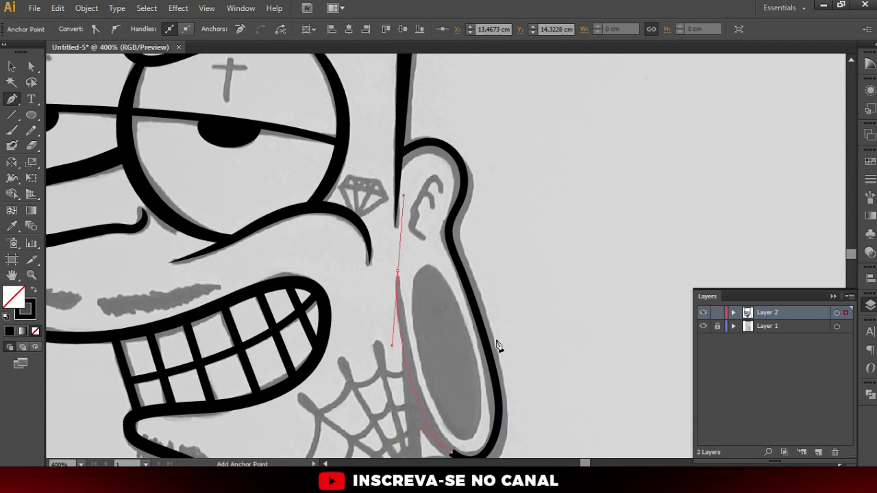
pyautogui.click(496, 348)
pyautogui.moveTo(505, 372)
pyautogui.mouseDown()
pyautogui.moveTo(454, 315)
pyautogui.moveTo(512, 272)
pyautogui.mouseUp()
# - Vary the ear stroke's width near the top and widen it at the bottom
pyautogui.hotkey('shift', 'w')
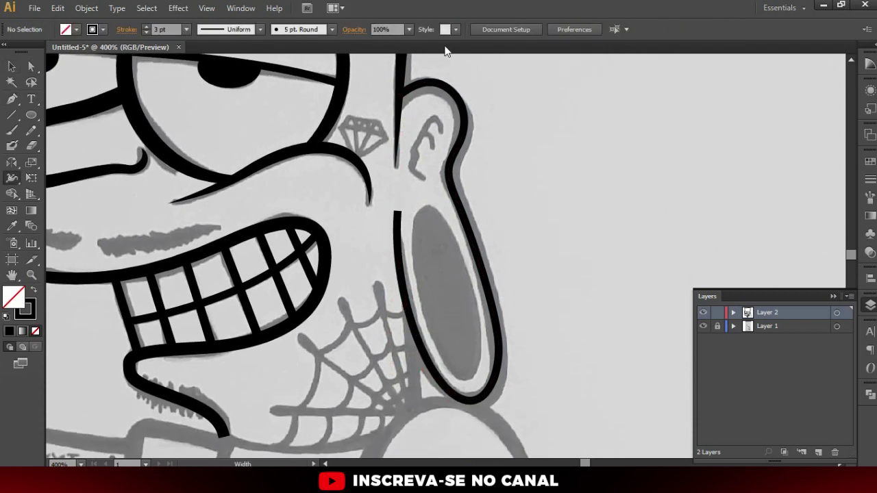
pyautogui.hotkey('ctrl', '+')
pyautogui.moveTo(468, 108); pyautogui.dragTo(473, 109)
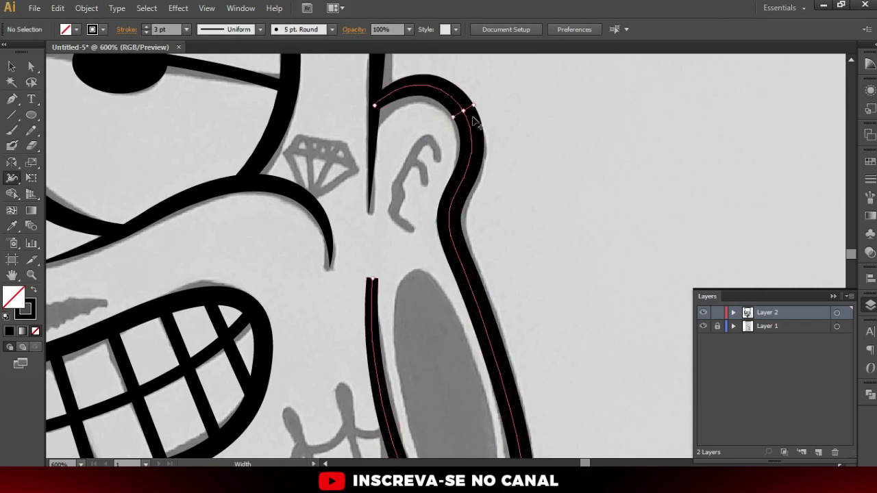
pyautogui.moveTo(493, 411)
pyautogui.mouseDown()
pyautogui.moveTo(447, 272)
pyautogui.moveTo(472, 269)
pyautogui.mouseUp()
pyautogui.moveTo(465, 299); pyautogui.dragTo(468, 302)
pyautogui.moveTo(334, 98)
pyautogui.mouseDown()
pyautogui.moveTo(374, 196)
pyautogui.moveTo(361, 170)
pyautogui.mouseUp()
pyautogui.press('v')
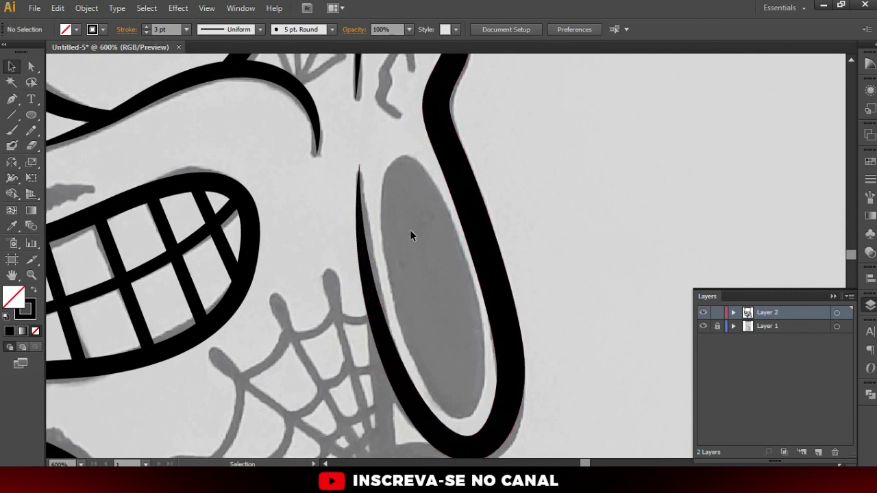
pyautogui.hotkey('ctrl', '-')
pyautogui.hotkey('ctrl', '-')
pyautogui.hotkey('ctrl', '-')
pyautogui.hotkey('ctrl', '+')
# - Draw an ellipse over the earring hole, tilt and stretch it, and fill it black with no outline
pyautogui.press('l')
pyautogui.scroll(1, 412, 188)
pyautogui.moveTo(389, 172); pyautogui.dragTo(441, 332)
pyautogui.press('v')
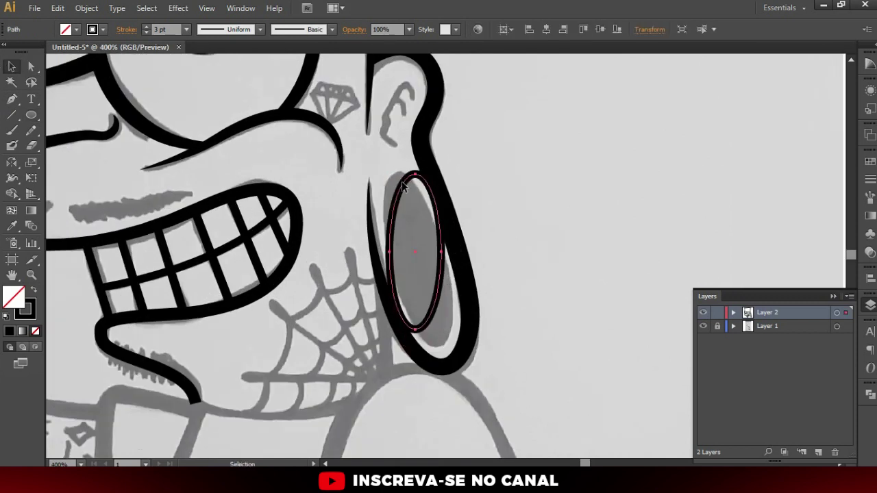
pyautogui.moveTo(382, 172); pyautogui.dragTo(373, 180)
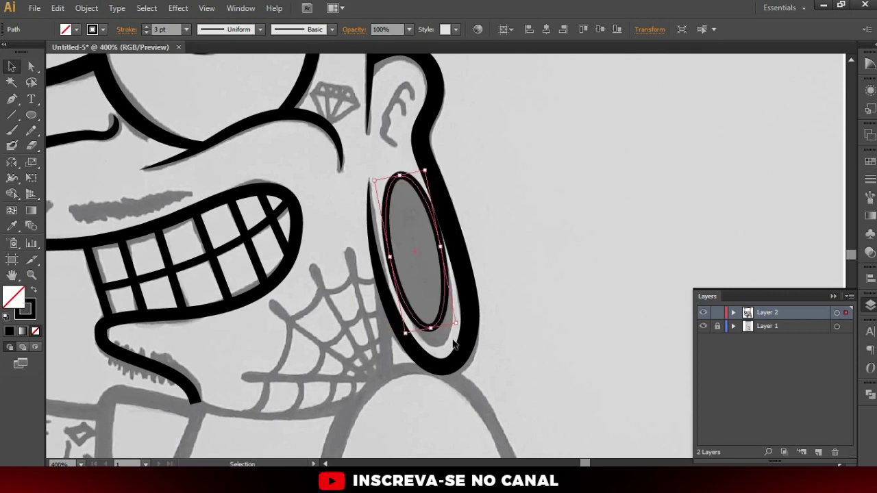
pyautogui.moveTo(430, 329); pyautogui.dragTo(439, 346)
pyautogui.click(33, 290)
# - Refine the black ellipse's rotation, position and top edge, then hide the sketch to check
pyautogui.keyDown('alt'); pyautogui.scroll(2, 429, 239); pyautogui.keyUp('alt')
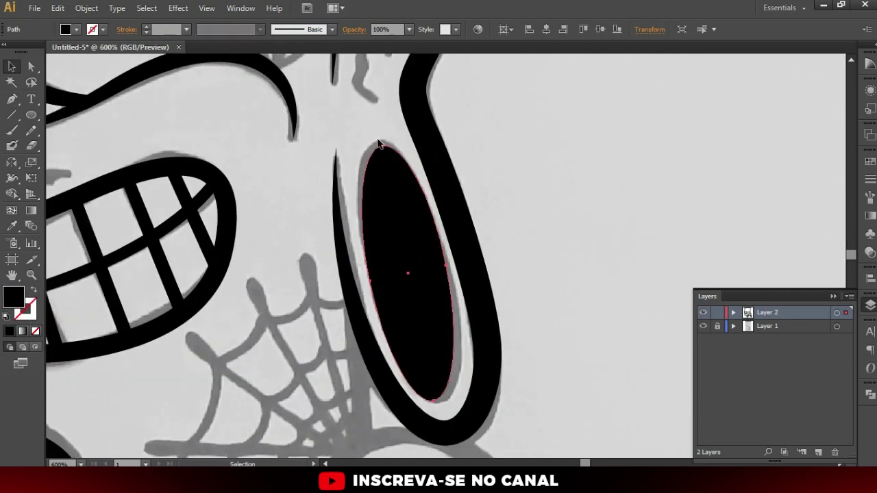
pyautogui.moveTo(379, 142); pyautogui.dragTo(387, 186)
pyautogui.moveTo(379, 146); pyautogui.dragTo(378, 144)
pyautogui.moveTo(446, 363); pyautogui.dragTo(448, 370)
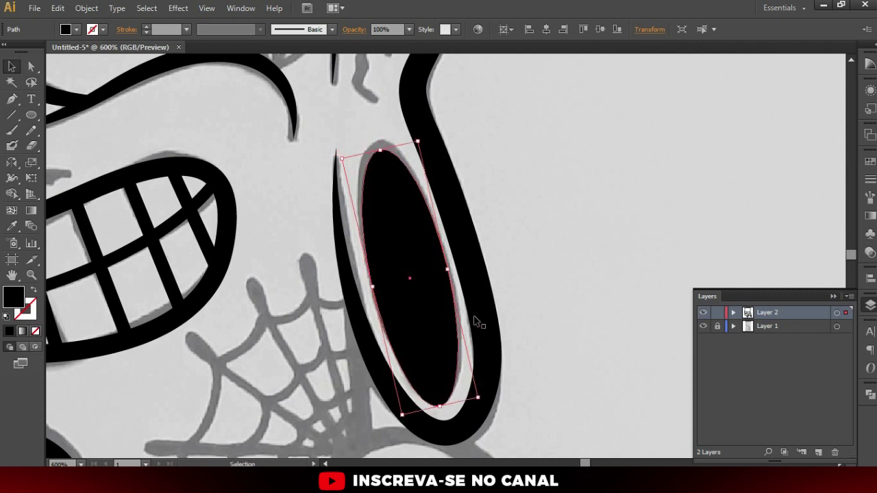
pyautogui.click(339, 159)
pyautogui.click(384, 176)
pyautogui.moveTo(379, 149); pyautogui.dragTo(378, 144)
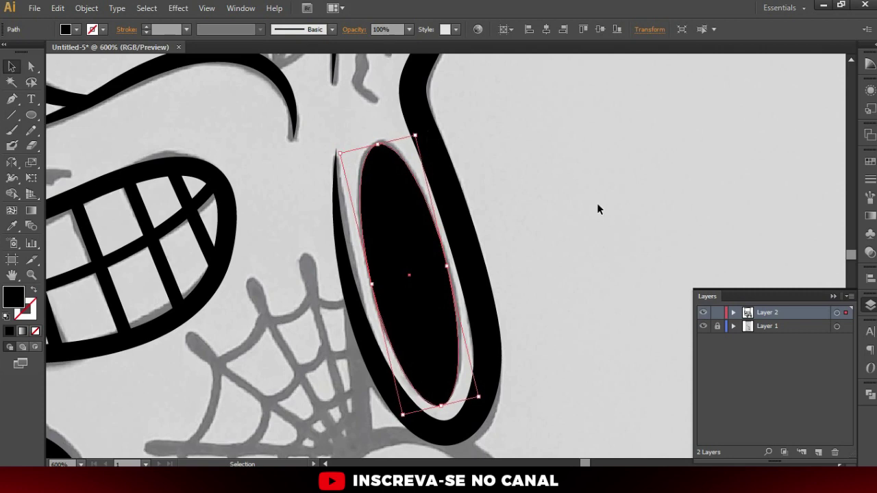
pyautogui.click(561, 244)
pyautogui.scroll(-4, 562, 245)
pyautogui.click(703, 326)
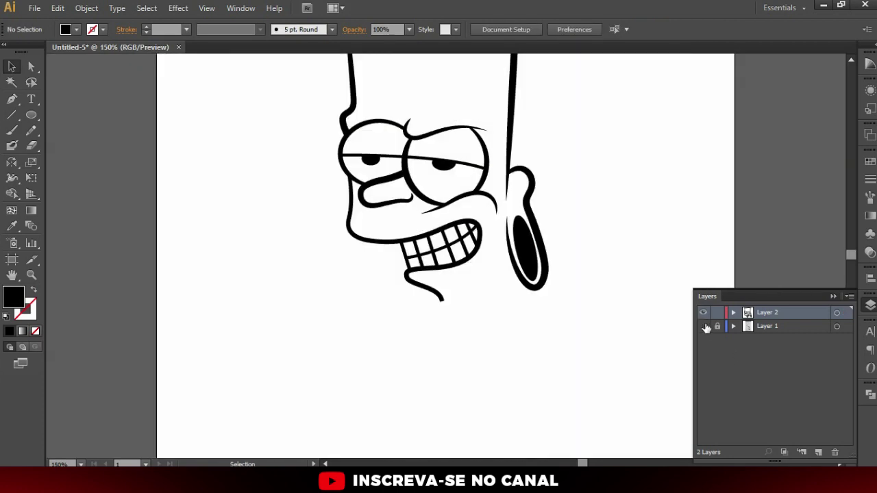
# - Show the sketch again and set black stroke with no fill for new Pen paths
pyautogui.scroll(1, 546, 284)
pyautogui.scroll(2, 547, 285)
pyautogui.click(703, 326)
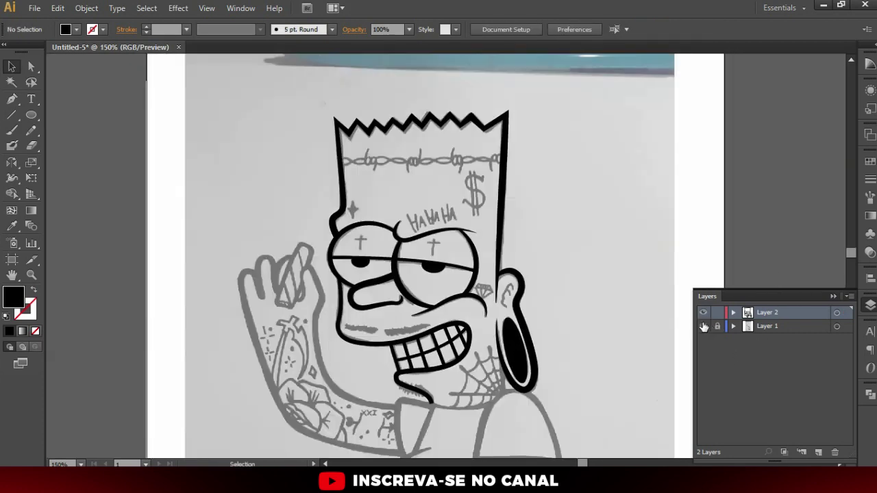
pyautogui.scroll(-1, 424, 235)
pyautogui.scroll(-1, 480, 233)
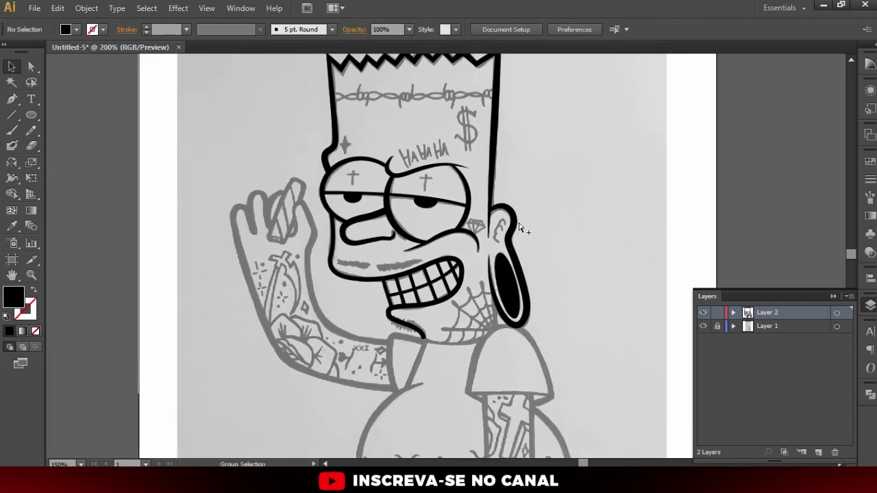
pyautogui.scroll(3, 517, 228)
pyautogui.press('p')
pyautogui.scroll(1, 495, 245)
pyautogui.scroll(1, 495, 245)
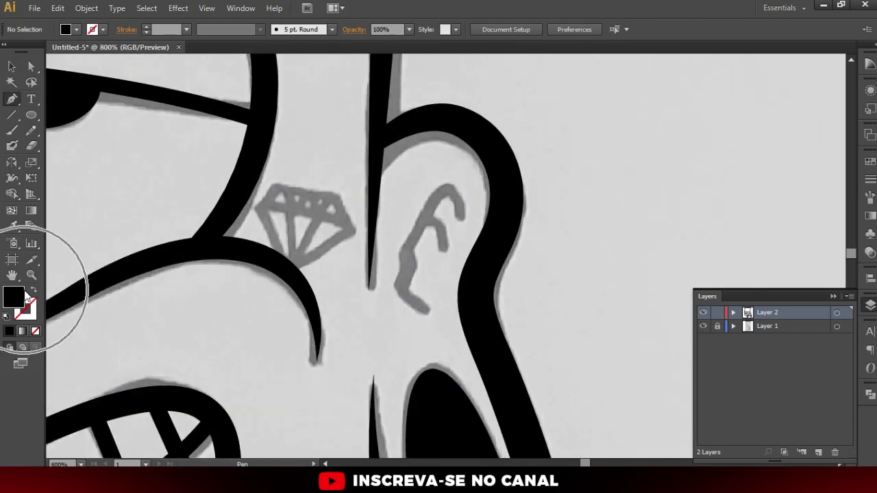
pyautogui.click(33, 290)
pyautogui.scroll(1, 418, 203)
# - Trace the long inner-ear curve and taper it, thick in the middle, thin toward the ends
pyautogui.click(422, 363)
pyautogui.click(381, 334)
pyautogui.click(392, 299)
pyautogui.click(402, 260)
pyautogui.click(420, 219)
pyautogui.moveTo(441, 195); pyautogui.dragTo(463, 173)
pyautogui.moveTo(481, 221); pyautogui.dragTo(471, 261)
pyautogui.press('v')
pyautogui.hotkey('shift', 'w')
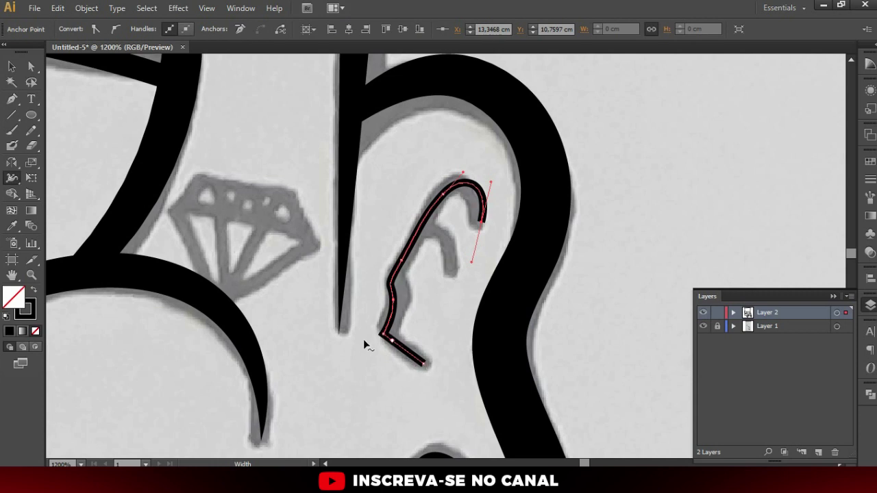
pyautogui.moveTo(393, 304); pyautogui.dragTo(401, 295)
pyautogui.moveTo(383, 335); pyautogui.dragTo(427, 372)
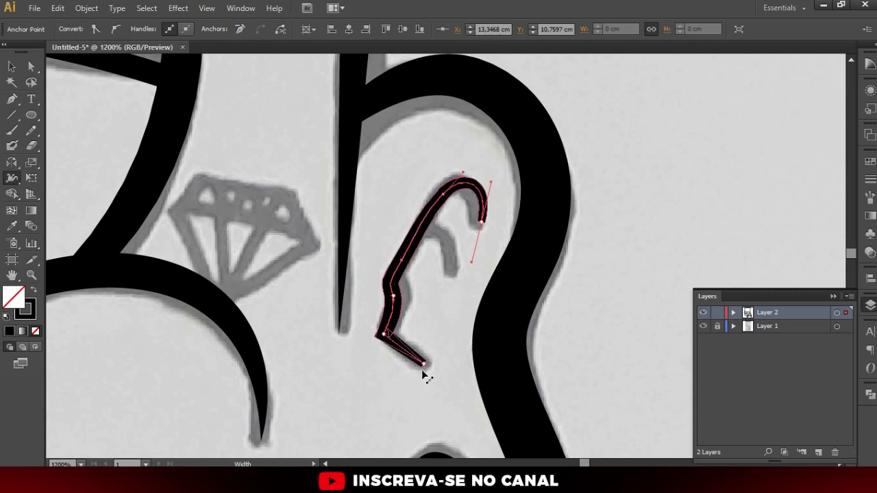
pyautogui.moveTo(480, 220)
pyautogui.mouseDown()
pyautogui.moveTo(486, 225)
pyautogui.moveTo(481, 217)
pyautogui.mouseUp()
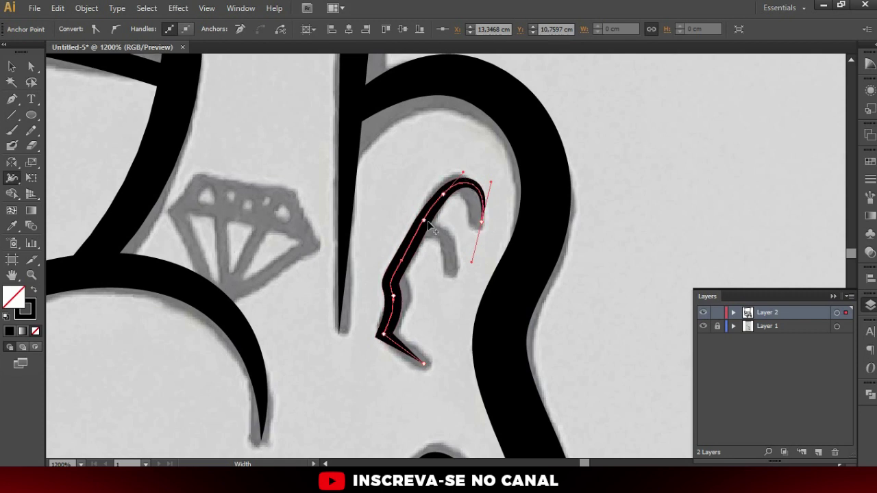
# - Add a second small inner-ear curve, undo its width change, and toggle the sketch to review
pyautogui.press('p')
pyautogui.click(451, 277)
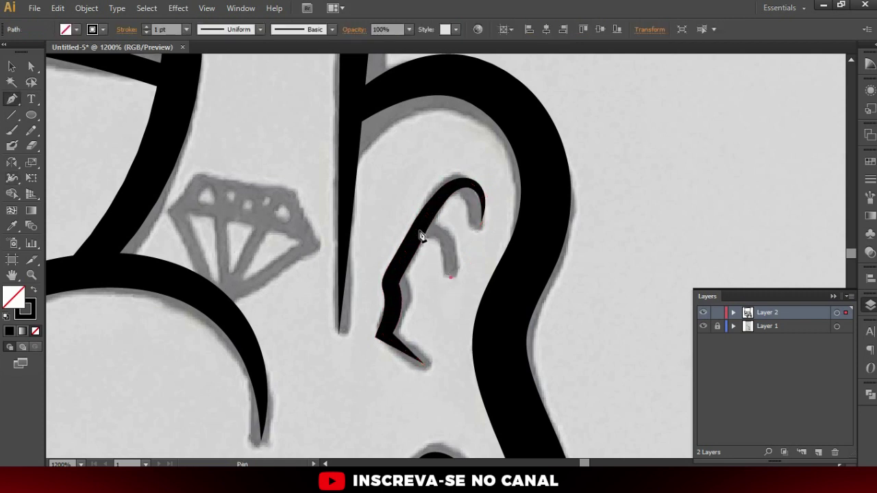
pyautogui.moveTo(382, 237)
pyautogui.mouseDown()
pyautogui.moveTo(373, 232)
pyautogui.moveTo(417, 236)
pyautogui.mouseUp()
pyautogui.hotkey('shift', 'w')
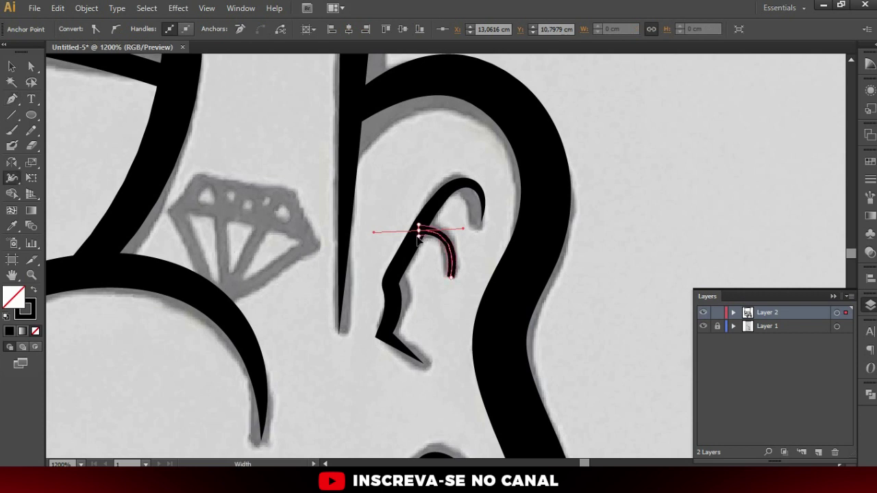
pyautogui.hotkey('ctrl', 'z')
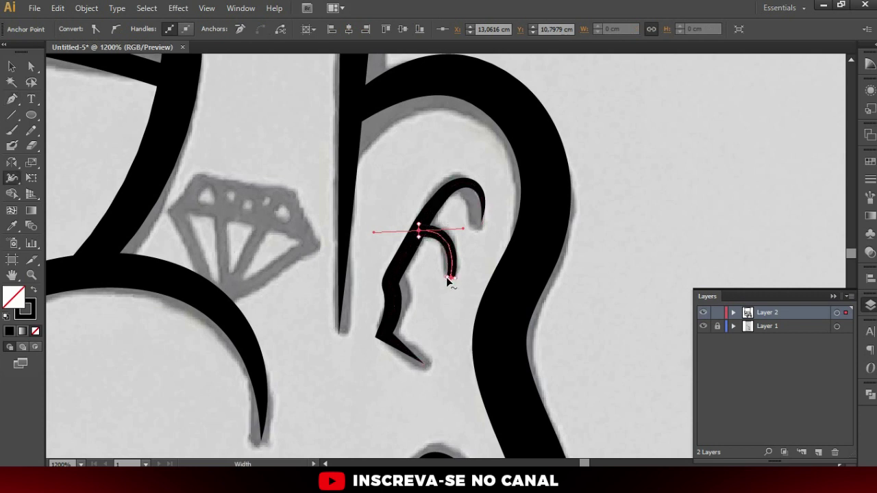
pyautogui.press('v')
pyautogui.hotkey('ctrl', '-')
pyautogui.hotkey('ctrl', '-')
pyautogui.hotkey('ctrl', '-')
pyautogui.hotkey('ctrl', '-')
pyautogui.hotkey('ctrl', '-')
pyautogui.hotkey('ctrl', '-')
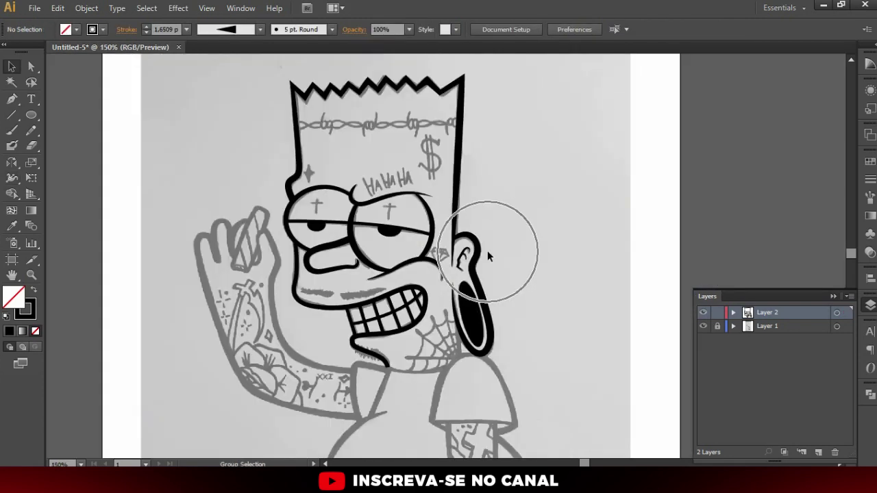
pyautogui.click(704, 330)
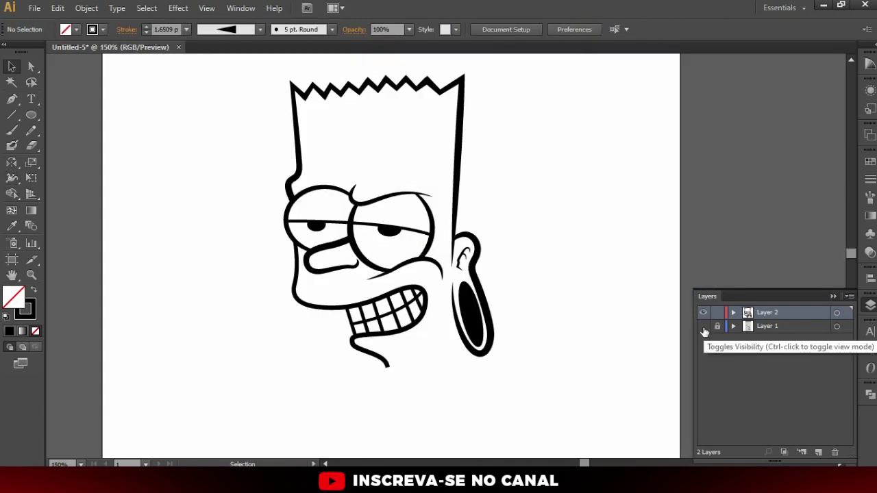
pyautogui.click(705, 330)
pyautogui.hotkey('ctrl', '+')
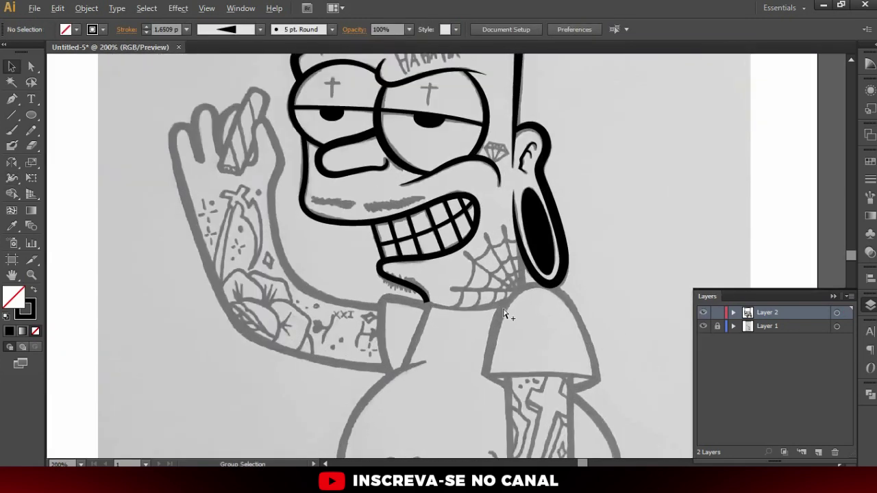
# - Trace the first curved wire strand from the forehead's left edge with the Pen tool
pyautogui.scroll(3, 507, 314)
pyautogui.scroll(2, 433, 161)
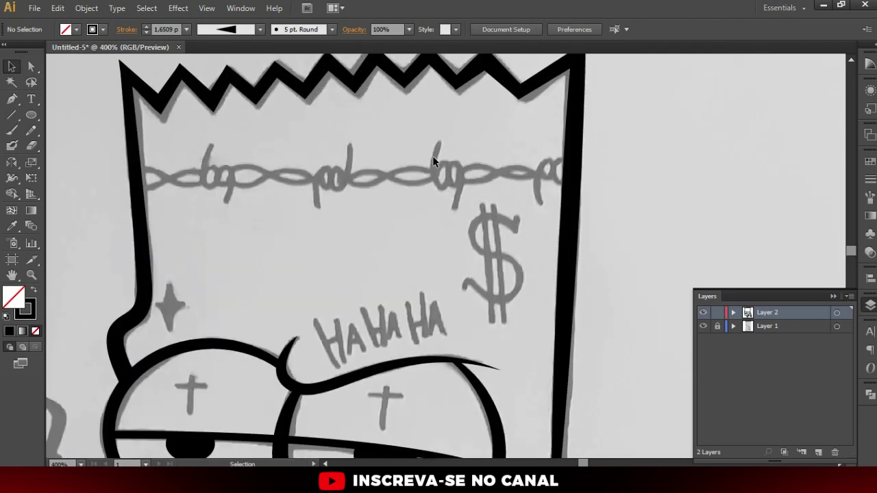
pyautogui.press('p')
pyautogui.scroll(1, 141, 161)
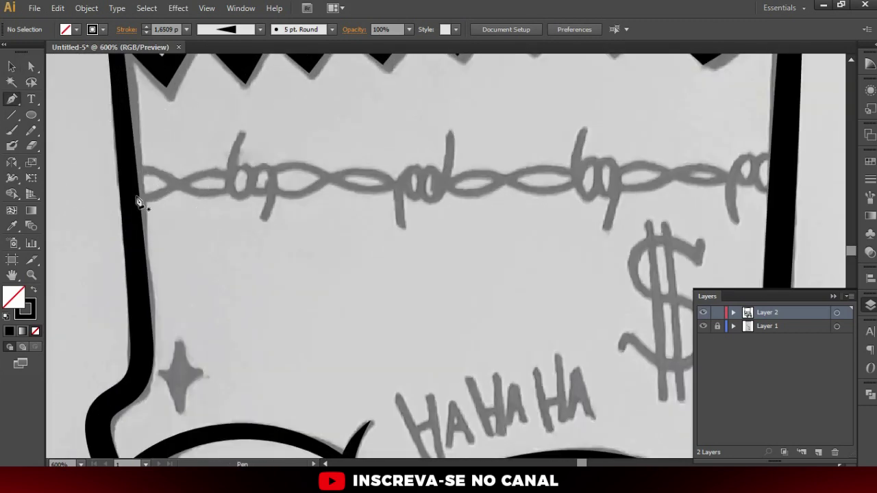
pyautogui.click(120, 197)
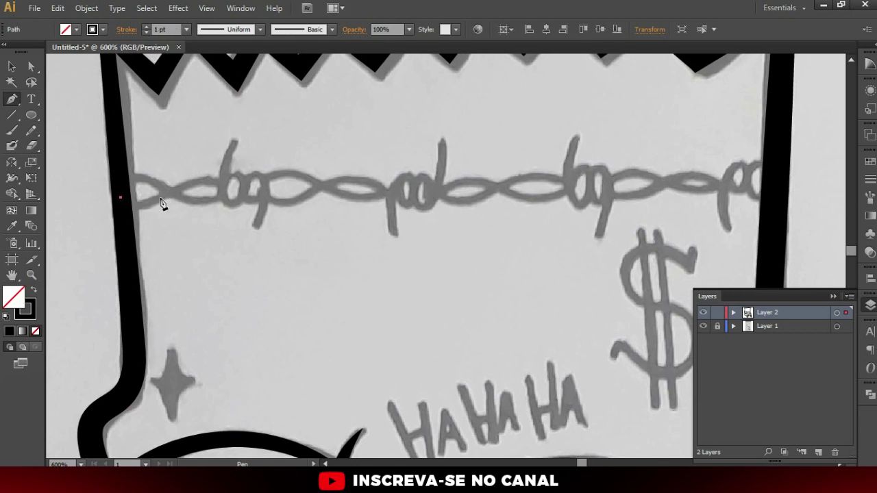
pyautogui.moveTo(181, 185); pyautogui.dragTo(185, 182)
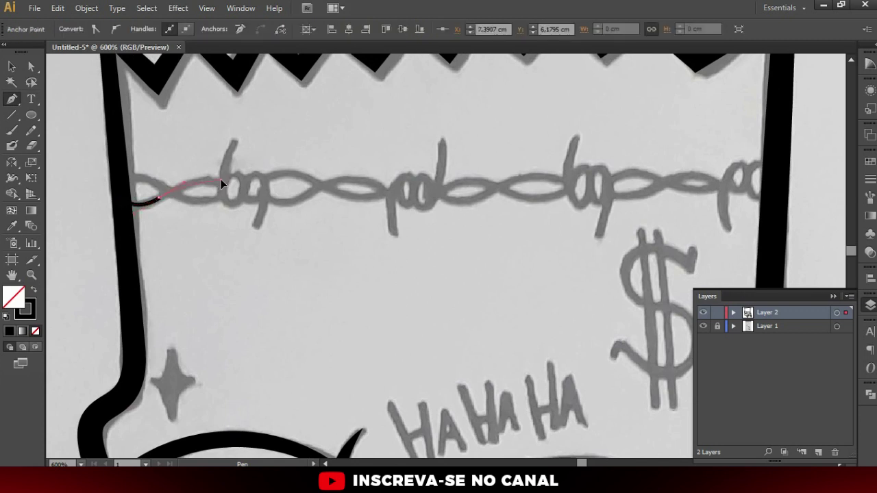
pyautogui.keyDown('ctrl'); pyautogui.click(137, 177); pyautogui.keyUp('ctrl')
# - Draw a second wire strand curving across the first
pyautogui.scroll(1, 133, 176)
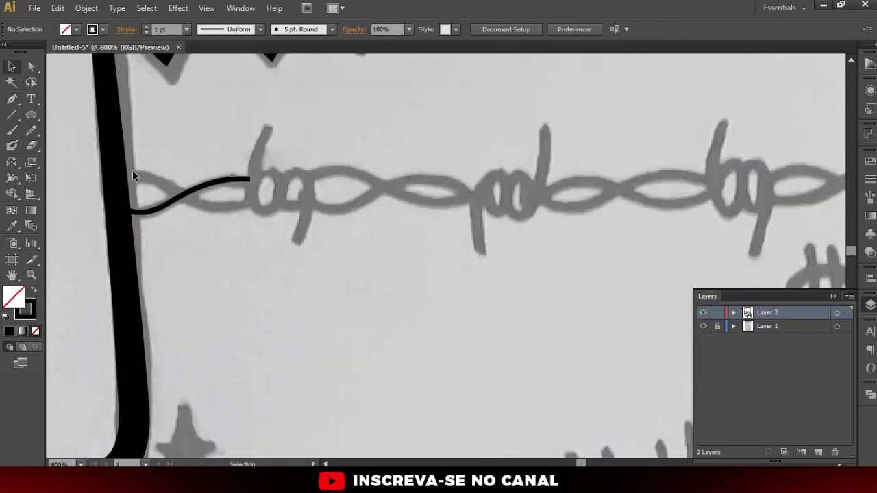
pyautogui.press('p')
pyautogui.click(120, 170)
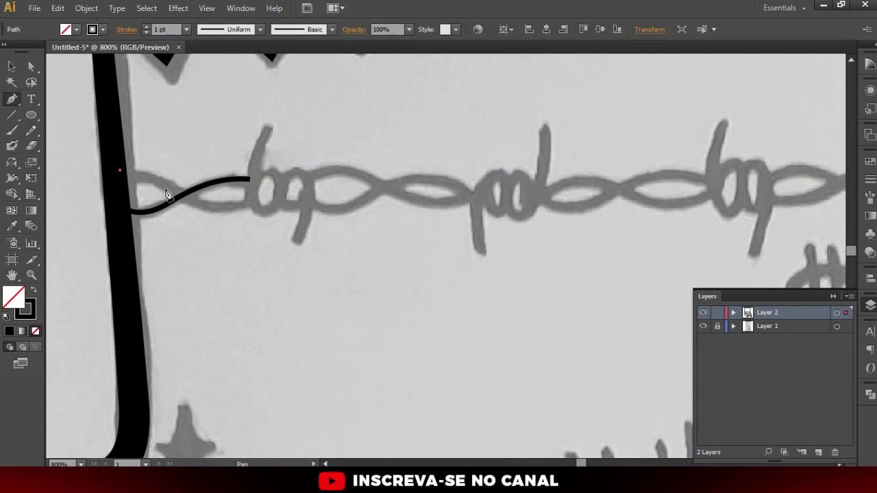
pyautogui.moveTo(178, 193); pyautogui.dragTo(237, 209)
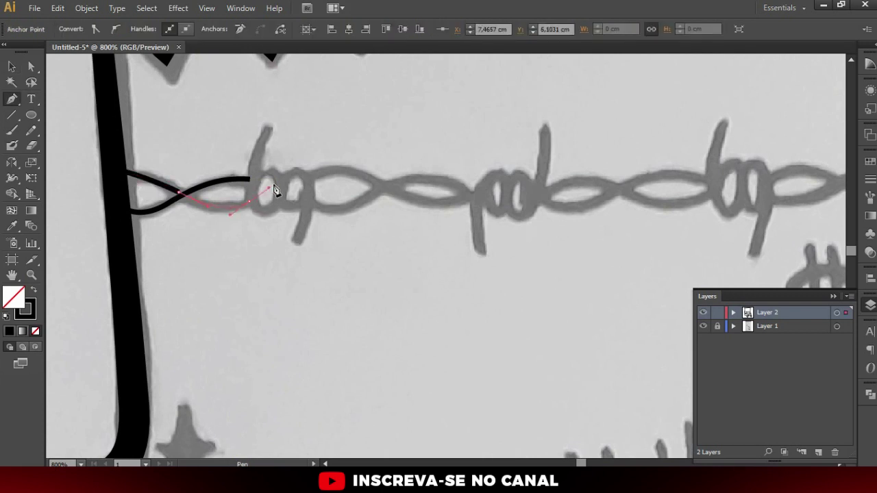
pyautogui.keyDown('ctrl'); pyautogui.click(270, 137); pyautogui.keyUp('ctrl')
# - Trace the barb stroke running down into the knot's looped bottom and tail
pyautogui.scroll(1, 271, 137)
pyautogui.click(261, 120)
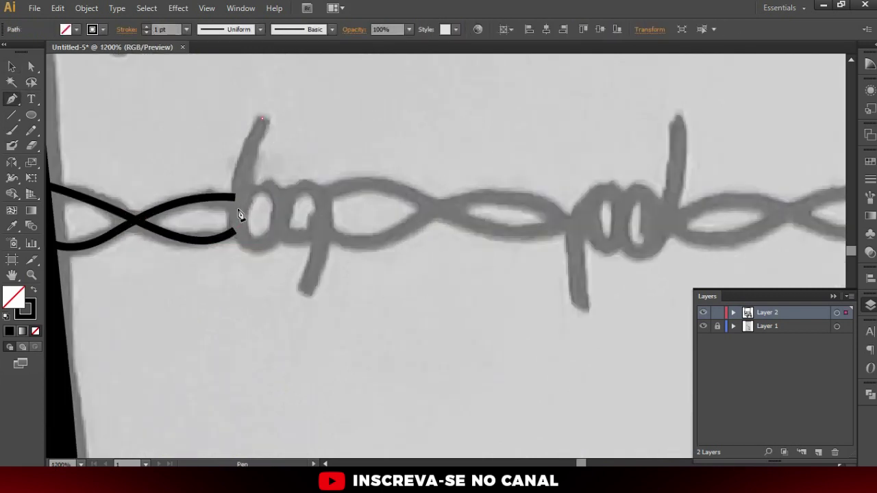
pyautogui.click(233, 240)
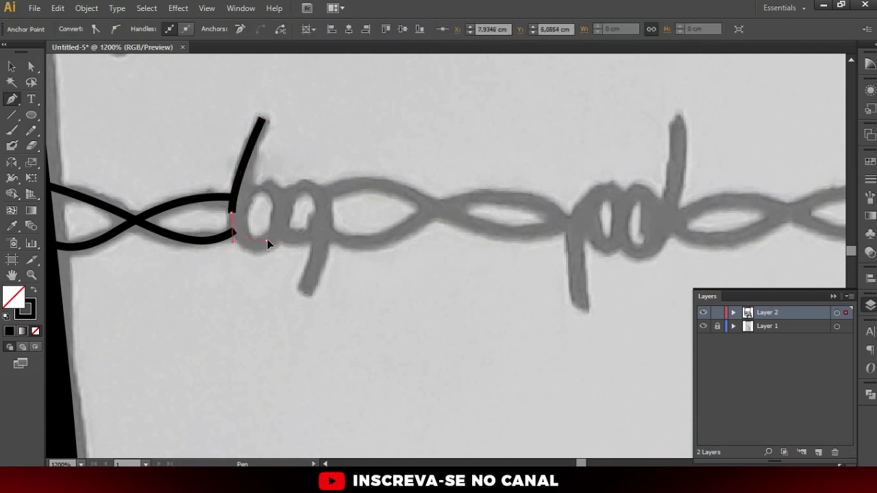
pyautogui.moveTo(283, 211); pyautogui.dragTo(285, 209)
pyautogui.moveTo(330, 191); pyautogui.dragTo(331, 192)
pyautogui.click(301, 293)
pyautogui.keyDown('ctrl'); pyautogui.click(334, 360); pyautogui.keyUp('ctrl')
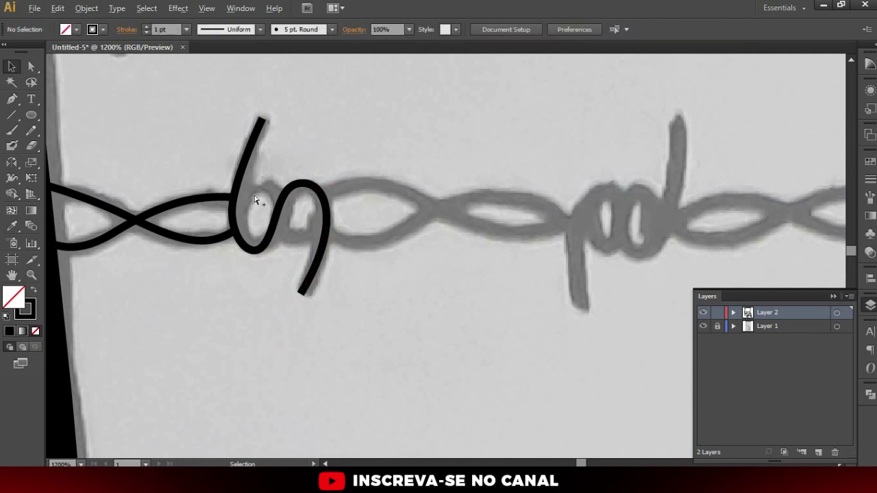
# - Draw the knot's second loop curving around its right side
pyautogui.scroll(1, 255, 200)
pyautogui.press('p')
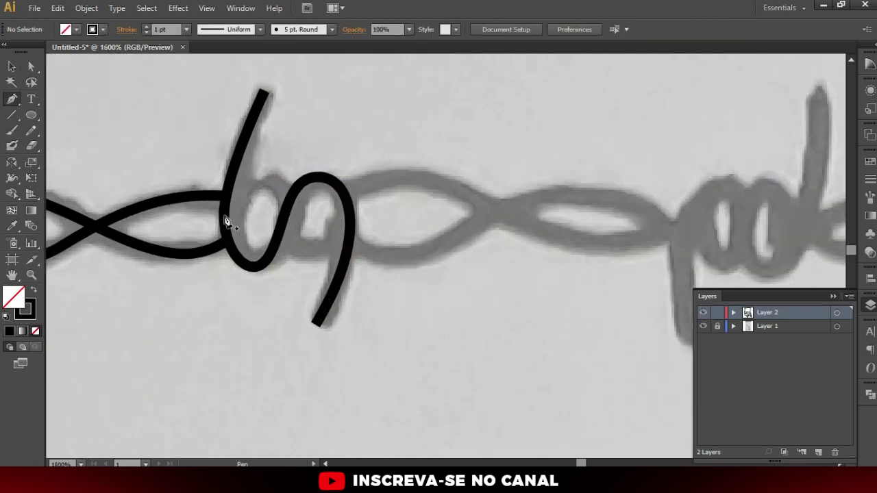
pyautogui.moveTo(265, 178); pyautogui.dragTo(286, 185)
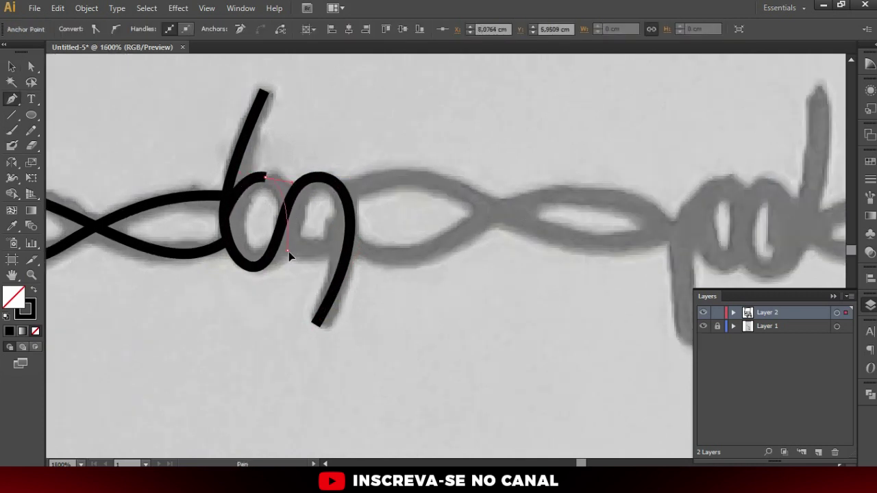
pyautogui.moveTo(348, 214); pyautogui.dragTo(351, 150)
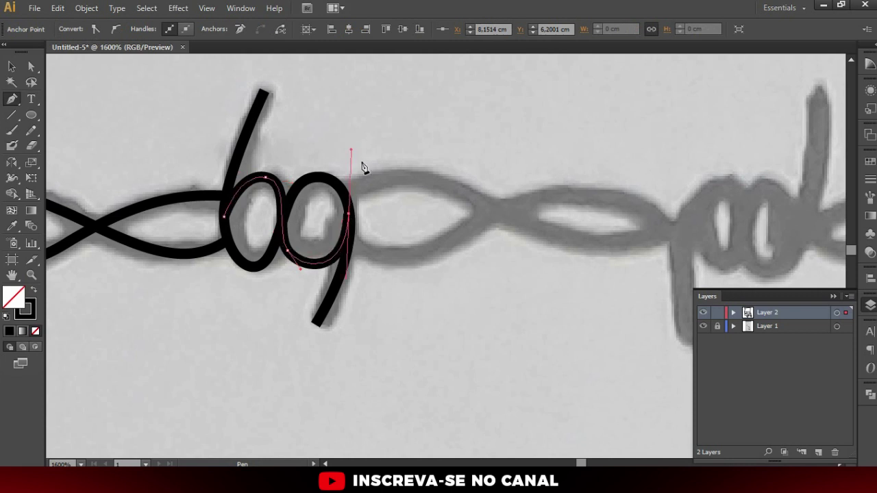
pyautogui.press('a')
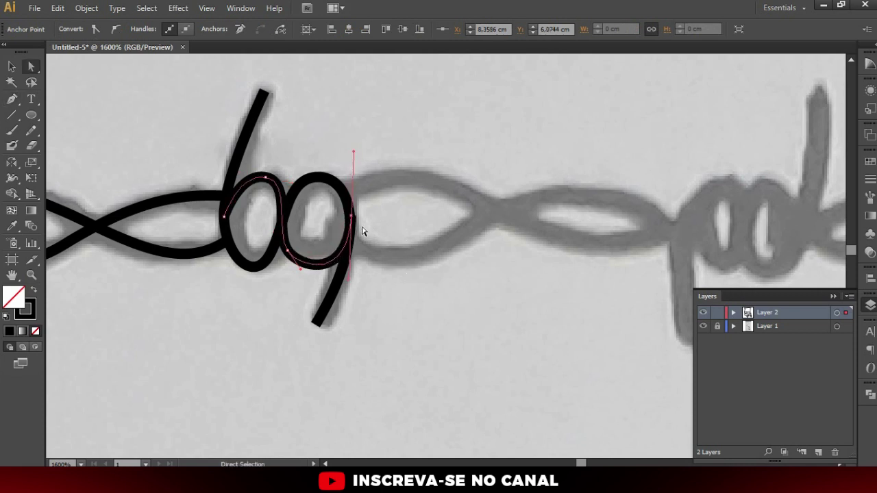
pyautogui.click(357, 215)
# - Inspect the new loop path's anchors, including its right-side anchor
pyautogui.scroll(3, 358, 215)
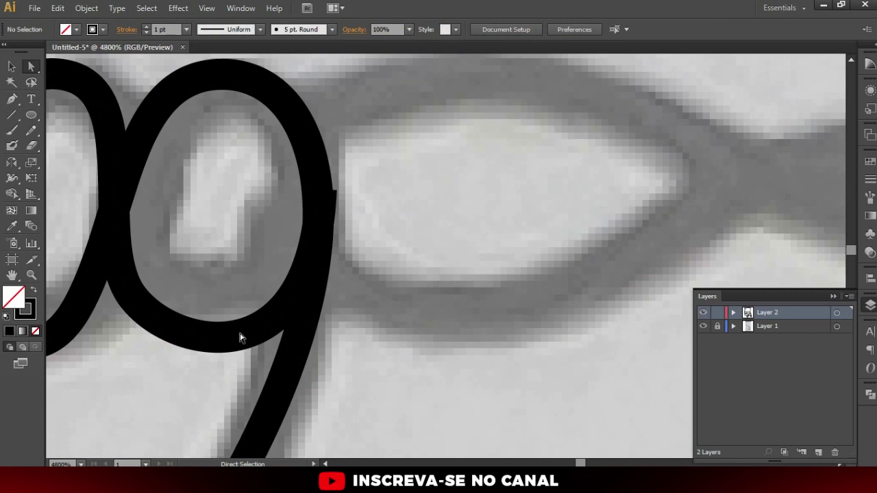
pyautogui.click(319, 231)
pyautogui.click(321, 193)
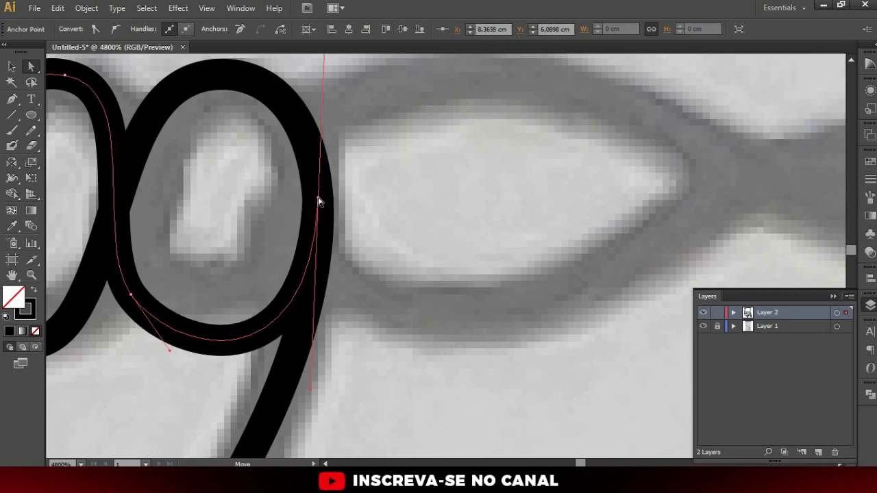
pyautogui.click(379, 209)
# - Move the upper strand's left end onto the head outline
pyautogui.scroll(-4, 376, 211)
pyautogui.scroll(-2, 375, 216)
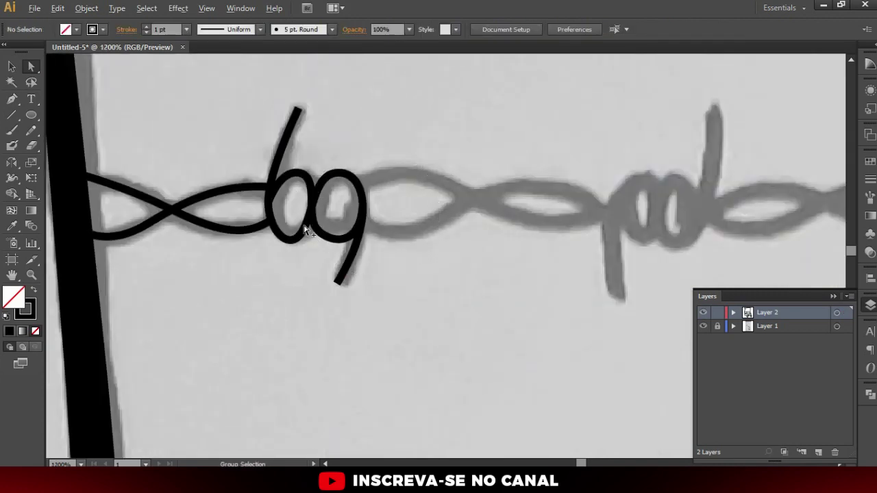
pyautogui.scroll(2, 319, 230)
pyautogui.scroll(3, 322, 246)
pyautogui.scroll(-2, 327, 274)
pyautogui.scroll(-1, 327, 282)
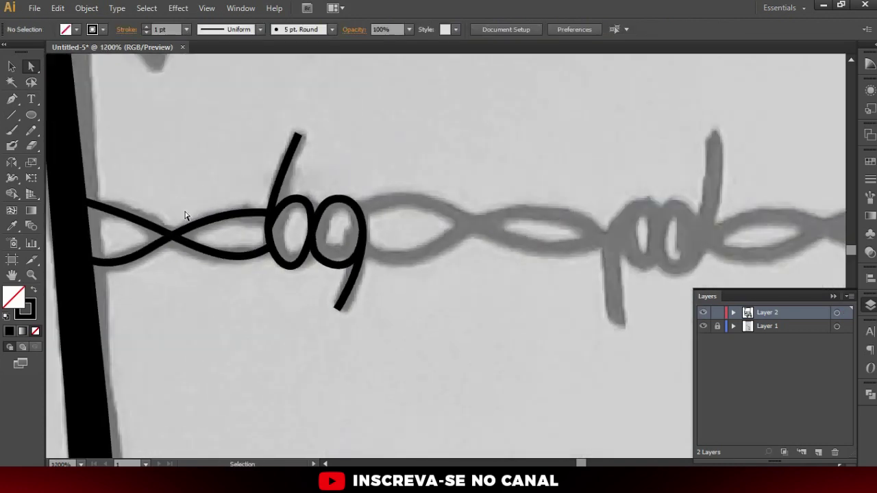
pyautogui.click(90, 213)
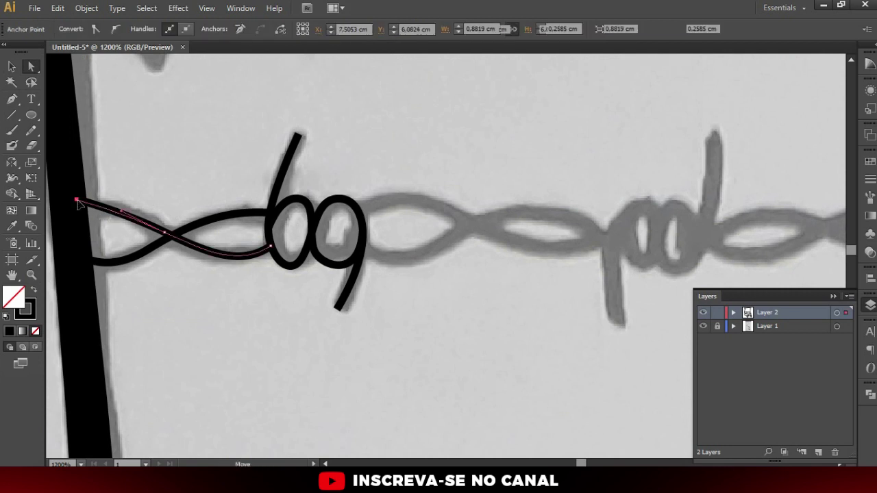
pyautogui.moveTo(77, 199); pyautogui.dragTo(76, 217)
# - Alt-drag a copy of both crossing strands right of the knot and stretch it
pyautogui.press('v')
pyautogui.moveTo(106, 174); pyautogui.dragTo(226, 278)
pyautogui.moveTo(142, 220)
pyautogui.mouseDown()
pyautogui.moveTo(436, 220)
pyautogui.moveTo(433, 214)
pyautogui.mouseUp()
pyautogui.moveTo(562, 232); pyautogui.dragTo(593, 230)
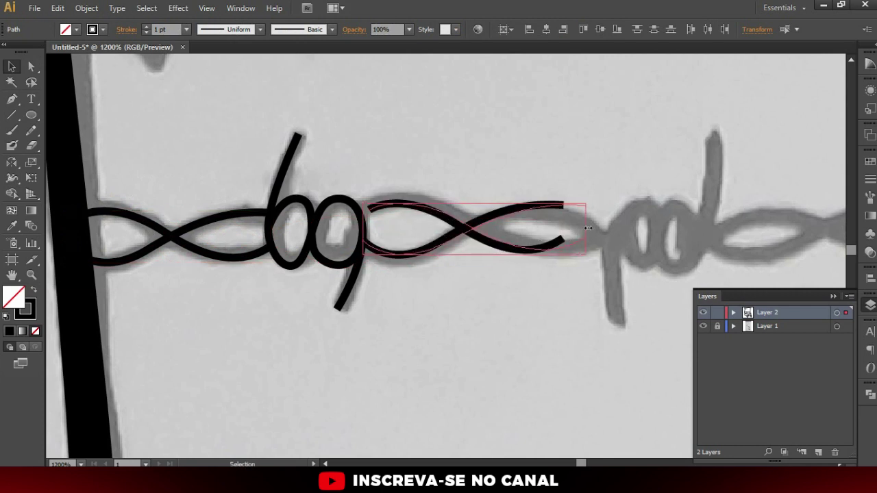
# - Reshape the copied strands' anchors and curves so they follow the sketched wire
pyautogui.press('a')
pyautogui.click(370, 213)
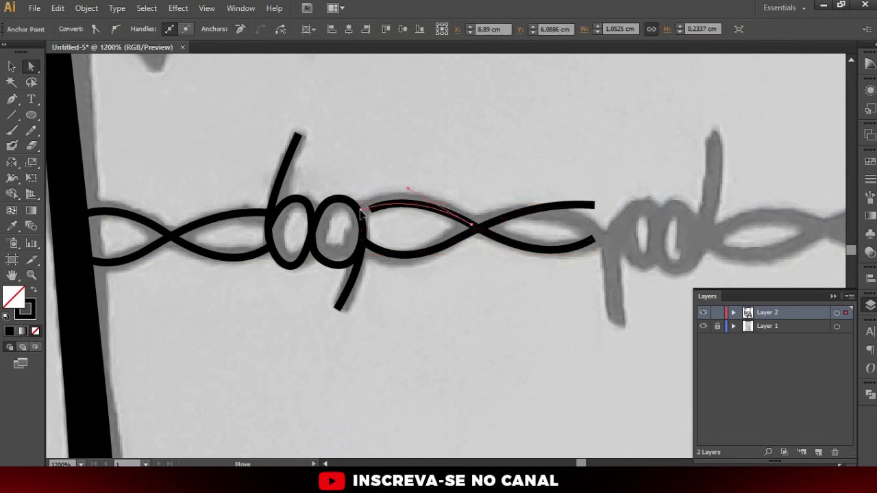
pyautogui.click(361, 211)
pyautogui.moveTo(408, 190); pyautogui.dragTo(407, 184)
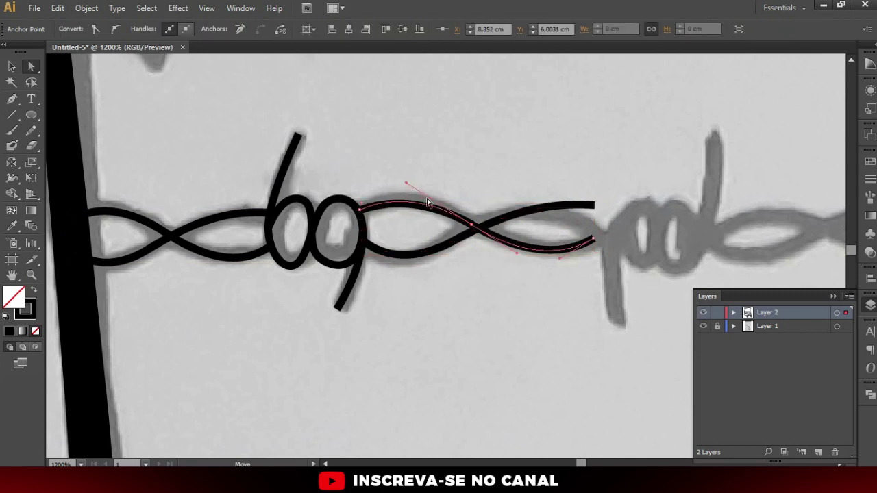
pyautogui.click(591, 238)
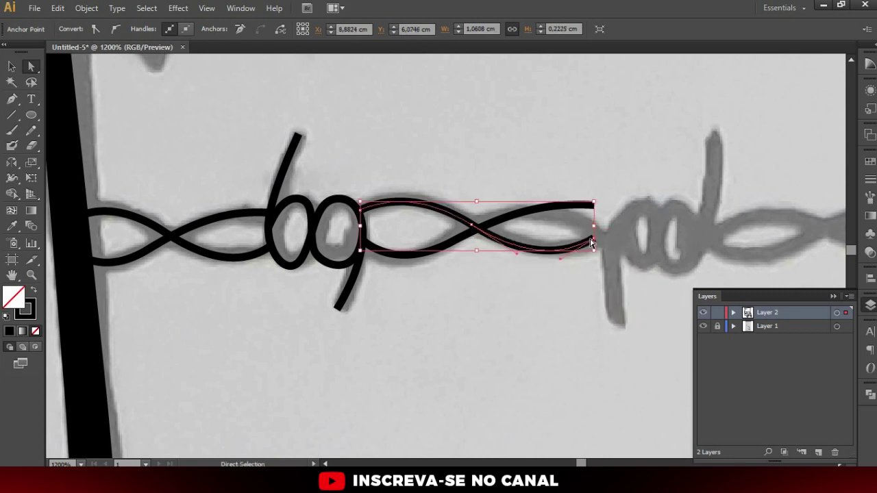
pyautogui.moveTo(592, 241)
pyautogui.mouseDown()
pyautogui.moveTo(595, 205)
pyautogui.moveTo(666, 239)
pyautogui.mouseUp()
pyautogui.moveTo(606, 211); pyautogui.dragTo(598, 227)
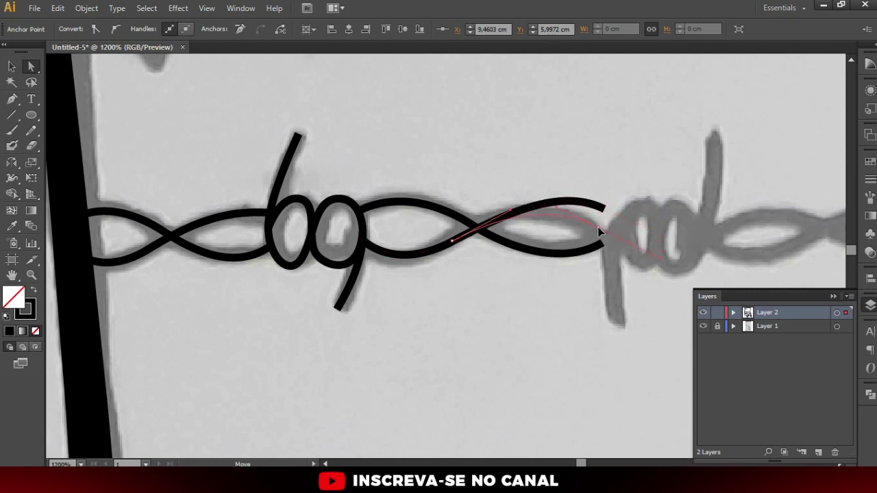
pyautogui.moveTo(559, 207); pyautogui.dragTo(518, 185)
pyautogui.click(431, 221)
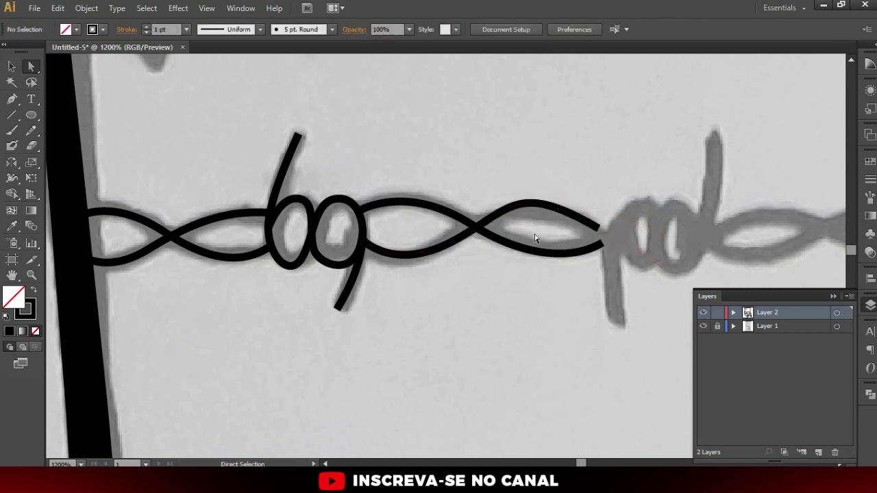
# - Copy the traced knot onto the next grey knot, undo its rotation, and open its context menu
pyautogui.hscroll(3, 609, 251)
pyautogui.press('v')
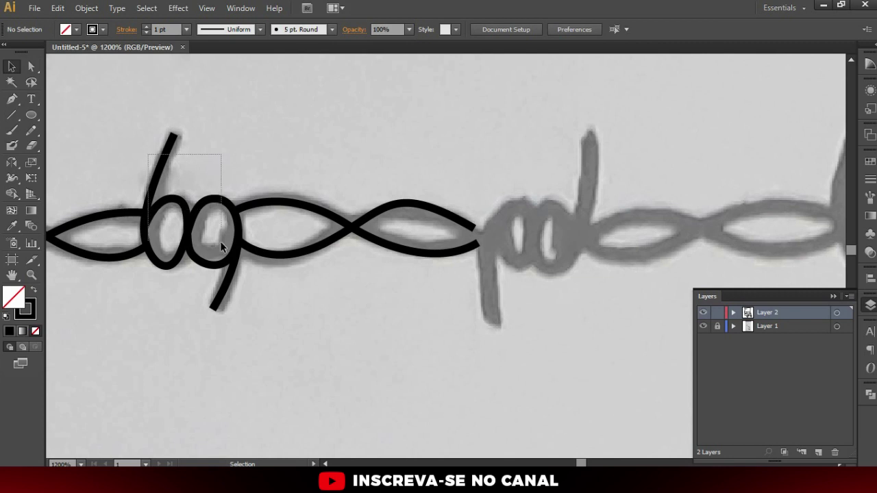
pyautogui.click(209, 258)
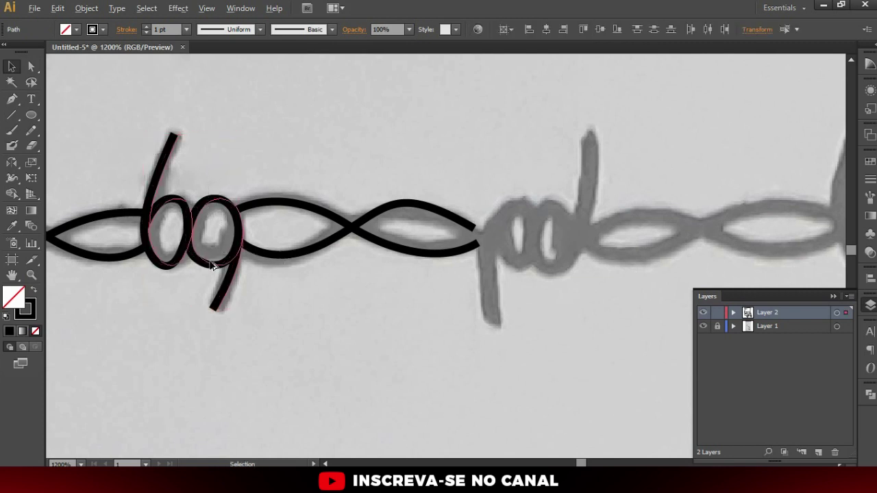
pyautogui.moveTo(204, 266); pyautogui.dragTo(533, 265)
pyautogui.moveTo(574, 131); pyautogui.dragTo(503, 198)
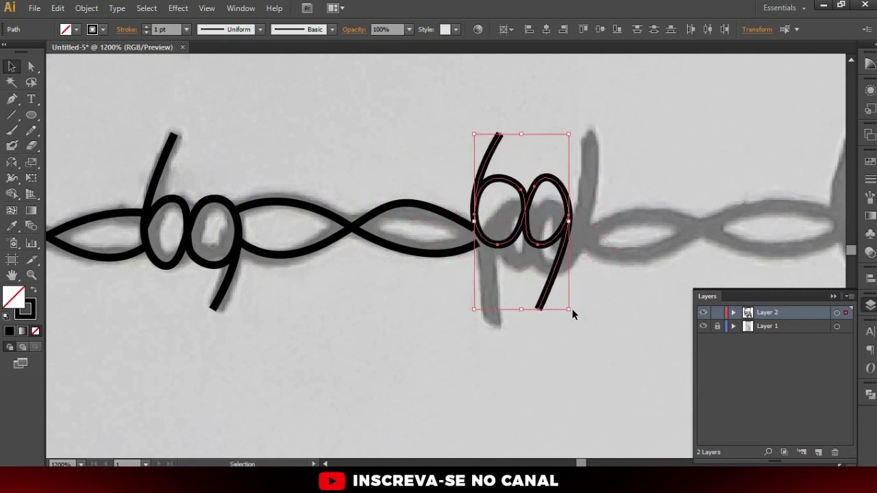
pyautogui.hotkey('ctrl', 'z')
pyautogui.rightClick(511, 204)
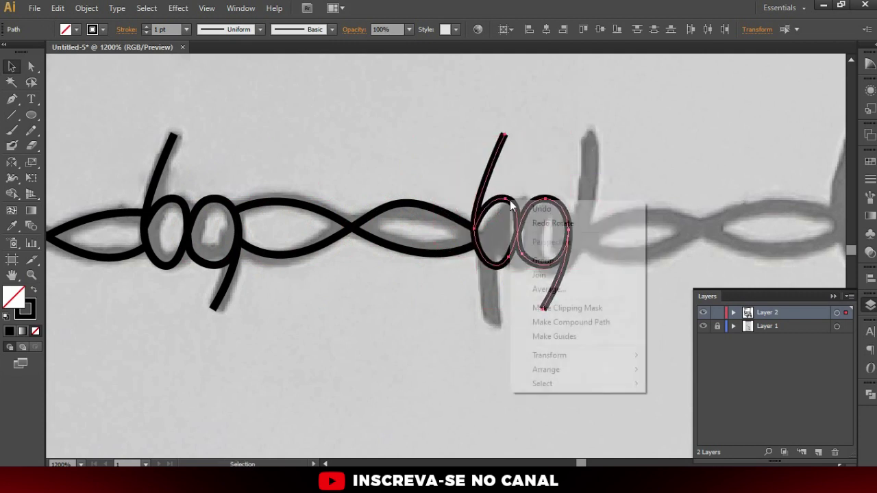
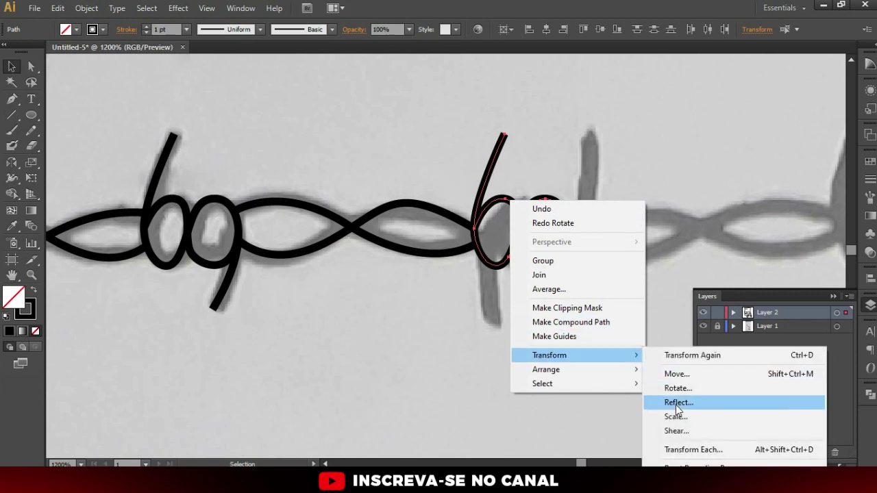
# - Reflect the 69 barb vertically at 90° and move the mirrored pd barb onto the wire
pyautogui.click(677, 403)
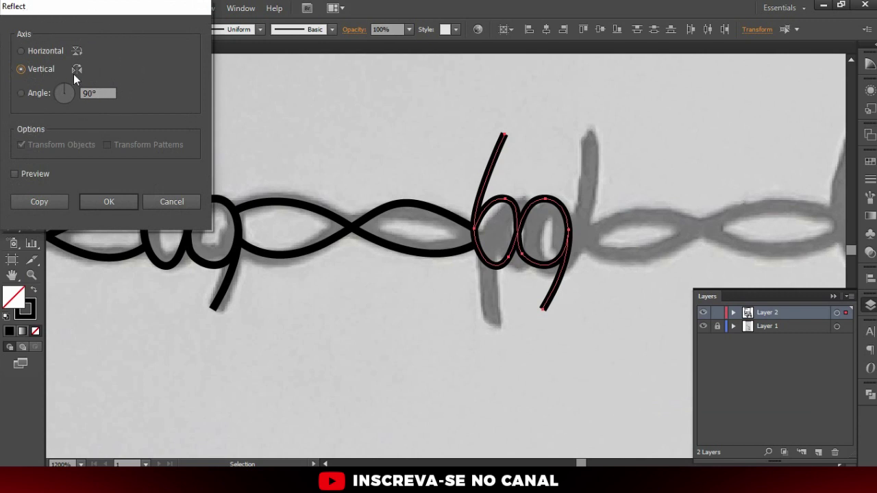
pyautogui.click(109, 201)
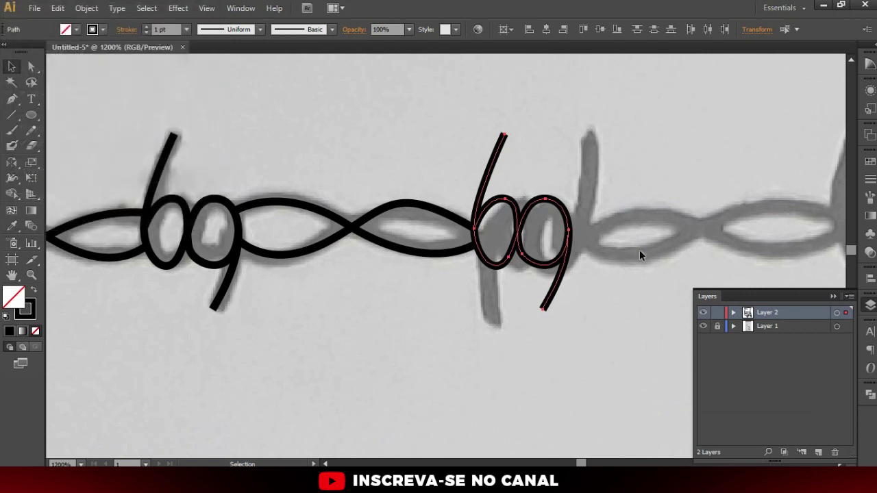
pyautogui.scroll(1, 527, 226)
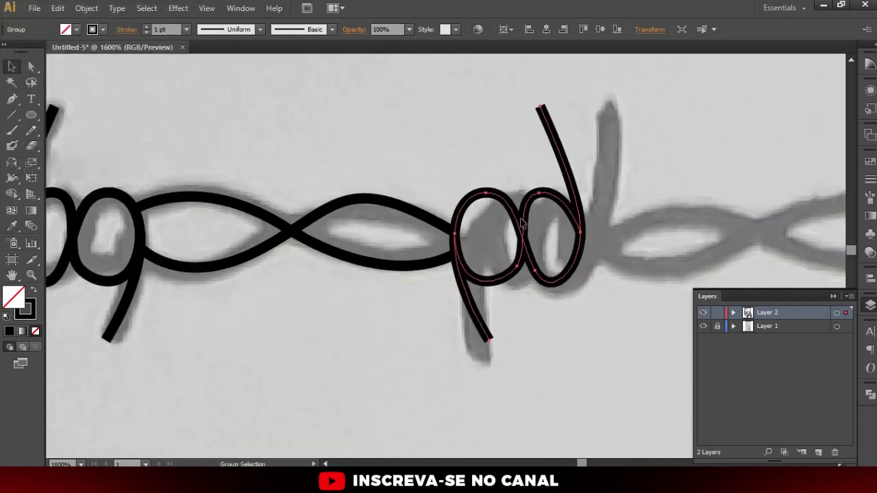
pyautogui.moveTo(527, 226); pyautogui.dragTo(524, 236)
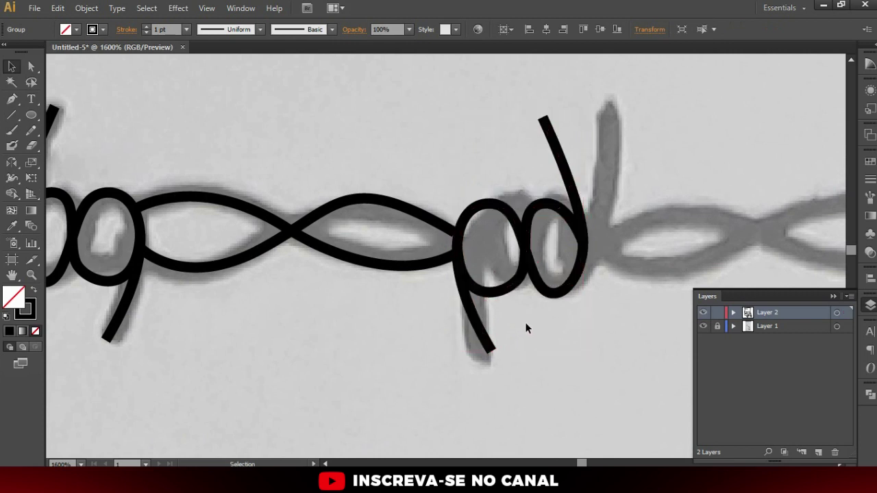
pyautogui.click(516, 219)
# - Adjust the wire anchor where it meets the pd barb using Direct Selection
pyautogui.keyDown('alt'); pyautogui.scroll(1, 454, 231); pyautogui.keyUp('alt')
pyautogui.press('a')
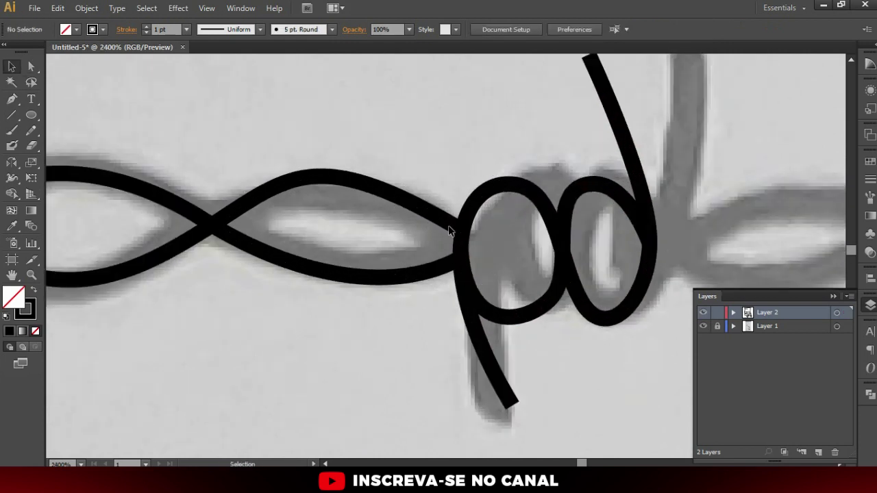
pyautogui.click(456, 231)
pyautogui.click(456, 231)
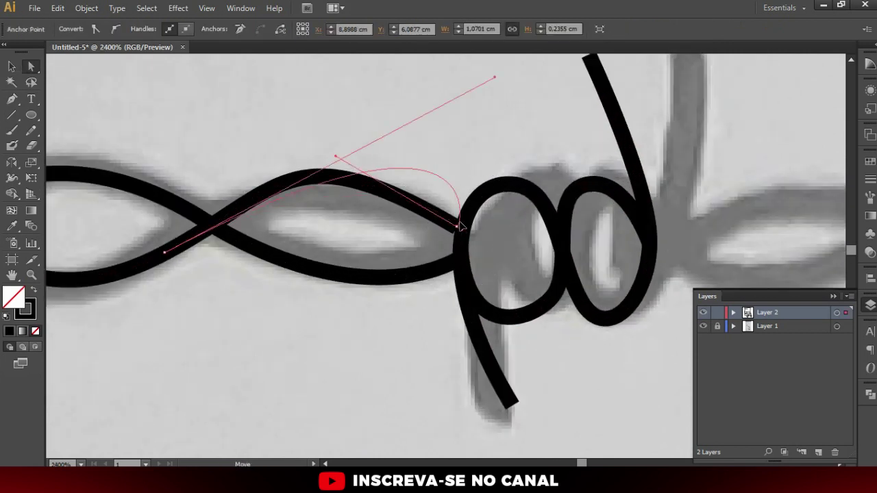
pyautogui.hotkey('ctrl', 'shift', 'a')
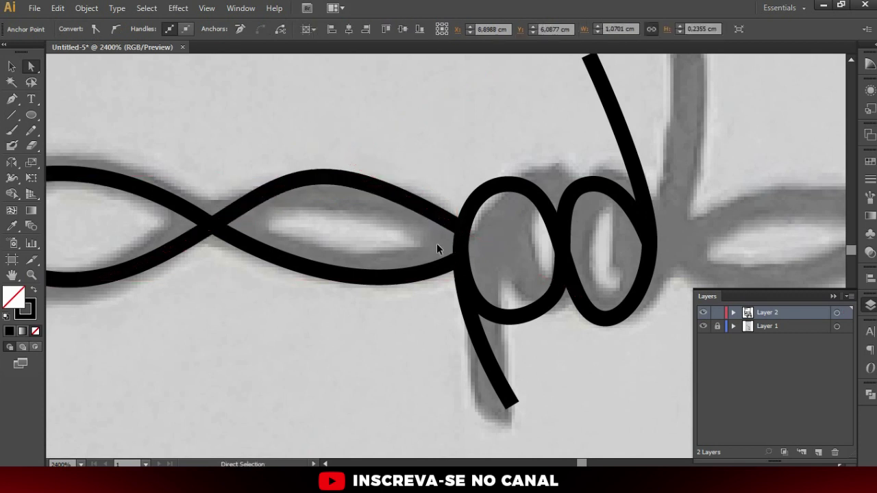
pyautogui.scroll(-4, 425, 238)
pyautogui.press('v')
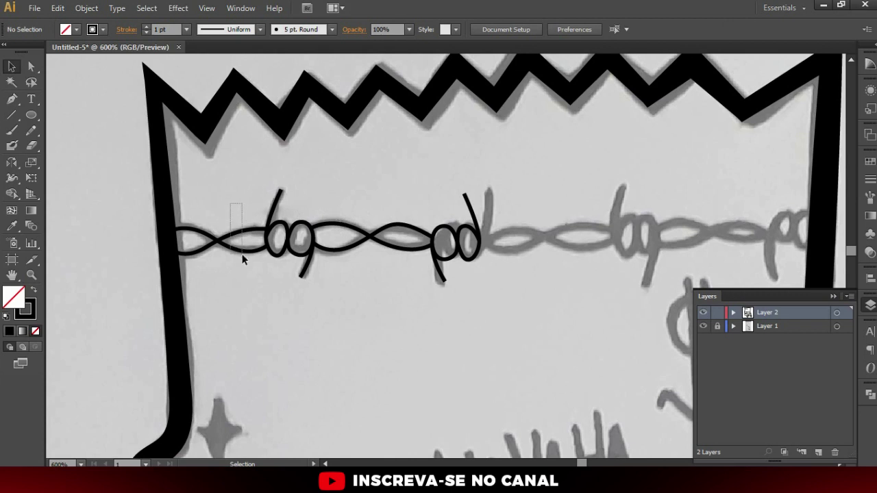
# - Copy the left wire strands and 69 barb to the right, past the pd barb
pyautogui.moveTo(242, 256); pyautogui.dragTo(242, 256)
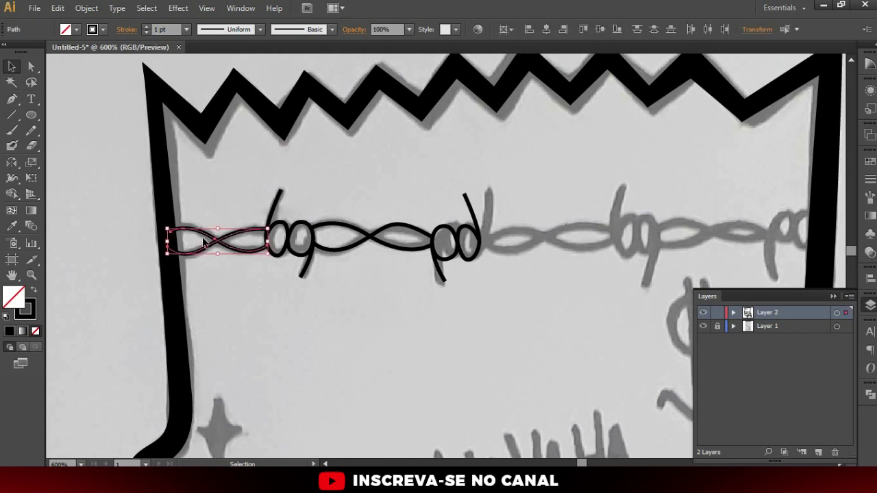
pyautogui.keyDown('shift'); pyautogui.click(296, 231); pyautogui.keyUp('shift')
pyautogui.scroll(1, 301, 239)
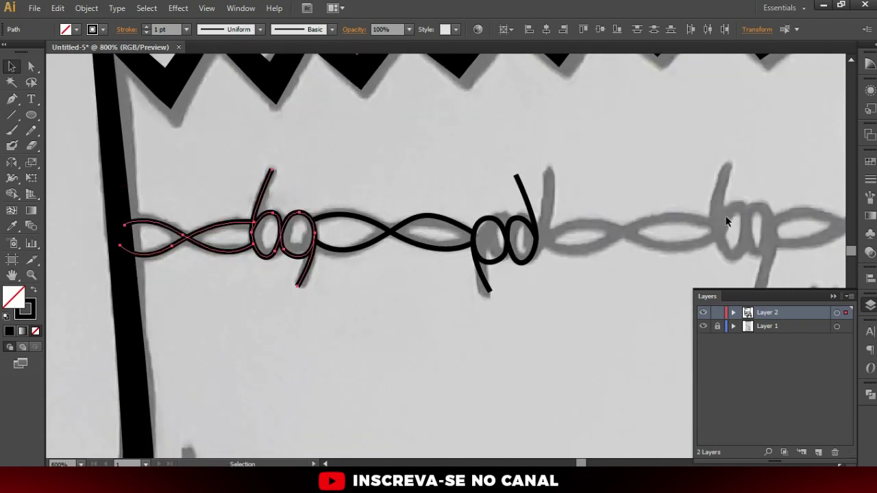
pyautogui.moveTo(168, 189)
pyautogui.mouseDown()
pyautogui.moveTo(209, 235)
pyautogui.moveTo(222, 231)
pyautogui.mouseUp()
pyautogui.keyDown('shift'); pyautogui.click(226, 238); pyautogui.keyUp('shift')
pyautogui.moveTo(184, 238); pyautogui.dragTo(599, 245)
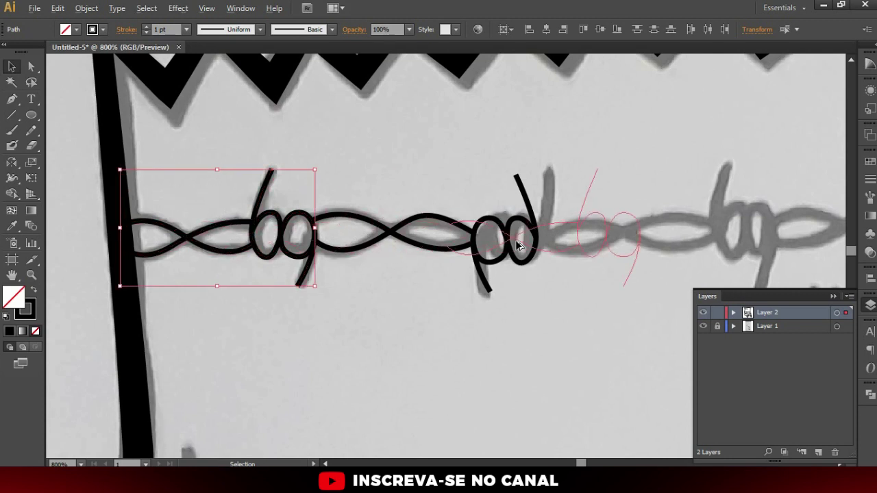
pyautogui.moveTo(598, 245); pyautogui.dragTo(599, 245)
pyautogui.hotkey('ctrl', '+')
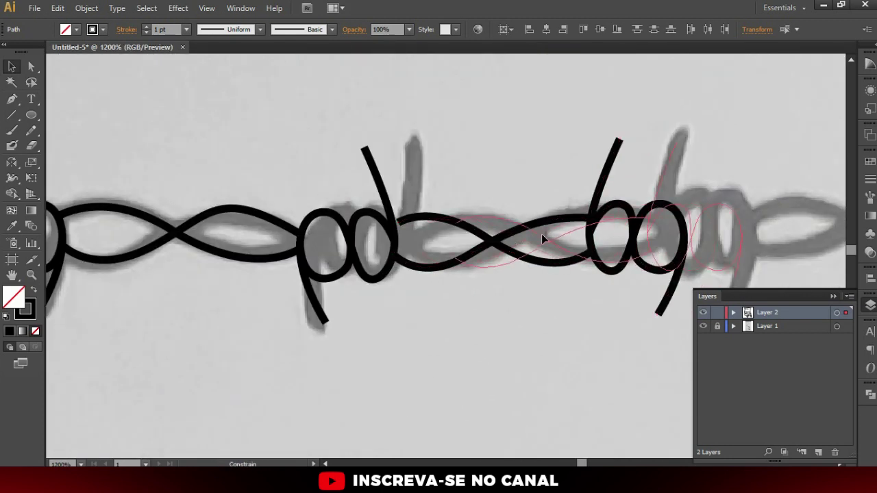
pyautogui.moveTo(484, 240); pyautogui.dragTo(536, 233)
# - Widen the pd barb slightly and join the copied wire strand ends onto it
pyautogui.click(395, 240)
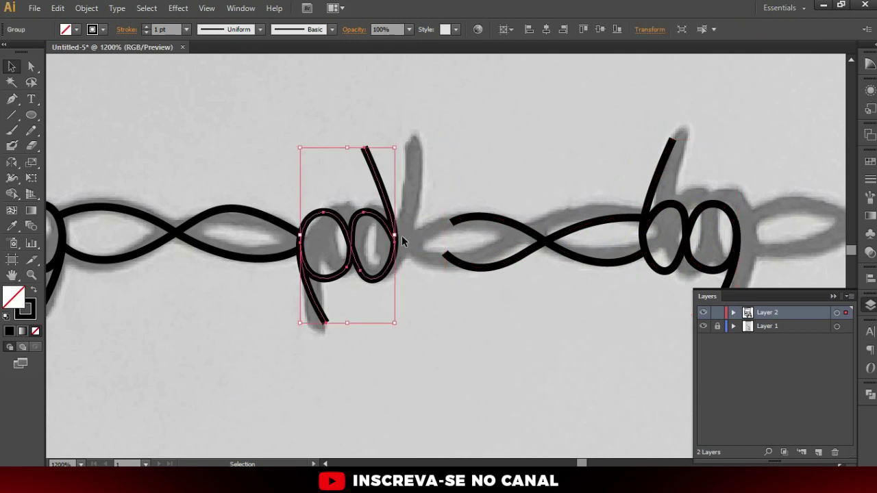
pyautogui.moveTo(394, 236); pyautogui.dragTo(412, 234)
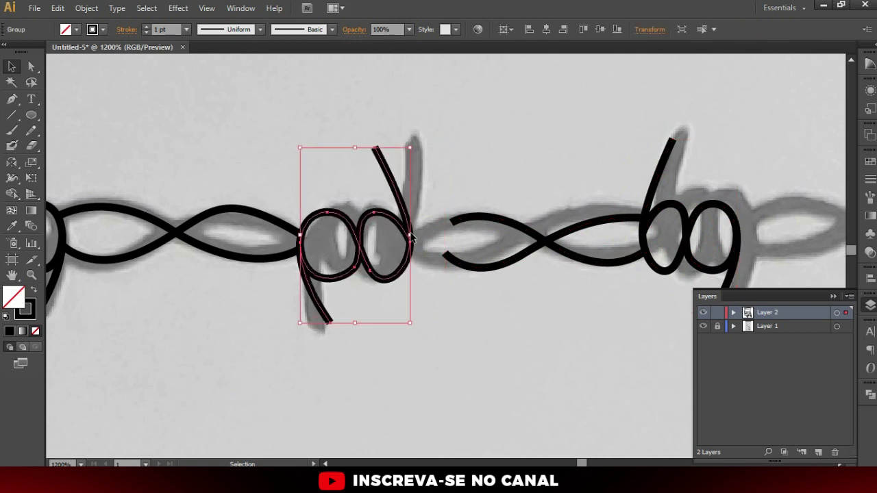
pyautogui.press('a')
pyautogui.click(449, 222)
pyautogui.moveTo(450, 221); pyautogui.dragTo(411, 243)
pyautogui.moveTo(485, 207); pyautogui.dragTo(479, 196)
pyautogui.click(445, 255)
pyautogui.moveTo(445, 257)
pyautogui.mouseDown()
pyautogui.moveTo(414, 251)
pyautogui.moveTo(426, 264)
pyautogui.mouseUp()
pyautogui.click(389, 293)
# - Copy the middle wire strand and pd barb to the right edge of the head
pyautogui.hotkey('ctrl', '-')
pyautogui.hotkey('ctrl', '-')
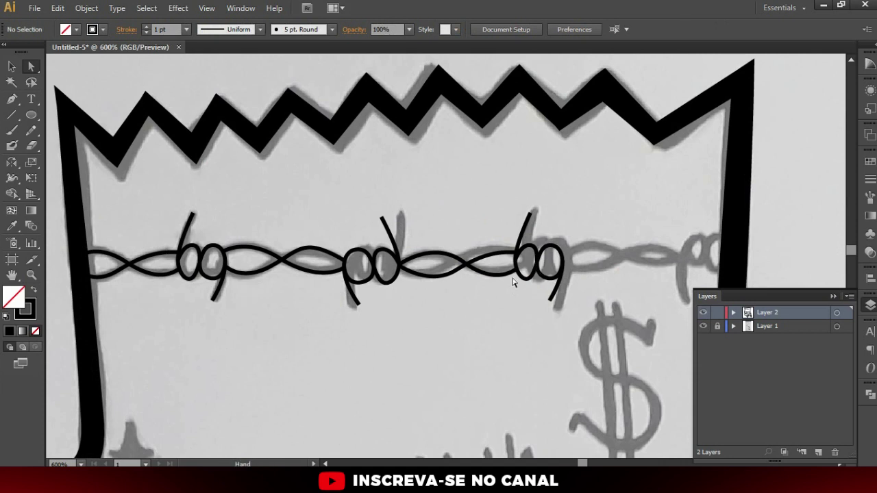
pyautogui.hotkey('ctrl', '+')
pyautogui.moveTo(617, 265); pyautogui.dragTo(589, 267)
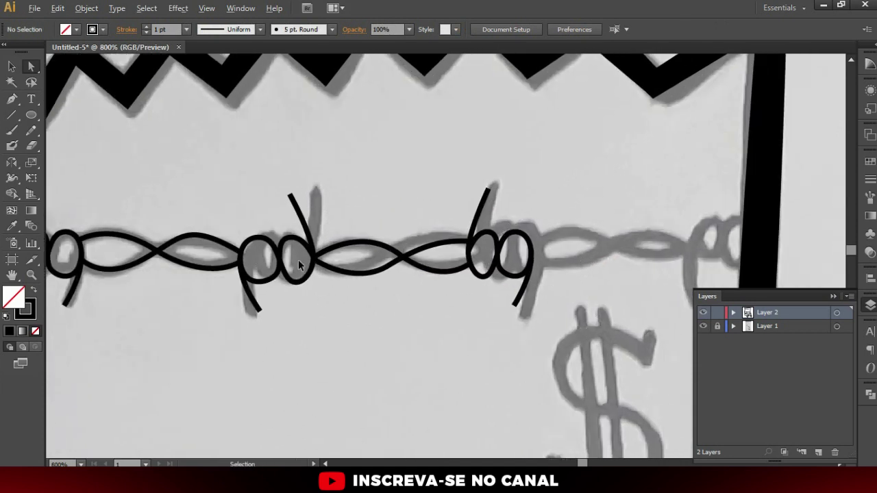
pyautogui.hotkey('ctrl', '-')
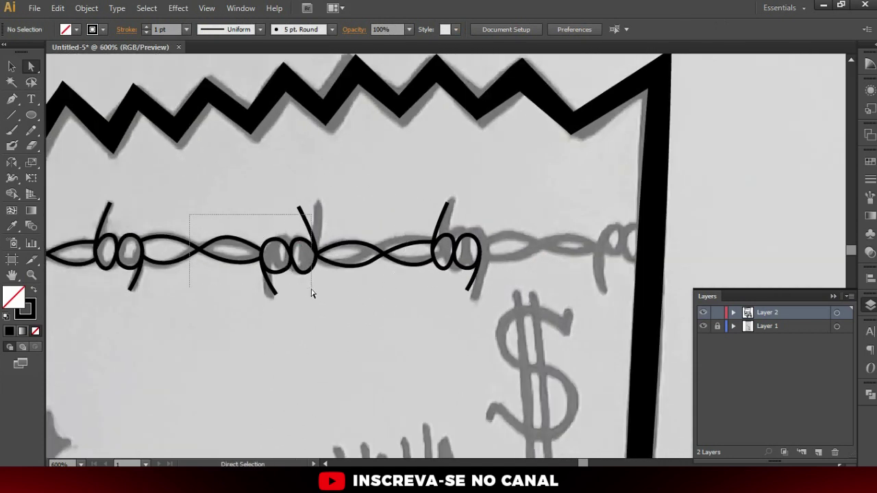
pyautogui.moveTo(199, 221); pyautogui.dragTo(314, 295)
pyautogui.click(175, 219)
pyautogui.keyDown('alt'); pyautogui.click(274, 283); pyautogui.keyUp('alt')
pyautogui.press('v')
pyautogui.moveTo(185, 209); pyautogui.dragTo(302, 281)
pyautogui.moveTo(191, 255); pyautogui.dragTo(528, 258)
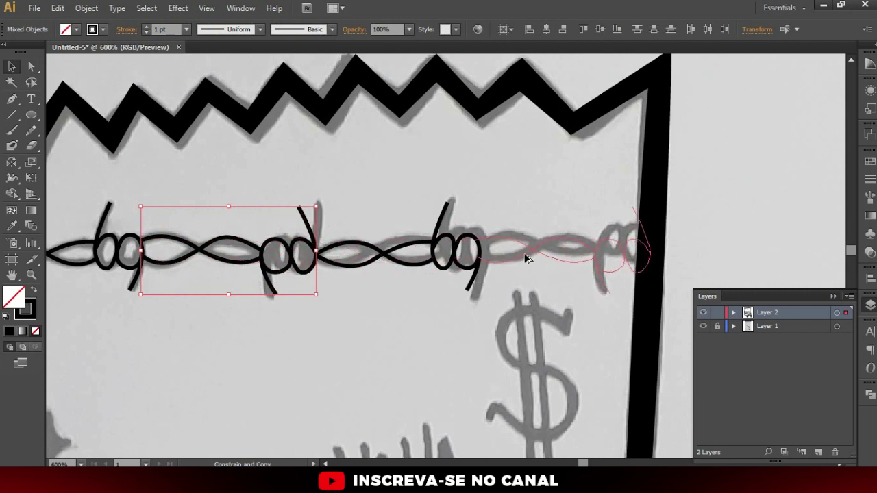
pyautogui.moveTo(527, 258); pyautogui.dragTo(526, 253)
pyautogui.click(584, 331)
# - Toggle the template photo layer's visibility to check the full barbed-wire line
pyautogui.hotkey('ctrl', '-')
pyautogui.hotkey('ctrl', '-')
pyautogui.hotkey('ctrl', '-')
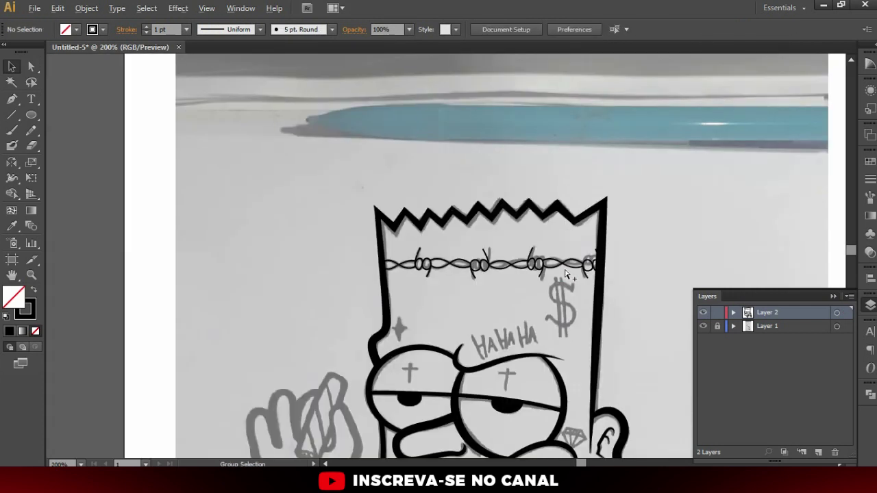
pyautogui.click(703, 326)
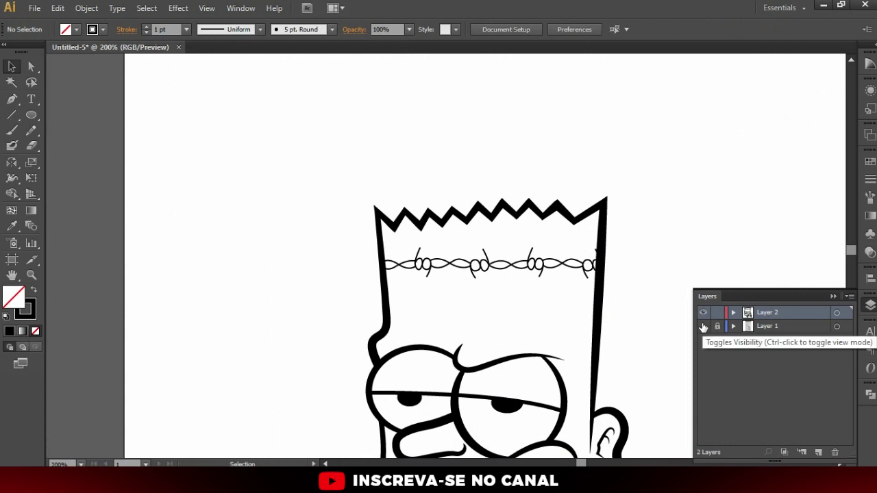
pyautogui.click(703, 326)
pyautogui.scroll(3, 507, 271)
pyautogui.scroll(1, 363, 218)
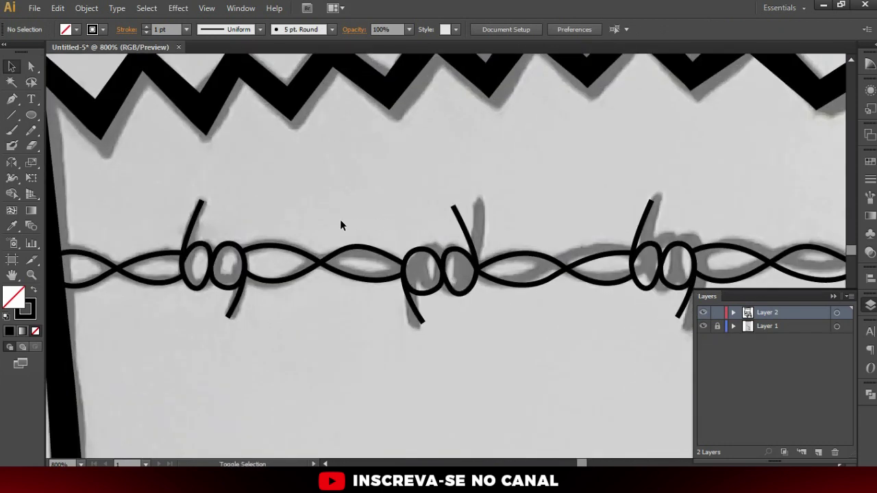
pyautogui.hotkey('shift', 'w')
pyautogui.scroll(3, 201, 202)
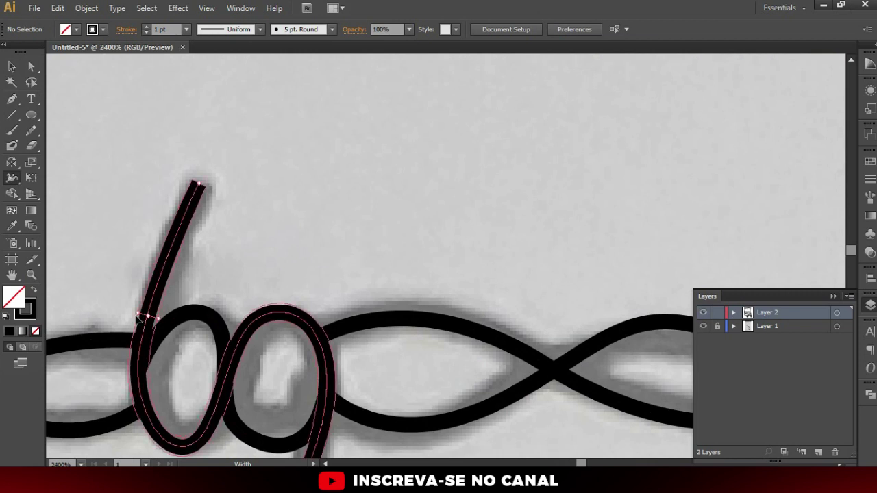
# - Taper the top end and tail of the leftmost 9-shaped barb loop
pyautogui.moveTo(195, 185); pyautogui.dragTo(215, 189)
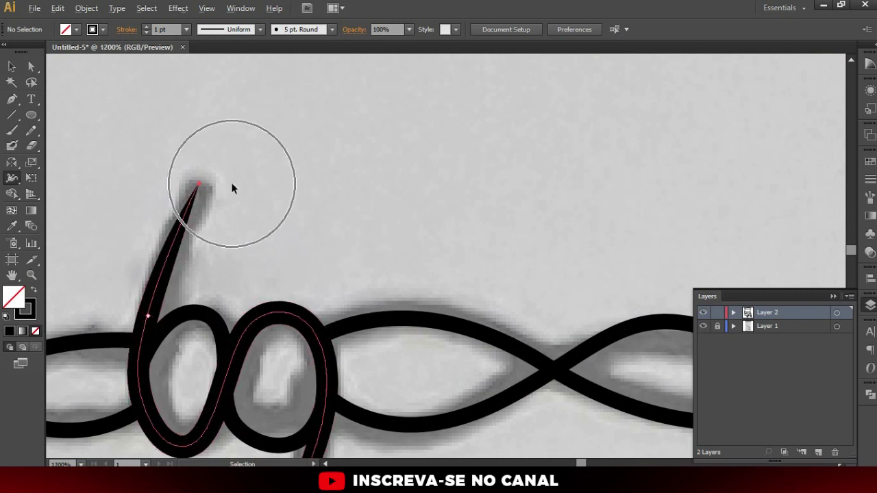
pyautogui.scroll(-2, 231, 182)
pyautogui.scroll(1, 239, 249)
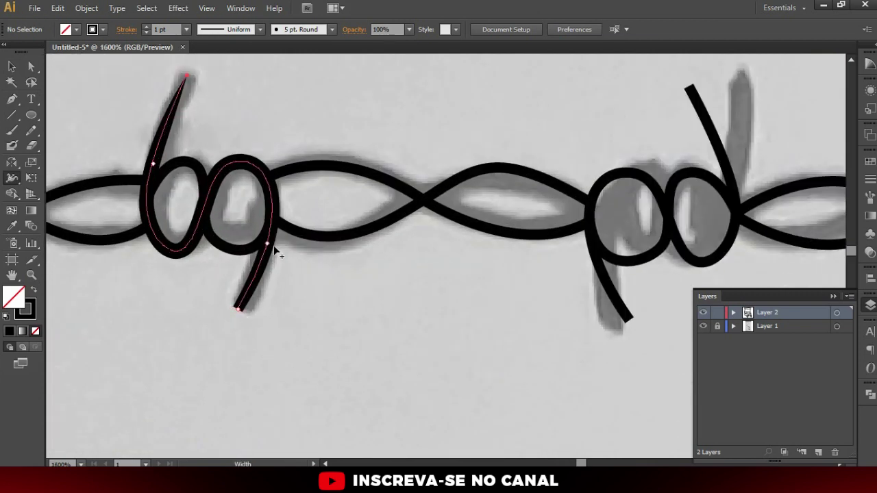
pyautogui.moveTo(243, 315); pyautogui.dragTo(236, 313)
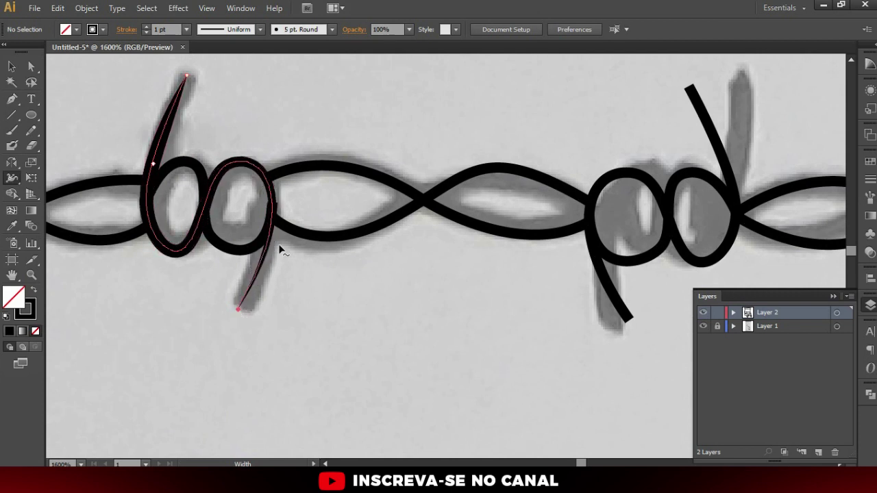
pyautogui.moveTo(275, 233); pyautogui.dragTo(278, 239)
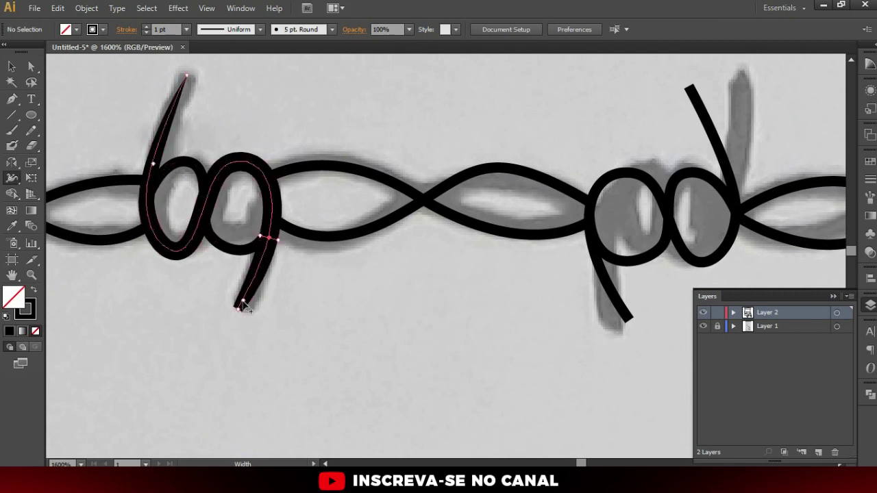
pyautogui.scroll(-3, 228, 309)
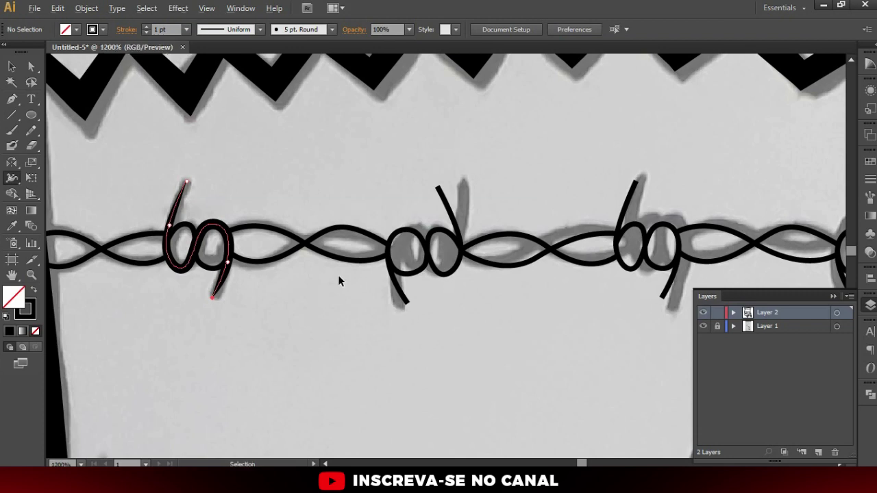
pyautogui.scroll(5, 205, 274)
pyautogui.hotkey('ctrl', 'z')
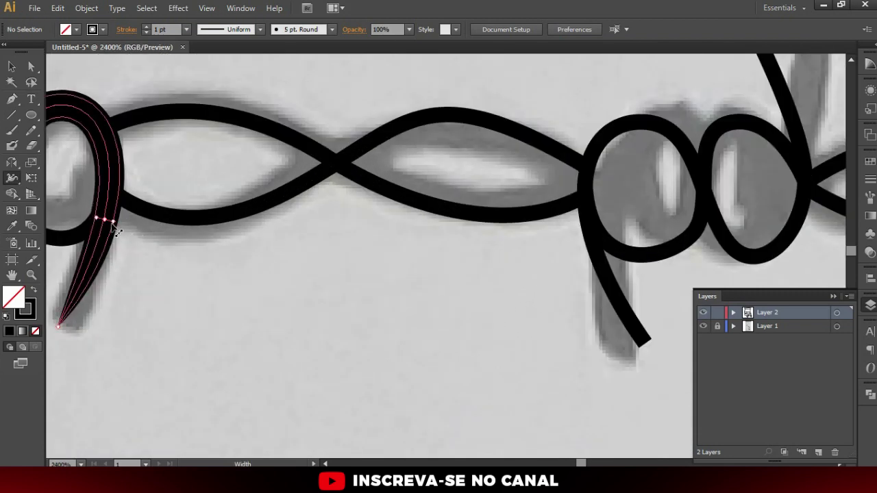
pyautogui.scroll(-3, 164, 268)
pyautogui.scroll(1, 370, 260)
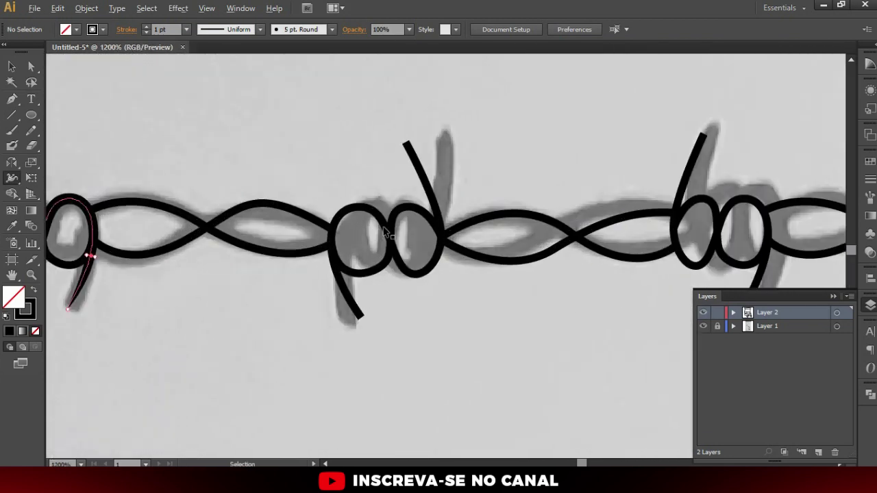
pyautogui.scroll(1, 370, 260)
pyautogui.scroll(1, 370, 260)
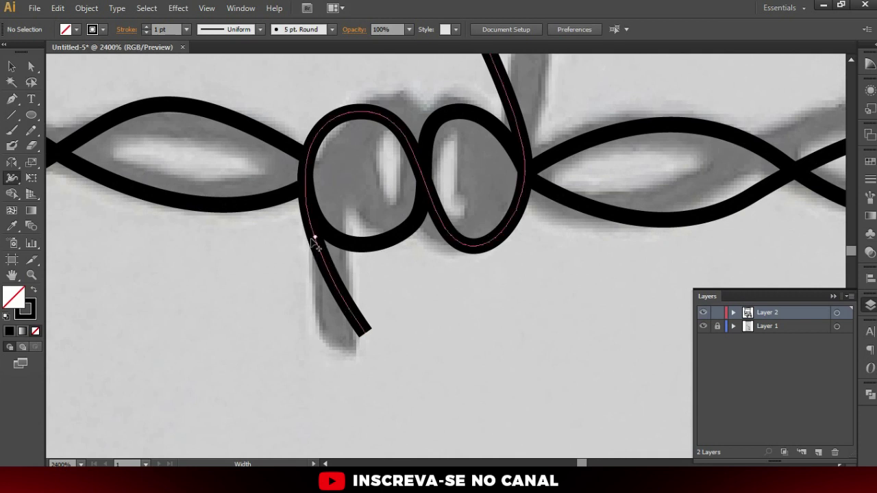
# - Taper the tail and top of the next wire loop and vary its width
pyautogui.moveTo(370, 332); pyautogui.dragTo(367, 297)
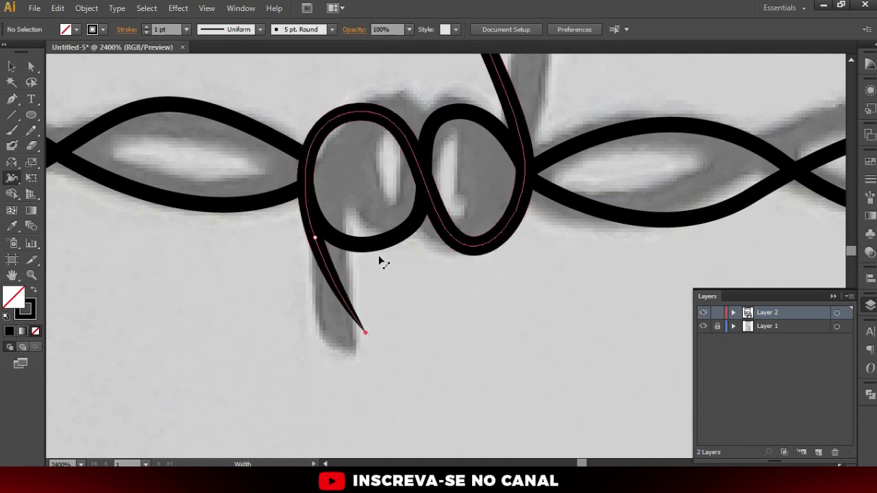
pyautogui.scroll(3, 372, 293)
pyautogui.moveTo(472, 180); pyautogui.dragTo(477, 179)
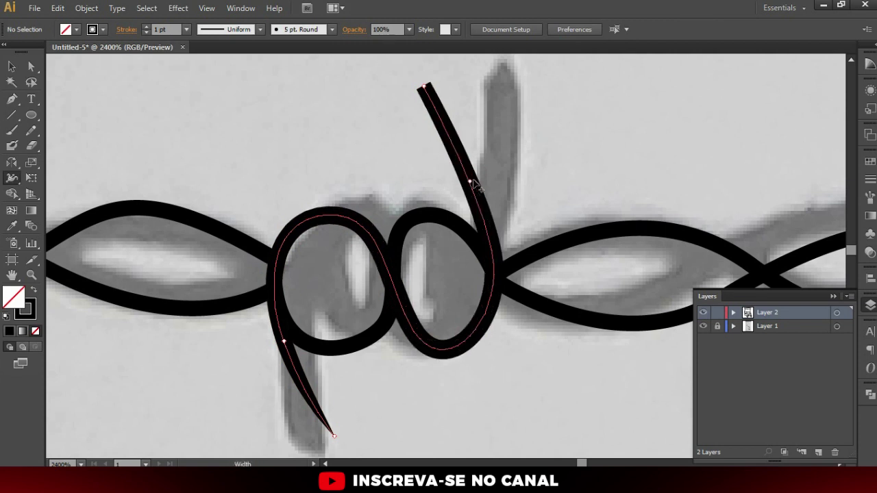
pyautogui.moveTo(432, 89); pyautogui.dragTo(426, 95)
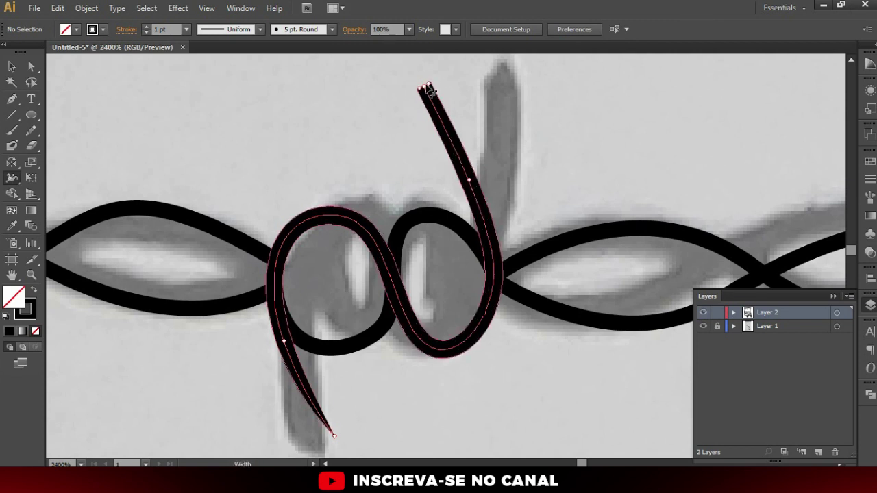
pyautogui.scroll(-3, 284, 204)
pyautogui.scroll(-2, 302, 193)
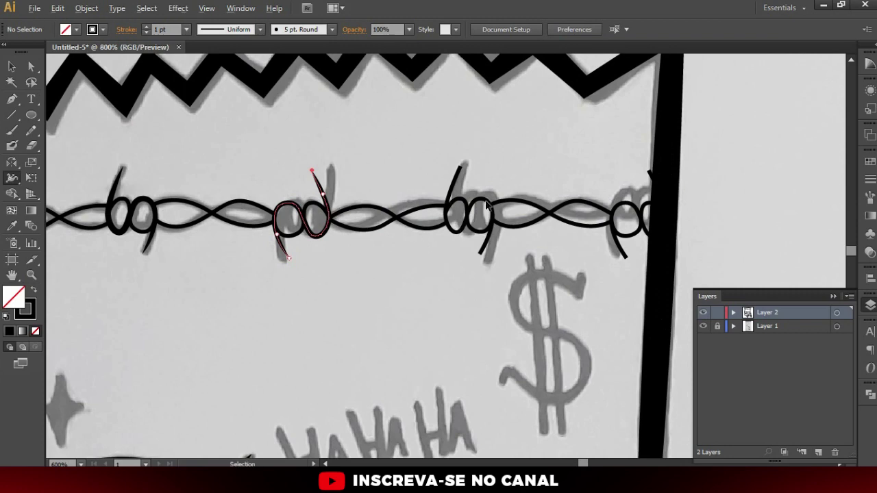
pyautogui.scroll(3, 470, 183)
pyautogui.scroll(2, 470, 183)
pyautogui.moveTo(376, 256); pyautogui.dragTo(370, 255)
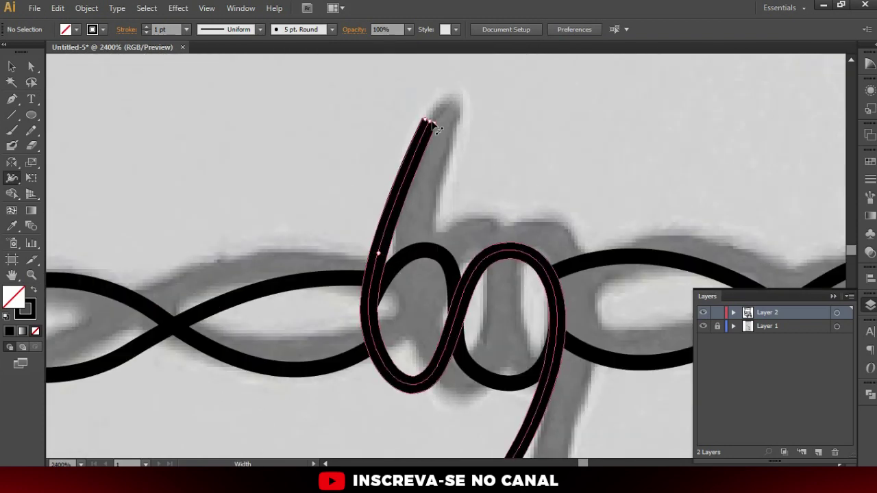
pyautogui.scroll(-3, 460, 218)
pyautogui.moveTo(494, 238); pyautogui.dragTo(509, 246)
pyautogui.moveTo(449, 327); pyautogui.dragTo(462, 336)
# - Taper the ends of the right-end loop and widen its right side
pyautogui.moveTo(621, 249)
pyautogui.mouseDown()
pyautogui.moveTo(488, 267)
pyautogui.moveTo(500, 204)
pyautogui.mouseUp()
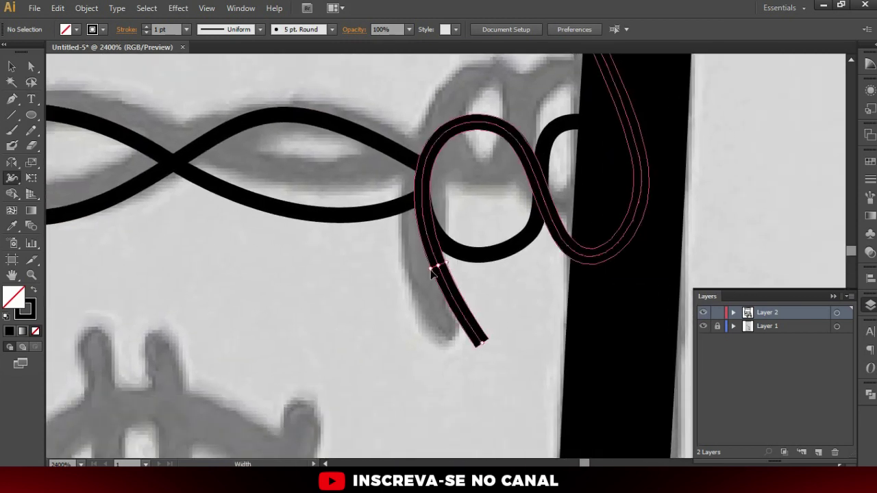
pyautogui.moveTo(490, 338)
pyautogui.mouseDown()
pyautogui.moveTo(484, 350)
pyautogui.moveTo(424, 354)
pyautogui.mouseUp()
pyautogui.scroll(-2, 424, 354)
pyautogui.scroll(1, 481, 205)
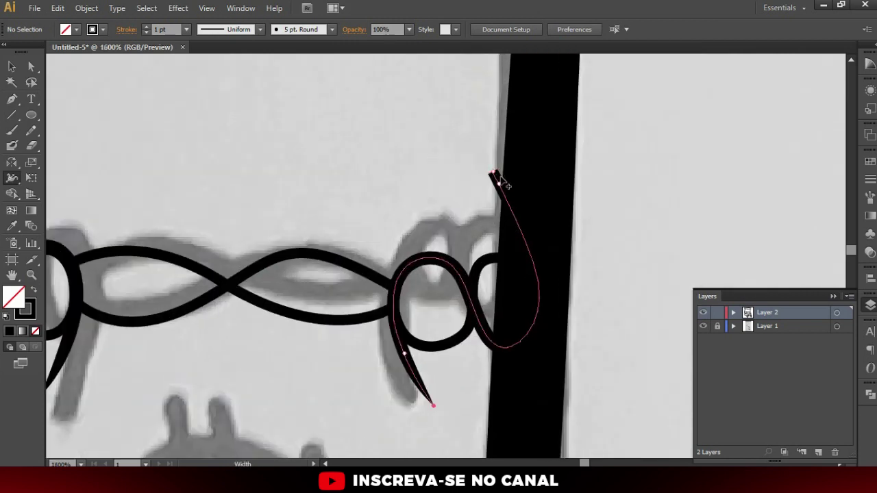
pyautogui.moveTo(492, 174); pyautogui.dragTo(496, 178)
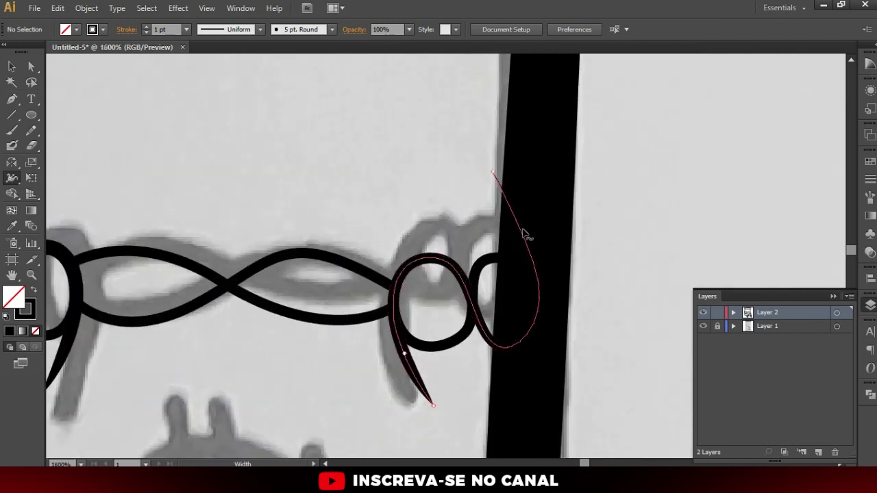
pyautogui.moveTo(528, 261); pyautogui.dragTo(539, 259)
pyautogui.press('v')
pyautogui.scroll(-5, 500, 205)
pyautogui.scroll(-1, 484, 244)
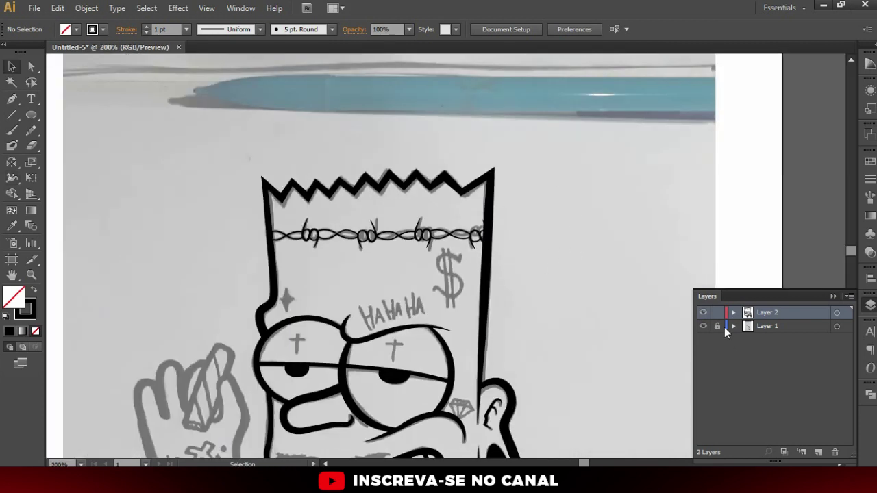
pyautogui.click(705, 326)
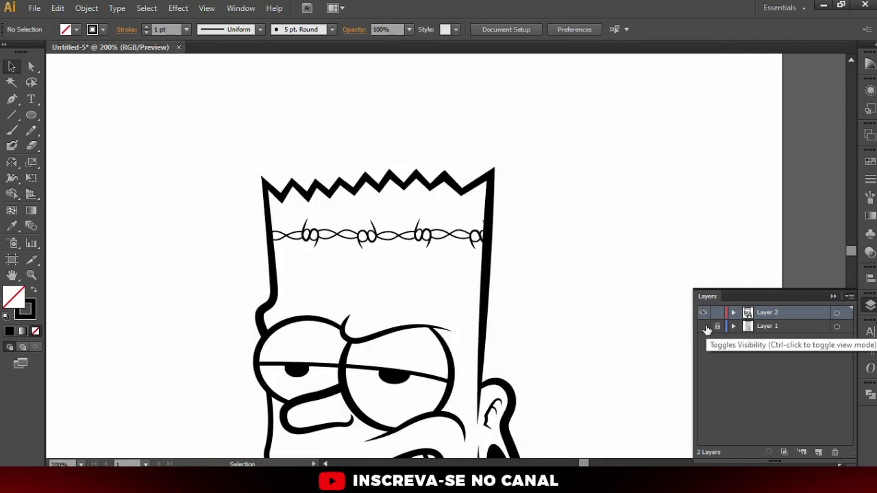
pyautogui.click(704, 326)
pyautogui.scroll(1, 295, 305)
pyautogui.scroll(1, 294, 305)
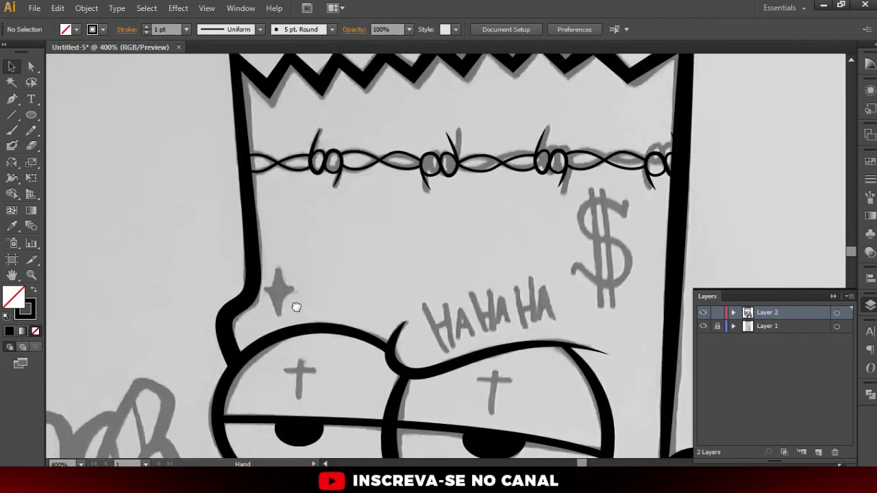
pyautogui.moveTo(295, 306); pyautogui.dragTo(304, 283)
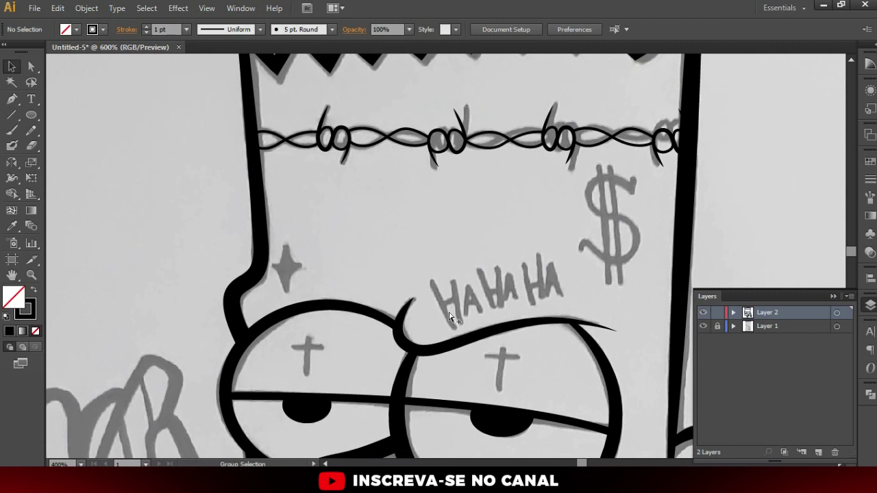
pyautogui.scroll(2, 439, 296)
pyautogui.press('p')
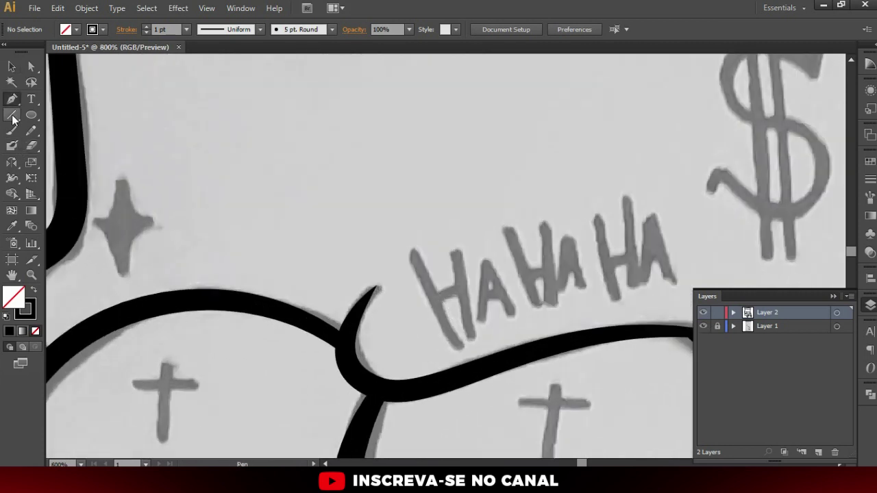
pyautogui.click(31, 130)
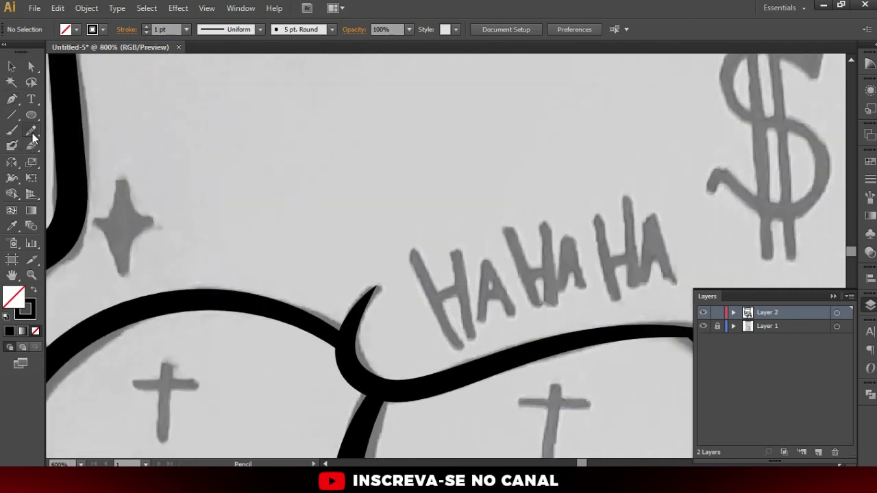
pyautogui.scroll(1, 453, 306)
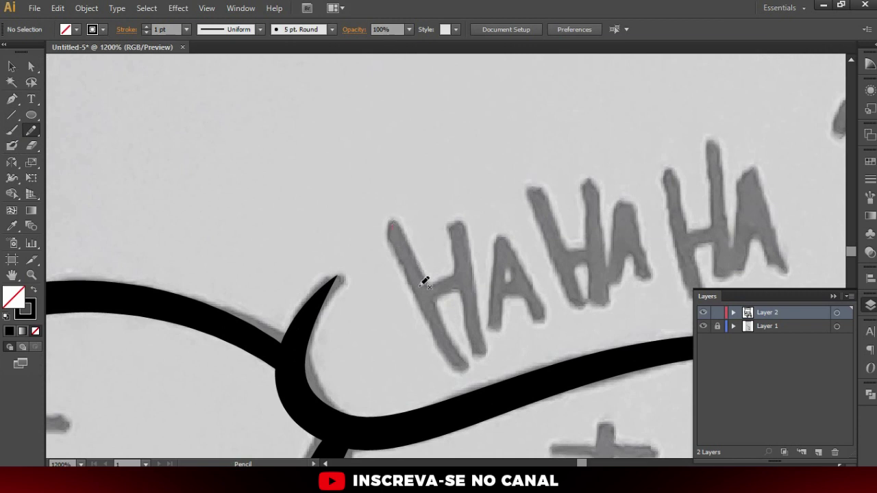
# - Trace the first H and A of HAHAHA in Pencil strokes
pyautogui.moveTo(458, 366); pyautogui.dragTo(460, 369)
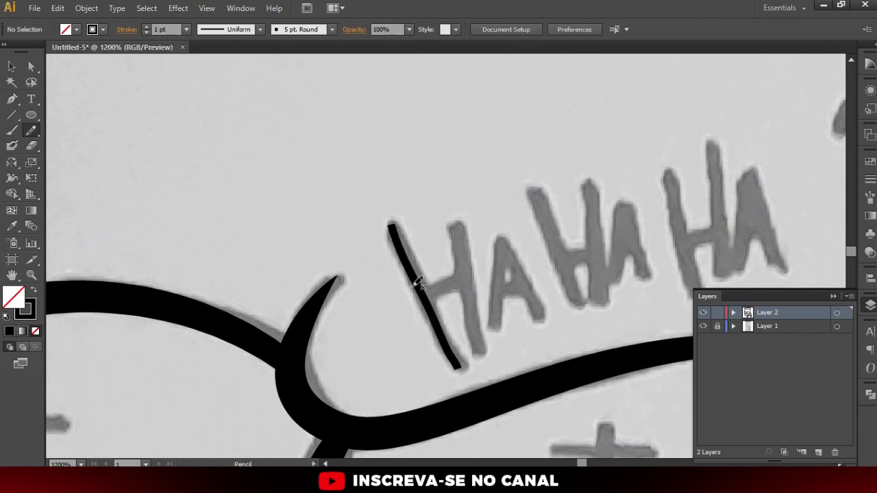
pyautogui.moveTo(425, 295)
pyautogui.mouseDown()
pyautogui.moveTo(470, 275)
pyautogui.moveTo(482, 305)
pyautogui.mouseUp()
pyautogui.hotkey('ctrl', 'z')
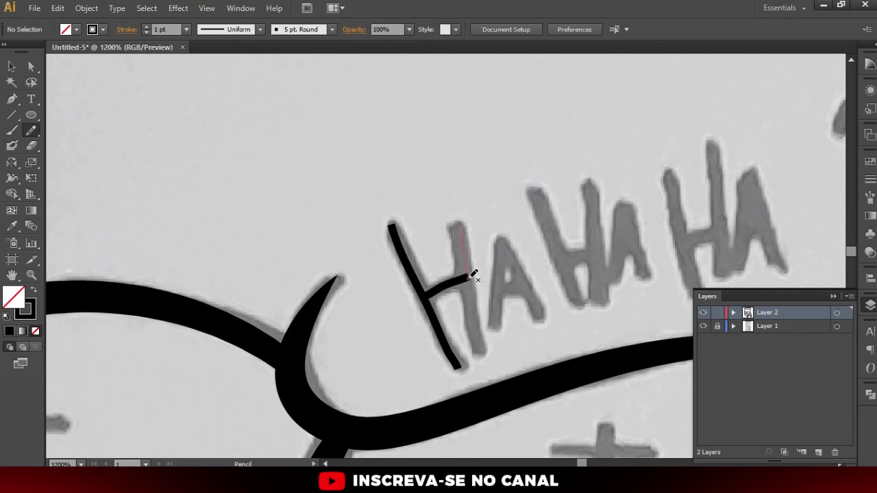
pyautogui.moveTo(485, 341); pyautogui.dragTo(484, 347)
pyautogui.moveTo(501, 245); pyautogui.dragTo(493, 319)
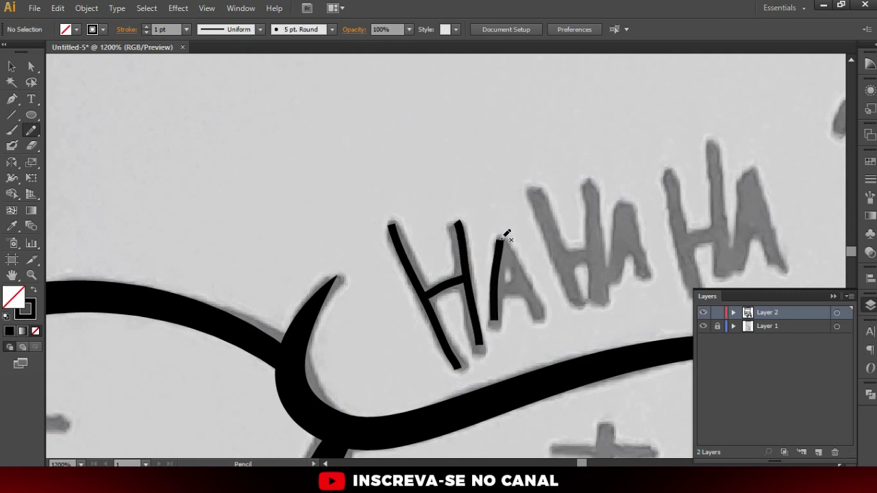
pyautogui.moveTo(546, 312); pyautogui.dragTo(503, 238)
pyautogui.moveTo(528, 279); pyautogui.dragTo(491, 288)
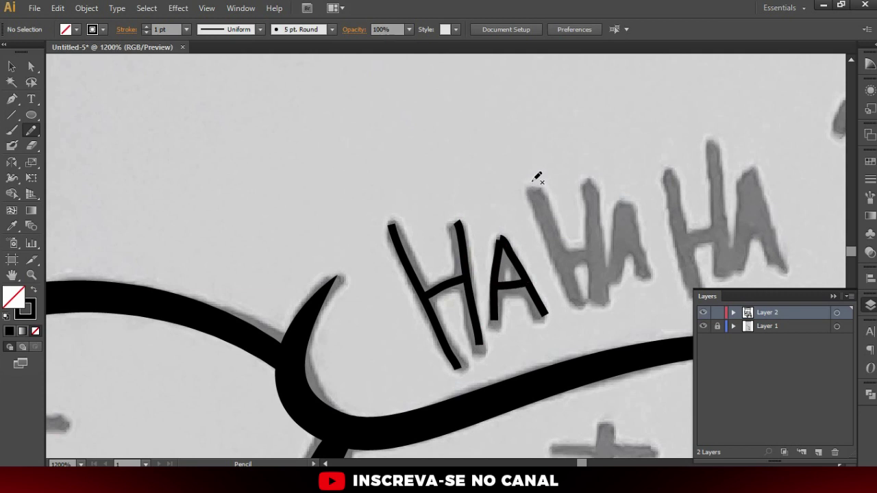
# - Trace the second H and A of the lettering
pyautogui.moveTo(535, 184); pyautogui.dragTo(572, 300)
pyautogui.moveTo(563, 255); pyautogui.dragTo(595, 255)
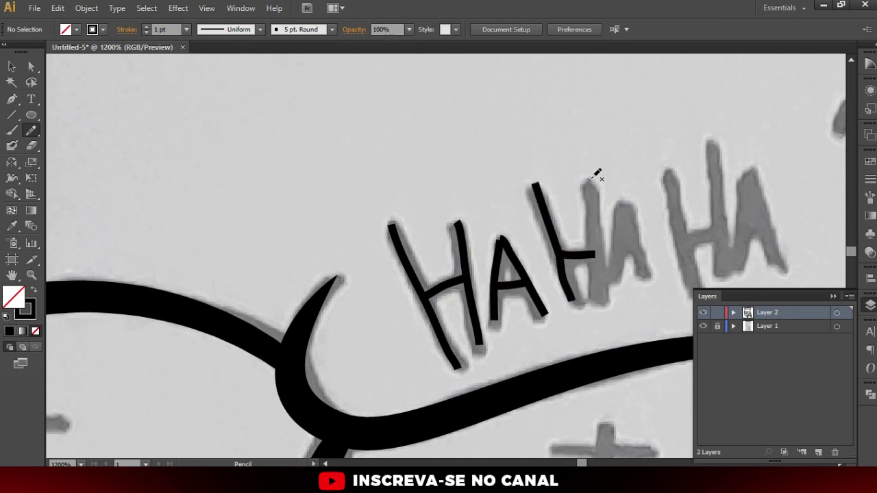
pyautogui.moveTo(591, 180); pyautogui.dragTo(593, 305)
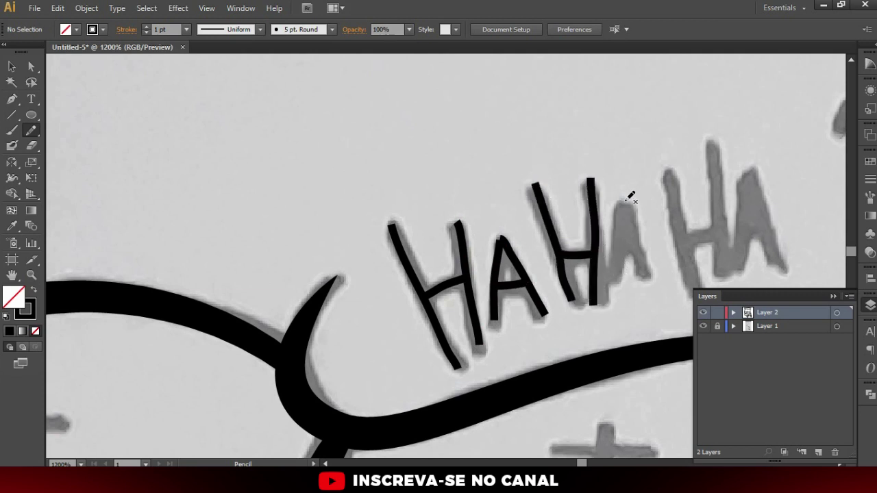
pyautogui.moveTo(610, 275); pyautogui.dragTo(629, 193)
pyautogui.moveTo(646, 270); pyautogui.dragTo(625, 194)
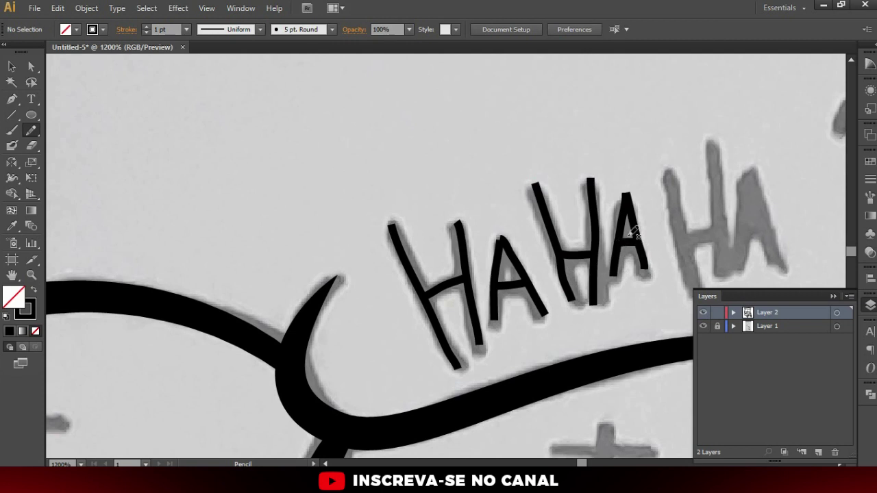
# - Trace the third H and the final A's leg
pyautogui.moveTo(625, 236); pyautogui.dragTo(524, 201)
pyautogui.moveTo(528, 148); pyautogui.dragTo(555, 254)
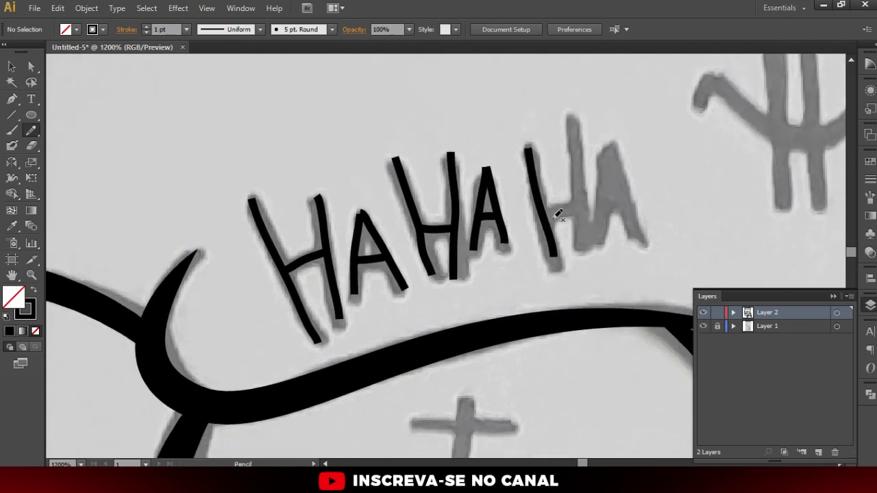
pyautogui.moveTo(547, 212); pyautogui.dragTo(581, 210)
pyautogui.moveTo(582, 150)
pyautogui.mouseDown()
pyautogui.moveTo(581, 241)
pyautogui.moveTo(610, 157)
pyautogui.moveTo(644, 252)
pyautogui.mouseUp()
pyautogui.press('v')
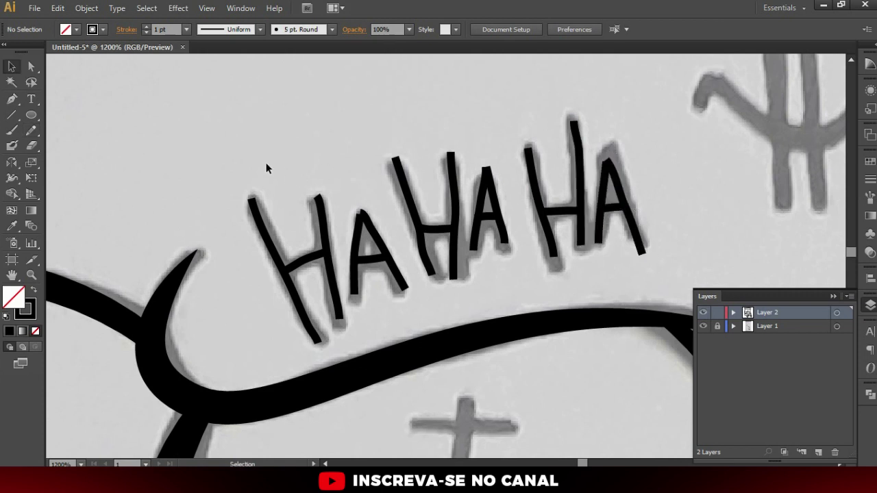
# - Give all HAHAHA strokes the tapered elliptical width profile
pyautogui.moveTo(363, 170); pyautogui.dragTo(649, 267)
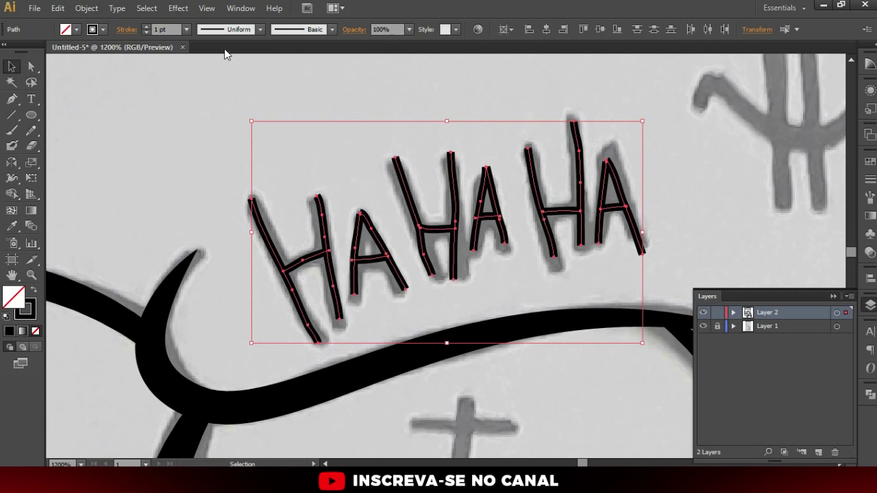
pyautogui.click(251, 31)
pyautogui.click(233, 71)
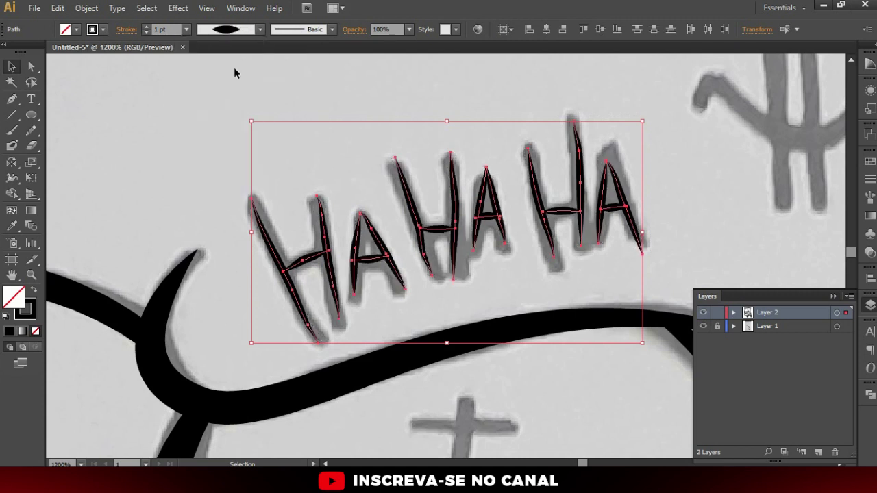
pyautogui.click(230, 30)
pyautogui.click(226, 49)
pyautogui.click(220, 32)
pyautogui.click(221, 73)
pyautogui.click(205, 163)
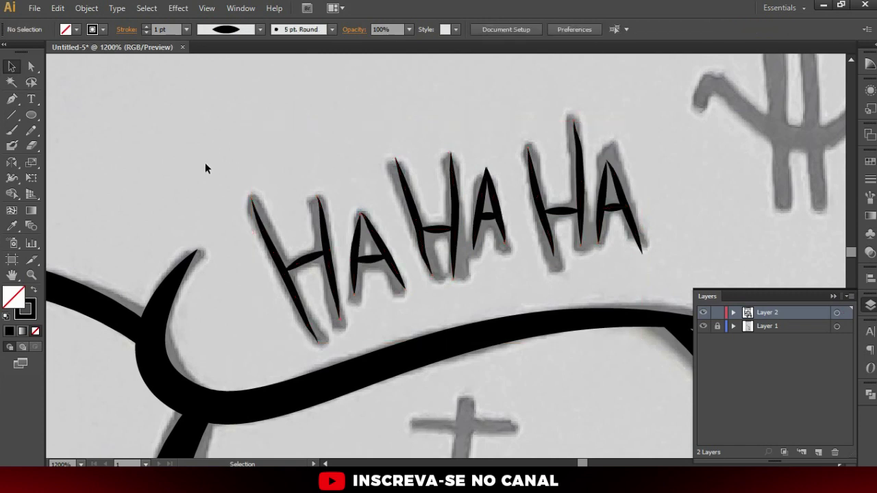
# - Show Layer 1's sketch again and zoom in on the forehead $ sketch
pyautogui.scroll(-2, 404, 222)
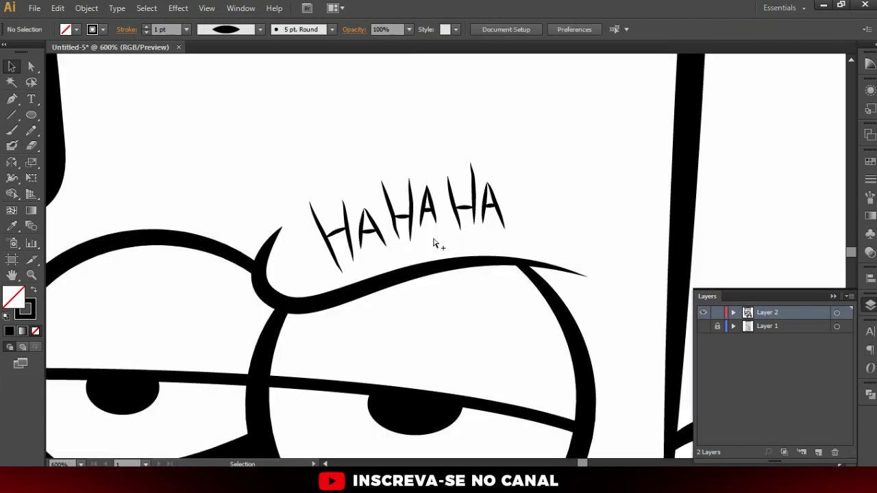
pyautogui.scroll(-4, 556, 264)
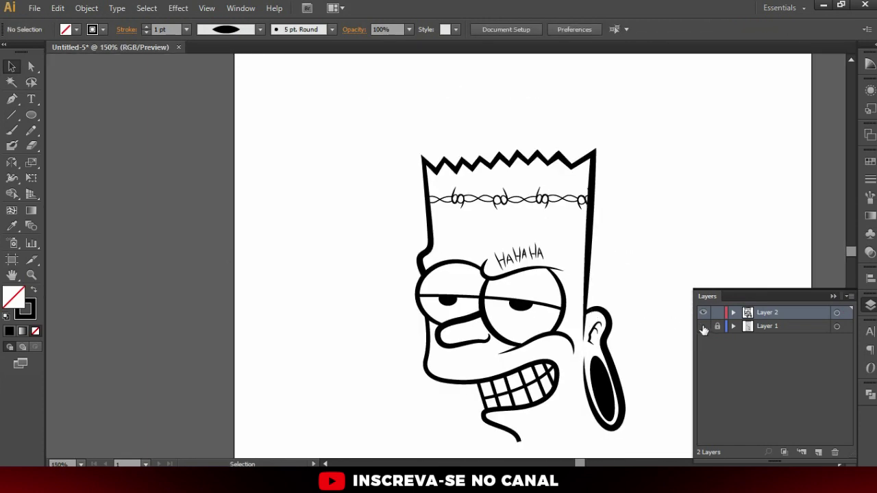
pyautogui.click(703, 326)
pyautogui.scroll(1, 558, 219)
pyautogui.scroll(2, 569, 212)
pyautogui.scroll(1, 551, 211)
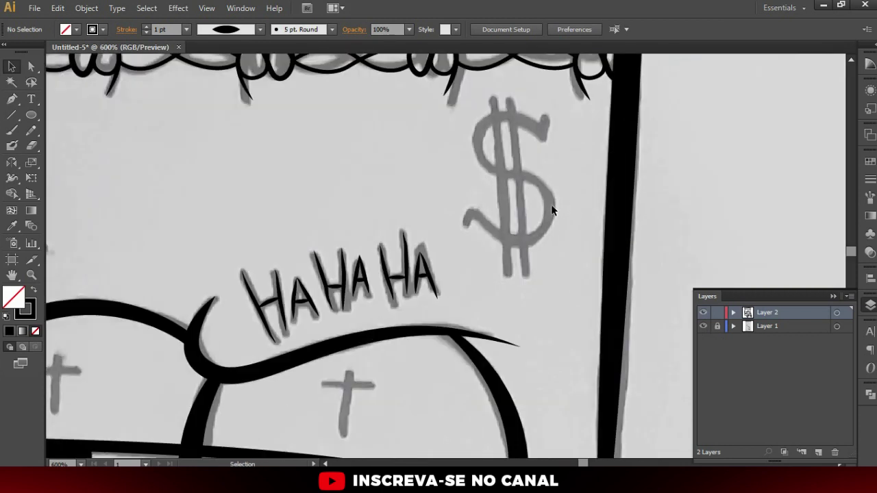
pyautogui.scroll(1, 519, 213)
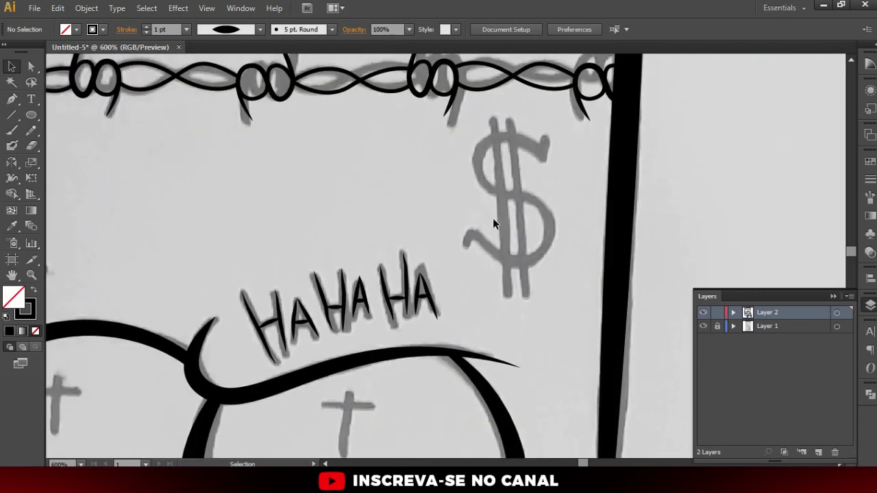
# - Type an S above the $ sketch and set its font to Superstar M54
pyautogui.press('t')
pyautogui.click(425, 185)
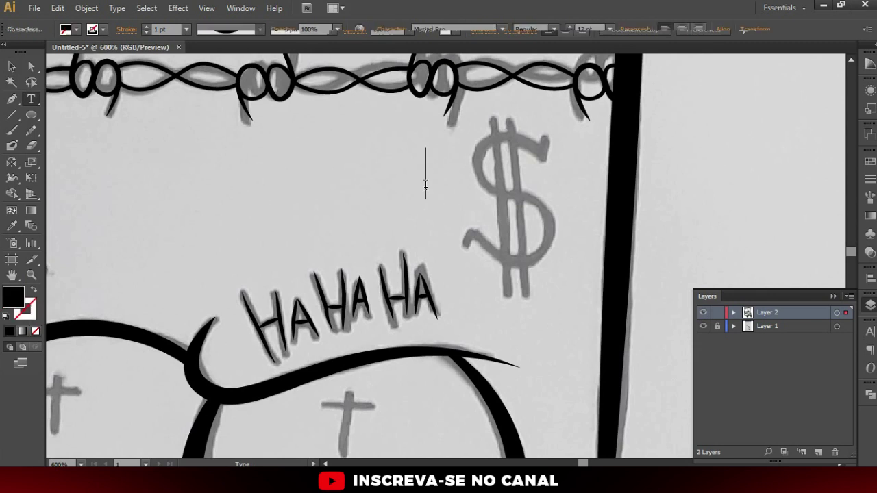
pyautogui.write('s')
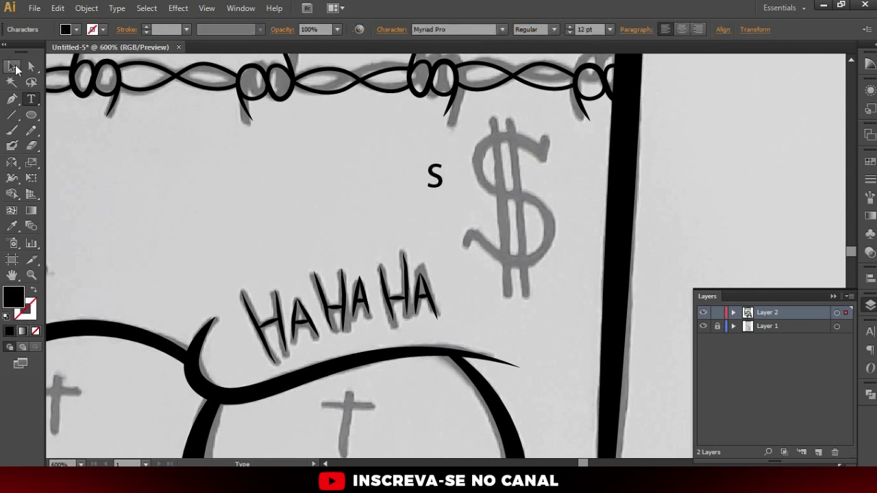
pyautogui.click(15, 69)
pyautogui.click(445, 29)
pyautogui.write('Superstar M54')
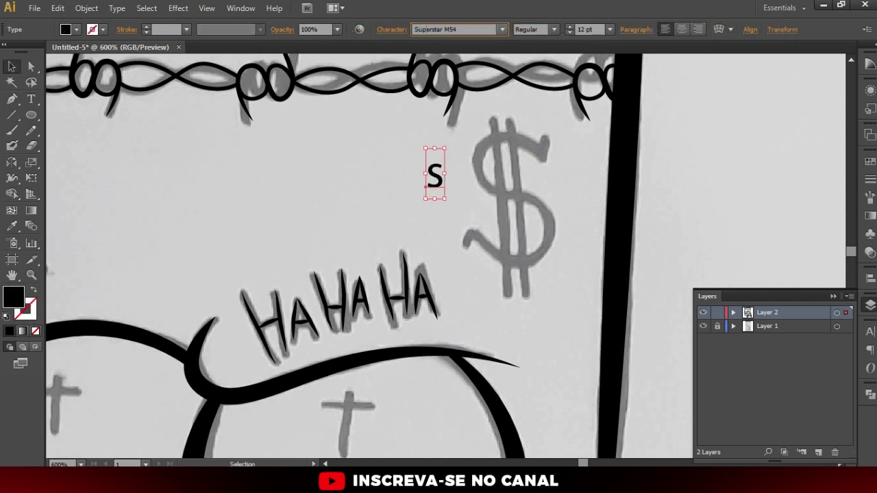
pyautogui.press('Return')
# - Enlarge the S over the $ sketch and convert it to outlines
pyautogui.moveTo(448, 187)
pyautogui.mouseDown()
pyautogui.moveTo(471, 228)
pyautogui.moveTo(526, 219)
pyautogui.mouseUp()
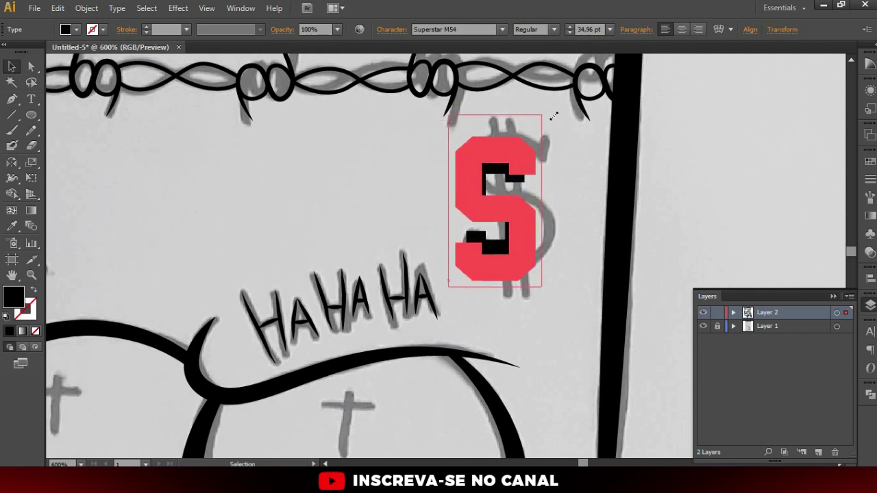
pyautogui.moveTo(531, 139); pyautogui.dragTo(543, 112)
pyautogui.moveTo(523, 152); pyautogui.dragTo(541, 143)
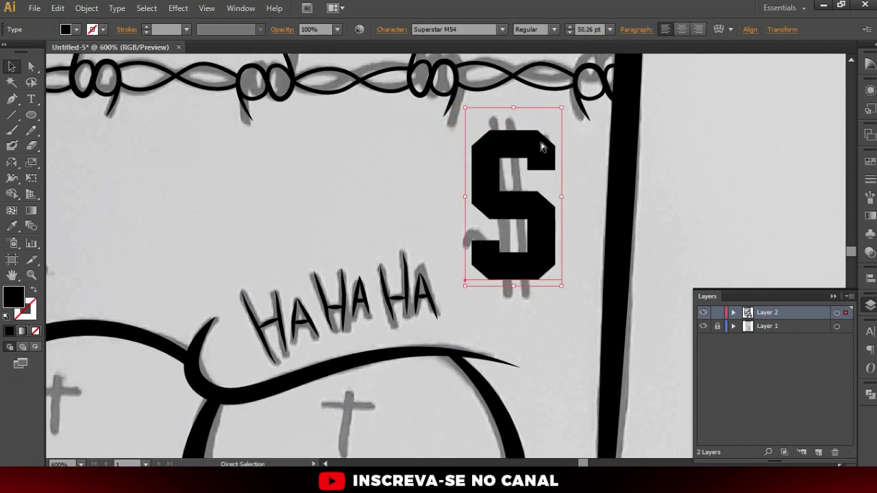
pyautogui.hotkey('ctrl', 'shift', 'o')
pyautogui.click(531, 106)
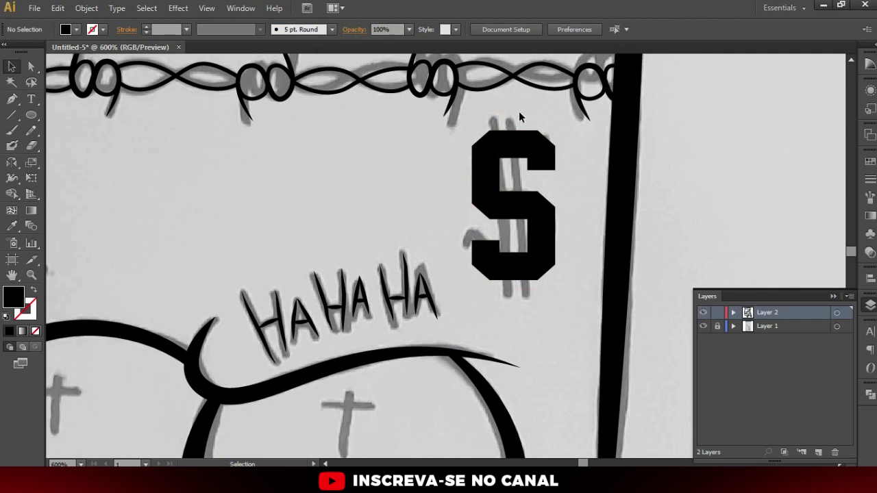
# - Draw a tall thin bar through the S, duplicate it rightward, and group both bars
pyautogui.moveTo(30, 115); pyautogui.dragTo(72, 116)
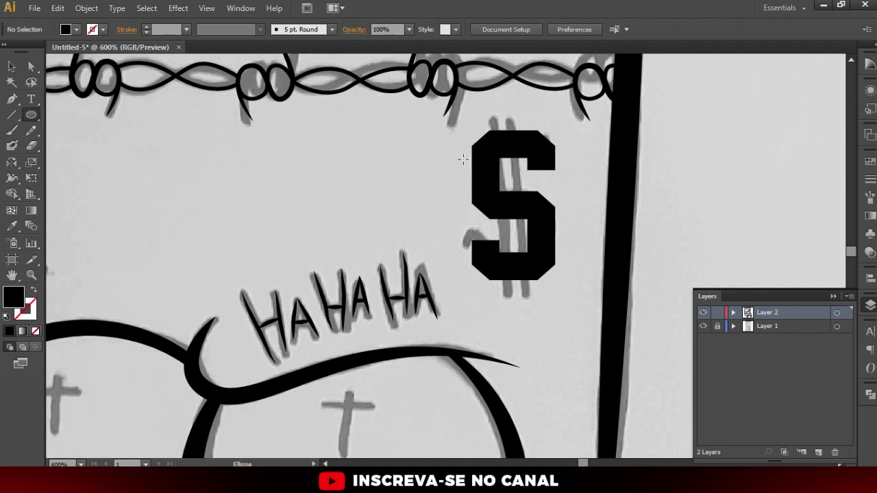
pyautogui.moveTo(492, 122); pyautogui.dragTo(502, 296)
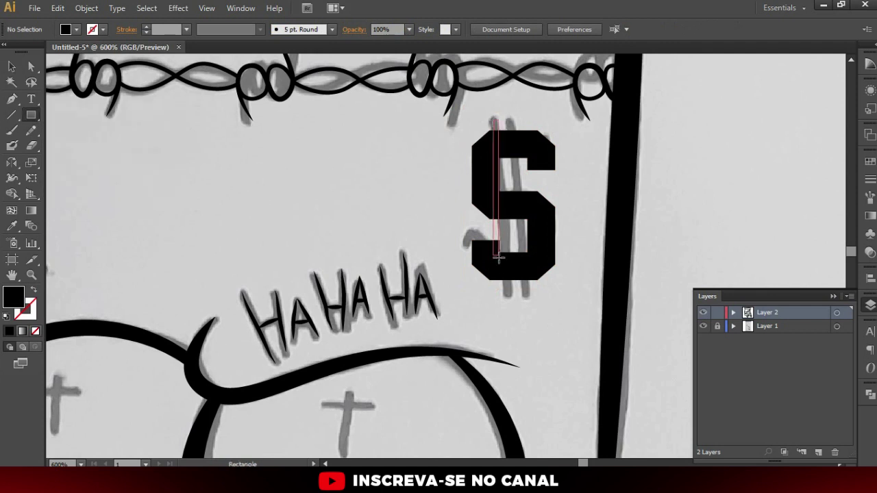
pyautogui.press('v')
pyautogui.click(514, 289)
pyautogui.moveTo(502, 291); pyautogui.dragTo(526, 293)
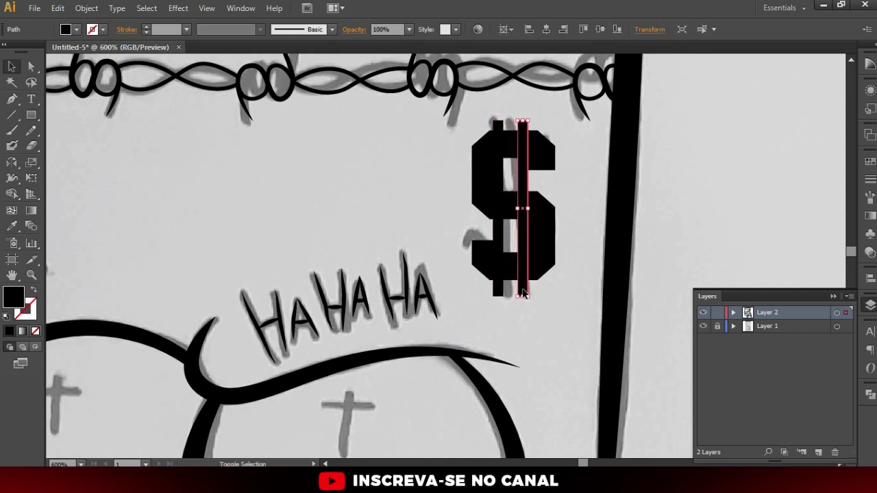
pyautogui.keyDown('shift'); pyautogui.click(498, 127); pyautogui.keyUp('shift')
pyautogui.hotkey('ctrl', 'g')
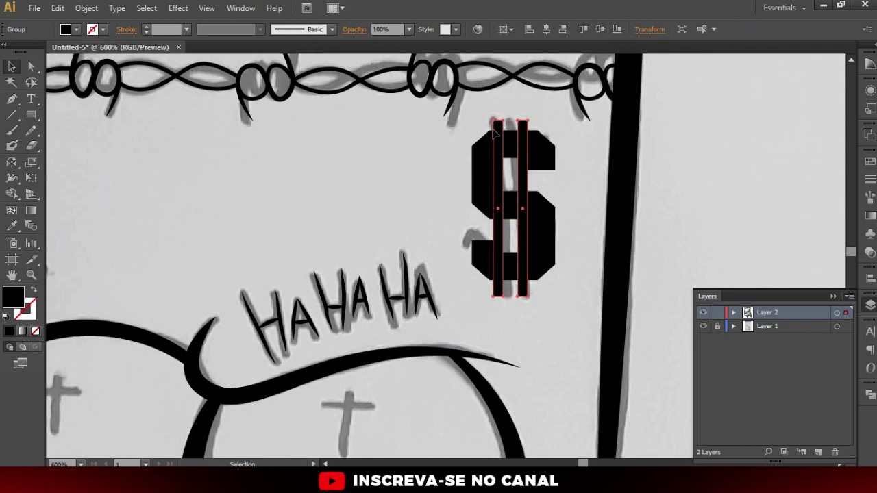
# - Center the bars on the S, move the $ onto the sketch, and tilt it
pyautogui.scroll(1, 496, 134)
pyautogui.keyDown('shift'); pyautogui.click(536, 163); pyautogui.keyUp('shift')
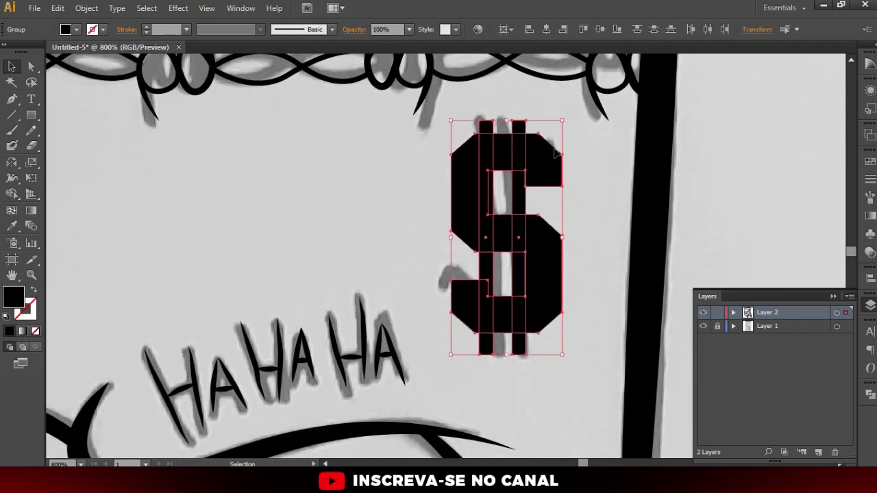
pyautogui.click(544, 34)
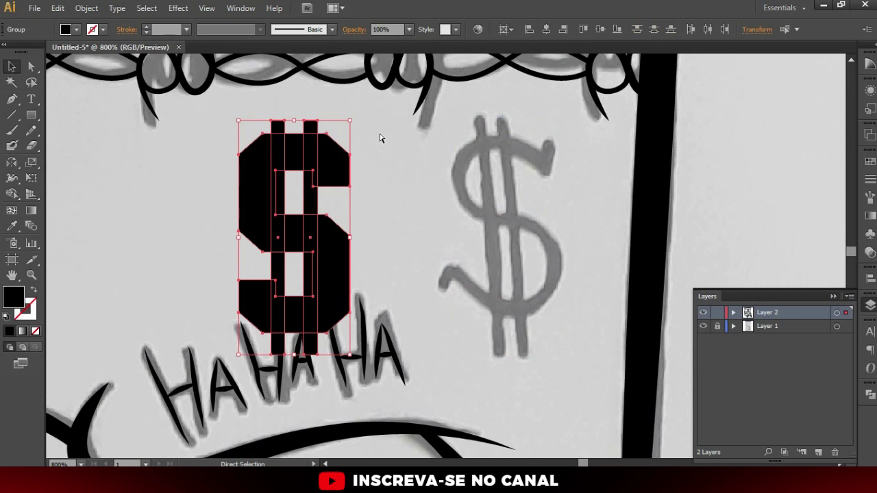
pyautogui.moveTo(313, 167); pyautogui.dragTo(529, 168)
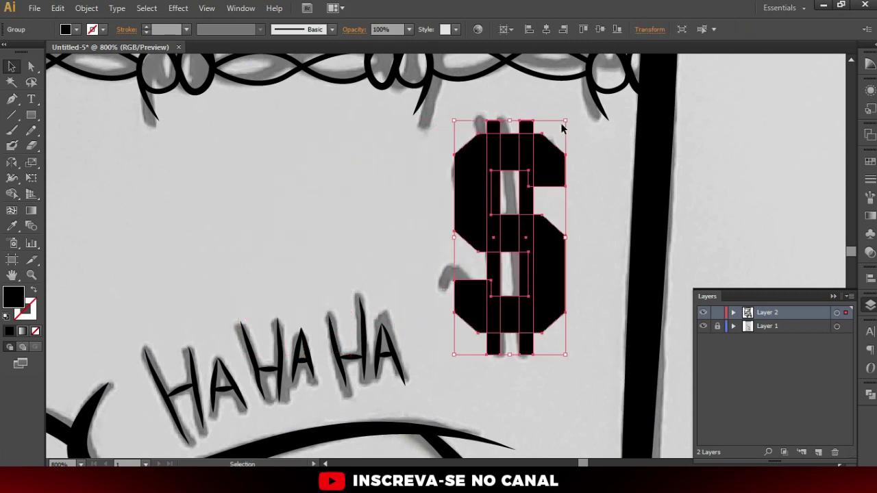
pyautogui.moveTo(572, 118); pyautogui.dragTo(597, 171)
pyautogui.click(597, 171)
pyautogui.scroll(-5, 492, 192)
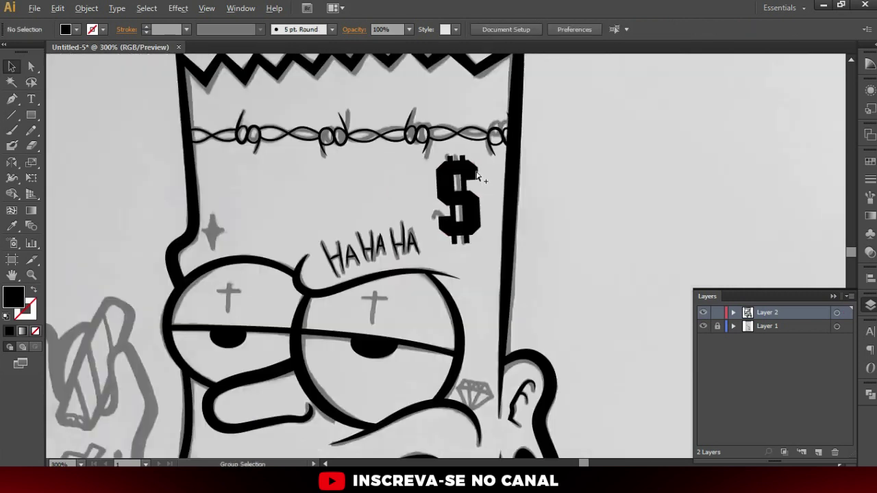
# - Hide the grey sketch layer and delete the blocky S from the forehead $, keeping its bars
pyautogui.click(703, 326)
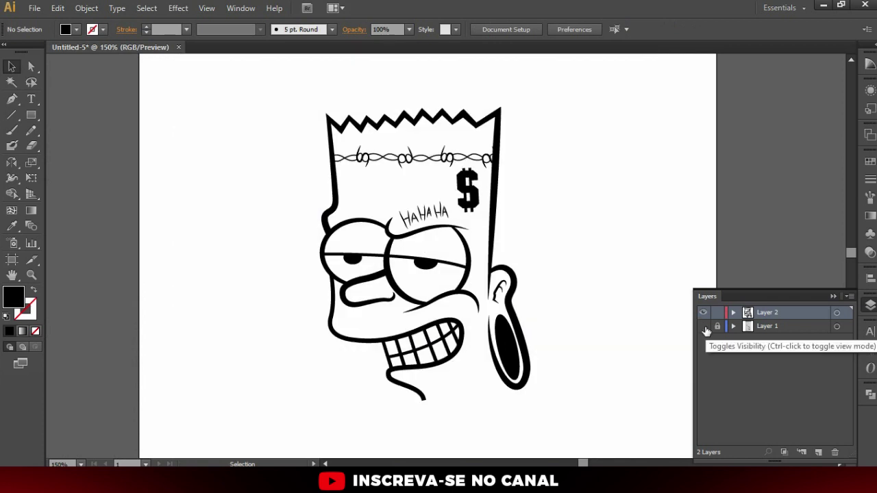
pyautogui.scroll(-3, 531, 212)
pyautogui.scroll(5, 510, 220)
pyautogui.scroll(2, 462, 223)
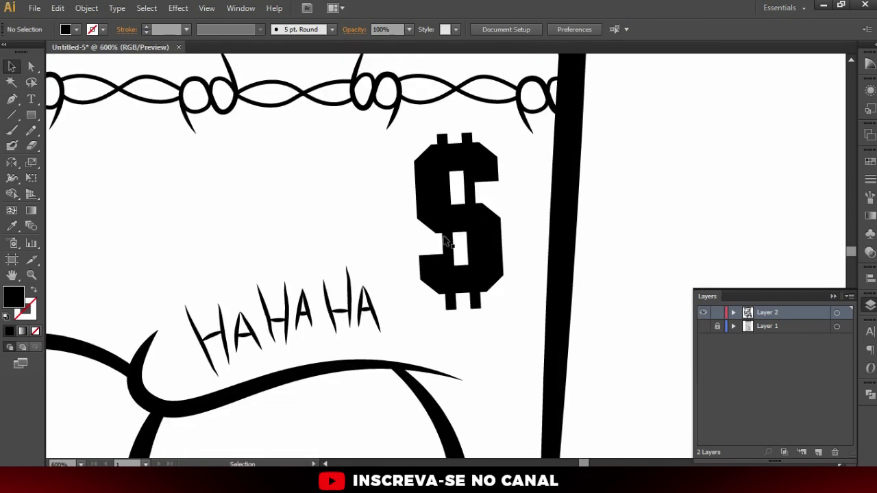
pyautogui.press('a')
pyautogui.click(489, 233)
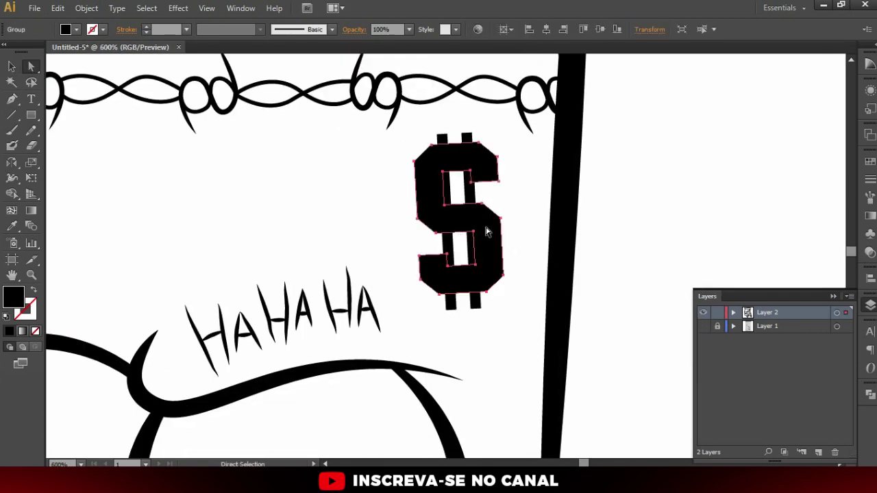
pyautogui.press('Delete')
# - Type a new S and set its font to Timeless-Normal, after briefly trying Arial
pyautogui.press('t')
pyautogui.click(362, 172)
pyautogui.write('S')
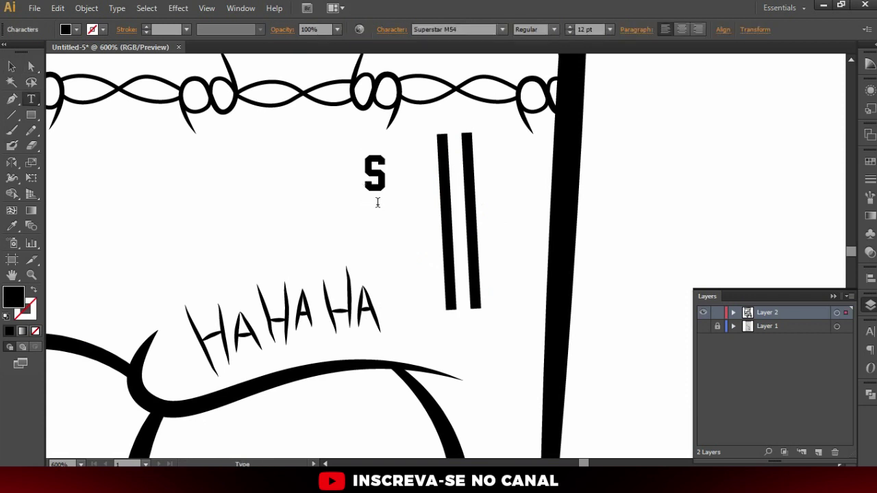
pyautogui.press('Escape')
pyautogui.click(488, 30)
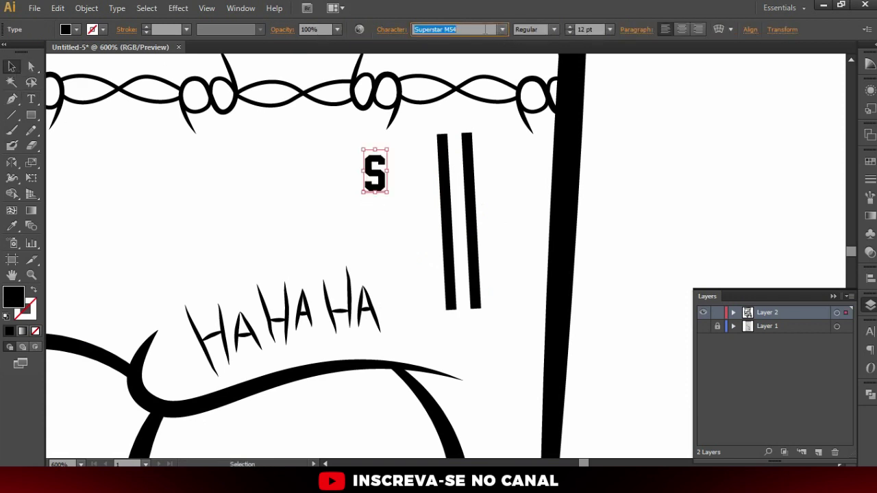
pyautogui.write('Arial')
pyautogui.press('Return')
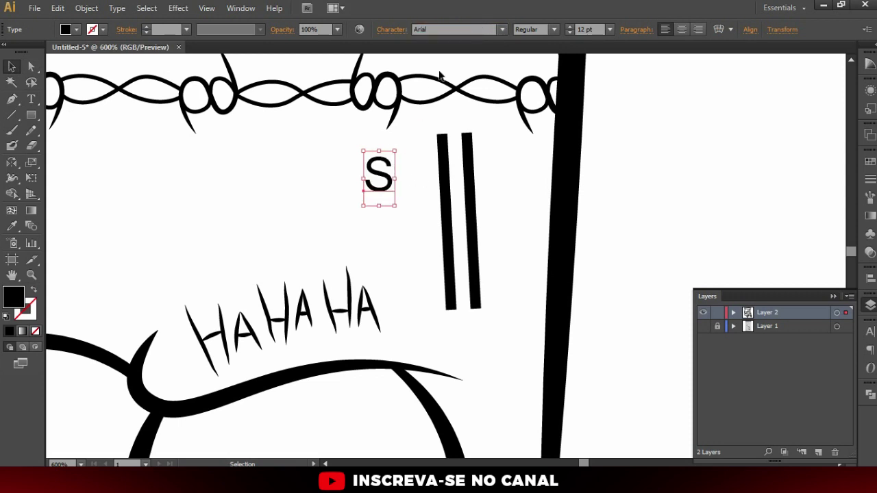
pyautogui.click(435, 29)
pyautogui.press('Return')
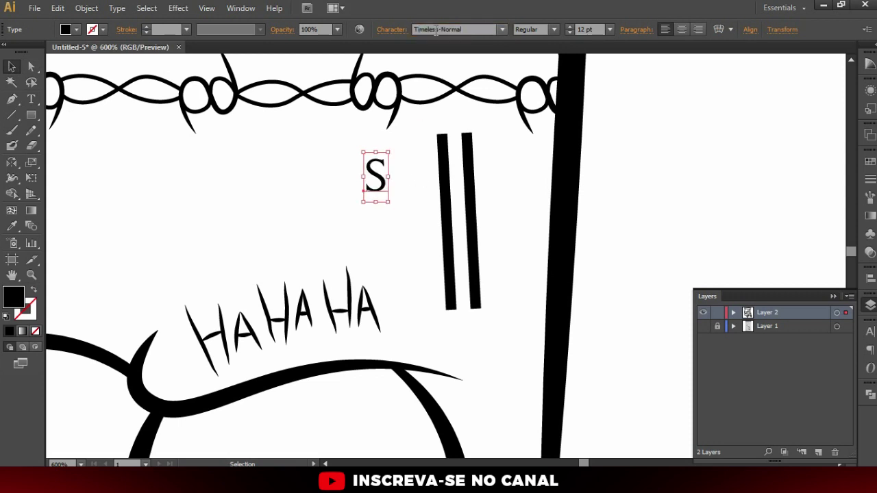
# - Enlarge the serif S, convert it to outlines, and place it between the $ bars
pyautogui.click(387, 200)
pyautogui.click(386, 198)
pyautogui.moveTo(386, 201); pyautogui.dragTo(407, 245)
pyautogui.moveTo(398, 178); pyautogui.dragTo(415, 226)
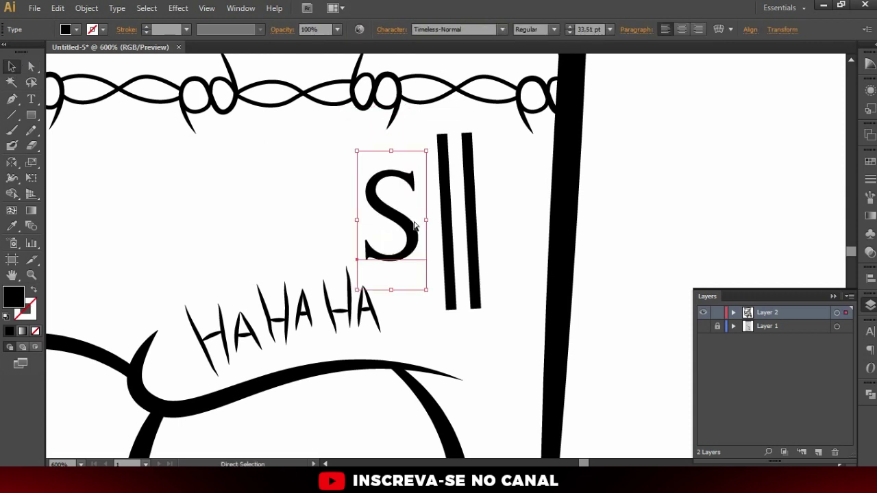
pyautogui.hotkey('ctrl', 'shift', 'o')
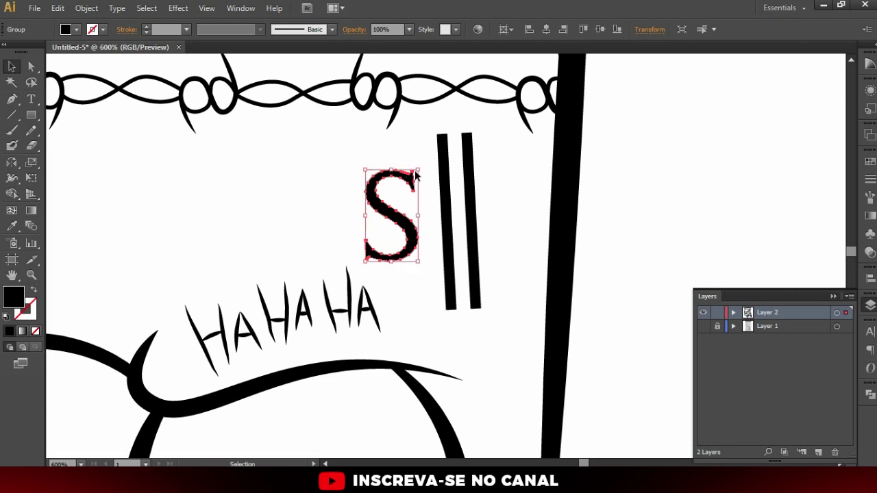
pyautogui.moveTo(414, 178)
pyautogui.mouseDown()
pyautogui.moveTo(428, 152)
pyautogui.moveTo(482, 166)
pyautogui.moveTo(499, 135)
pyautogui.mouseUp()
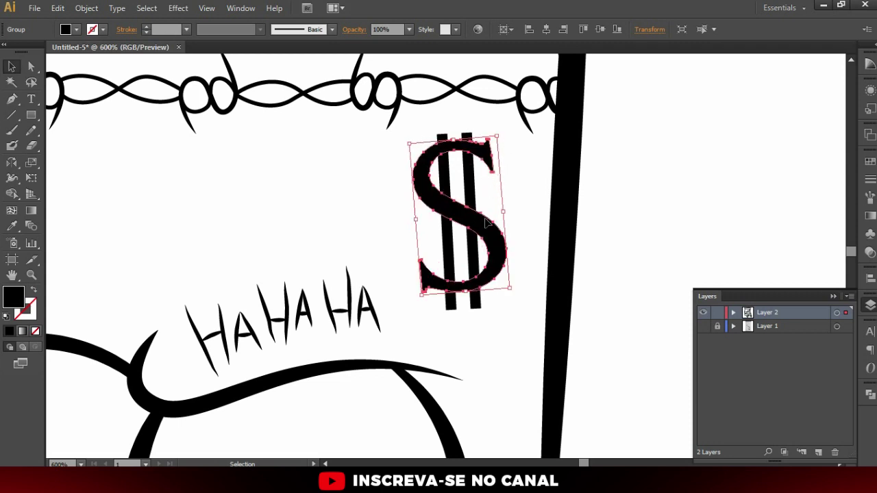
pyautogui.click(516, 254)
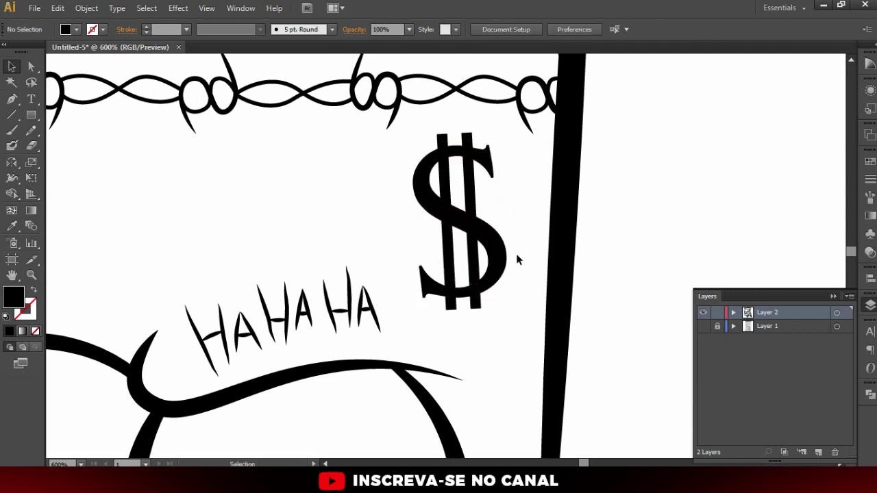
pyautogui.scroll(-4, 555, 229)
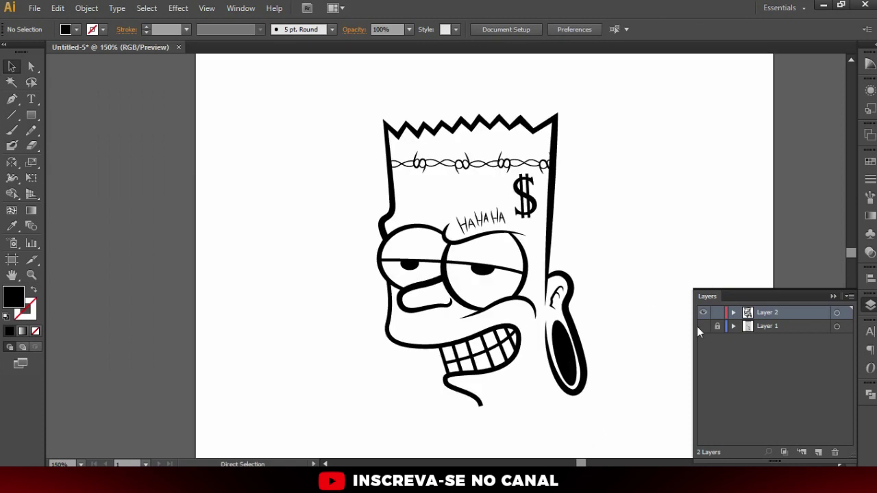
# - Show the sketch layer again and zoom in on the star beside the left eye
pyautogui.click(703, 326)
pyautogui.scroll(1, 363, 240)
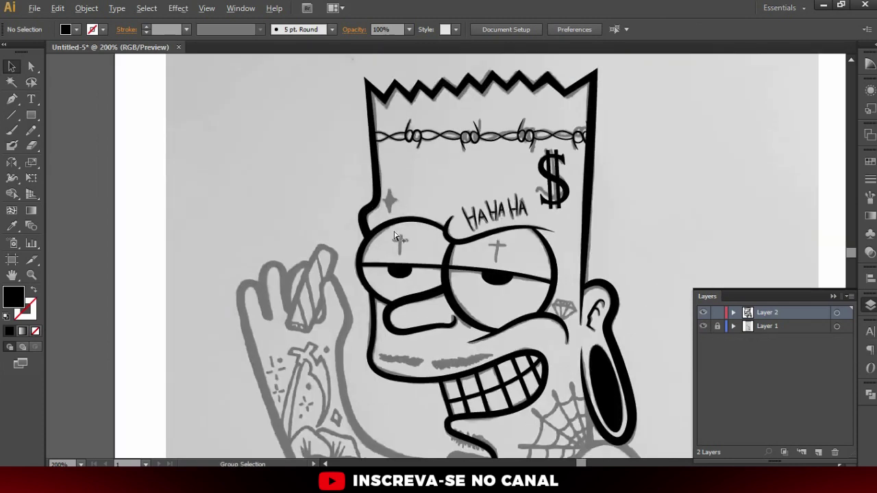
pyautogui.scroll(4, 377, 196)
pyautogui.press('p')
pyautogui.scroll(1, 425, 168)
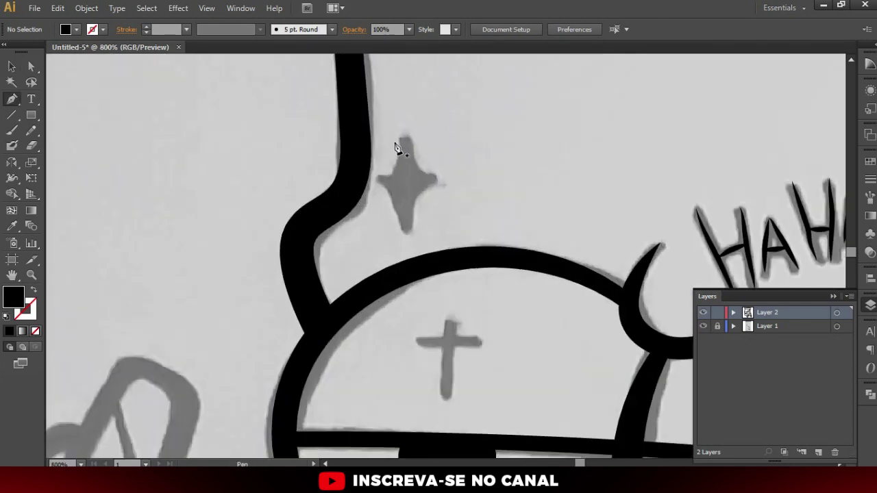
pyautogui.scroll(1, 400, 145)
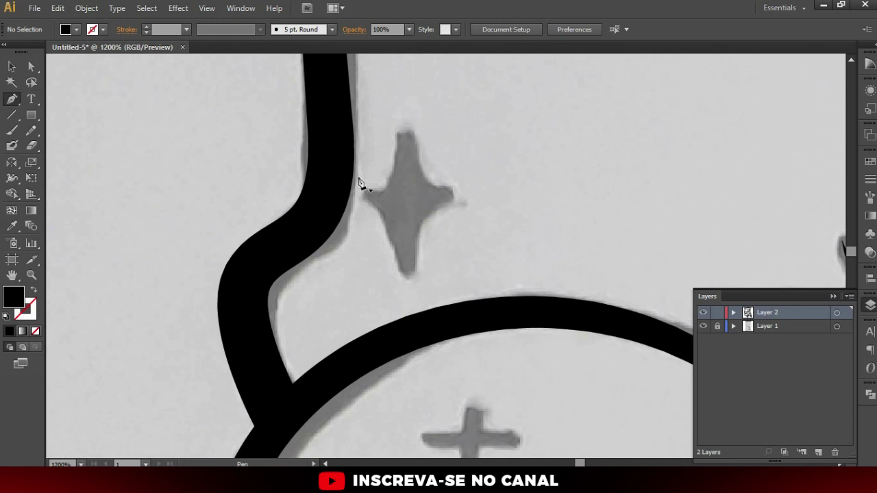
# - Trace the four-pointed star with the Pen as a closed black shape, then zoom out
pyautogui.click(404, 113)
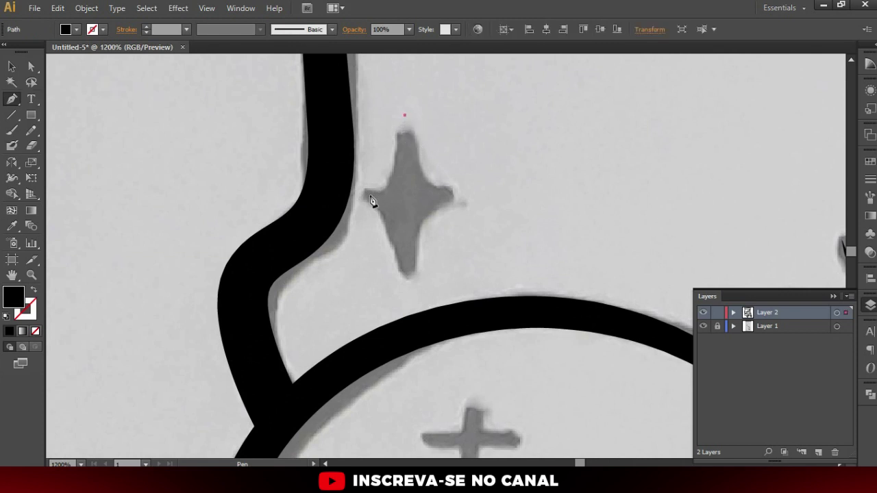
pyautogui.moveTo(334, 212); pyautogui.dragTo(469, 188)
pyautogui.click(399, 271)
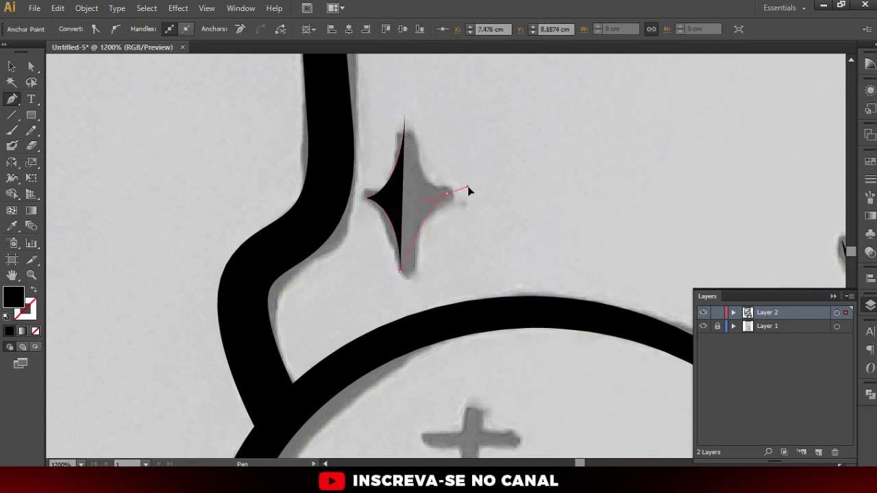
pyautogui.click(404, 117)
pyautogui.press('v')
pyautogui.click(449, 170)
pyautogui.hotkey('ctrl', '-')
pyautogui.hotkey('ctrl', '-')
pyautogui.hotkey('ctrl', '-')
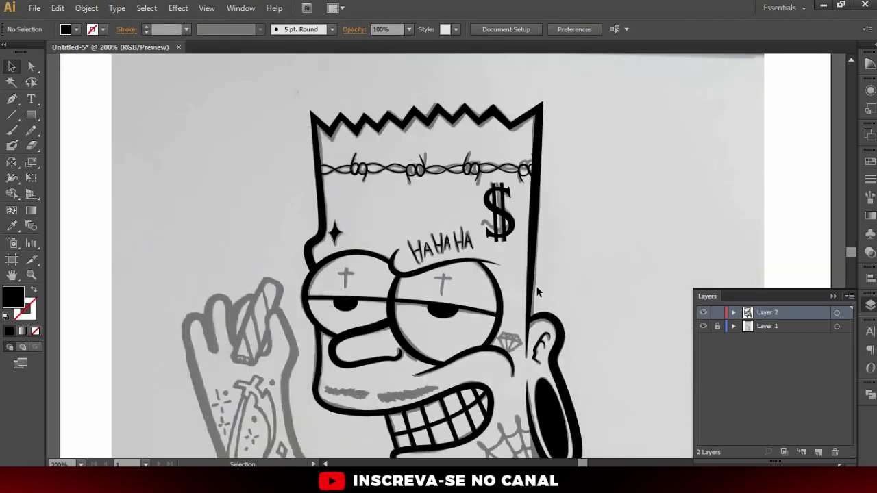
# - Toggle the sketch layer to check the linework and zoom to the left forehead cross
pyautogui.click(703, 326)
pyautogui.click(703, 326)
pyautogui.scroll(2, 445, 293)
pyautogui.scroll(1, 446, 293)
pyautogui.hscroll(-3, 210, 249)
pyautogui.press('p')
pyautogui.scroll(2, 259, 246)
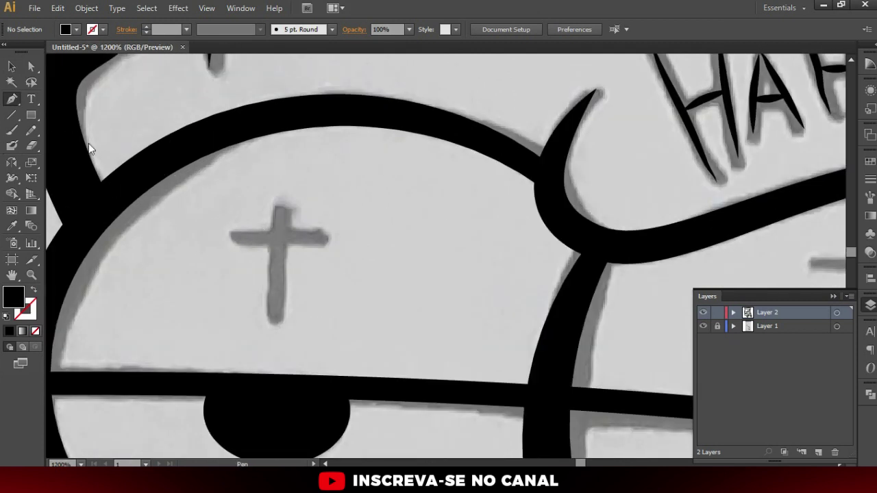
# - Trace the left forehead cross freehand with the Pencil tool
pyautogui.click(34, 133)
pyautogui.scroll(1, 313, 215)
pyautogui.scroll(1, 284, 225)
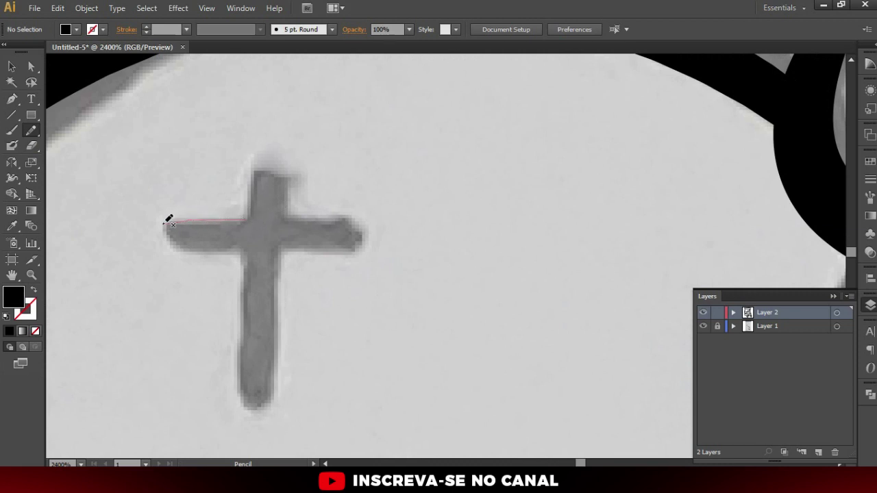
pyautogui.moveTo(165, 233)
pyautogui.mouseDown()
pyautogui.moveTo(247, 346)
pyautogui.moveTo(280, 252)
pyautogui.moveTo(336, 244)
pyautogui.moveTo(362, 226)
pyautogui.mouseUp()
pyautogui.moveTo(309, 219)
pyautogui.mouseDown()
pyautogui.moveTo(287, 206)
pyautogui.moveTo(287, 177)
pyautogui.moveTo(254, 196)
pyautogui.moveTo(252, 211)
pyautogui.mouseUp()
pyautogui.scroll(-5, 274, 268)
pyautogui.scroll(-2, 274, 262)
# - Move the right black cross down onto its sketch and stretch it upward to fit
pyautogui.press('v')
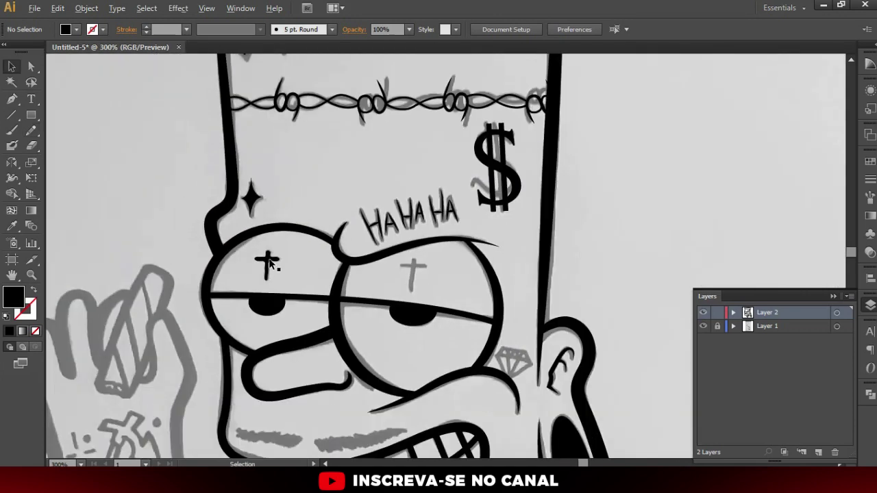
pyautogui.click(413, 269)
pyautogui.scroll(2, 413, 269)
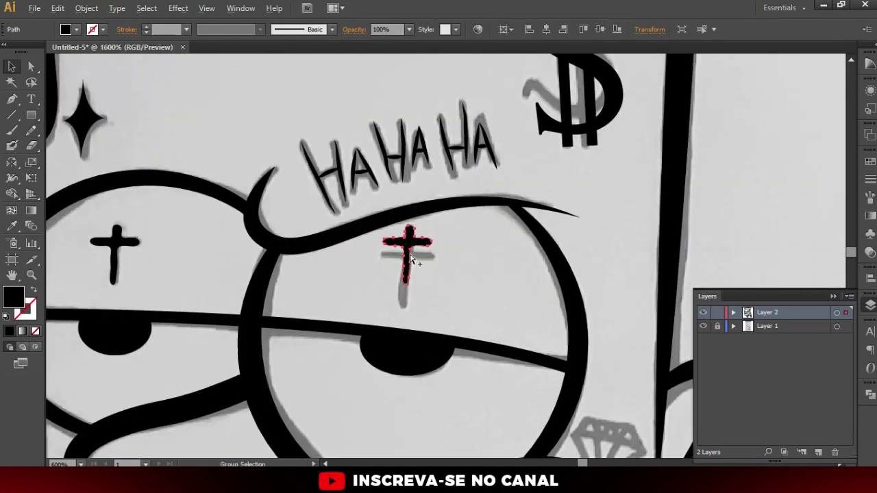
pyautogui.scroll(3, 411, 250)
pyautogui.moveTo(408, 238); pyautogui.dragTo(402, 286)
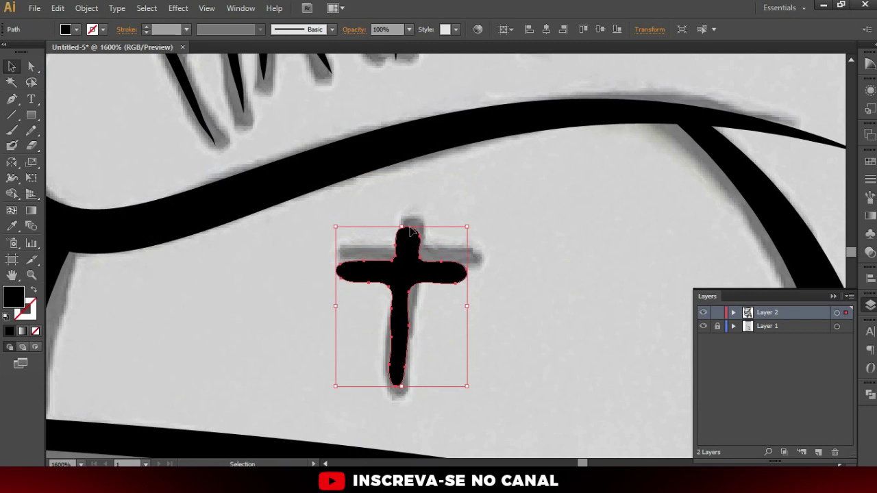
pyautogui.moveTo(401, 226); pyautogui.dragTo(402, 220)
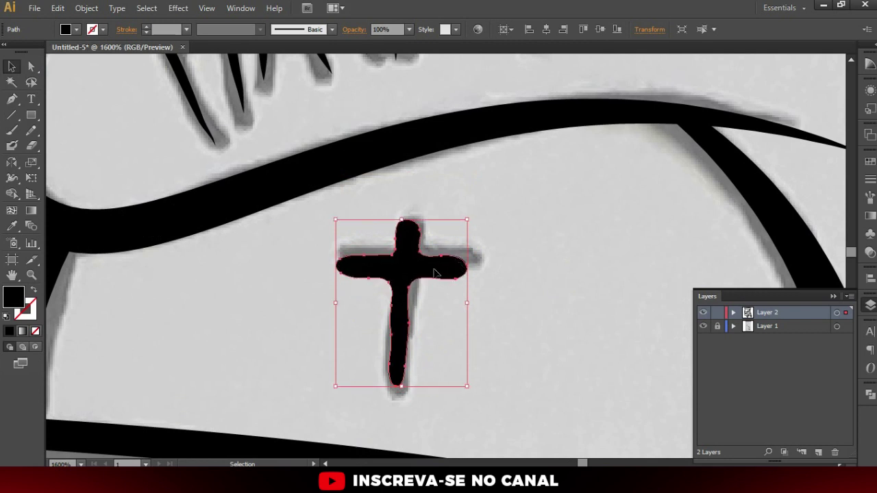
# - Adjust the right cross's stem anchors with Direct Selection, then show the sketch layer
pyautogui.press('a')
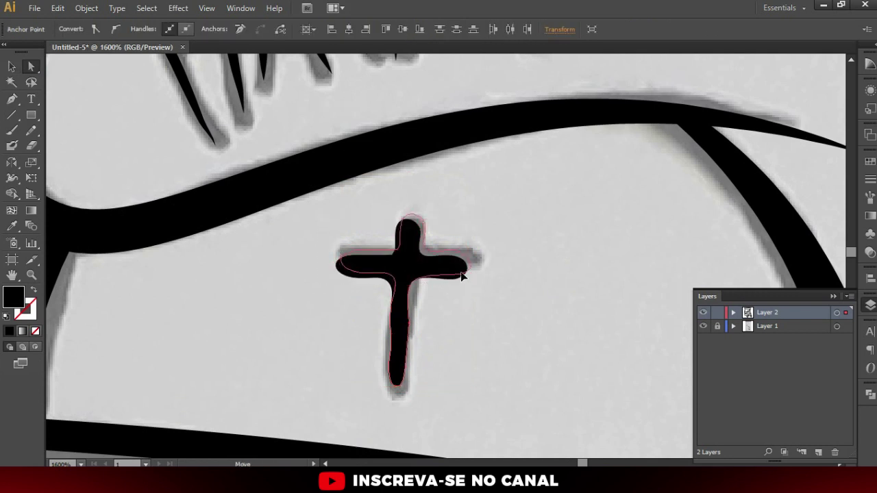
pyautogui.hotkey('ctrl', 'z')
pyautogui.press('p')
pyautogui.press('a')
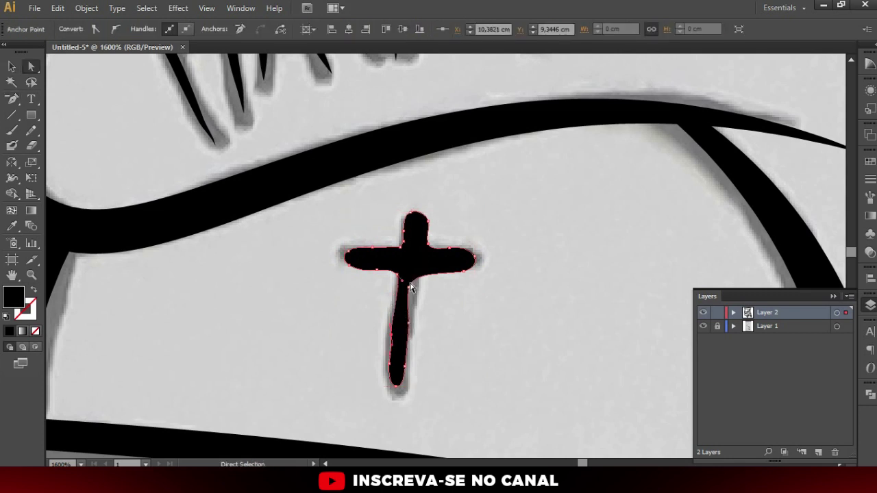
pyautogui.click(408, 292)
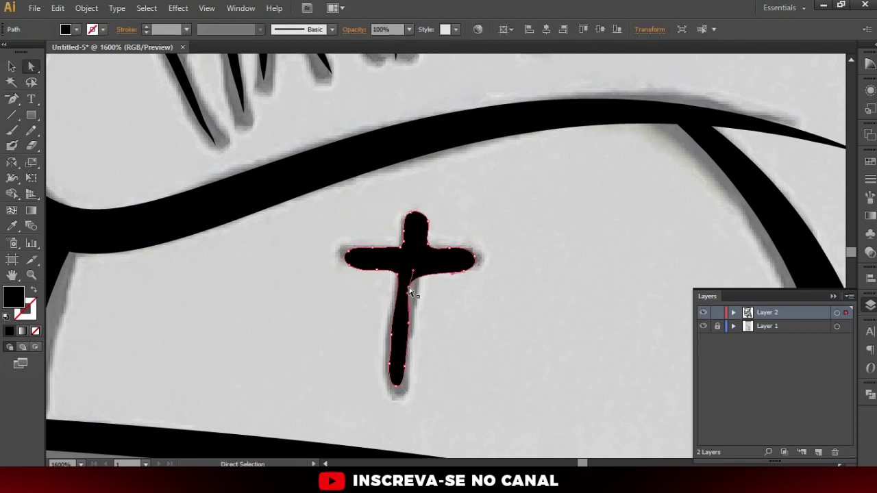
pyautogui.click(425, 311)
pyautogui.press('v')
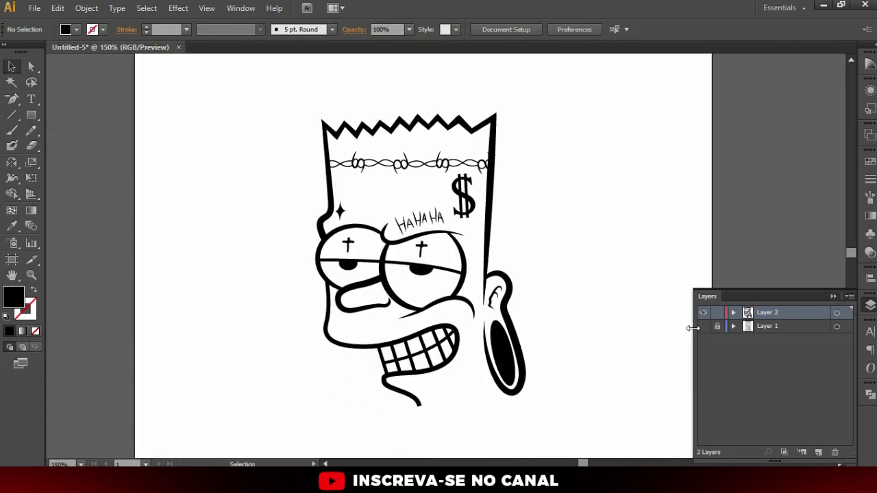
pyautogui.click(703, 326)
pyautogui.hotkey('ctrl', '+')
pyautogui.hotkey('ctrl', '+')
# - Select the barbed-wire strands across the forehead and set their stroke weight to 2 pt
pyautogui.press('a')
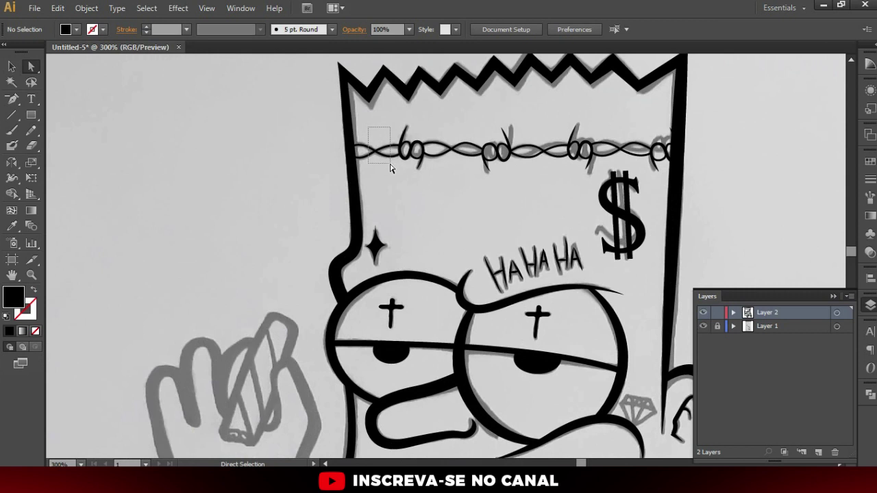
pyautogui.keyDown('shift'); pyautogui.click(452, 141); pyautogui.keyUp('shift')
pyautogui.moveTo(548, 169); pyautogui.dragTo(570, 165)
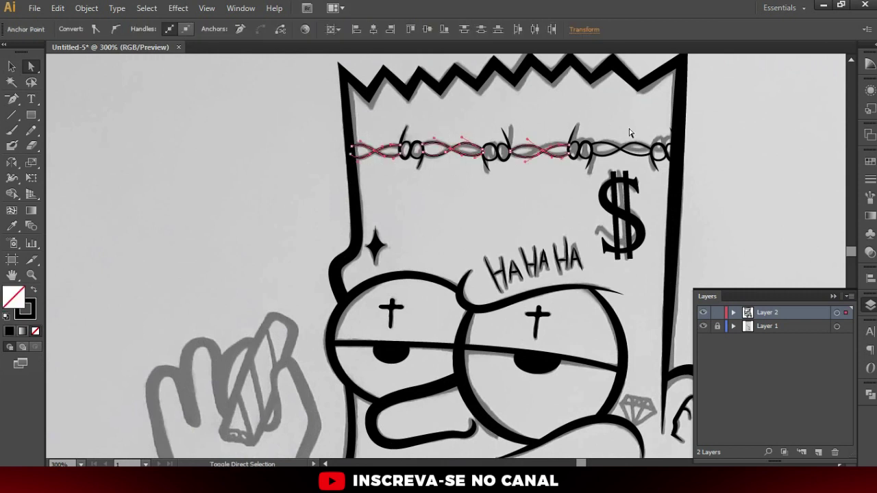
pyautogui.moveTo(637, 166); pyautogui.dragTo(639, 167)
pyautogui.press('v')
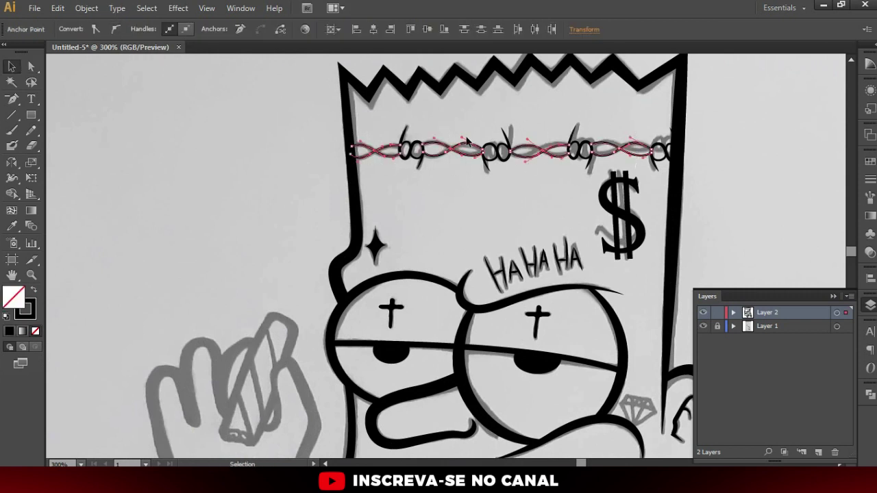
pyautogui.click(376, 209)
pyautogui.click(377, 159)
pyautogui.hotkey('ctrl', '+')
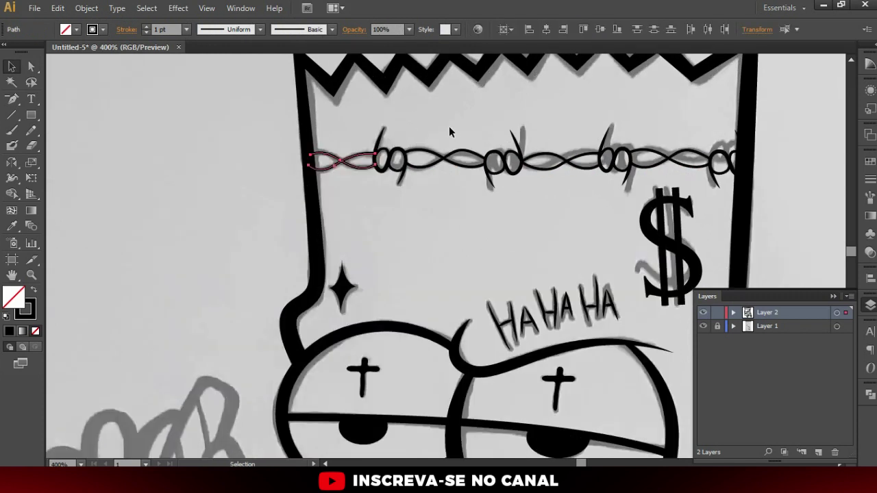
pyautogui.moveTo(588, 185); pyautogui.dragTo(589, 186)
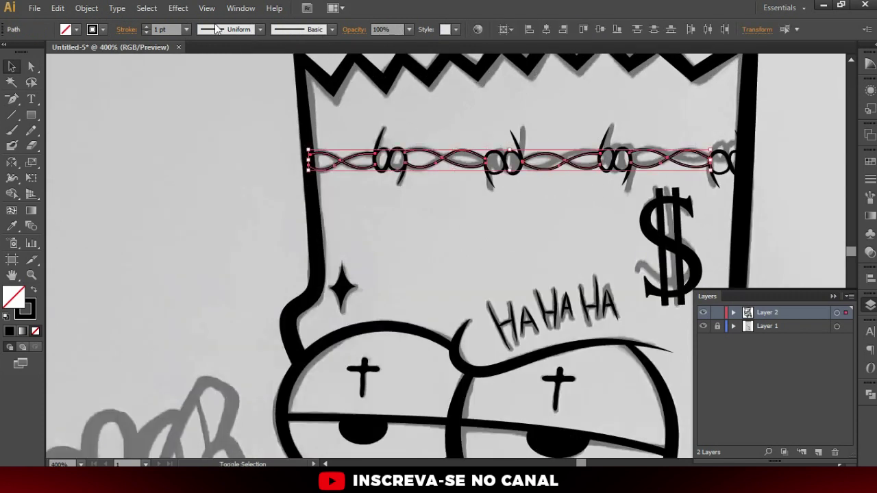
pyautogui.click(146, 26)
# - Zoom in and out and toggle the sketch layer to review the thicker wire
pyautogui.click(179, 189)
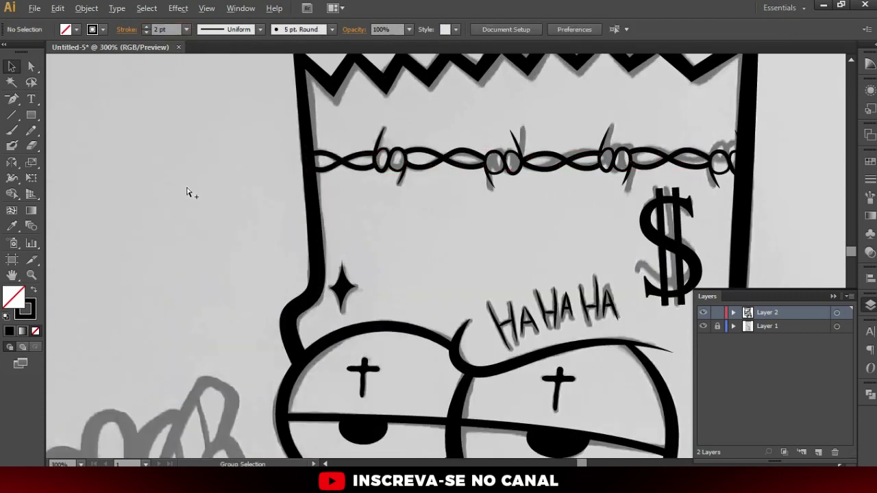
pyautogui.hotkey('ctrl', '-')
pyautogui.hotkey('ctrl', '-')
pyautogui.hotkey('ctrl', '+')
pyautogui.hotkey('ctrl', '+')
pyautogui.hotkey('ctrl', '+')
pyautogui.hotkey('ctrl', '-')
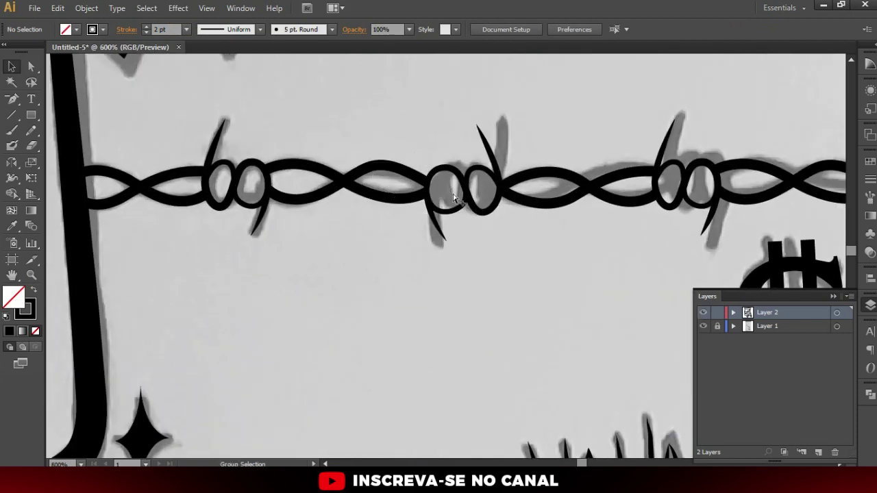
pyautogui.hotkey('ctrl', '-')
pyautogui.hotkey('ctrl', '-')
pyautogui.hotkey('ctrl', '-')
pyautogui.click(704, 327)
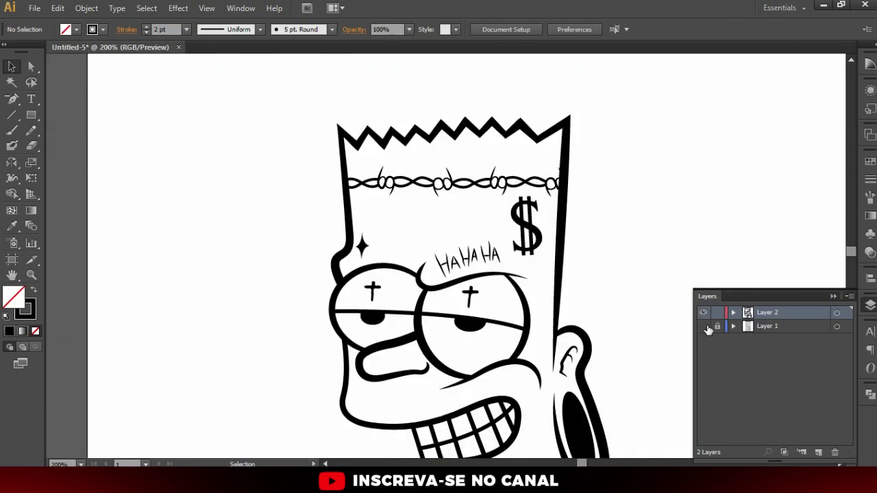
pyautogui.click(704, 327)
pyautogui.hotkey('ctrl', '-')
pyautogui.hotkey('ctrl', '+')
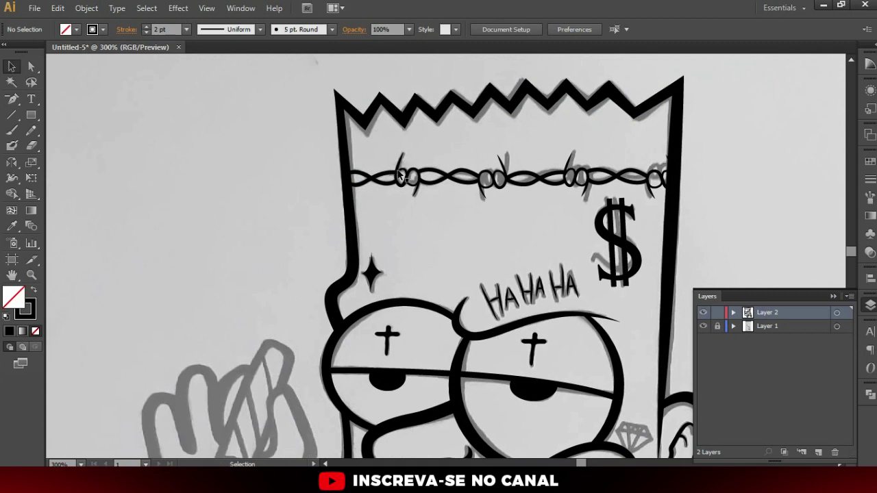
# - Select the whole barbed-wire line, then zoom out and toggle the sketch for a final check
pyautogui.click(404, 167)
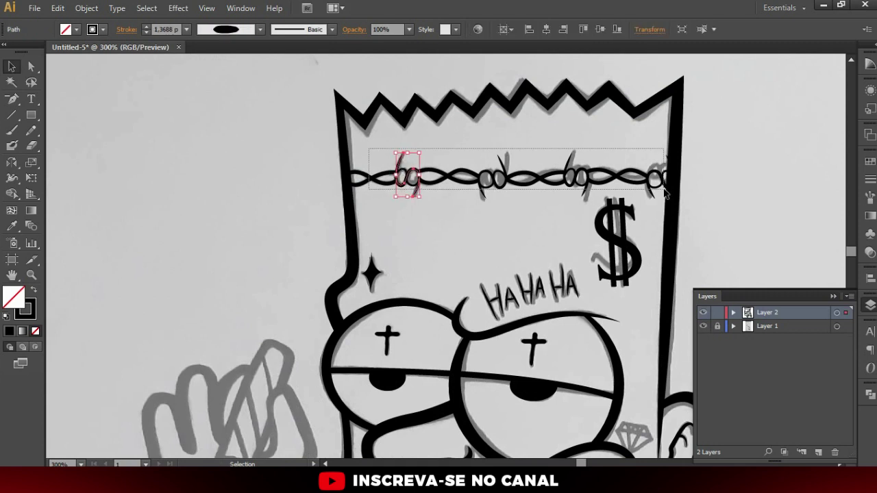
pyautogui.hotkey('ctrl', 'a')
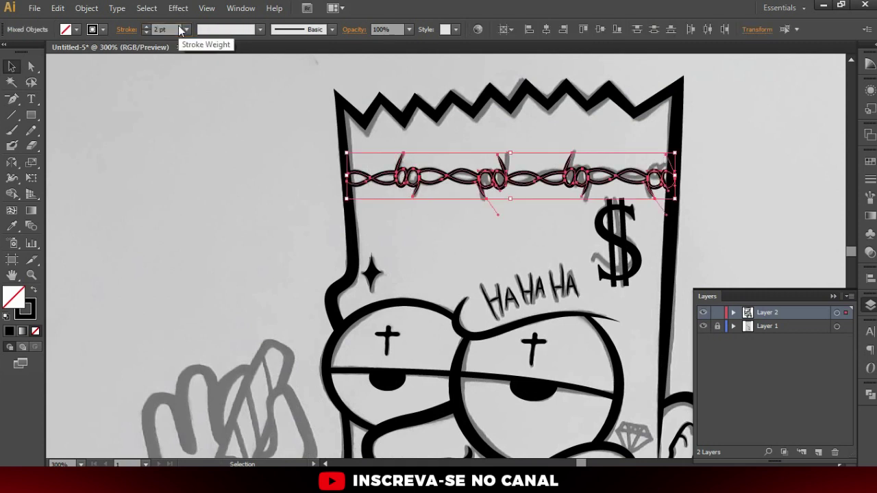
pyautogui.click(459, 211)
pyautogui.hotkey('ctrl', '-')
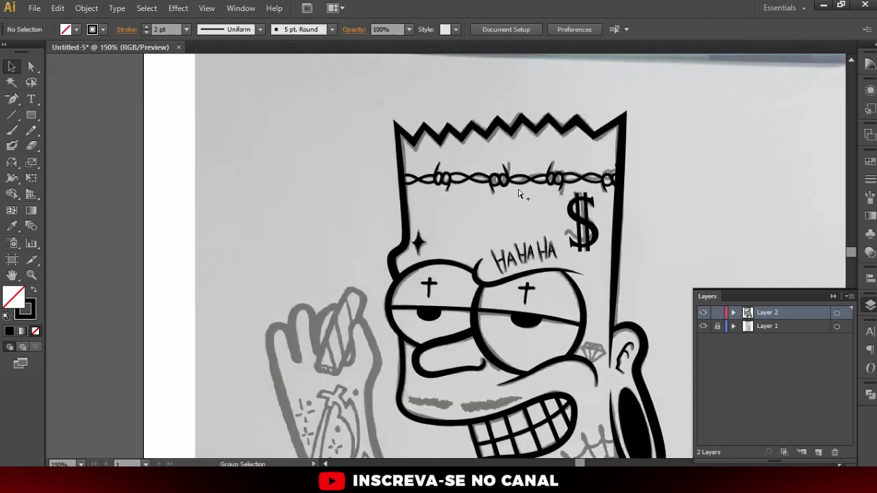
pyautogui.hotkey('ctrl', '-')
pyautogui.click(702, 327)
pyautogui.click(702, 327)
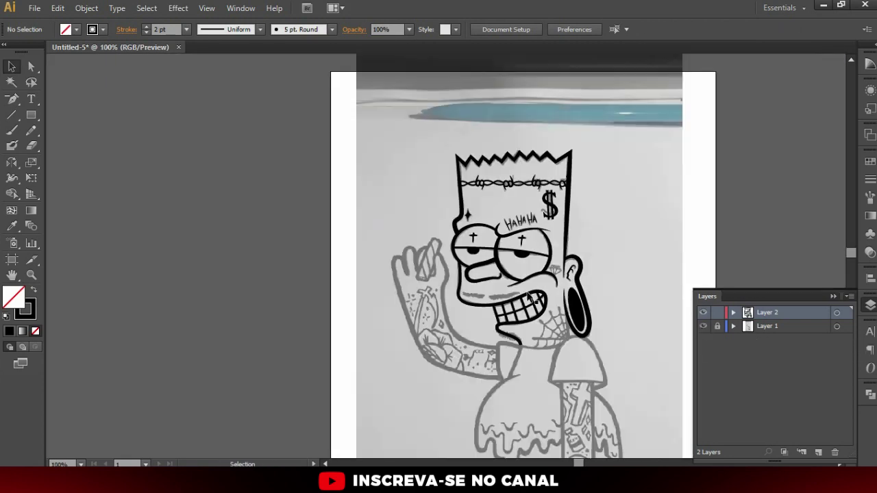
# - Trace the closed outer outline of the diamond tattoo beside the ear with the Pen tool
pyautogui.hotkey('ctrl', '+')
pyautogui.scroll(-1, 577, 303)
pyautogui.scroll(1, 569, 235)
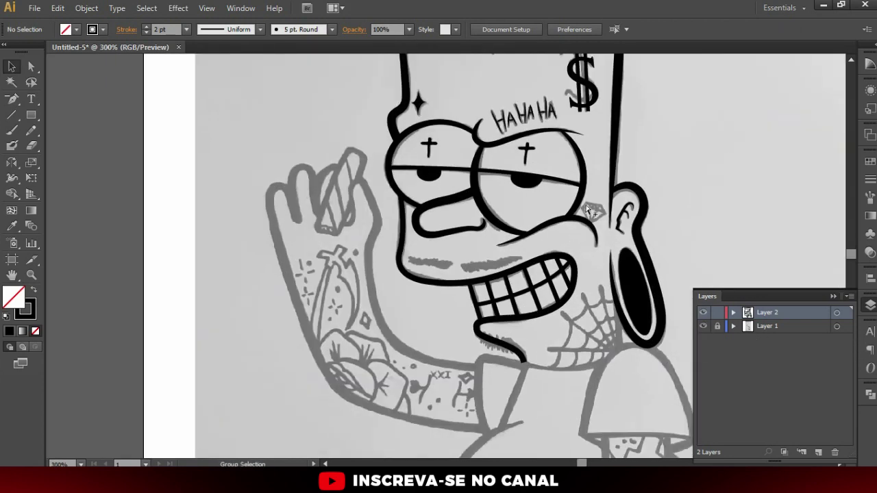
pyautogui.scroll(2, 575, 219)
pyautogui.scroll(2, 580, 199)
pyautogui.scroll(1, 548, 198)
pyautogui.press('p')
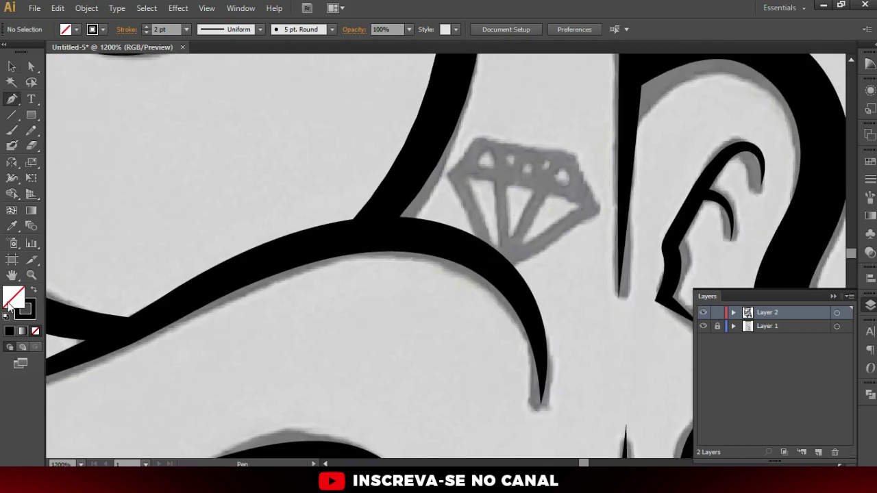
pyautogui.click(482, 255)
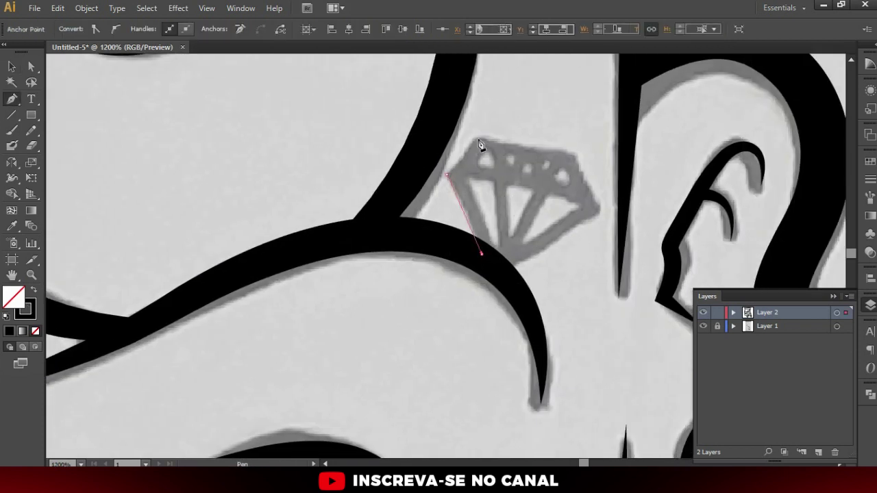
pyautogui.click(442, 174)
pyautogui.click(480, 140)
pyautogui.click(572, 156)
pyautogui.click(595, 206)
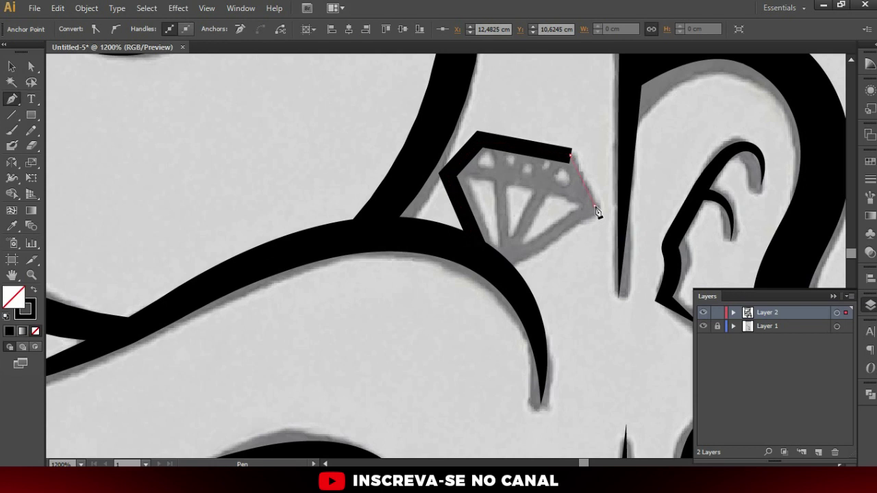
pyautogui.click(482, 254)
pyautogui.press('a')
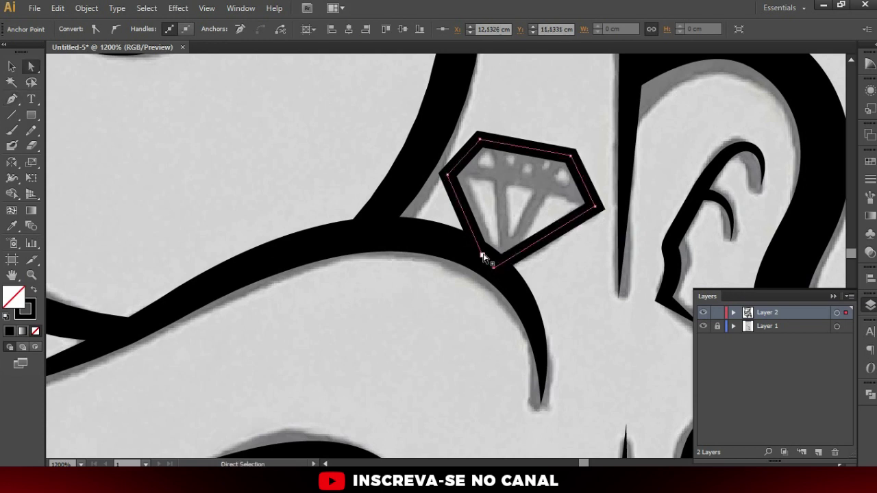
pyautogui.click(512, 153)
pyautogui.press('v')
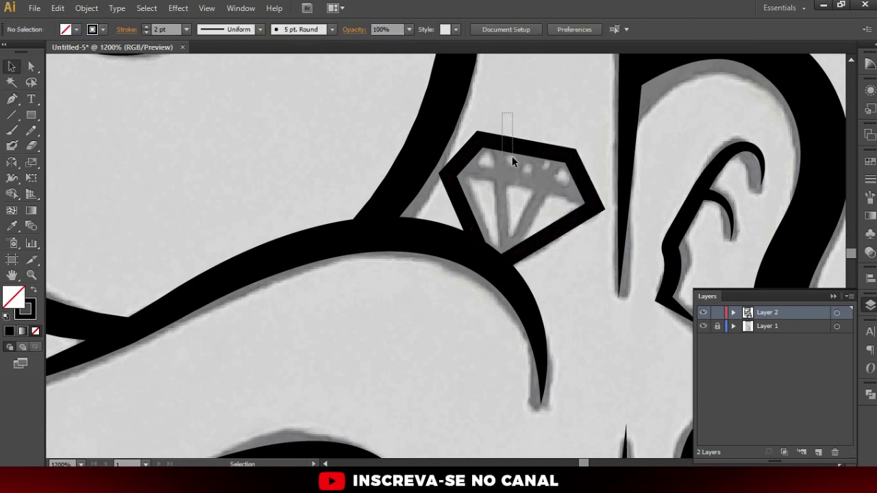
pyautogui.click(512, 156)
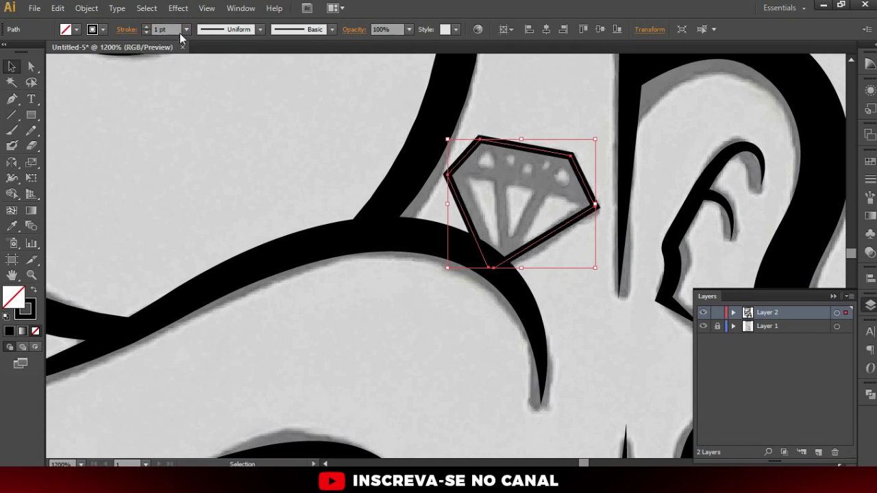
pyautogui.click(570, 100)
# - Draw the straight crown line across the diamond from its left corner to its right corner
pyautogui.press('p')
pyautogui.click(447, 176)
pyautogui.click(596, 206)
pyautogui.press('v')
pyautogui.click(597, 222)
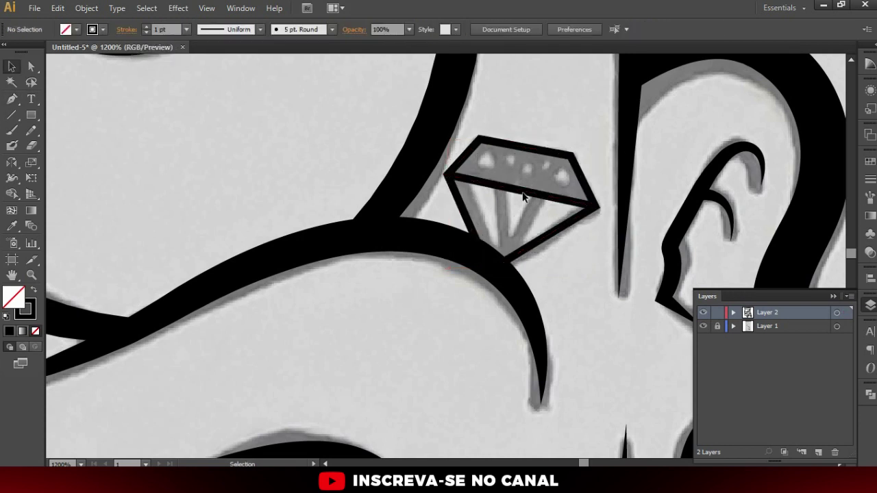
# - Draw the V-shaped lower facet lines meeting at the bottom point, then pull that point lower
pyautogui.press('p')
pyautogui.click(497, 188)
pyautogui.click(489, 255)
pyautogui.click(540, 197)
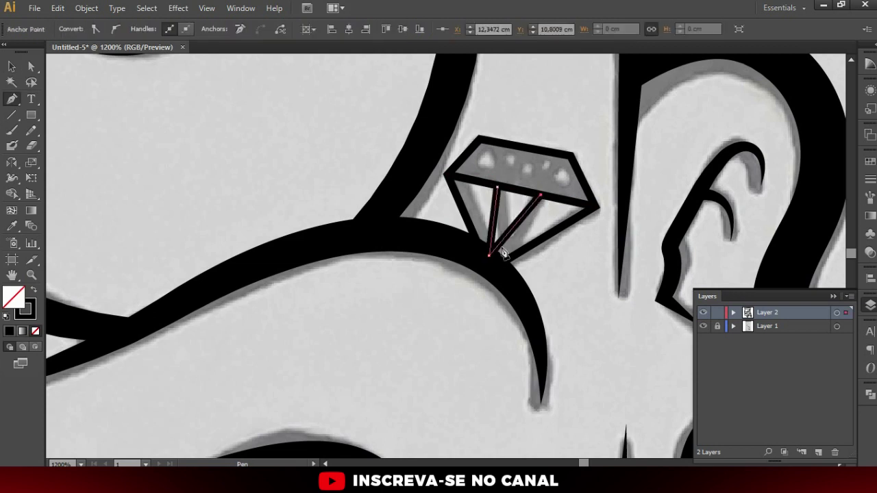
pyautogui.press('a')
pyautogui.moveTo(489, 256); pyautogui.dragTo(489, 267)
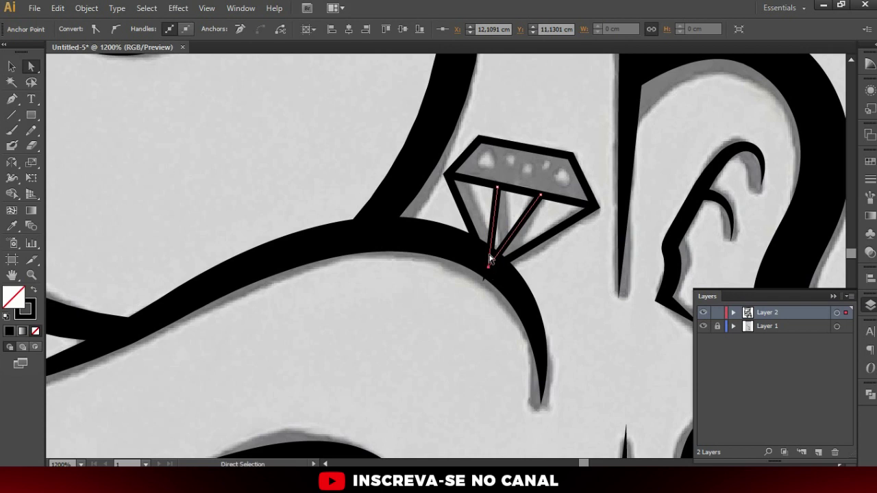
pyautogui.moveTo(497, 188); pyautogui.dragTo(494, 187)
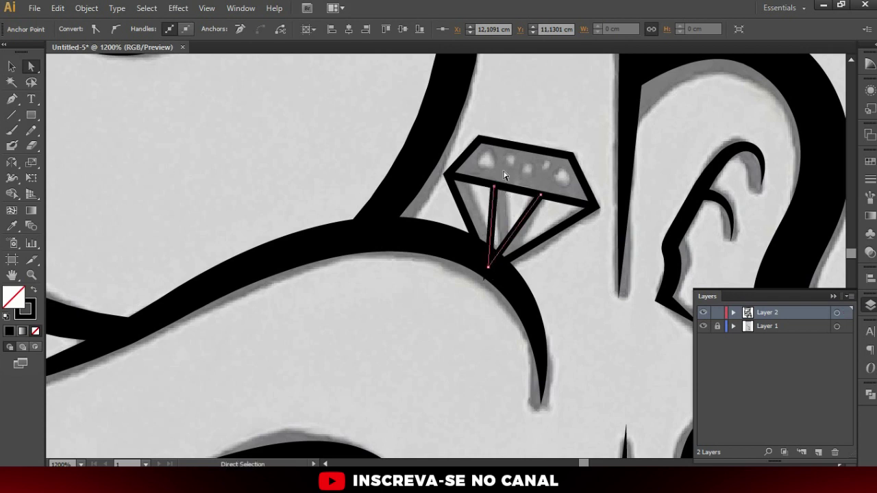
pyautogui.click(506, 175)
# - Draw a first zigzag of top facets between the diamond's top edge and crown line
pyautogui.press('p')
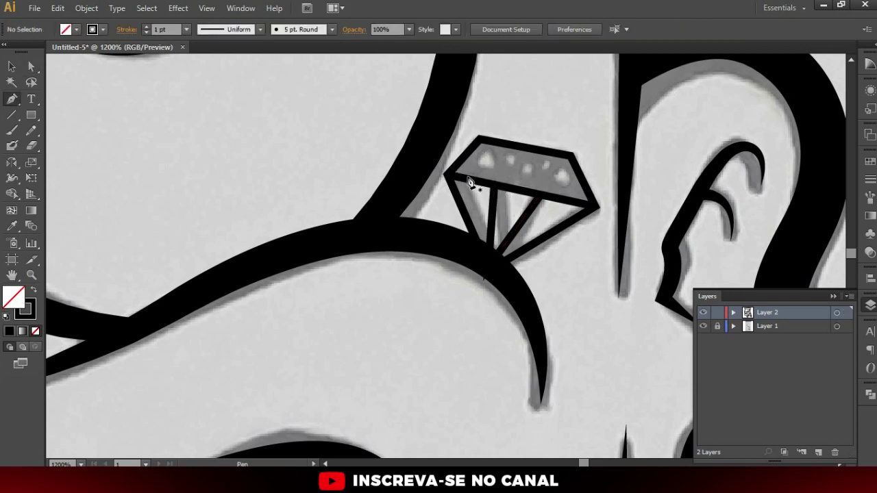
pyautogui.click(480, 139)
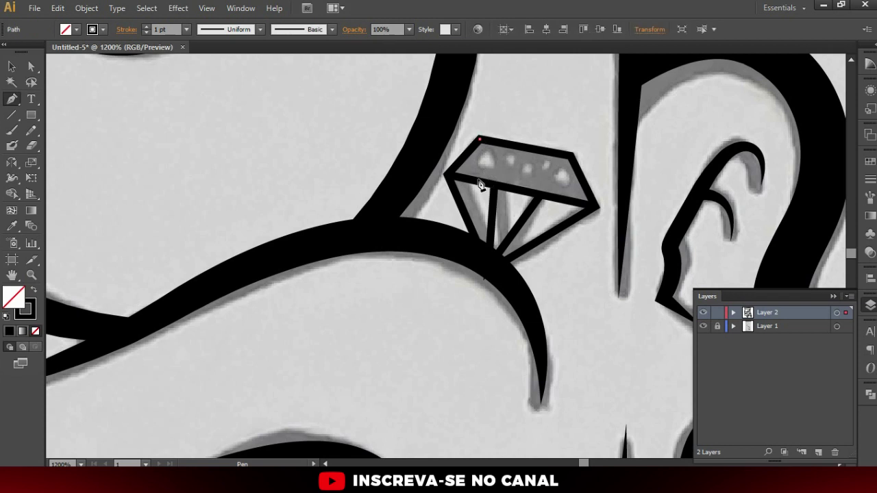
pyautogui.click(473, 180)
pyautogui.click(514, 144)
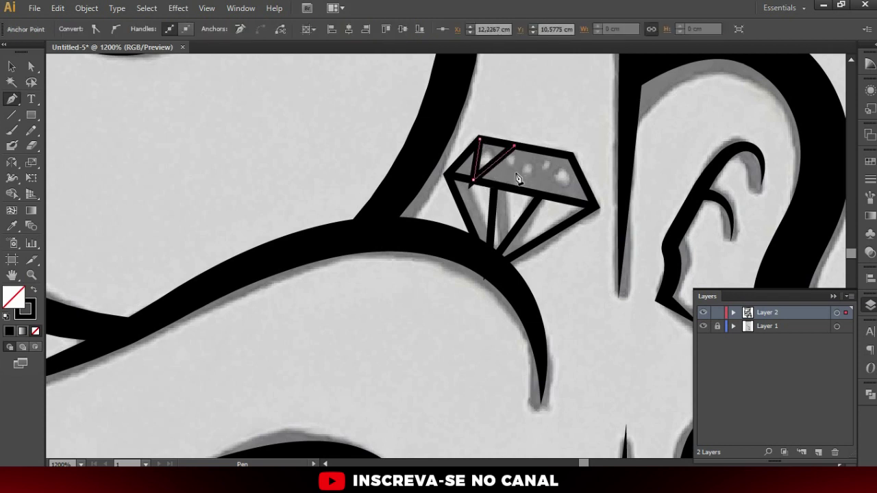
pyautogui.click(519, 189)
pyautogui.click(548, 156)
pyautogui.click(569, 202)
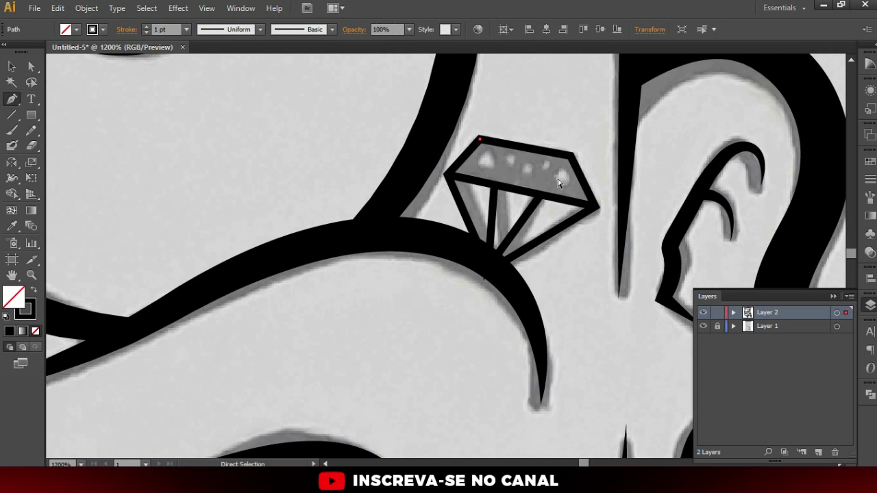
pyautogui.scroll(-5, 558, 182)
pyautogui.scroll(6, 505, 176)
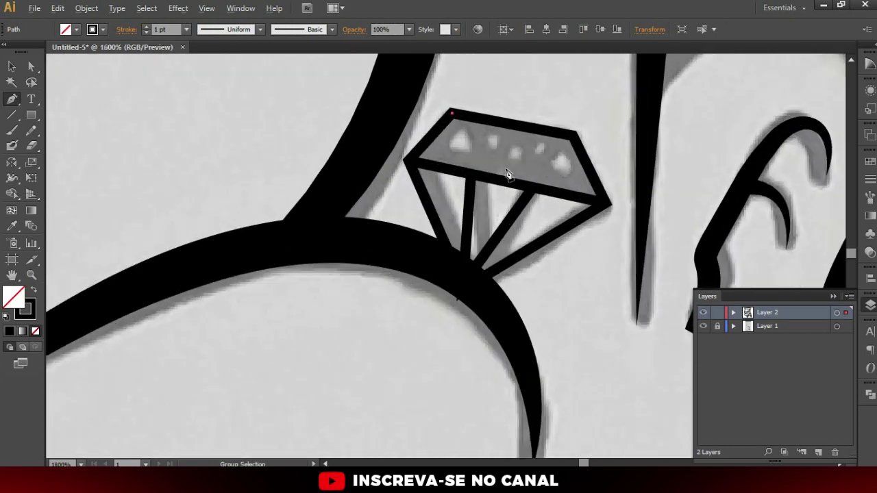
pyautogui.keyDown('ctrl'); pyautogui.click(436, 161); pyautogui.keyUp('ctrl')
# - Redraw the crown zigzag facets across the diamond's top, undoing misplaced points
pyautogui.click(453, 119)
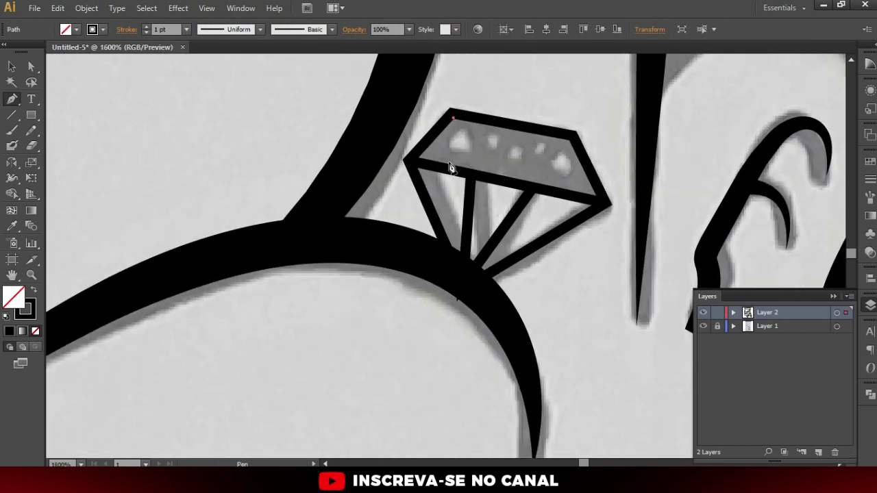
pyautogui.click(441, 165)
pyautogui.click(474, 121)
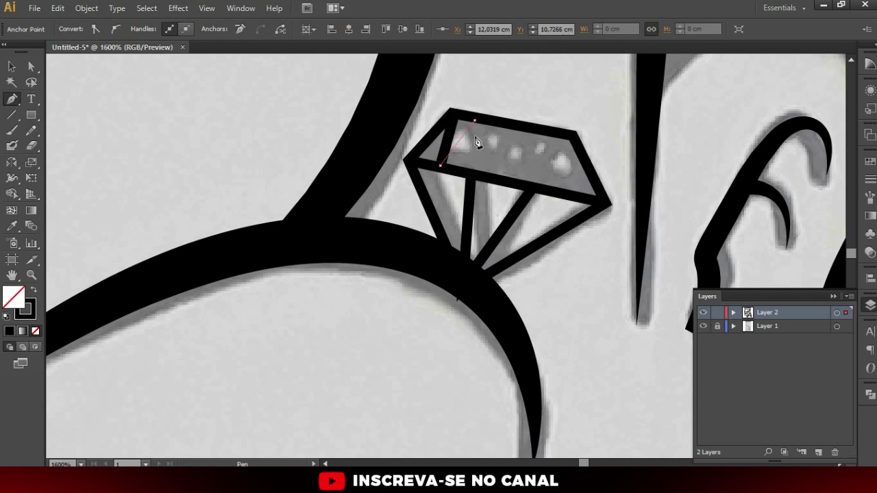
pyautogui.click(472, 169)
pyautogui.hotkey('ctrl', 'z')
pyautogui.hotkey('ctrl', 'z')
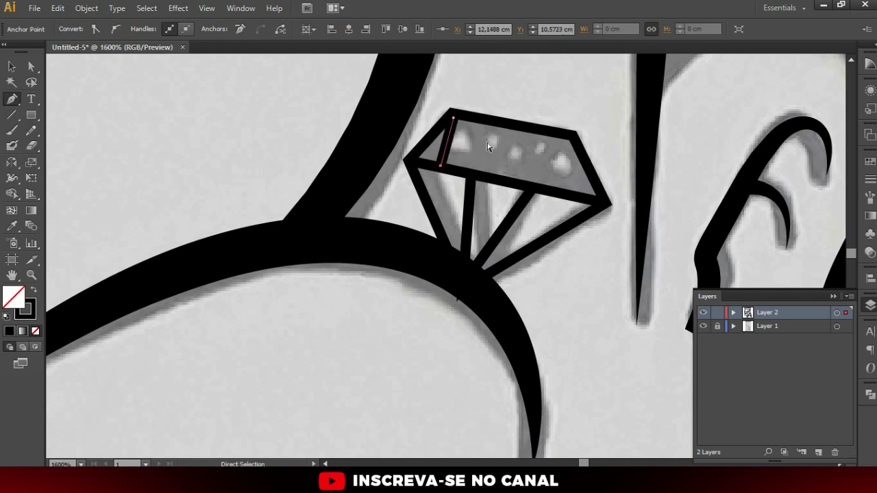
pyautogui.click(492, 116)
pyautogui.click(498, 179)
pyautogui.click(546, 133)
pyautogui.click(564, 194)
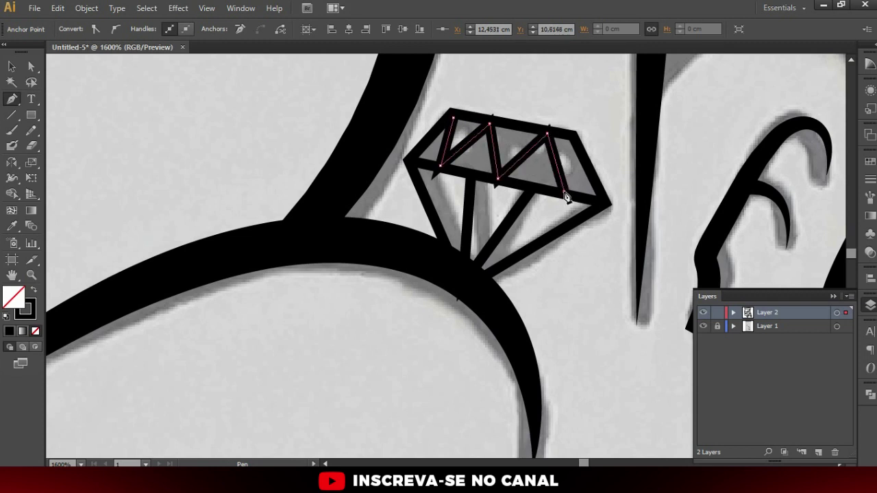
pyautogui.press('v')
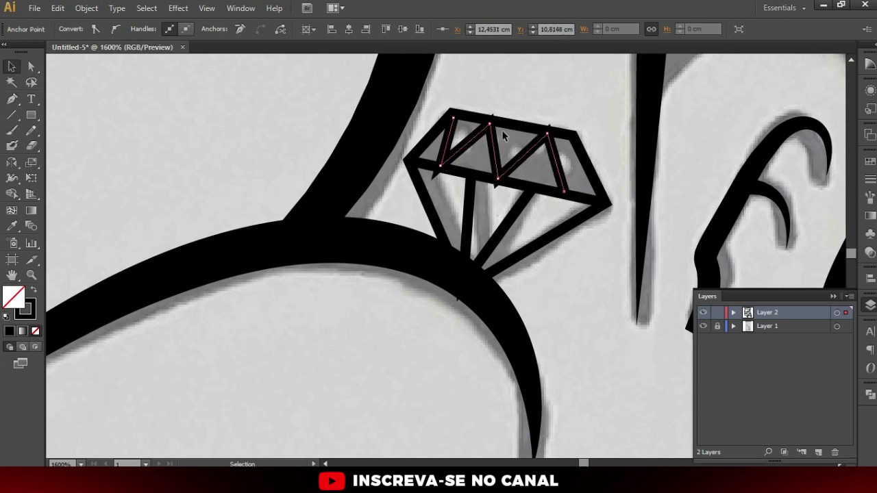
pyautogui.scroll(1, 478, 141)
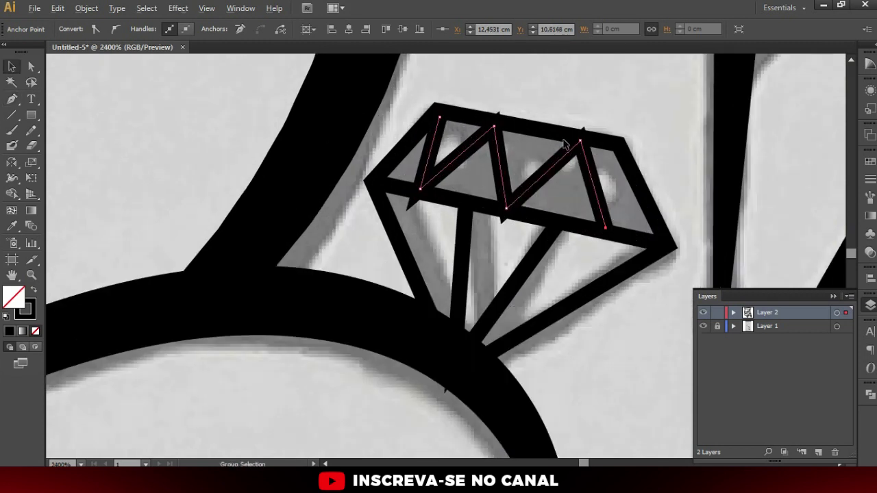
# - Change the corner style of the zigzag path's stroke
pyautogui.click(498, 148)
pyautogui.click(121, 32)
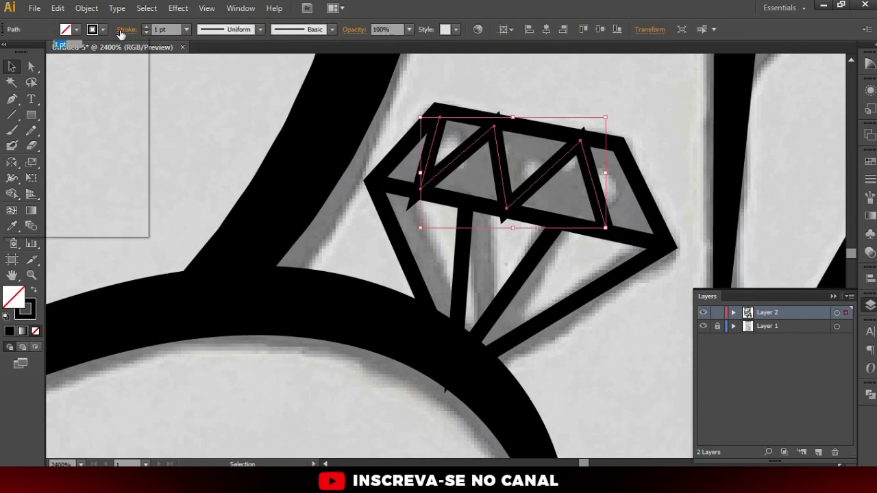
pyautogui.click(62, 79)
pyautogui.click(533, 145)
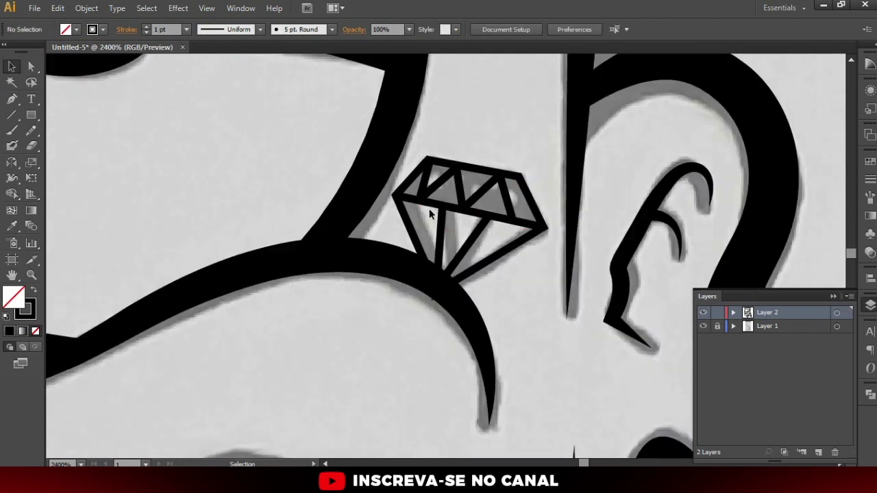
pyautogui.scroll(-3, 500, 250)
pyautogui.scroll(2, 461, 236)
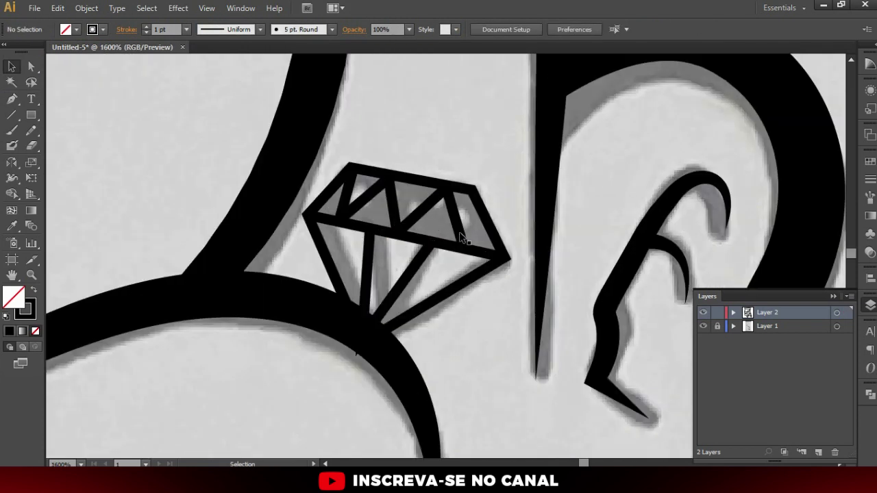
# - Extend the zigzag with a final segment on its right side
pyautogui.press('a')
pyautogui.click(428, 210)
pyautogui.click(455, 220)
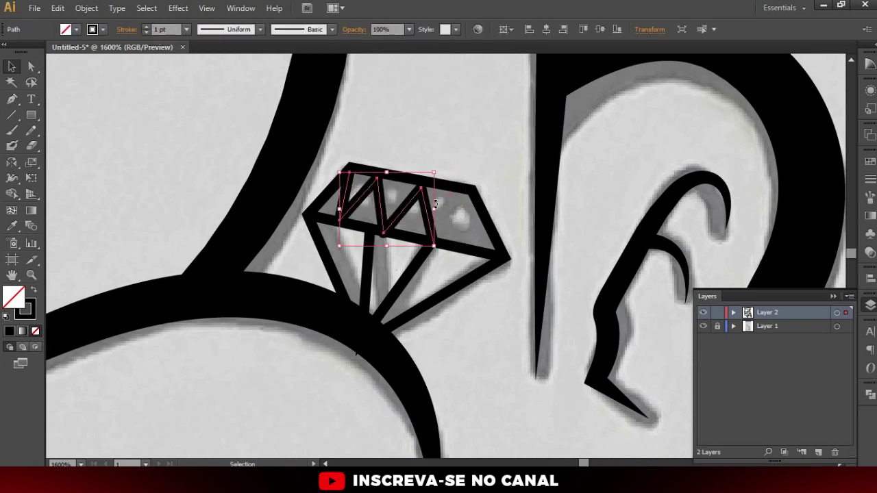
pyautogui.press('p')
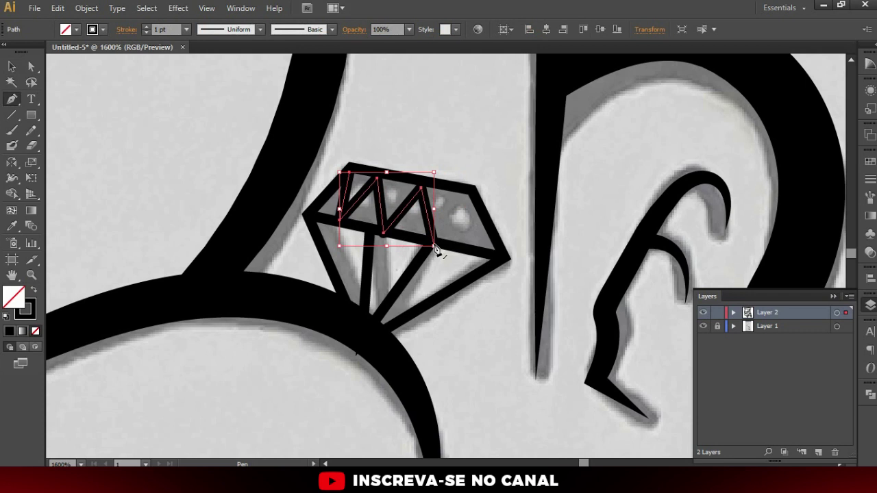
pyautogui.click(433, 243)
pyautogui.click(469, 193)
pyautogui.press('v')
# - Nudge the zigzag's lower point and leftmost top point into place
pyautogui.press('a')
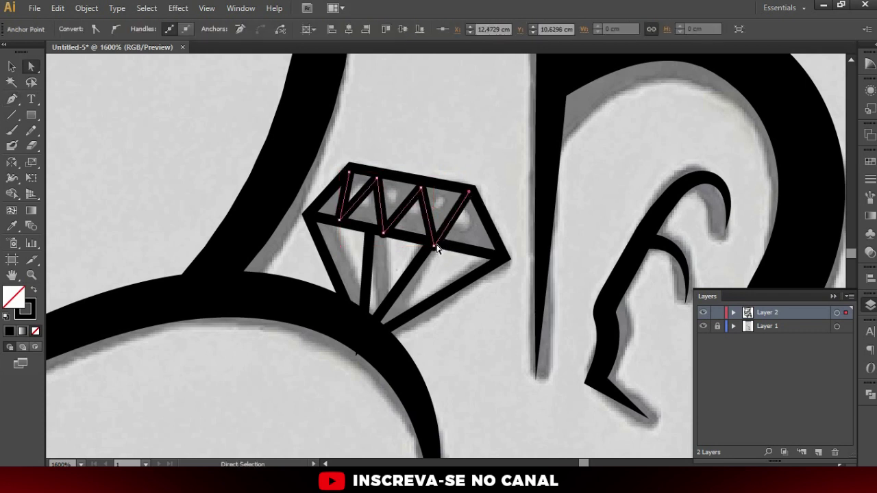
pyautogui.moveTo(436, 248); pyautogui.dragTo(439, 244)
pyautogui.click(423, 189)
pyautogui.click(378, 181)
pyautogui.moveTo(378, 181); pyautogui.dragTo(378, 177)
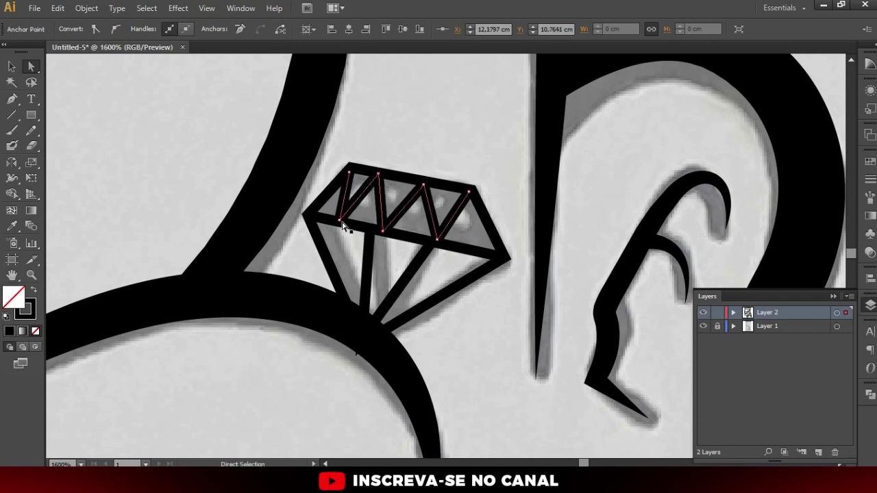
pyautogui.click(453, 282)
# - Reposition the V facet lines and add a middle facet line from crown to bottom
pyautogui.click(362, 236)
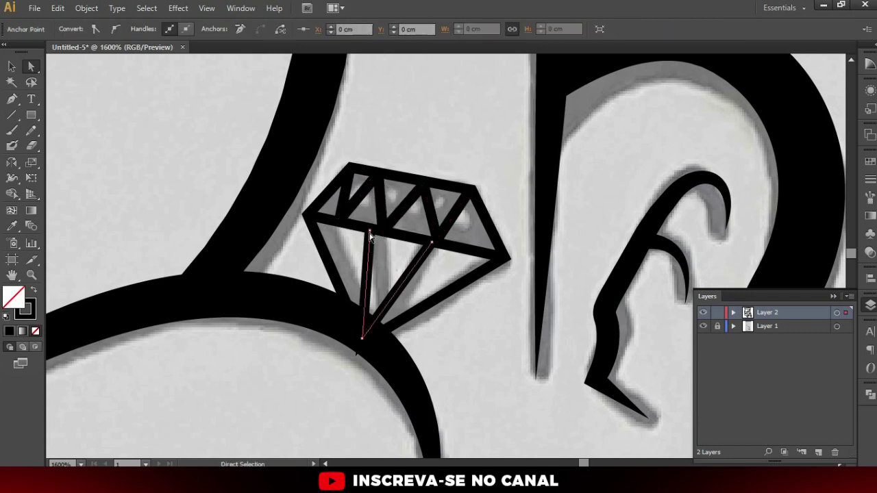
pyautogui.moveTo(363, 235); pyautogui.dragTo(338, 223)
pyautogui.moveTo(437, 245); pyautogui.dragTo(439, 251)
pyautogui.click(387, 266)
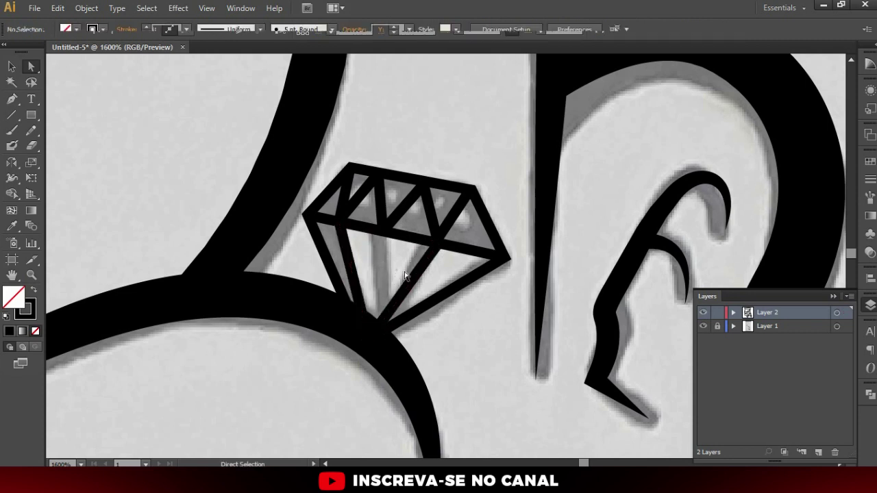
pyautogui.press('p')
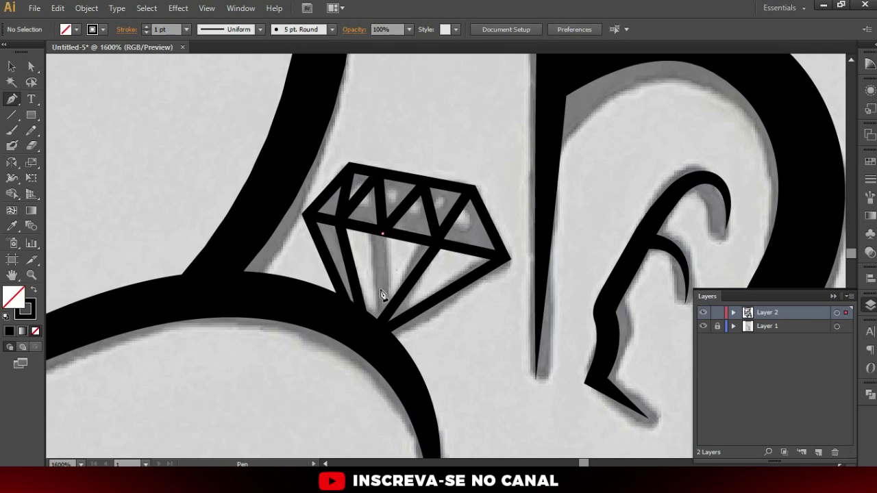
pyautogui.click(382, 235)
pyautogui.click(370, 325)
pyautogui.press('v')
pyautogui.click(433, 346)
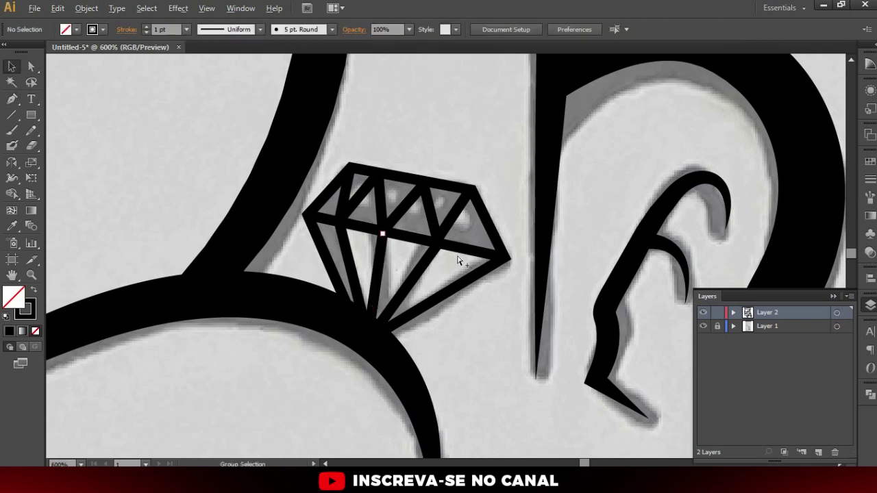
pyautogui.hotkey('ctrl', '-')
pyautogui.hotkey('ctrl', '-')
pyautogui.hotkey('ctrl', '-')
pyautogui.scroll(-3, 521, 186)
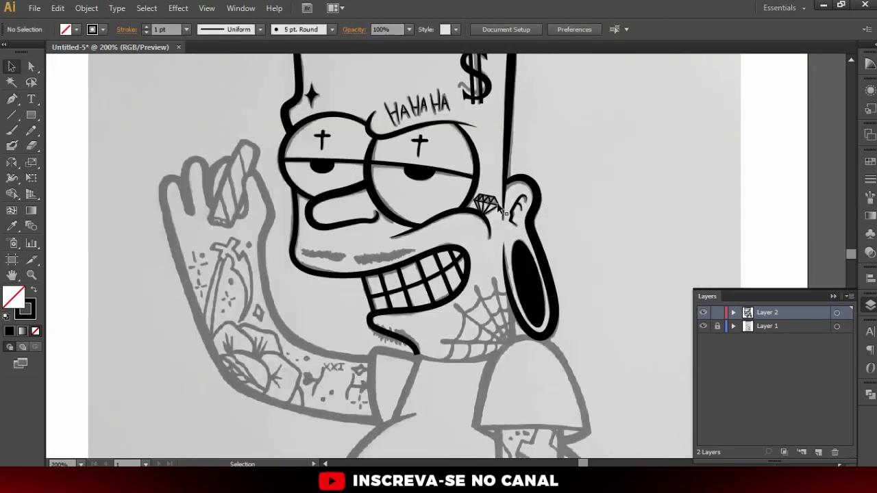
# - Trace the left mustache half with the Pencil as a black-filled shape with no outline
pyautogui.scroll(1, 384, 278)
pyautogui.press('m')
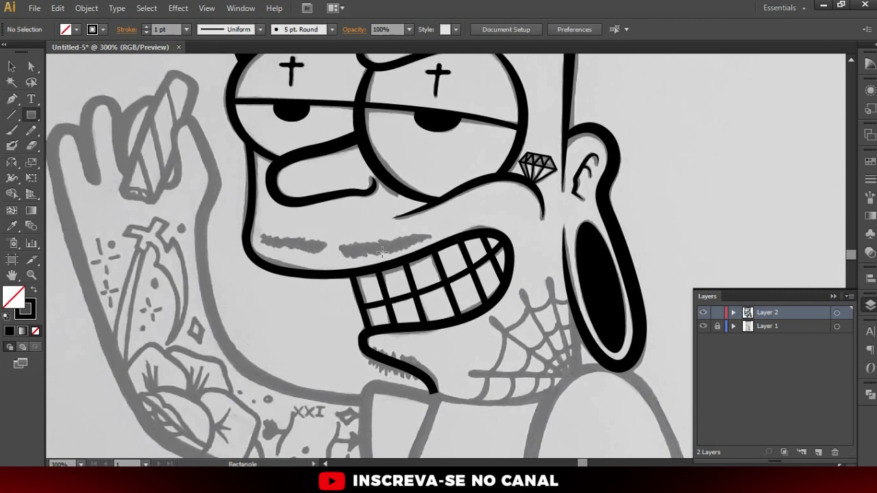
pyautogui.click(31, 130)
pyautogui.click(39, 290)
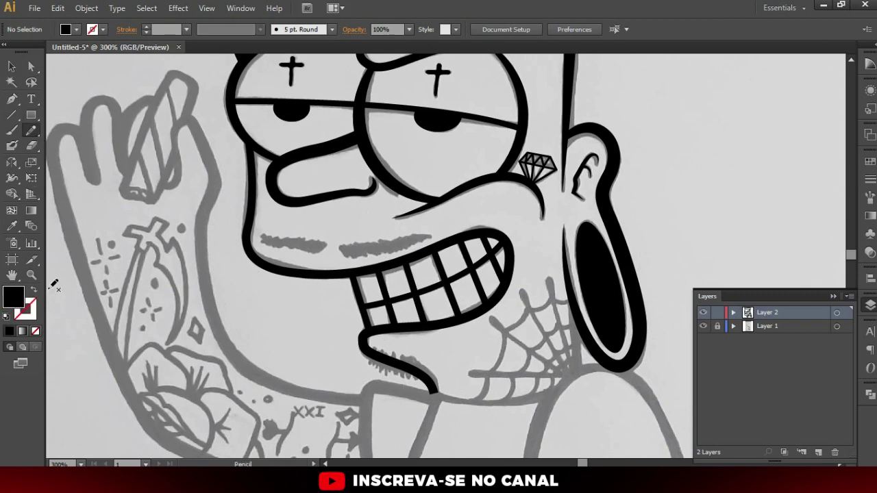
pyautogui.scroll(2, 275, 237)
pyautogui.scroll(2, 391, 225)
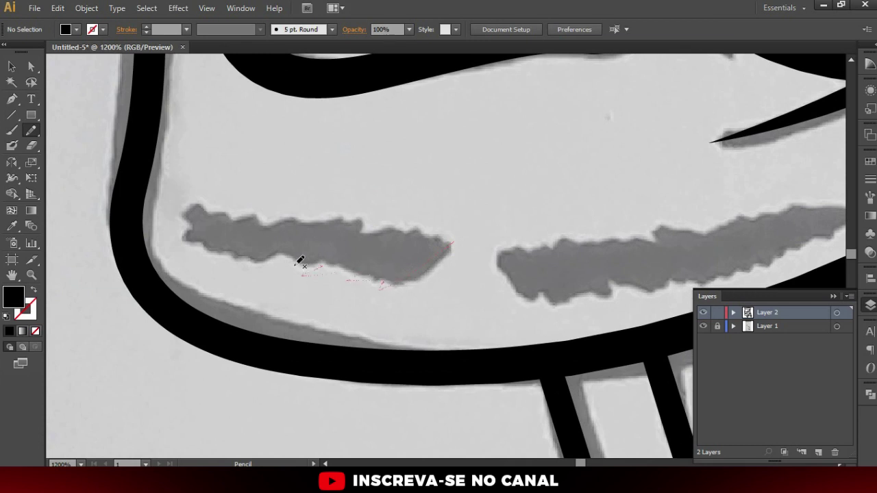
pyautogui.moveTo(170, 240); pyautogui.dragTo(182, 227)
pyautogui.moveTo(426, 226); pyautogui.dragTo(458, 237)
pyautogui.moveTo(515, 256)
pyautogui.mouseDown()
pyautogui.moveTo(421, 276)
pyautogui.moveTo(420, 259)
pyautogui.mouseUp()
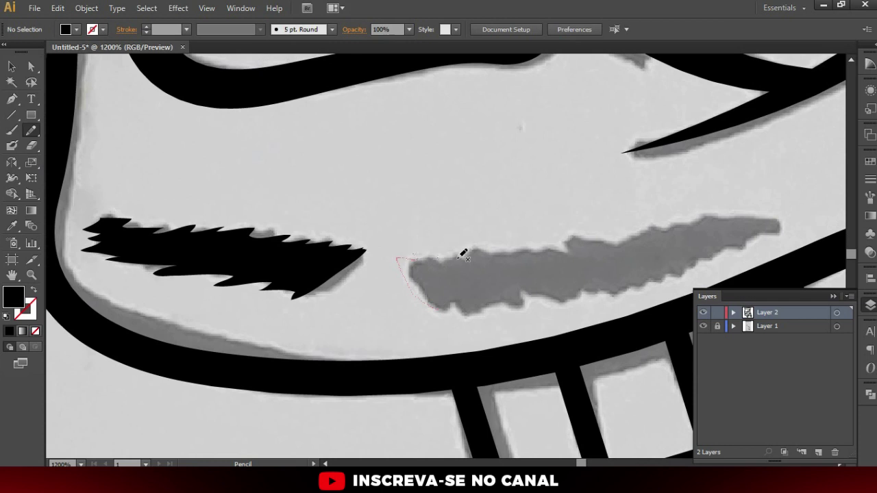
# - Trace the right mustache half, then toggle Layer 1's visibility to check the inking
pyautogui.moveTo(546, 247); pyautogui.dragTo(585, 241)
pyautogui.moveTo(781, 226); pyautogui.dragTo(631, 286)
pyautogui.moveTo(442, 303); pyautogui.dragTo(404, 264)
pyautogui.hotkey('ctrl', '-')
pyautogui.hotkey('ctrl', '-')
pyautogui.hotkey('ctrl', '-')
pyautogui.hotkey('ctrl', '-')
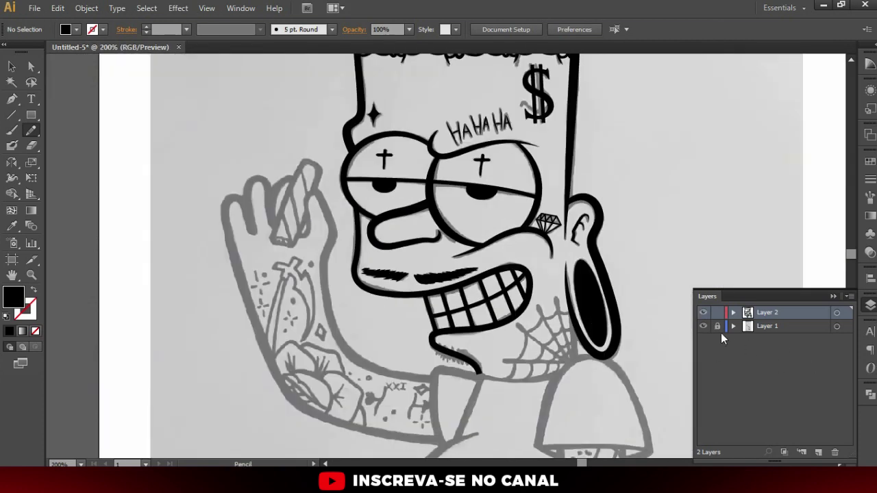
pyautogui.click(703, 326)
pyautogui.hotkey('ctrl', '-')
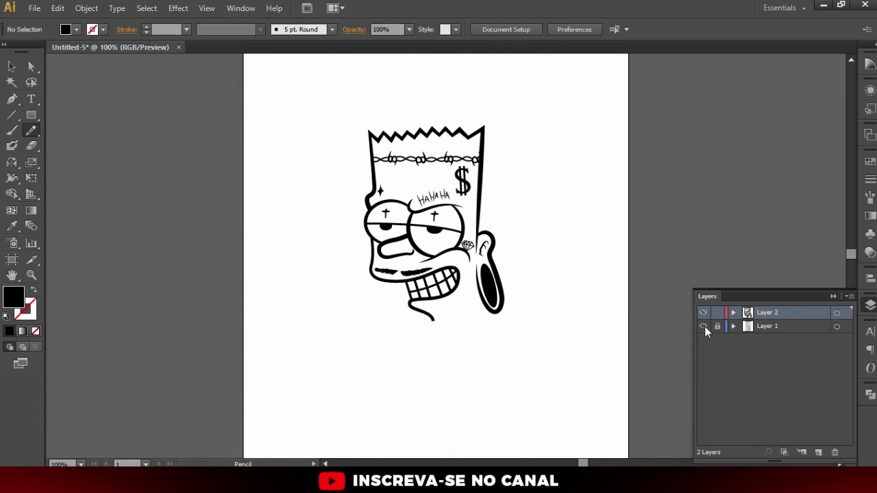
pyautogui.click(703, 326)
pyautogui.scroll(-3, 401, 157)
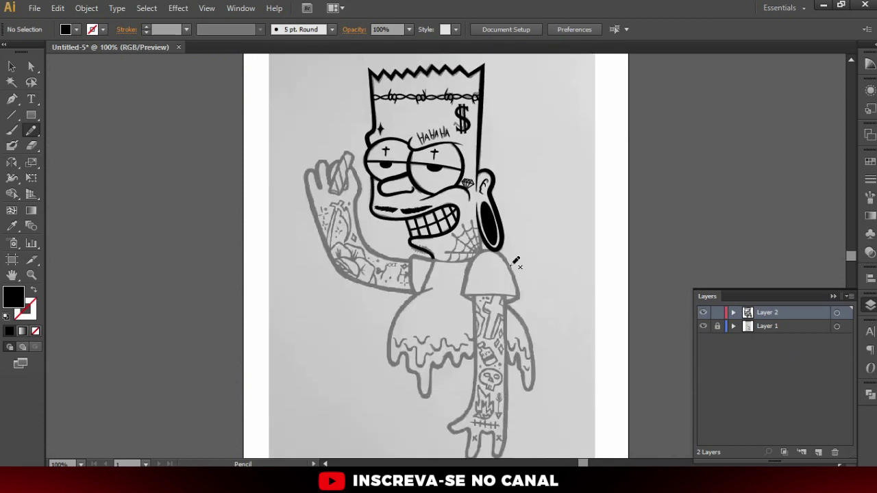
pyautogui.keyDown('alt'); pyautogui.scroll(1, 489, 257); pyautogui.keyUp('alt')
pyautogui.keyDown('alt'); pyautogui.scroll(1, 490, 257); pyautogui.keyUp('alt')
pyautogui.press('p')
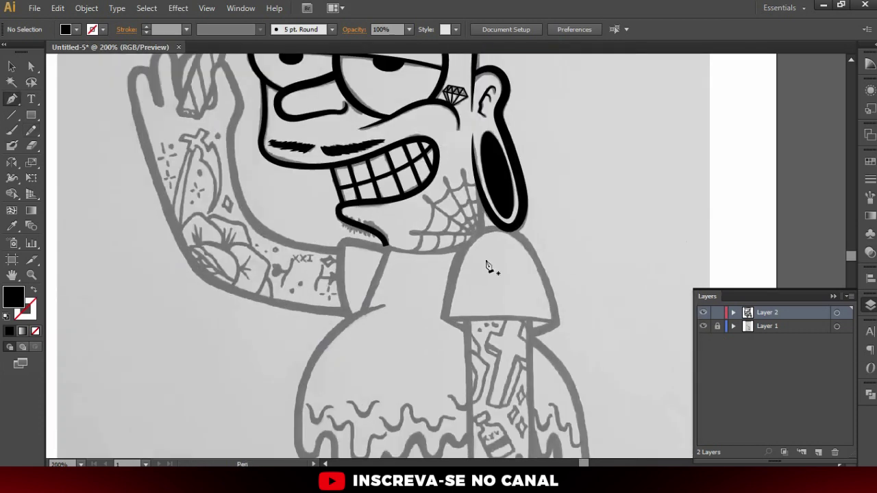
# - Trace the dome-shaped sleeve outline below the ear with a black stroke and no fill
pyautogui.click(33, 293)
pyautogui.keyDown('alt'); pyautogui.scroll(1, 445, 211); pyautogui.keyUp('alt')
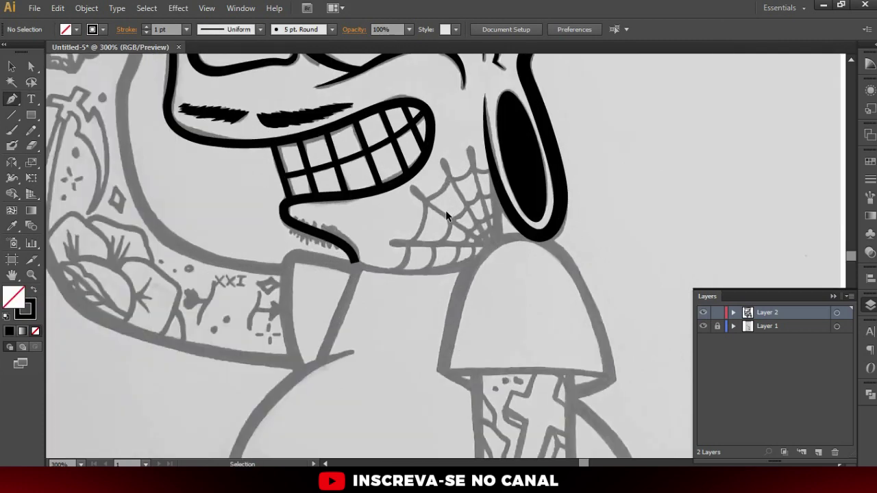
pyautogui.keyDown('alt'); pyautogui.scroll(1, 480, 233); pyautogui.keyUp('alt')
pyautogui.keyDown('alt'); pyautogui.scroll(-1, 402, 255); pyautogui.keyUp('alt')
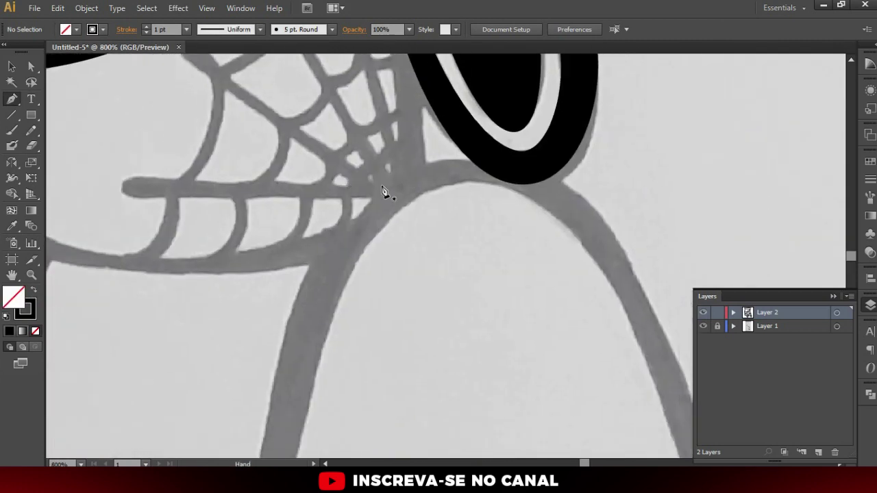
pyautogui.keyDown('alt'); pyautogui.scroll(-1, 386, 194); pyautogui.keyUp('alt')
pyautogui.keyDown('alt'); pyautogui.scroll(1, 383, 343); pyautogui.keyUp('alt')
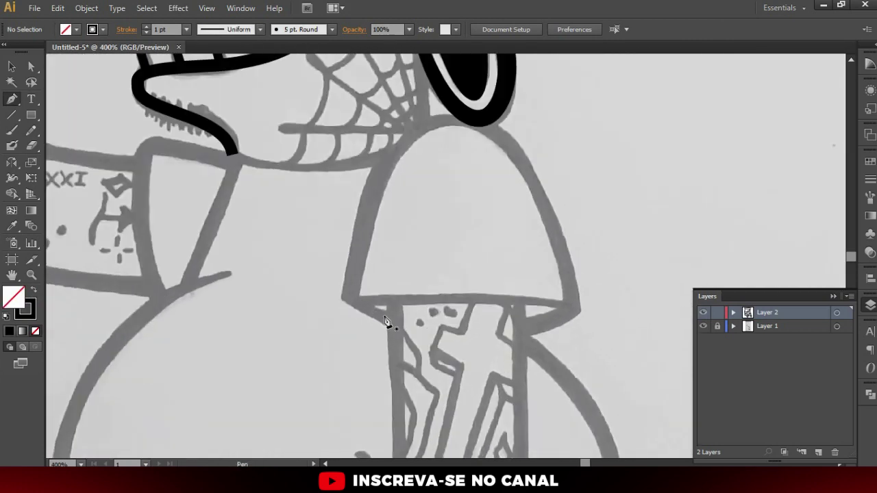
pyautogui.click(388, 320)
pyautogui.click(347, 301)
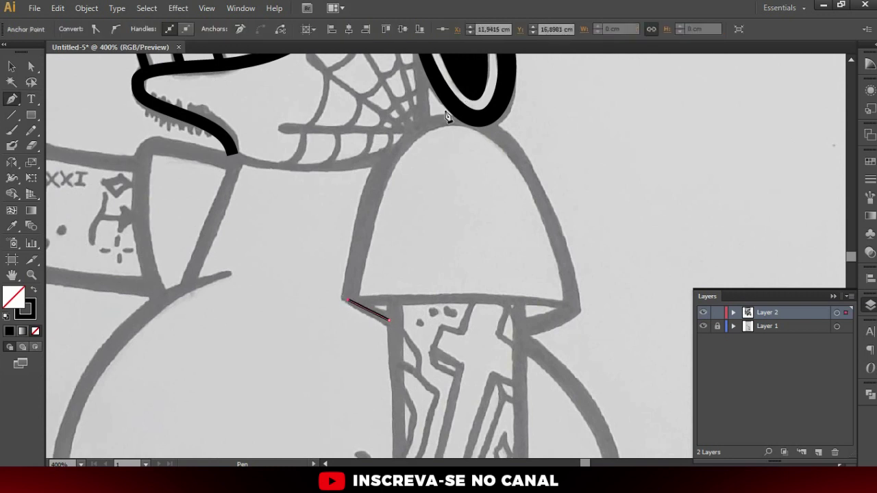
pyautogui.moveTo(452, 120); pyautogui.dragTo(539, 122)
pyautogui.click(571, 306)
pyautogui.click(524, 328)
pyautogui.keyDown('ctrl'); pyautogui.click(388, 324); pyautogui.keyUp('ctrl')
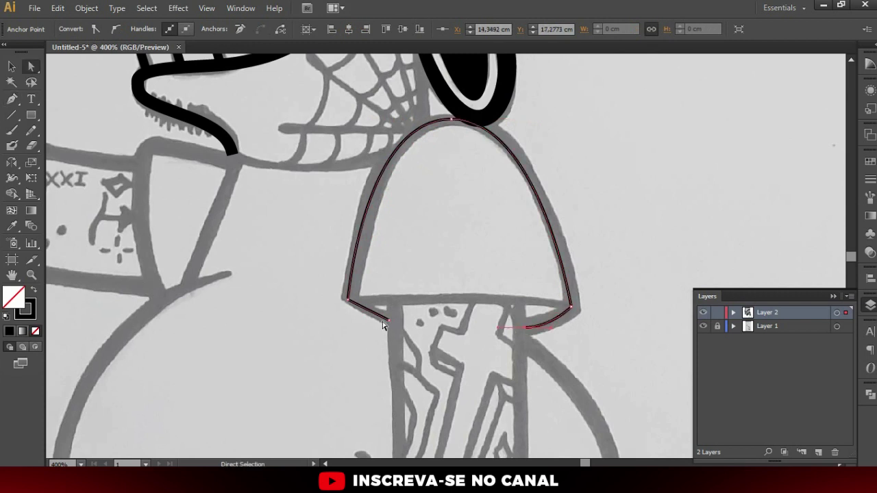
# - Curve the outline's lower-left end, then widen the stroke at the top and lower-left
pyautogui.click(123, 28)
pyautogui.moveTo(390, 314); pyautogui.dragTo(377, 313)
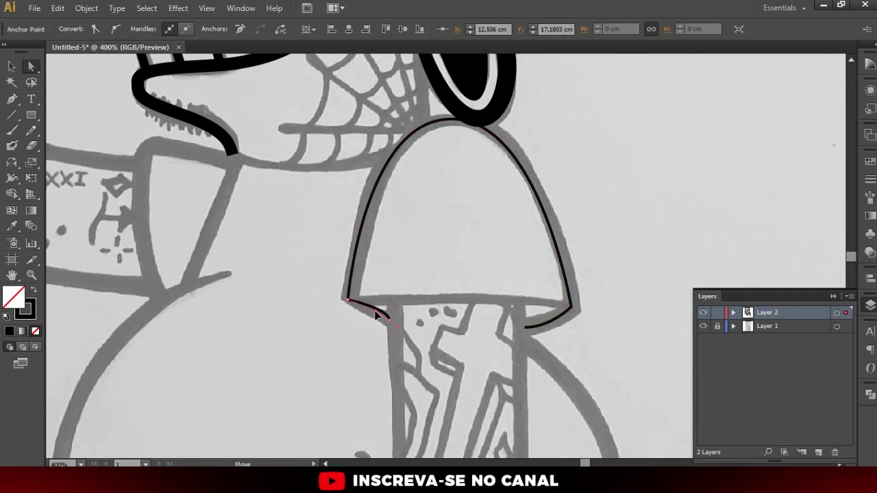
pyautogui.hotkey('ctrl', 'shift', 'a')
pyautogui.scroll(2, 438, 253)
pyautogui.hotkey('ctrl', '+')
pyautogui.hotkey('shift', 'w')
pyautogui.moveTo(396, 129); pyautogui.dragTo(395, 118)
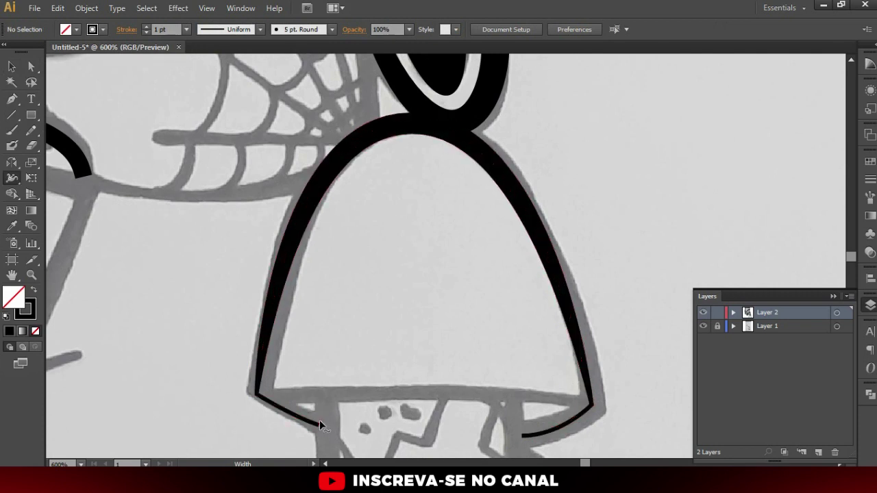
pyautogui.moveTo(318, 423); pyautogui.dragTo(318, 427)
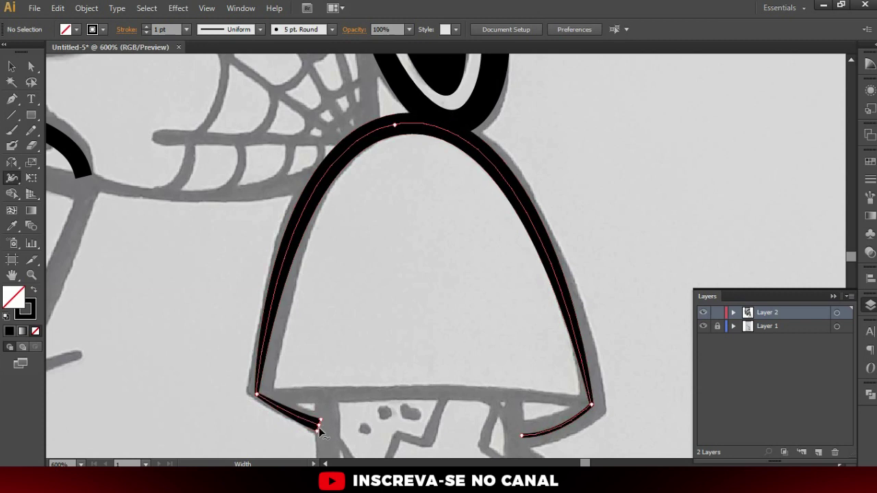
pyautogui.press('a')
pyautogui.moveTo(319, 427); pyautogui.dragTo(399, 337)
# - Widen the stroke near both lower corners and the lower-right end, then check the sleeve anchors
pyautogui.hotkey('shift', 'w')
pyautogui.moveTo(324, 324); pyautogui.dragTo(315, 332)
pyautogui.moveTo(662, 335); pyautogui.dragTo(672, 345)
pyautogui.moveTo(589, 362); pyautogui.dragTo(589, 367)
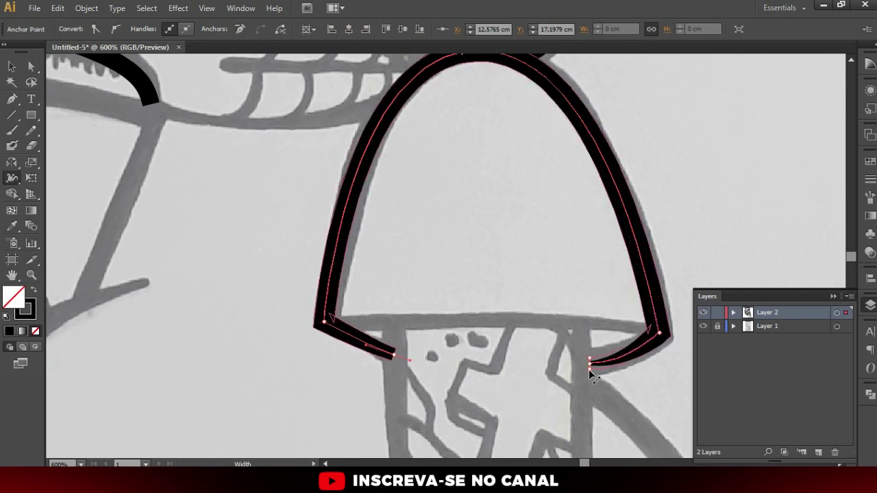
pyautogui.press('a')
pyautogui.click(588, 365)
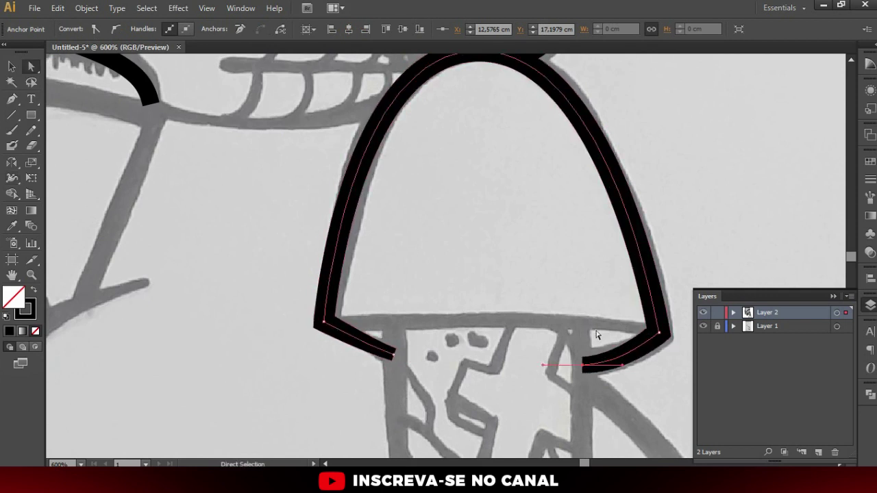
pyautogui.click(593, 219)
pyautogui.scroll(2, 524, 206)
pyautogui.click(551, 159)
pyautogui.click(459, 188)
pyautogui.scroll(-3, 459, 189)
pyautogui.scroll(-3, 505, 254)
pyautogui.scroll(3, 482, 265)
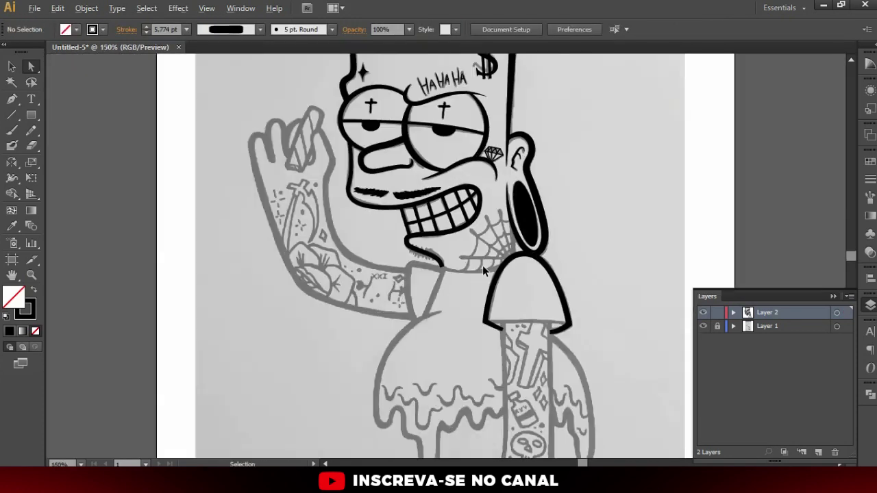
# - Draw a vertical line from the sleeve top up beside the ear, weighted 4 pt
pyautogui.scroll(2, 482, 265)
pyautogui.press('p')
pyautogui.scroll(1, 544, 250)
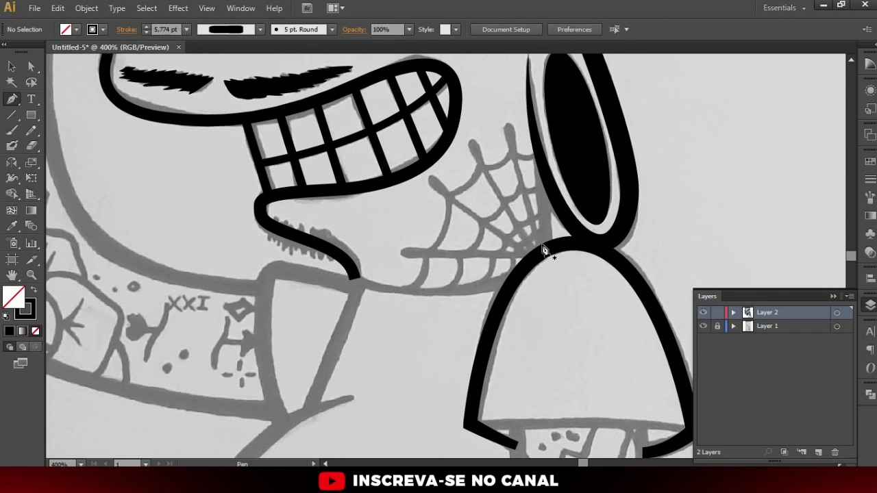
pyautogui.click(542, 251)
pyautogui.click(540, 157)
pyautogui.press('v')
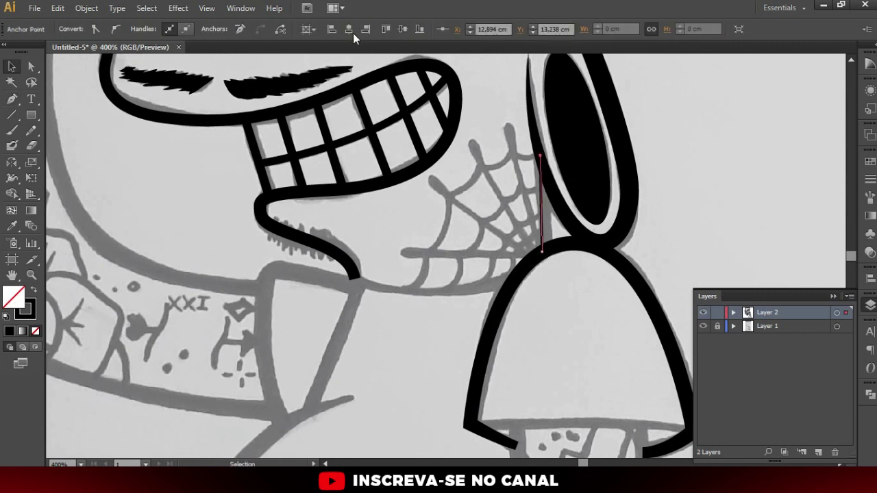
pyautogui.click(545, 223)
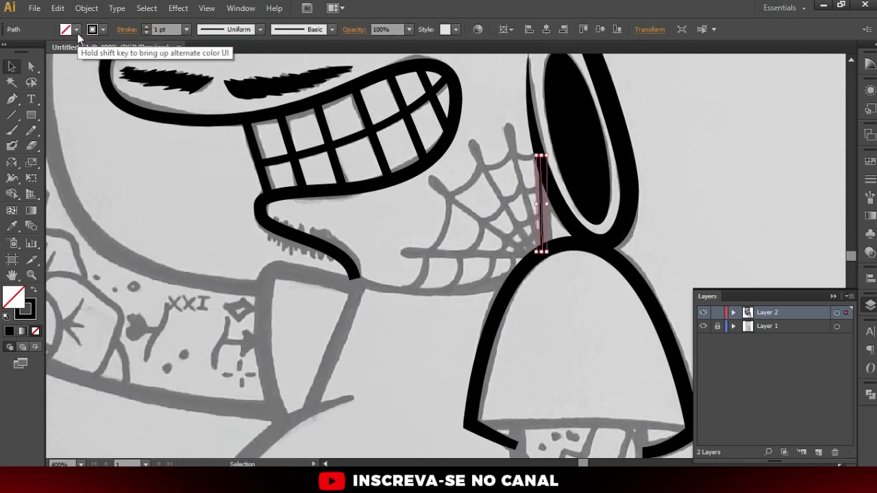
pyautogui.click(146, 26)
pyautogui.click(146, 26)
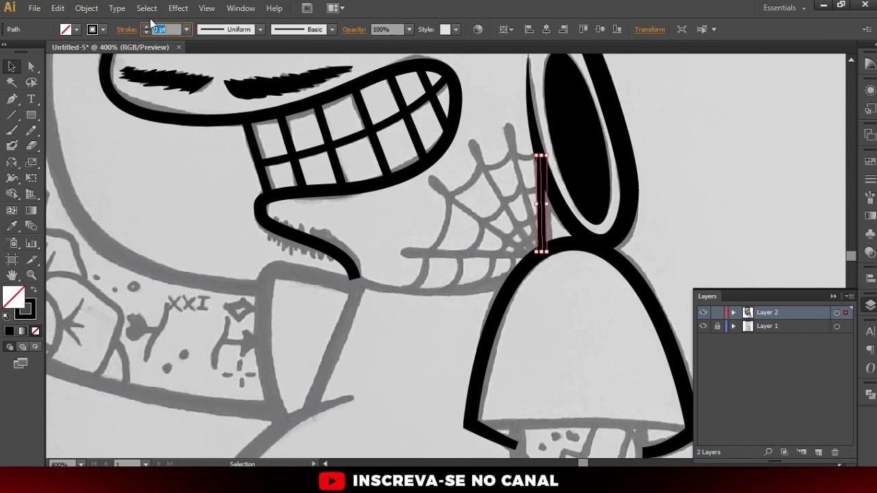
pyautogui.press('Up')
pyautogui.click(585, 226)
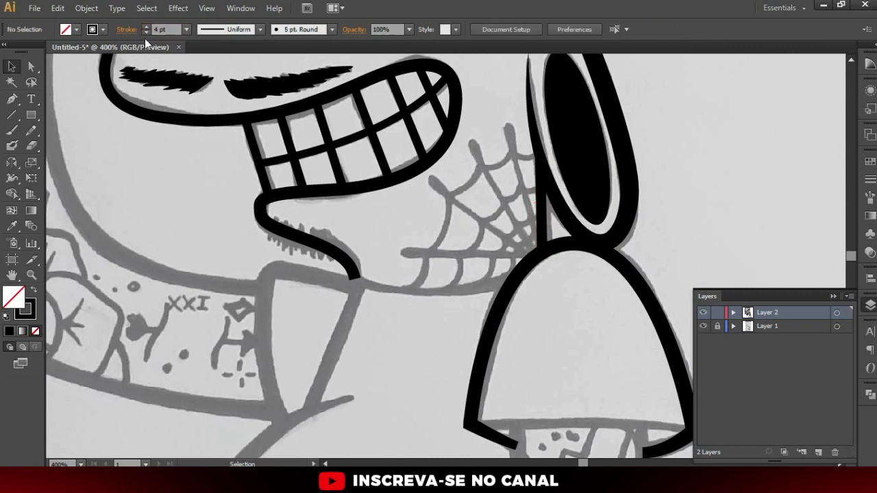
# - Thicken the vertical line to 5 pt and shift its bottom end right onto the sleeve
pyautogui.scroll(1, 555, 225)
pyautogui.press('a')
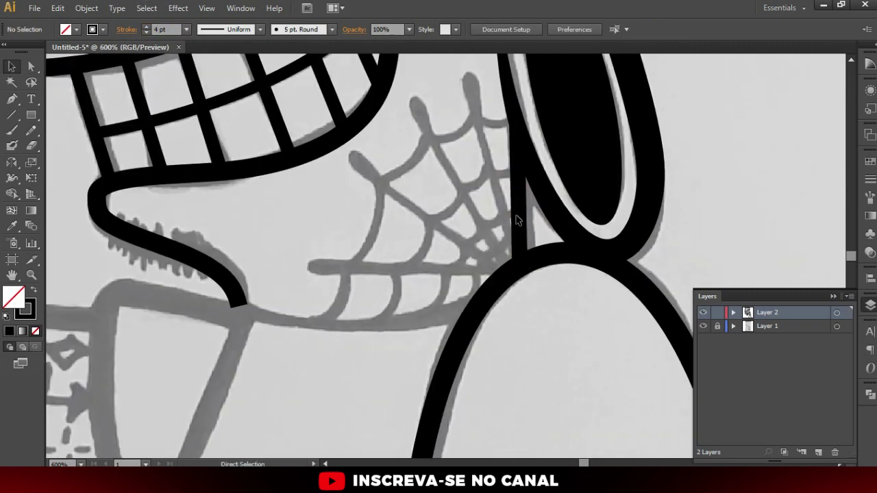
pyautogui.press('v')
pyautogui.click(518, 220)
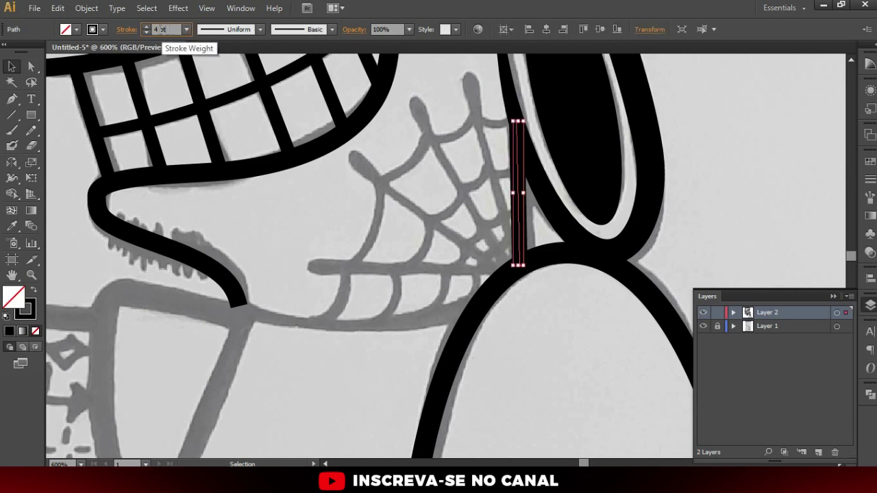
pyautogui.press('Up')
pyautogui.press('a')
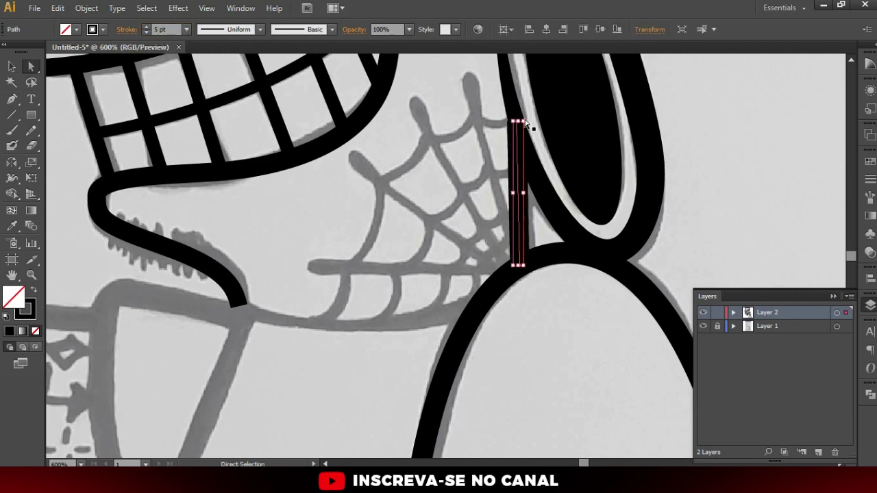
pyautogui.scroll(2, 524, 123)
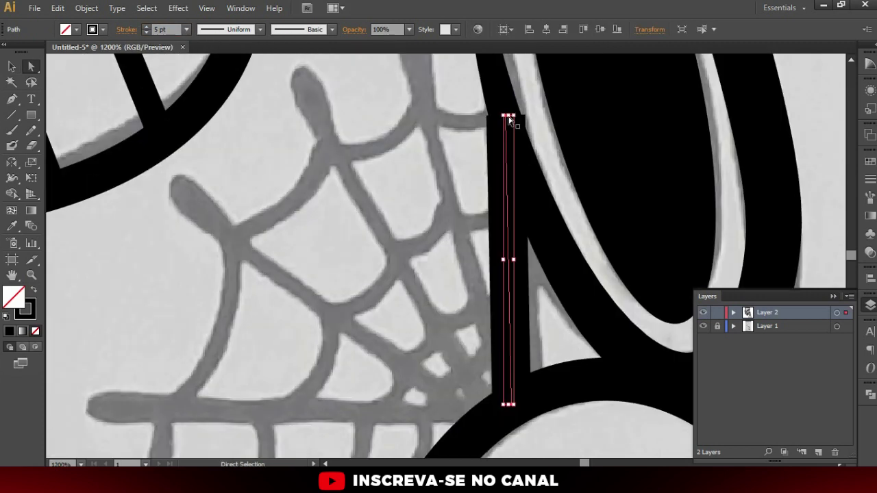
pyautogui.click(509, 407)
pyautogui.click(510, 330)
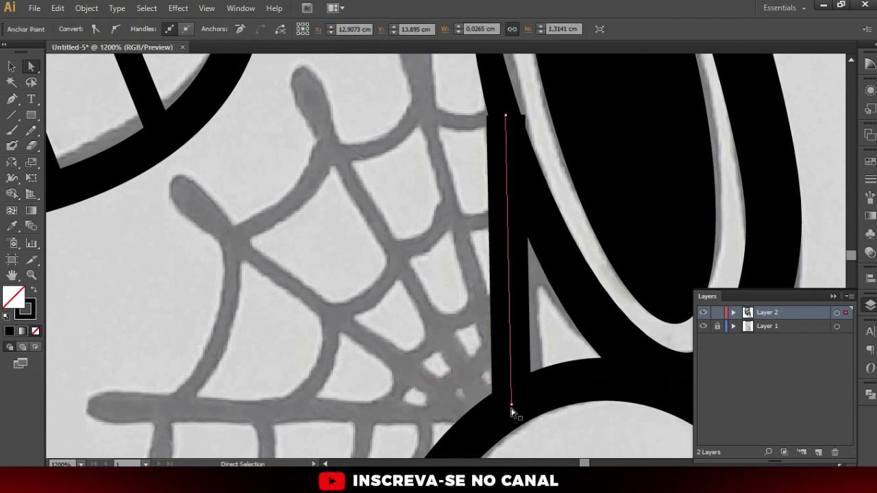
pyautogui.moveTo(511, 409); pyautogui.dragTo(519, 407)
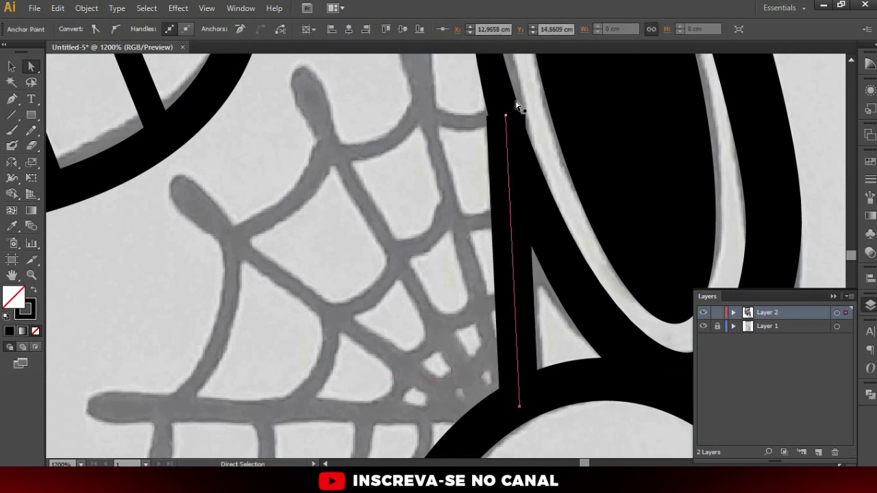
# - Widen the line's top beside the earring with the Width tool so it tapers downward
pyautogui.hotkey('shift', 'w')
pyautogui.moveTo(526, 119); pyautogui.dragTo(539, 116)
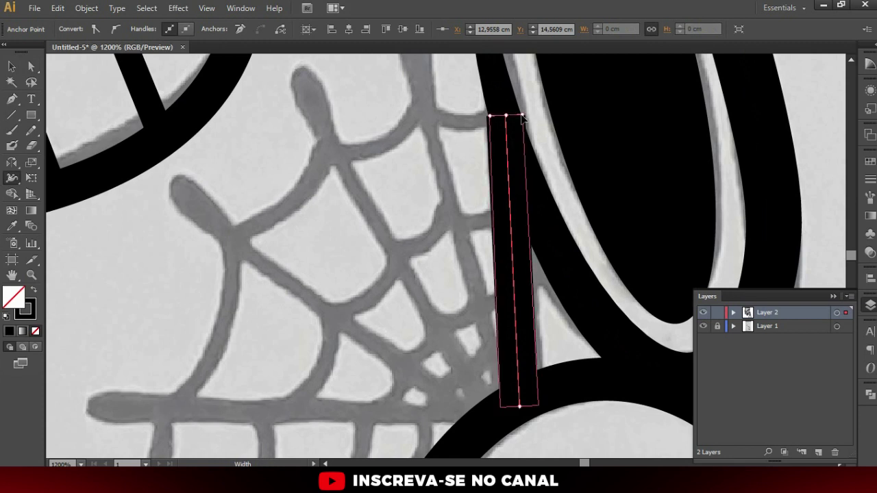
pyautogui.press('v')
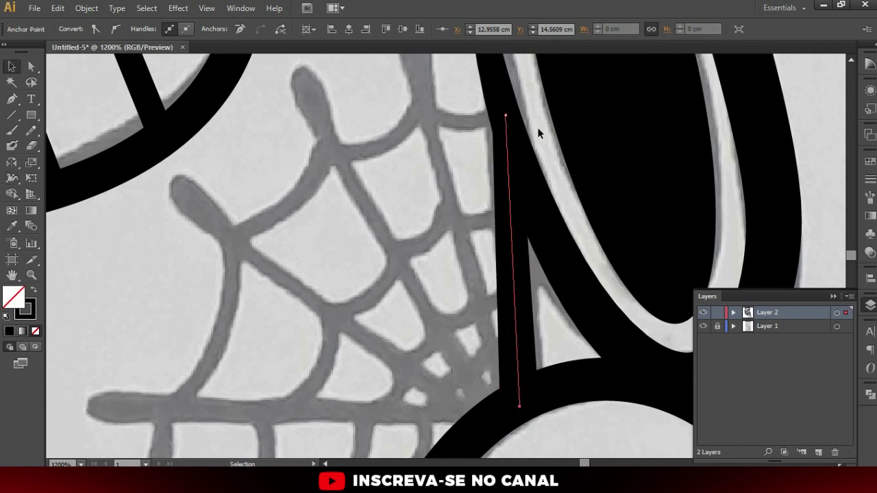
pyautogui.click(525, 121)
pyautogui.scroll(-3, 525, 122)
pyautogui.moveTo(336, 192); pyautogui.dragTo(368, 206)
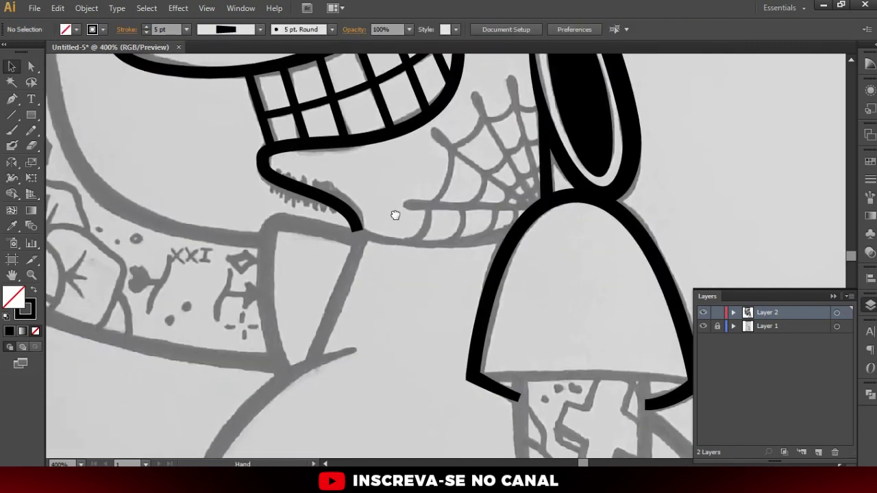
# - Pen-draw the neck curve from the shoulder to the jaw, continuing down to the collar tip
pyautogui.press('p')
pyautogui.click(525, 219)
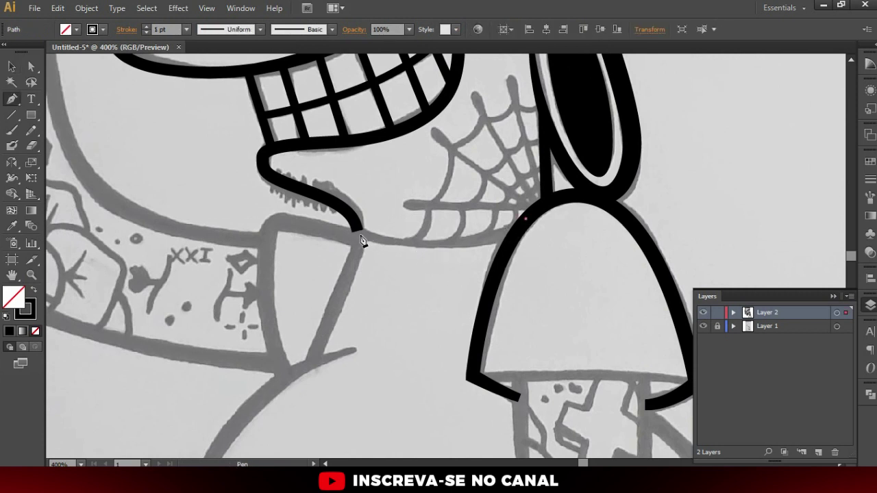
pyautogui.click(358, 230)
pyautogui.scroll(1, 362, 233)
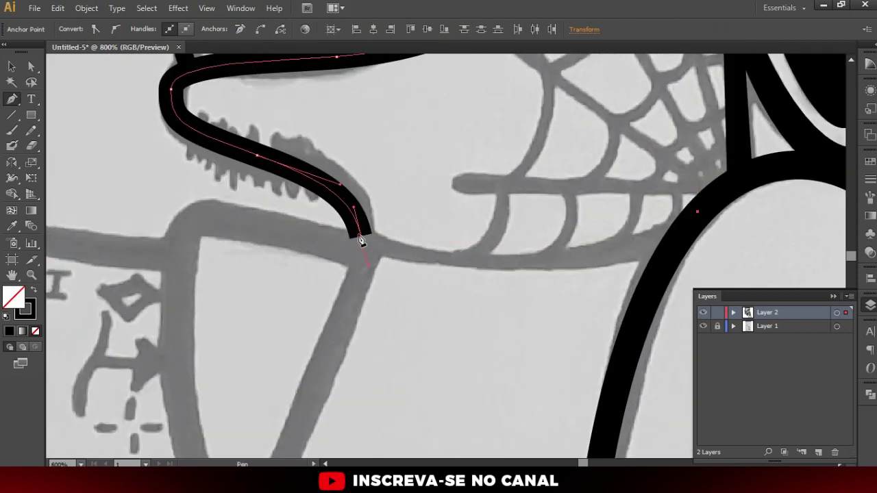
pyautogui.moveTo(359, 235); pyautogui.dragTo(333, 222)
pyautogui.hotkey('ctrl', 'z')
pyautogui.hotkey('ctrl', 'z')
pyautogui.moveTo(348, 235); pyautogui.dragTo(174, 182)
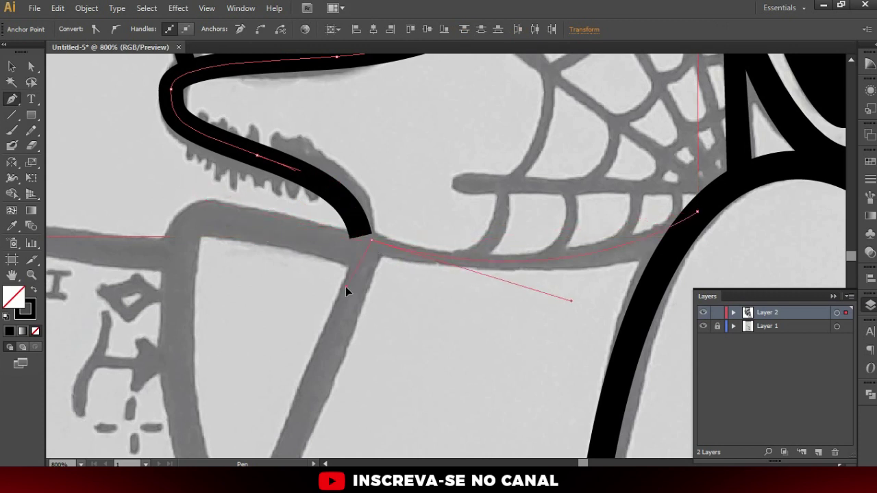
pyautogui.moveTo(347, 309); pyautogui.dragTo(421, 226)
pyautogui.hotkey('ctrl', '-')
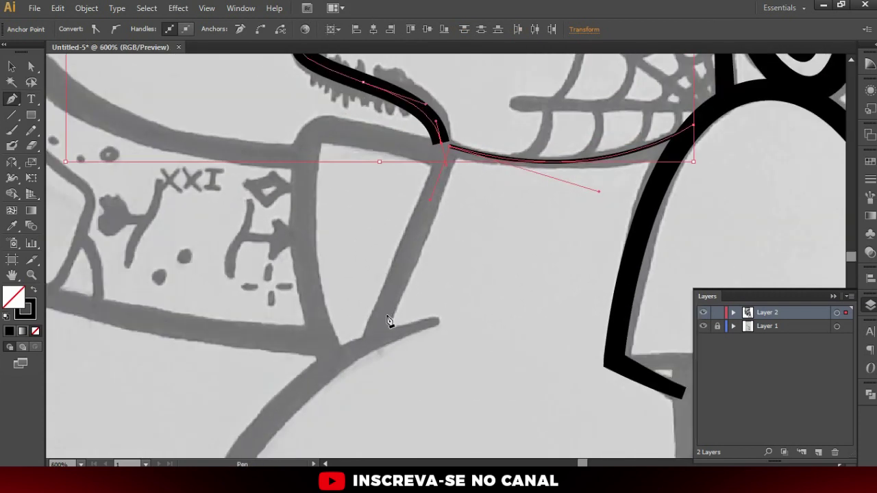
pyautogui.click(376, 341)
# - Give the neck and collar path a 5 pt stroke weight
pyautogui.press('v')
pyautogui.moveTo(378, 215); pyautogui.dragTo(459, 258)
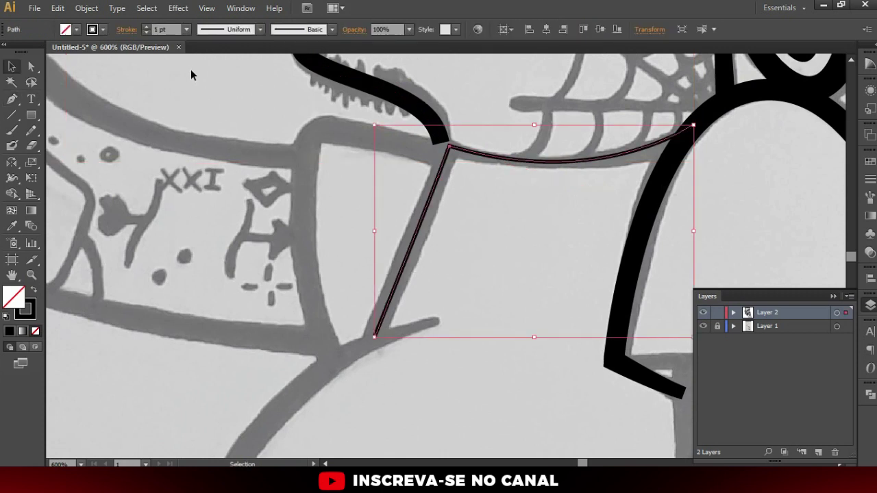
pyautogui.write('5')
pyautogui.press('Return')
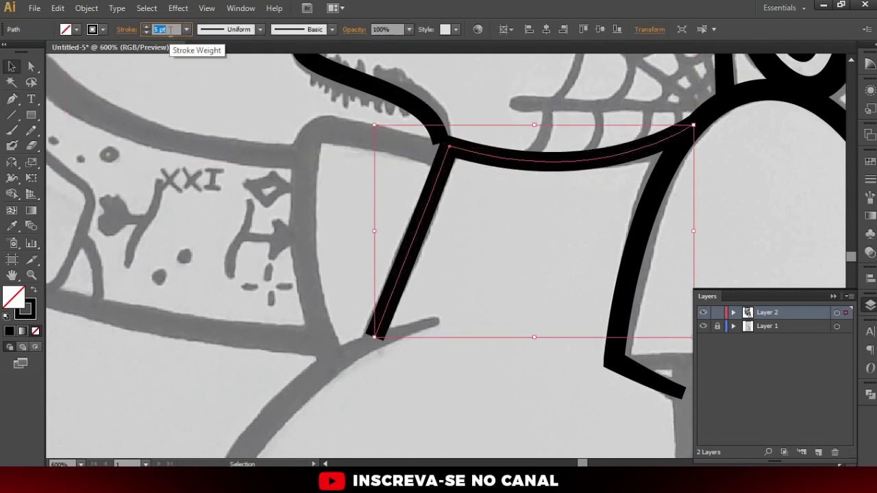
pyautogui.click(523, 213)
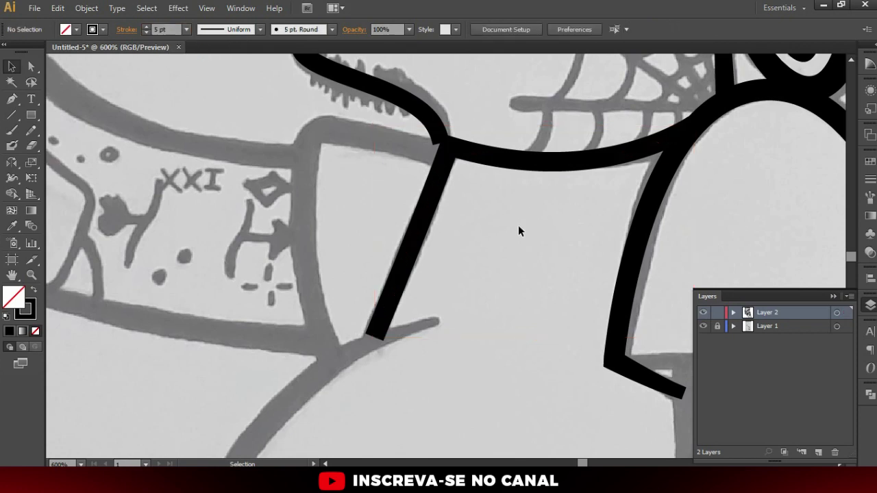
pyautogui.scroll(-3, 523, 214)
pyautogui.scroll(3, 509, 245)
# - Nudge the jaw-neck junction anchor to close the gap
pyautogui.press('a')
pyautogui.click(461, 194)
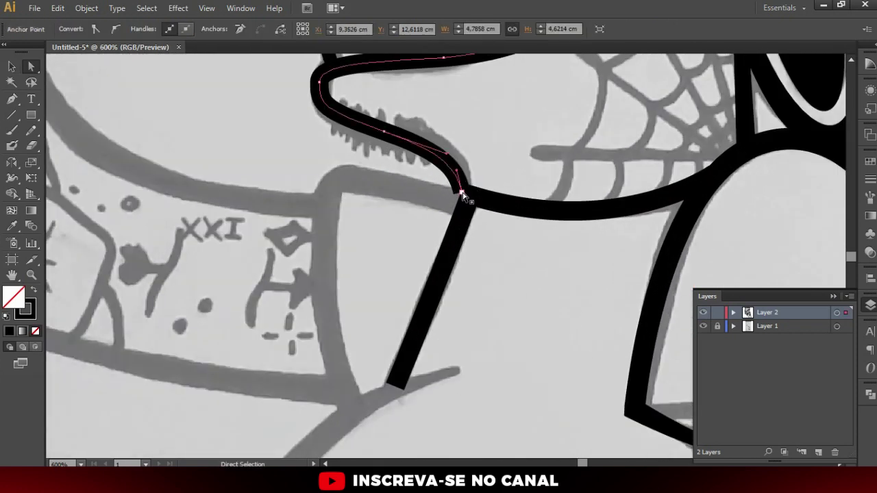
pyautogui.moveTo(462, 195); pyautogui.dragTo(467, 200)
pyautogui.click(528, 289)
pyautogui.scroll(-2, 532, 281)
pyautogui.scroll(-2, 531, 282)
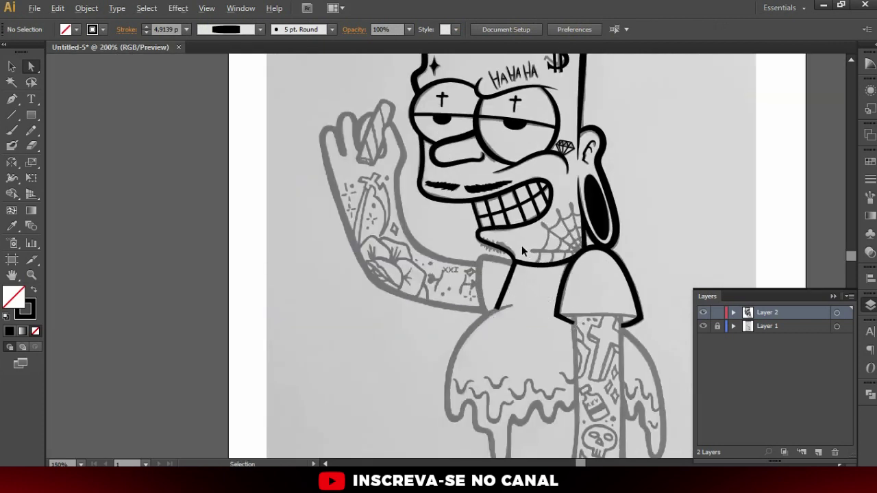
# - Set a black fill with no stroke, pick the Pencil, and zoom in on the chin
pyautogui.scroll(3, 522, 245)
pyautogui.press('n')
pyautogui.scroll(2, 427, 127)
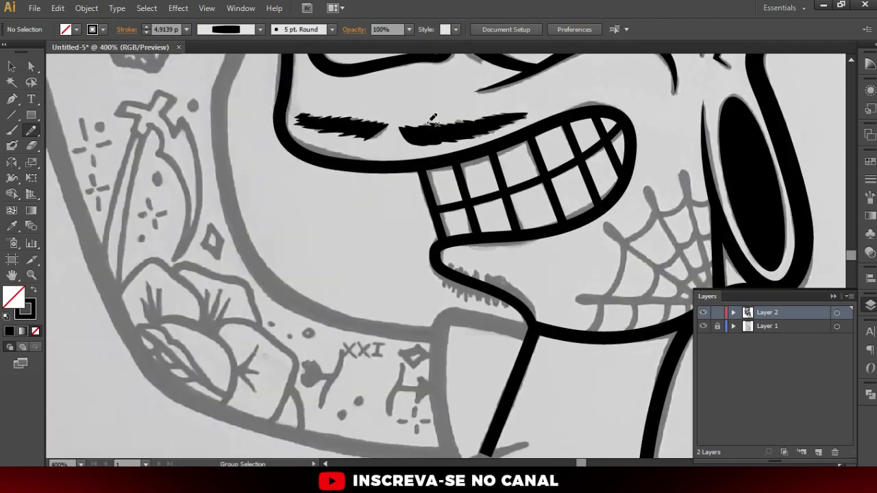
pyautogui.press('a')
pyautogui.click(34, 290)
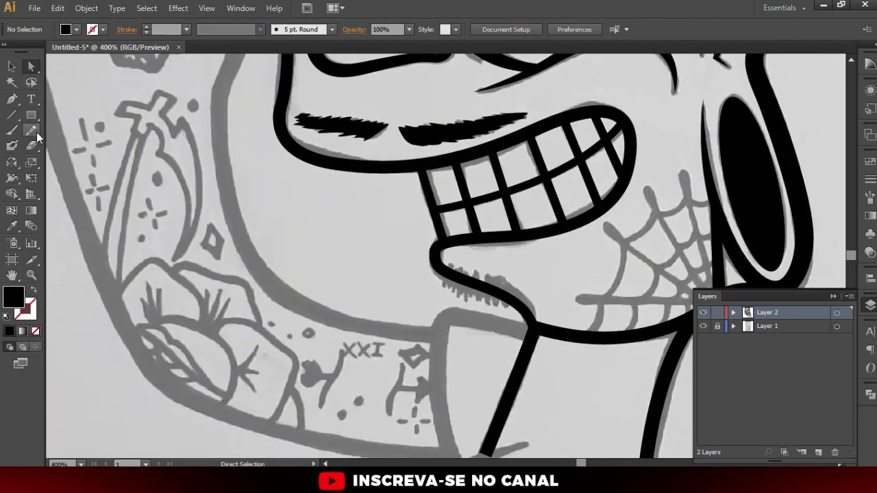
pyautogui.click(36, 132)
pyautogui.hotkey('ctrl', '+')
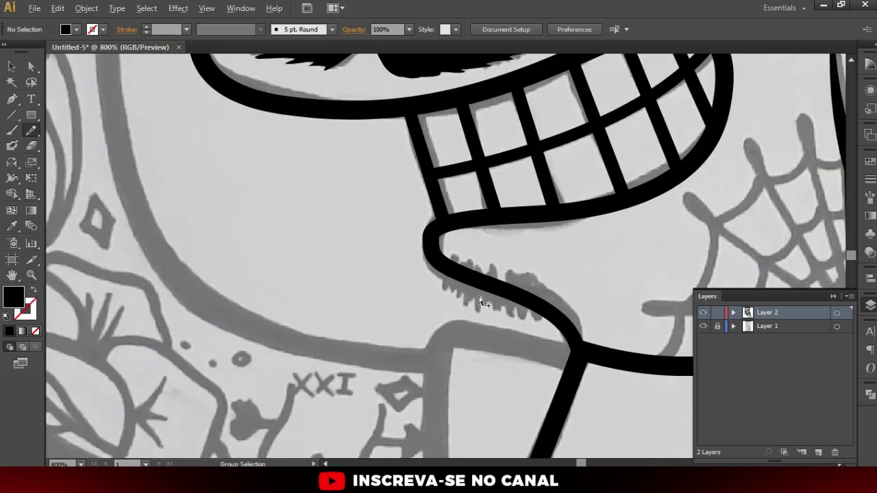
pyautogui.hotkey('ctrl', '+')
pyautogui.hotkey('ctrl', '+')
# - Trace the jagged stubble under the jaw as a closed black shape
pyautogui.moveTo(355, 151); pyautogui.dragTo(362, 223)
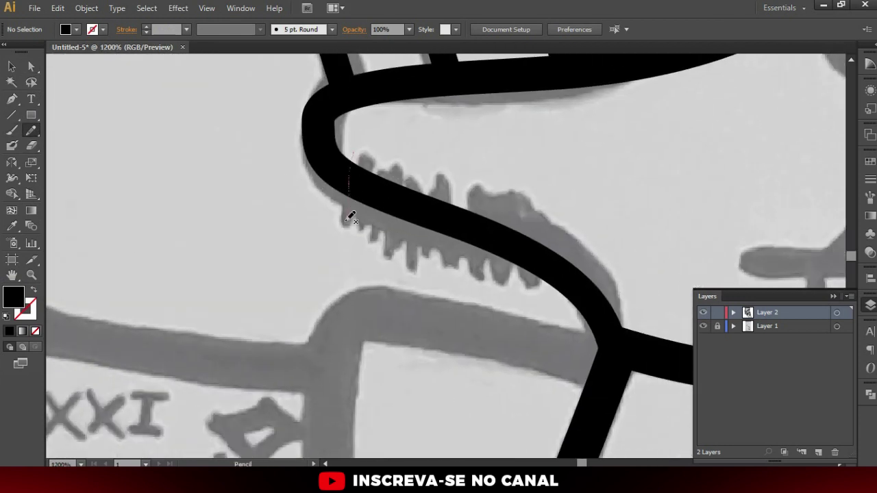
pyautogui.moveTo(414, 239); pyautogui.dragTo(475, 270)
pyautogui.moveTo(536, 284)
pyautogui.mouseDown()
pyautogui.moveTo(544, 286)
pyautogui.moveTo(542, 209)
pyautogui.moveTo(504, 209)
pyautogui.moveTo(472, 175)
pyautogui.moveTo(411, 162)
pyautogui.mouseUp()
pyautogui.moveTo(362, 149); pyautogui.dragTo(358, 151)
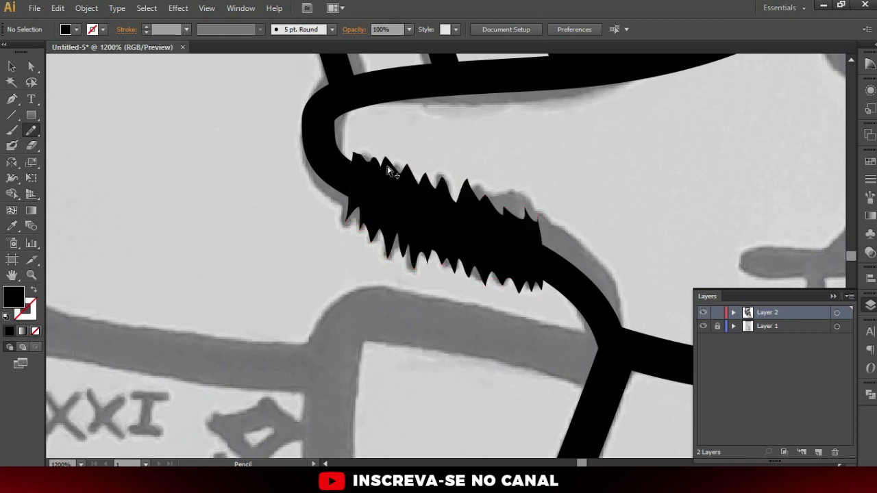
pyautogui.hotkey('ctrl', '-')
pyautogui.hotkey('ctrl', '-')
pyautogui.hotkey('ctrl', '-')
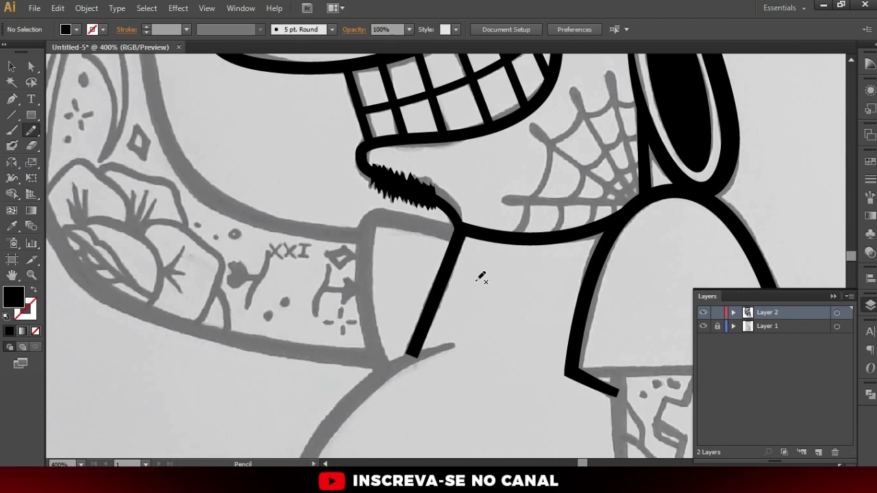
pyautogui.scroll(-2, 433, 252)
pyautogui.press('r')
pyautogui.press('p')
pyautogui.hotkey('ctrl', '-')
pyautogui.hotkey('ctrl', '-')
pyautogui.scroll(2, 472, 254)
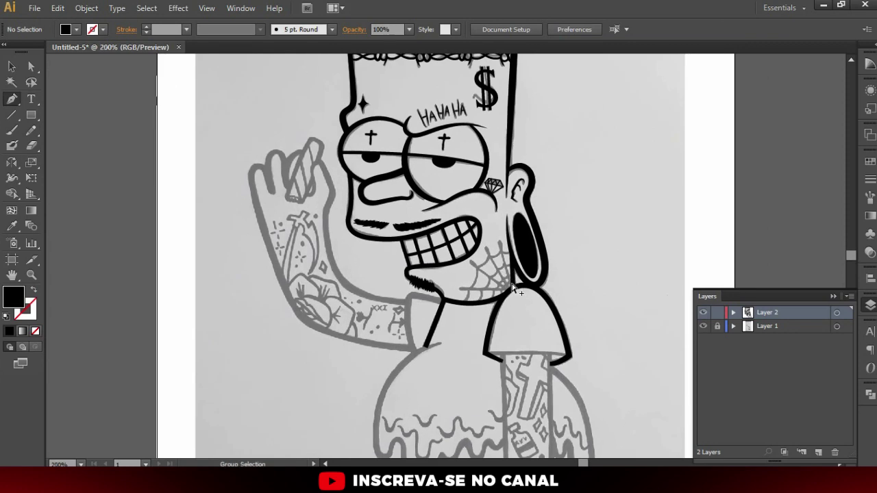
# - Draw a closed tapered web spoke from the jaw-earring junction out to the web tip
pyautogui.hotkey('ctrl', '+')
pyautogui.hotkey('ctrl', '+')
pyautogui.scroll(2, 504, 300)
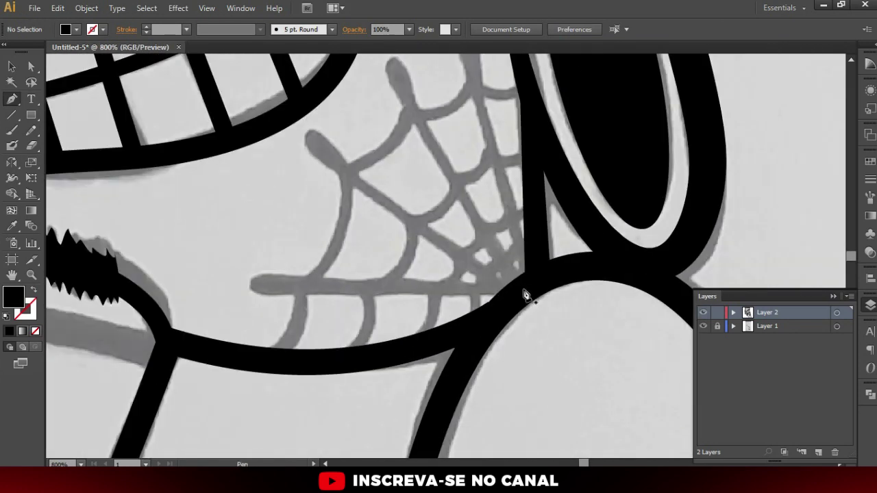
pyautogui.click(515, 294)
pyautogui.click(513, 290)
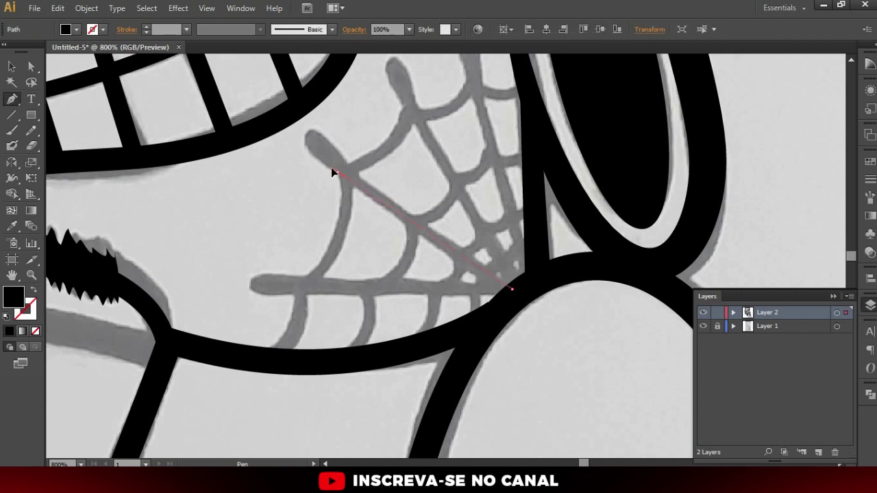
pyautogui.click(337, 171)
pyautogui.moveTo(309, 134); pyautogui.dragTo(318, 123)
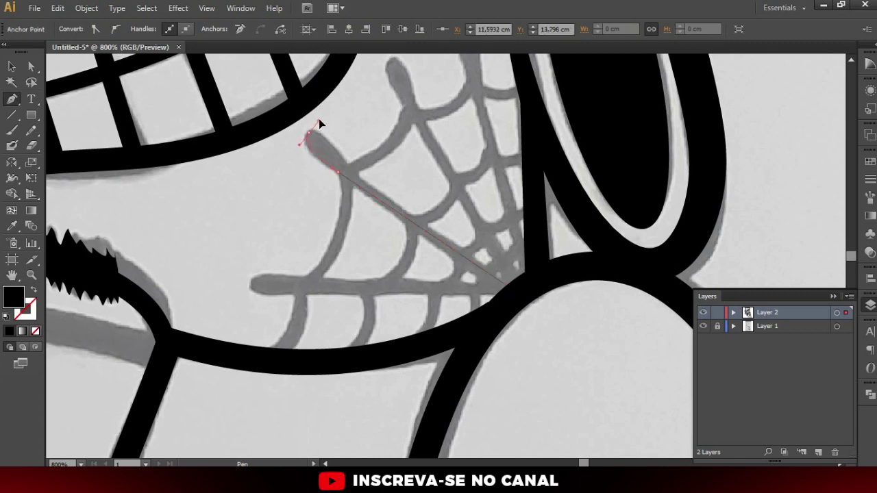
pyautogui.click(519, 291)
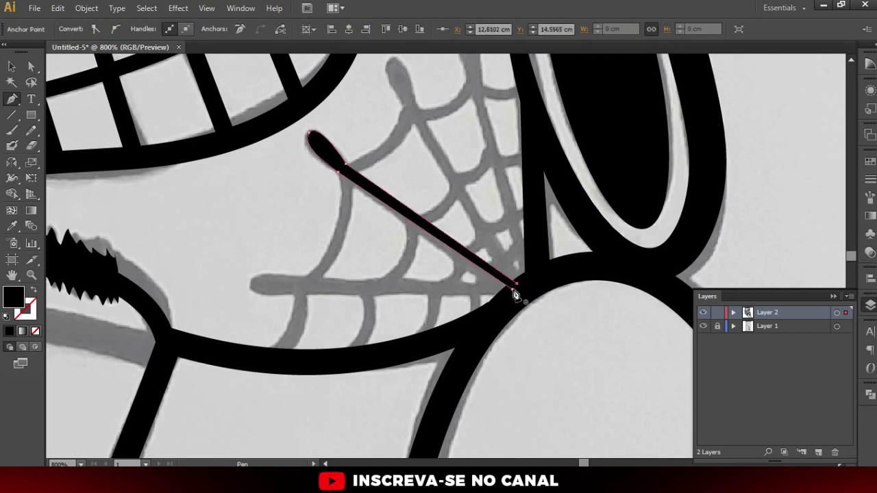
# - Reshape the spoke's rounded tip anchors, then select the whole spoke
pyautogui.press('a')
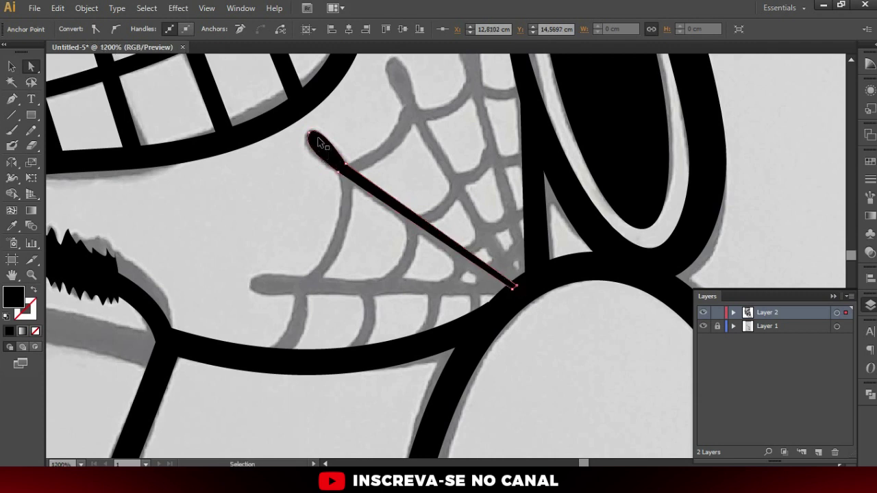
pyautogui.scroll(2, 322, 150)
pyautogui.moveTo(293, 115); pyautogui.dragTo(287, 124)
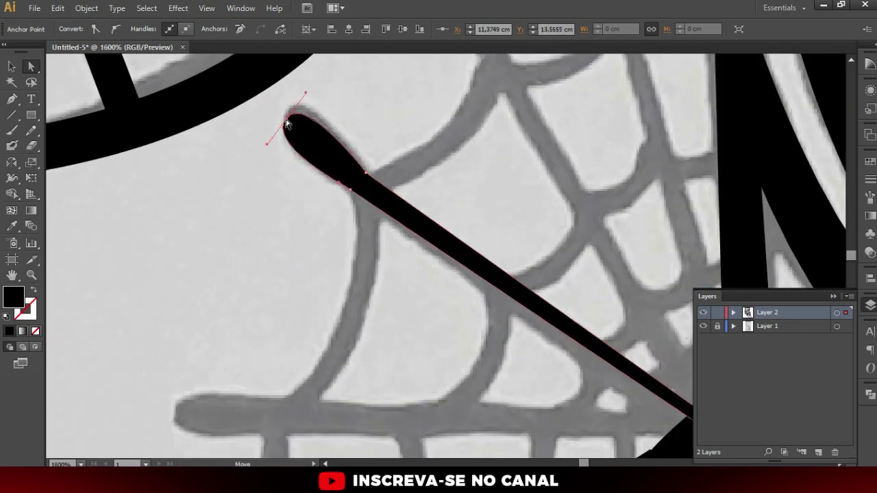
pyautogui.moveTo(309, 91); pyautogui.dragTo(310, 89)
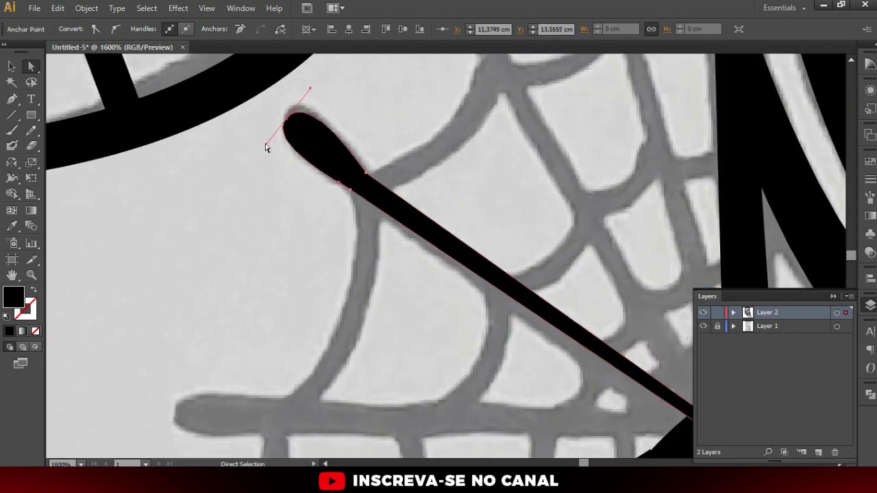
pyautogui.click(308, 207)
pyautogui.scroll(-2, 309, 207)
pyautogui.press('v')
pyautogui.click(383, 226)
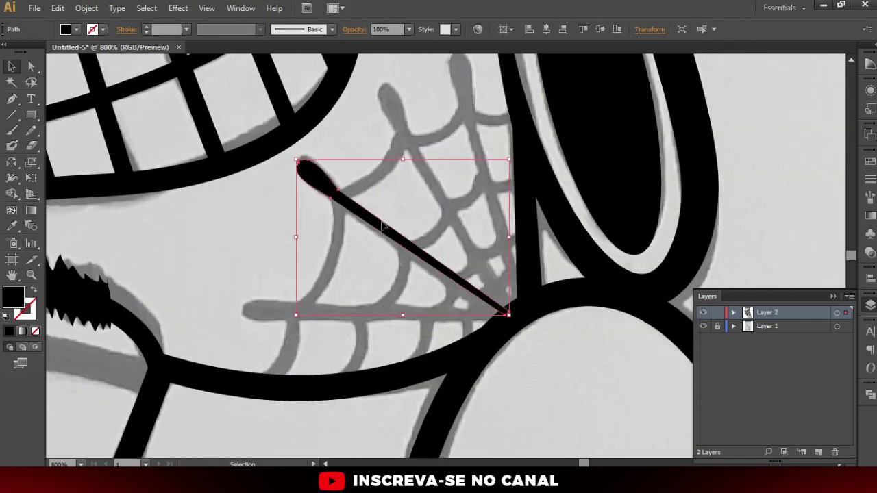
# - Rotate copies of the spoke around its base to fan out, including an upright one
pyautogui.press('ctrl')
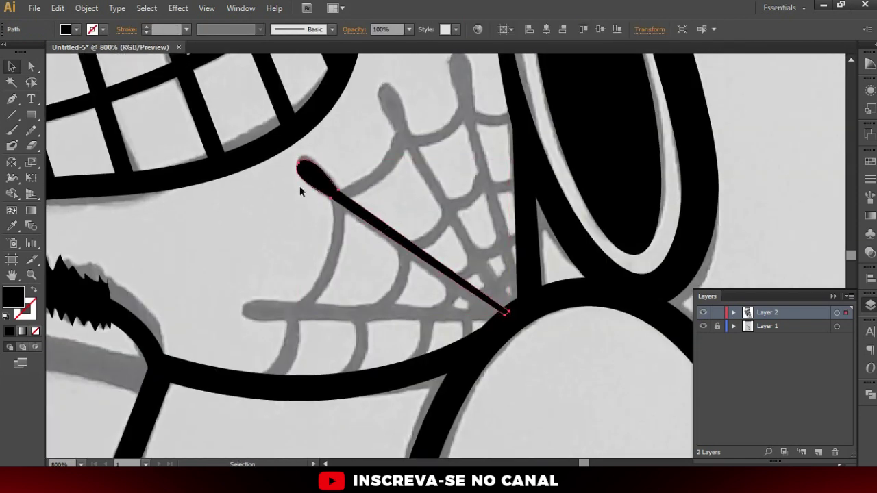
pyautogui.press('r')
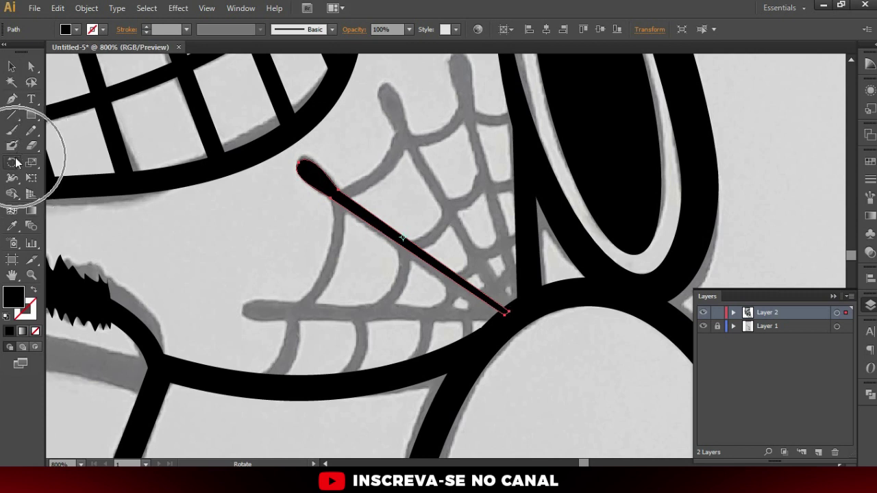
pyautogui.click(508, 315)
pyautogui.moveTo(312, 180); pyautogui.dragTo(253, 313)
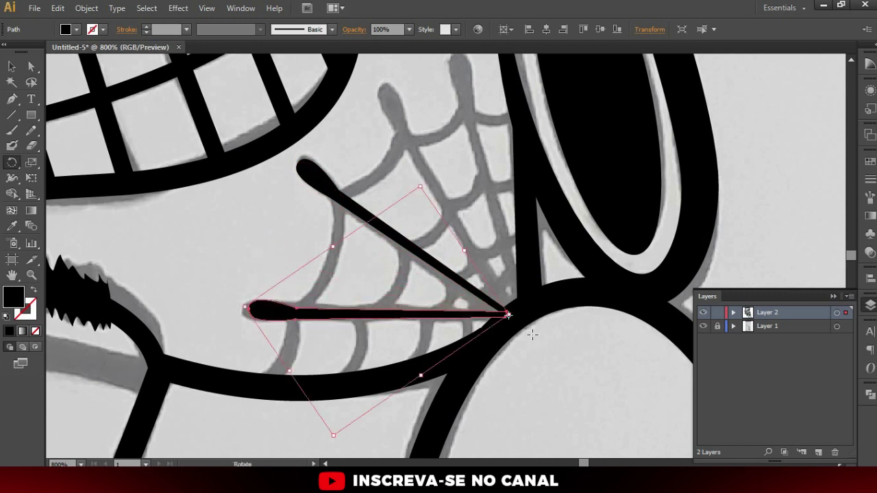
pyautogui.moveTo(250, 298); pyautogui.dragTo(391, 104)
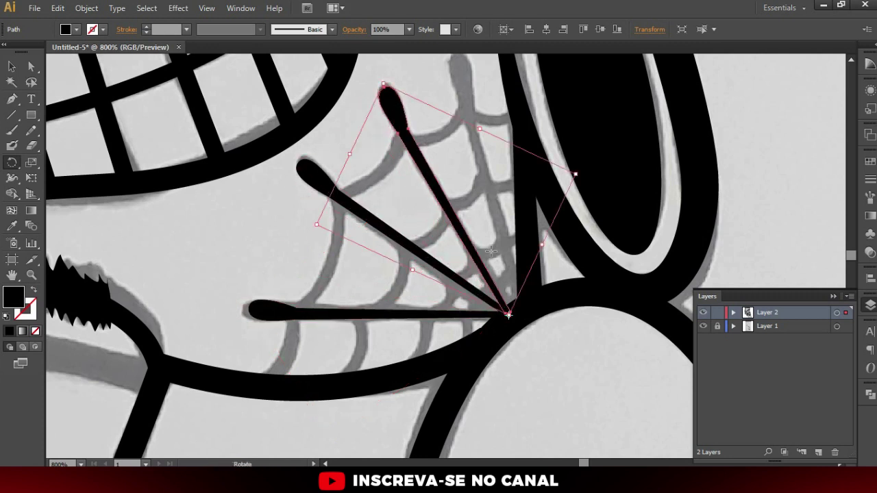
pyautogui.moveTo(383, 82); pyautogui.dragTo(468, 73)
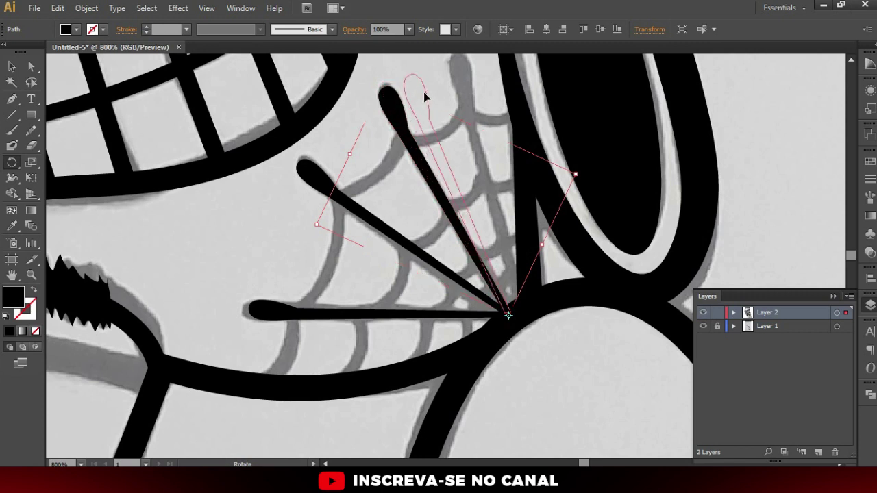
pyautogui.press('v')
pyautogui.click(509, 257)
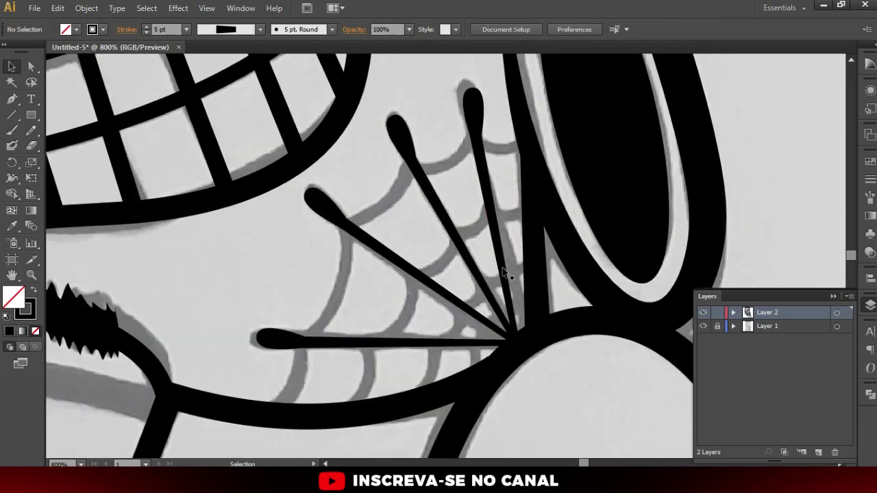
# - Draw the first curved outline-only web thread from the jawline across three spokes
pyautogui.click(506, 273)
pyautogui.click(468, 297)
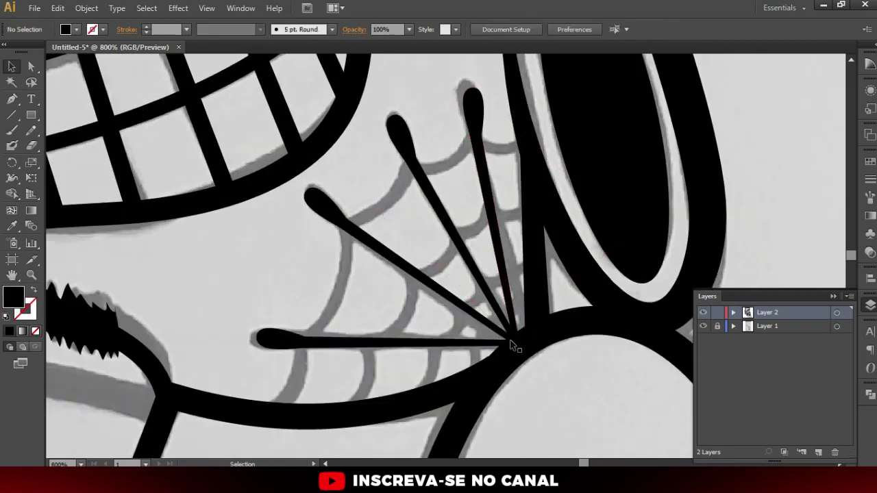
pyautogui.press('p')
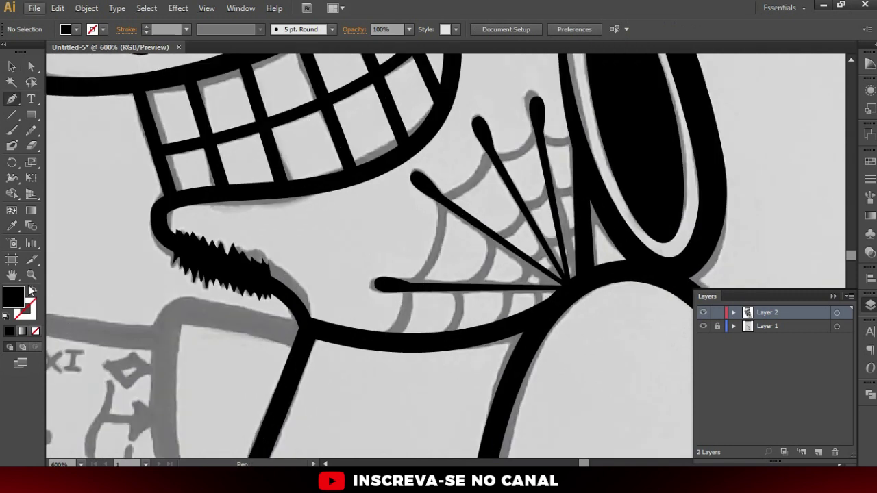
pyautogui.hotkey('shift', 'x')
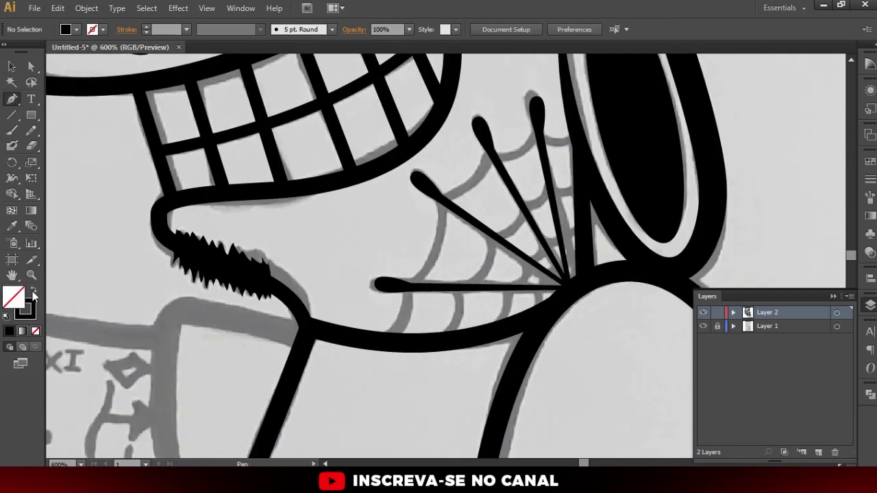
pyautogui.click(384, 335)
pyautogui.moveTo(406, 287); pyautogui.dragTo(404, 254)
pyautogui.moveTo(442, 199); pyautogui.dragTo(439, 171)
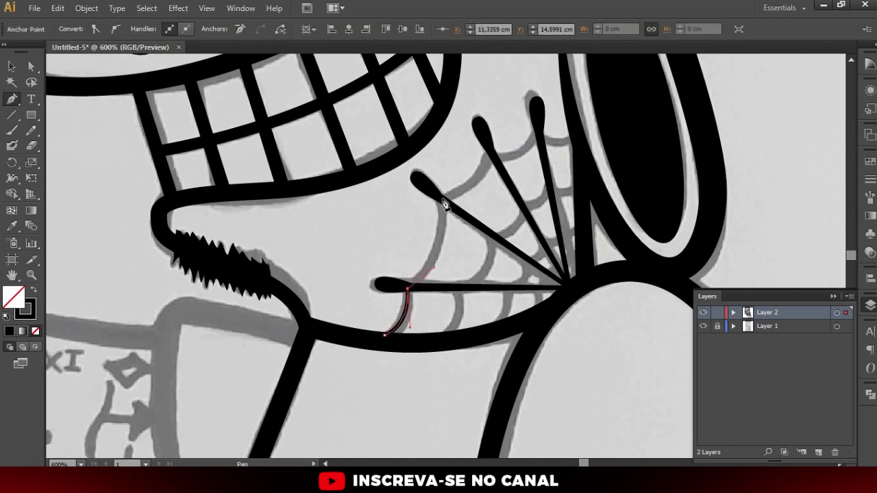
pyautogui.moveTo(490, 174)
pyautogui.mouseDown()
pyautogui.moveTo(491, 130)
pyautogui.moveTo(551, 144)
pyautogui.mouseUp()
pyautogui.press('v')
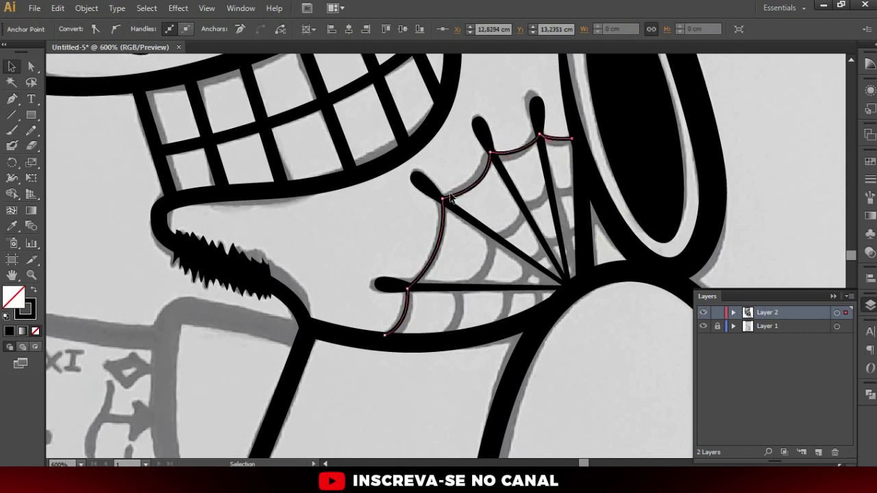
pyautogui.hotkey('ctrl', 'shift', 'a')
# - Draw a second curved thread linking the spokes, with a sharp turn at the diagonal spoke
pyautogui.hotkey('ctrl', '+')
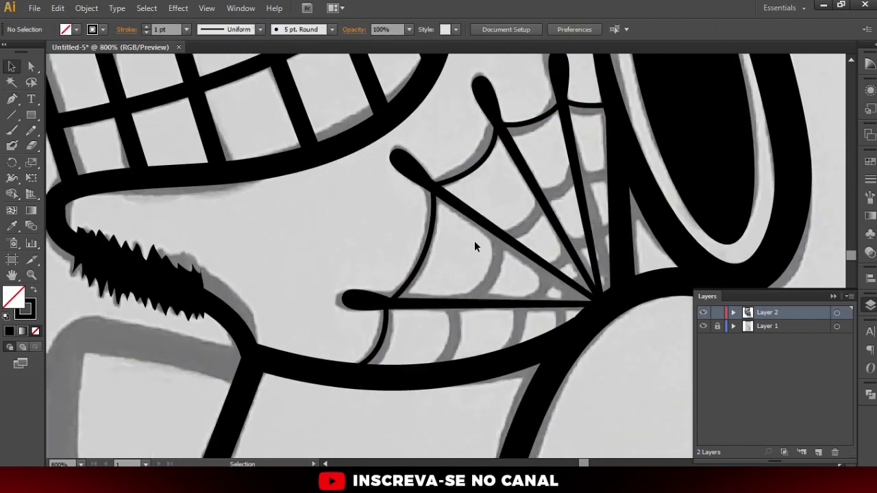
pyautogui.press('p')
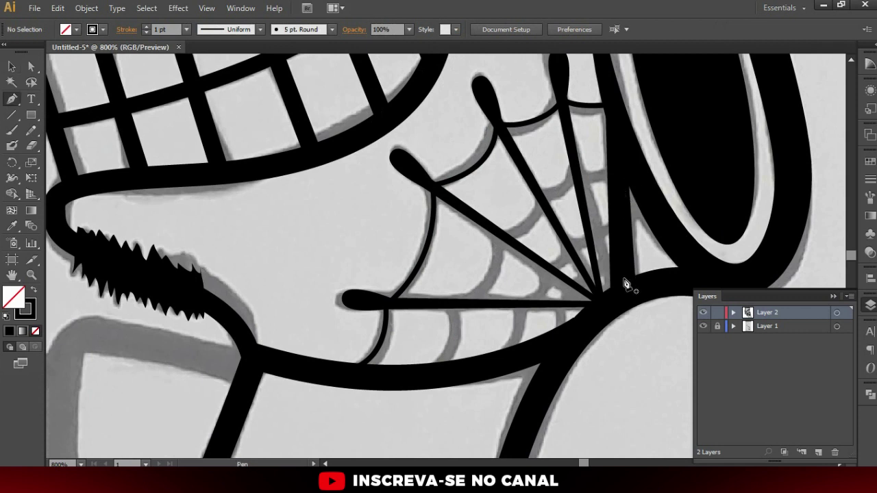
pyautogui.click(428, 367)
pyautogui.moveTo(449, 305); pyautogui.dragTo(431, 261)
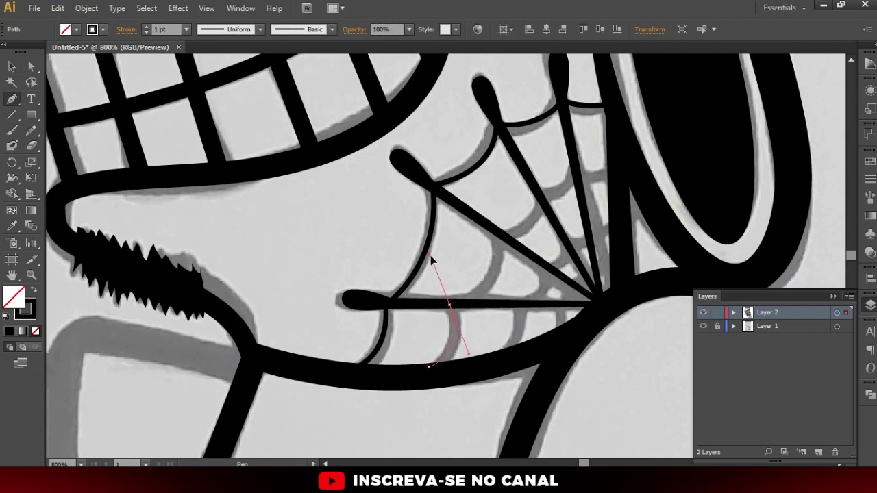
pyautogui.moveTo(431, 259); pyautogui.dragTo(432, 260)
pyautogui.moveTo(432, 259)
pyautogui.mouseDown()
pyautogui.moveTo(470, 276)
pyautogui.moveTo(479, 297)
pyautogui.mouseUp()
pyautogui.moveTo(499, 233); pyautogui.dragTo(492, 189)
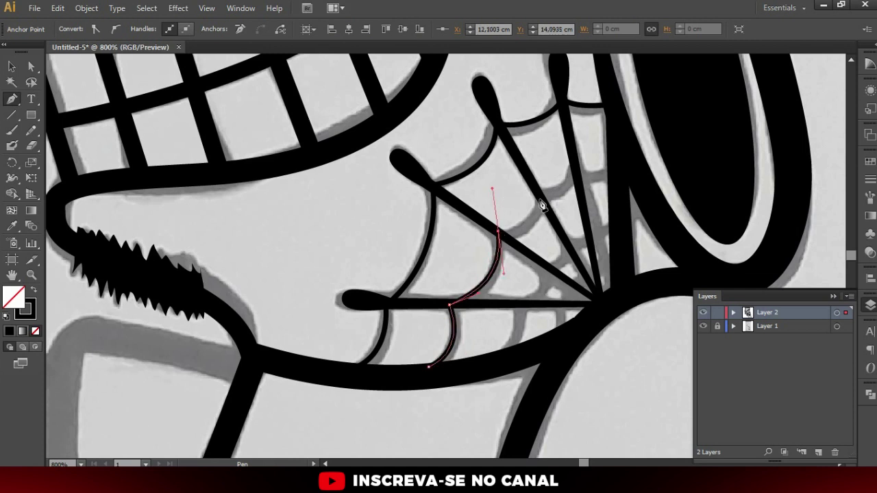
pyautogui.press('v')
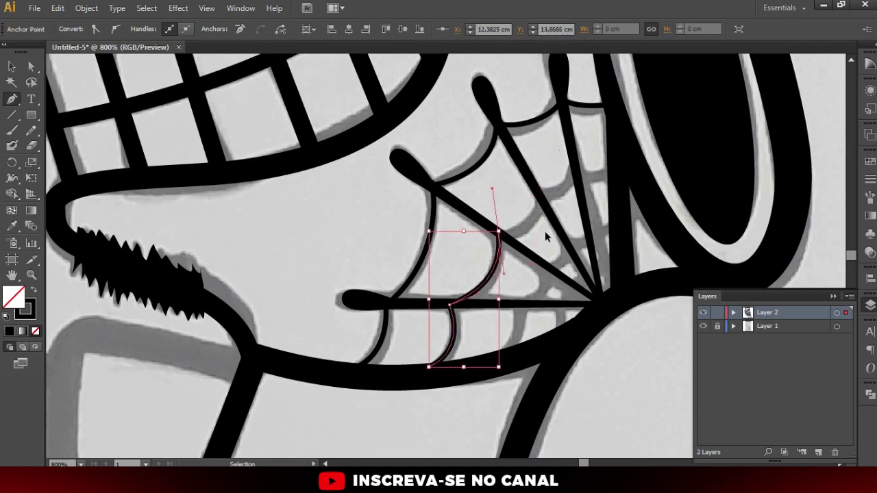
pyautogui.press('alt')
pyautogui.moveTo(494, 193); pyautogui.dragTo(512, 228)
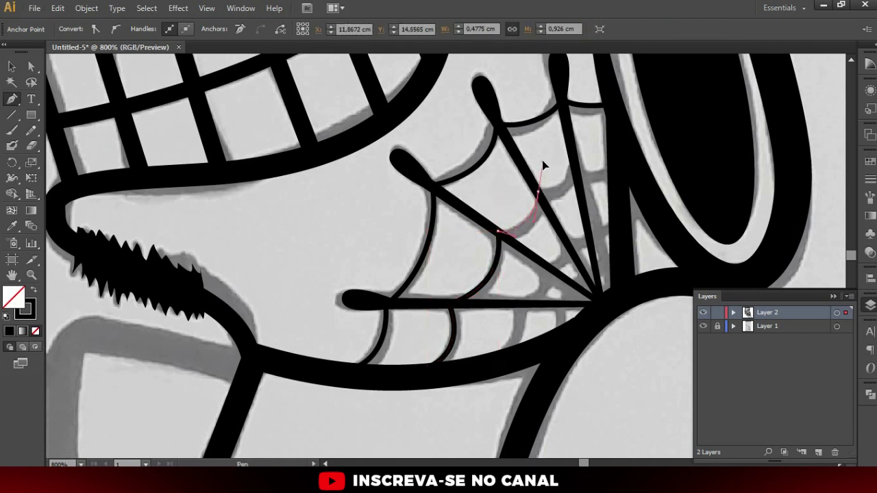
pyautogui.moveTo(554, 198); pyautogui.dragTo(590, 186)
pyautogui.keyDown('ctrl'); pyautogui.click(580, 248); pyautogui.keyUp('ctrl')
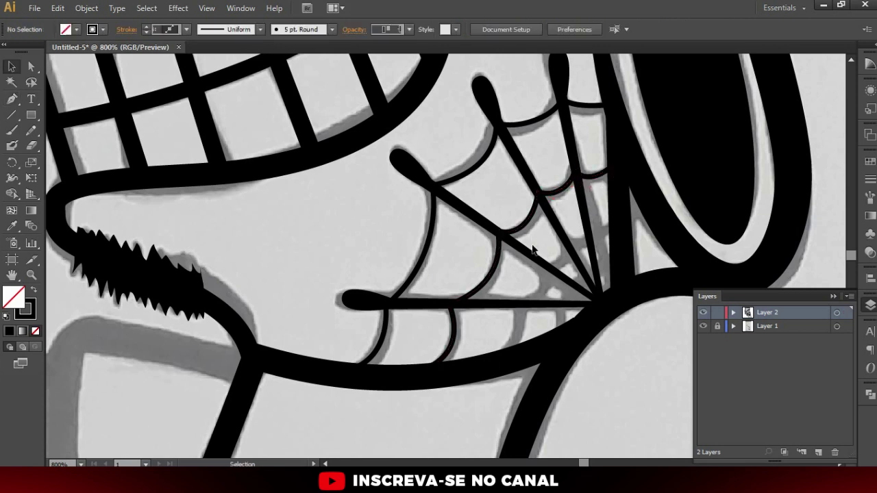
# - Draw a third curved thread from the jawline up across the next spokes
pyautogui.click(507, 348)
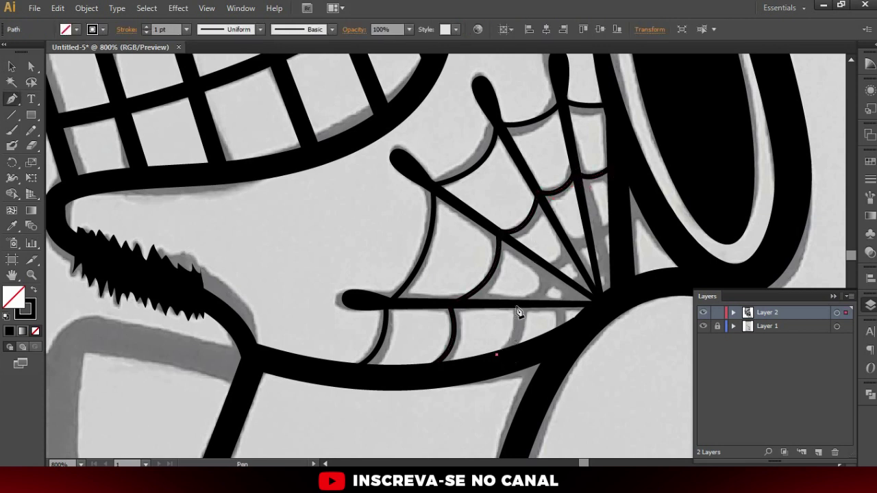
pyautogui.moveTo(517, 303)
pyautogui.mouseDown()
pyautogui.moveTo(537, 296)
pyautogui.moveTo(540, 236)
pyautogui.mouseUp()
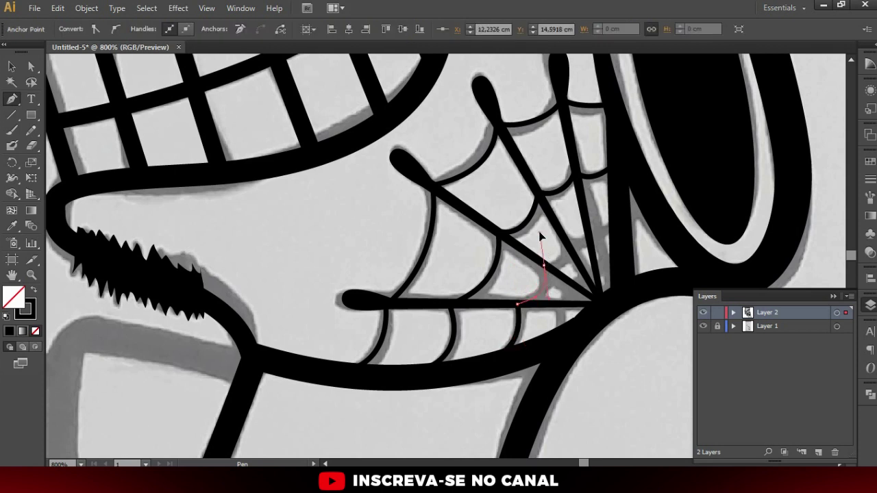
pyautogui.moveTo(566, 234); pyautogui.dragTo(565, 223)
pyautogui.click(583, 237)
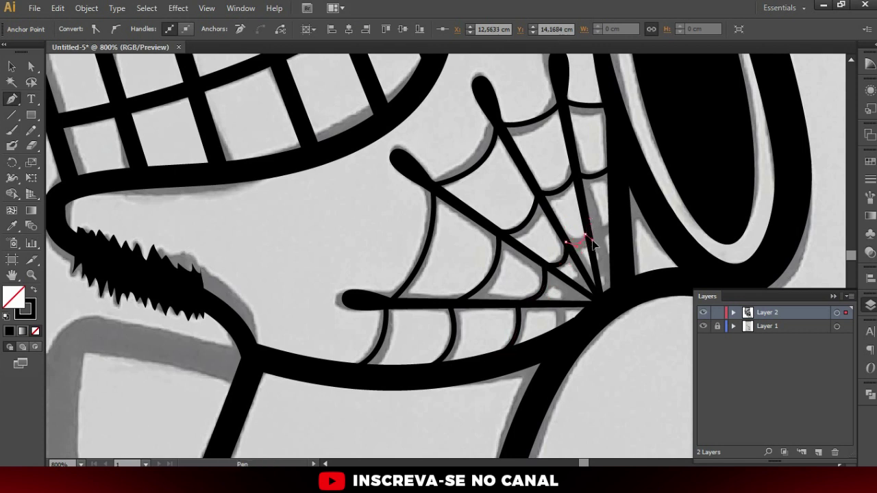
pyautogui.press('v')
pyautogui.click(644, 280)
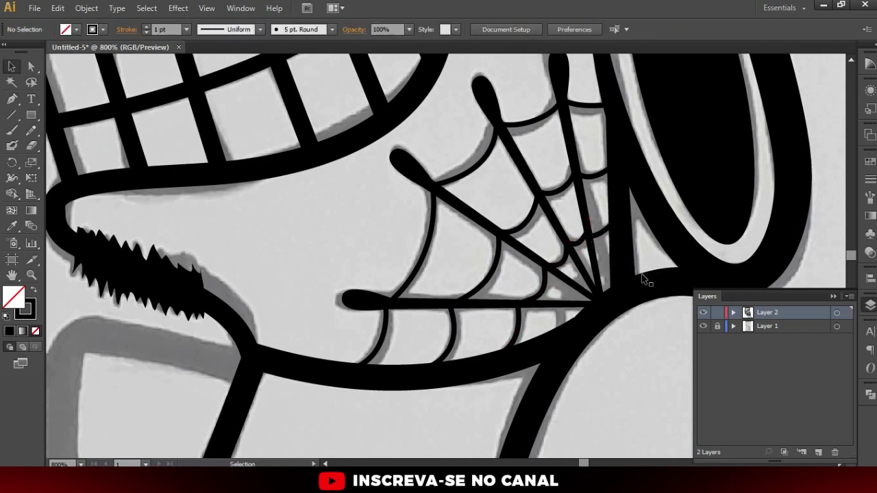
# - Add a short thread in the web's innermost corner and hide the grey reference sketch
pyautogui.press('p')
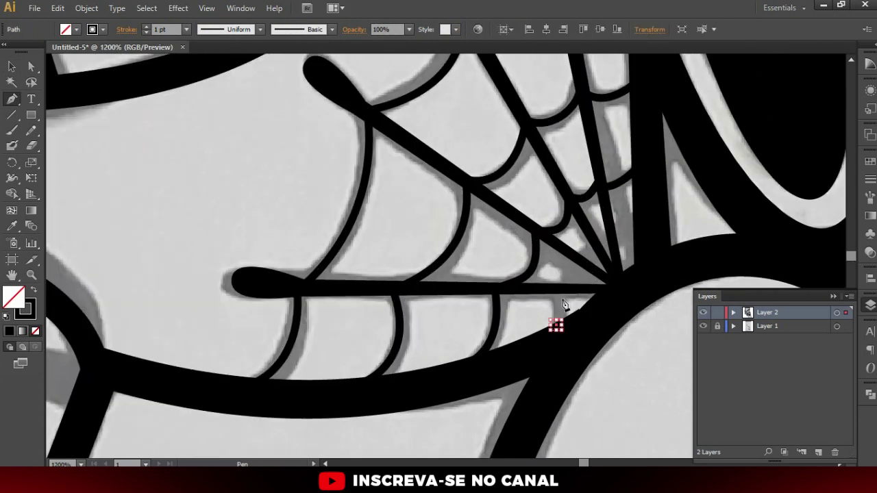
pyautogui.scroll(1, 562, 333)
pyautogui.moveTo(554, 328); pyautogui.dragTo(560, 288)
pyautogui.moveTo(581, 245)
pyautogui.mouseDown()
pyautogui.moveTo(592, 229)
pyautogui.moveTo(640, 233)
pyautogui.mouseUp()
pyautogui.keyDown('ctrl'); pyautogui.click(658, 221); pyautogui.keyUp('ctrl')
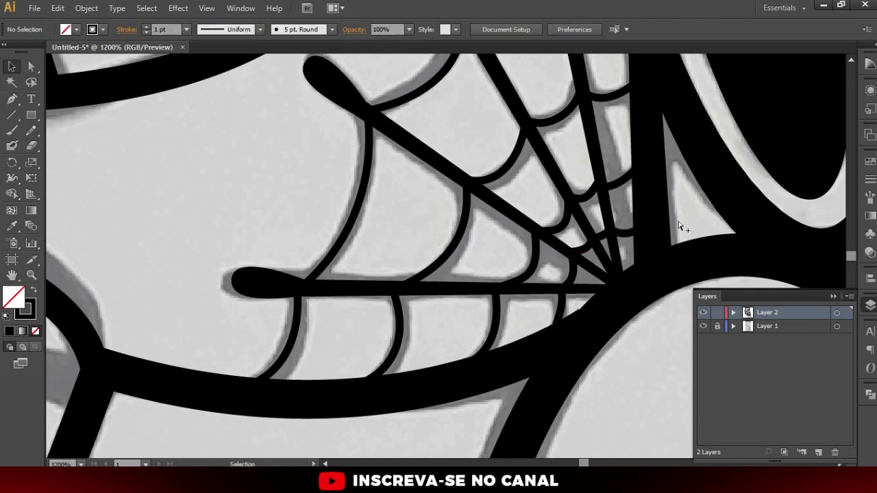
pyautogui.scroll(-4, 681, 228)
pyautogui.scroll(-2, 637, 267)
pyautogui.click(703, 326)
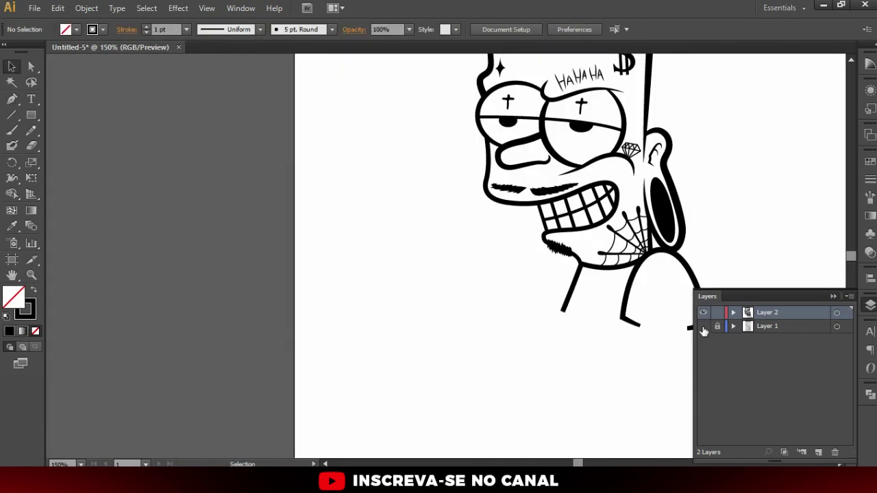
# - Select all the spider-web threads and thicken their stroke to 2 pt
pyautogui.scroll(3, 620, 222)
pyautogui.scroll(3, 546, 319)
pyautogui.scroll(1, 546, 319)
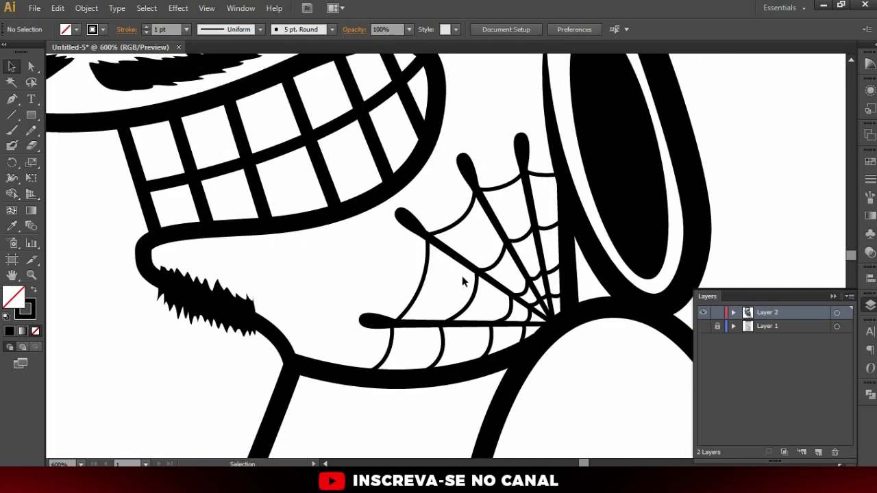
pyautogui.moveTo(426, 286); pyautogui.dragTo(445, 293)
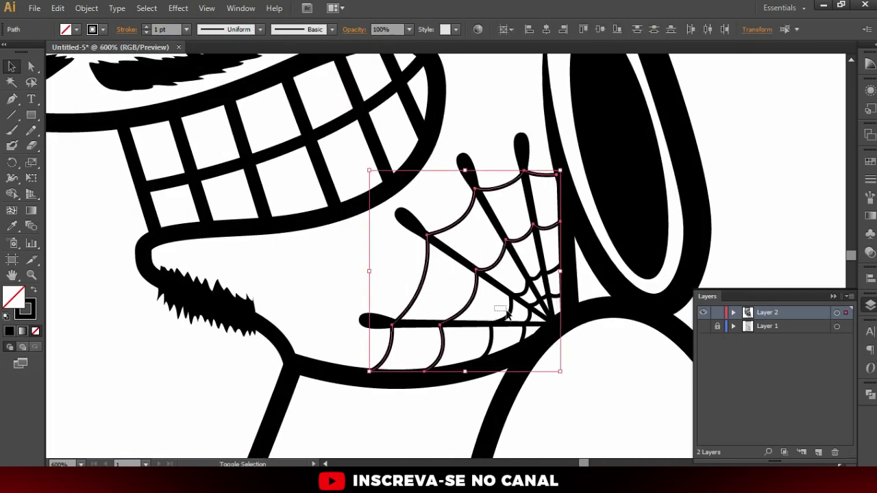
pyautogui.moveTo(514, 314); pyautogui.dragTo(527, 322)
pyautogui.keyDown('shift'); pyautogui.click(530, 322); pyautogui.keyUp('shift')
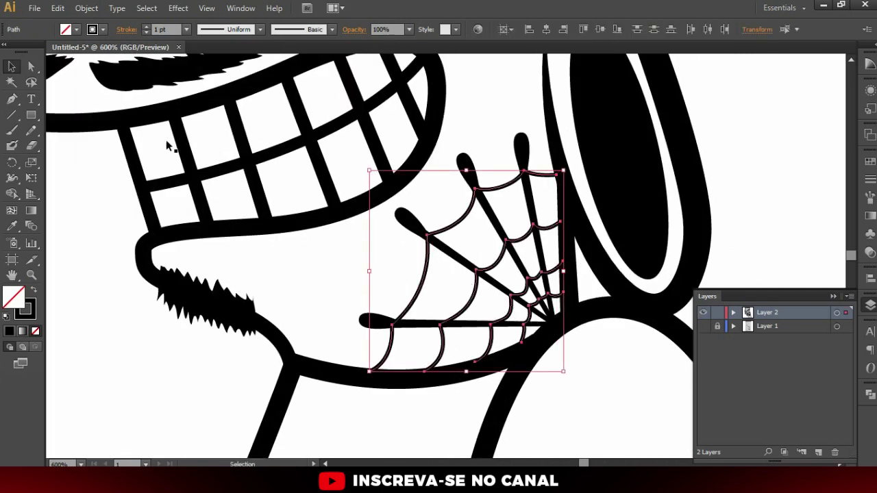
pyautogui.click(146, 26)
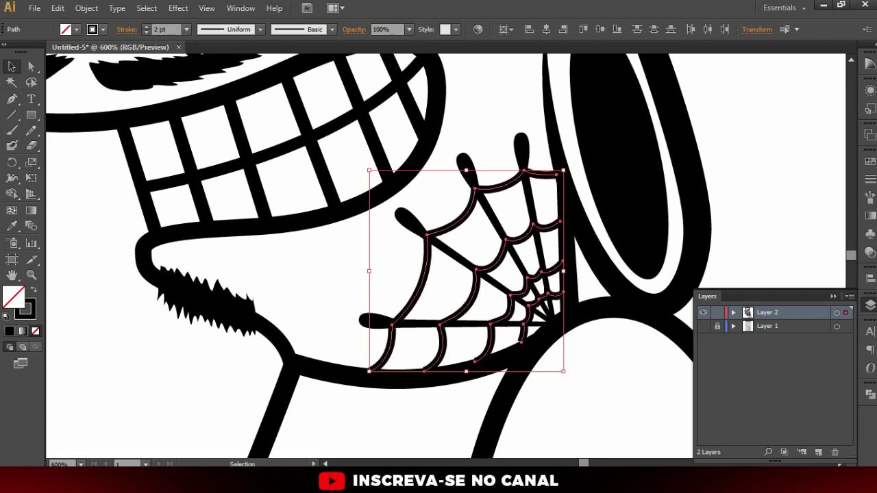
pyautogui.hotkey('ctrl', 'shift', 'a')
# - Make the grey reference sketch visible again and zoom in on the shirt sleeve and torso
pyautogui.hotkey('ctrl', '-')
pyautogui.hotkey('ctrl', '-')
pyautogui.hotkey('ctrl', '-')
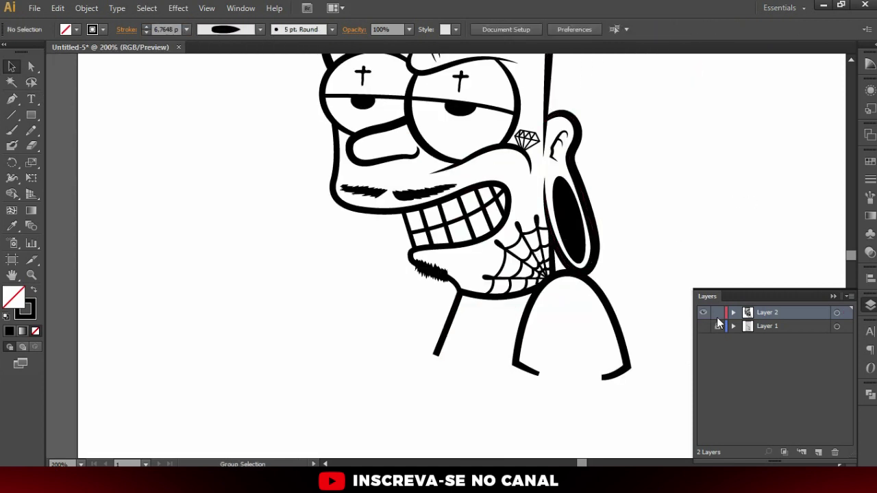
pyautogui.click(704, 327)
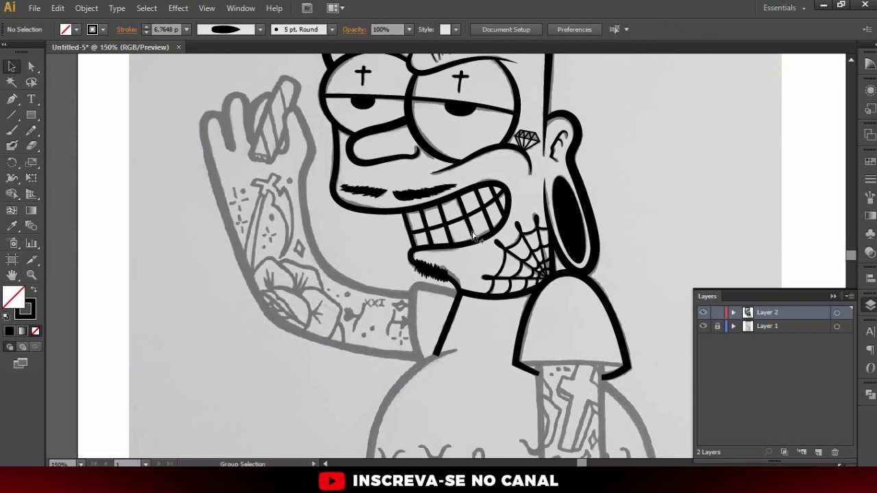
pyautogui.hotkey('ctrl', '-')
pyautogui.hotkey('ctrl', '-')
pyautogui.click(703, 327)
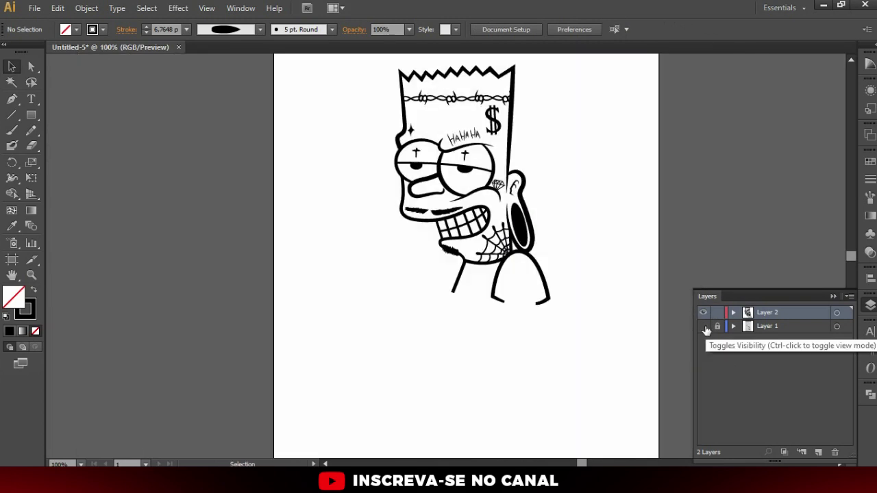
pyautogui.click(703, 326)
pyautogui.hotkey('ctrl', '+')
pyautogui.hotkey('ctrl', '+')
pyautogui.scroll(-2, 450, 271)
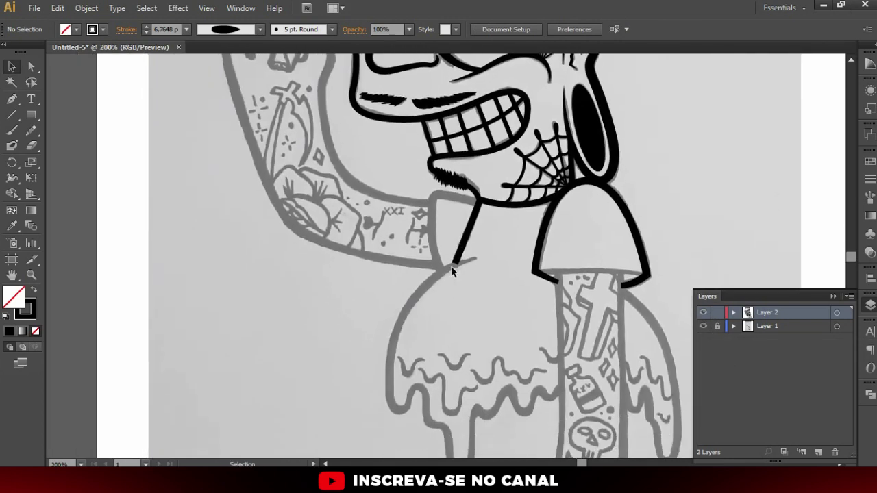
pyautogui.scroll(-2, 450, 270)
pyautogui.hotkey('ctrl', '+')
pyautogui.press('p')
pyautogui.hotkey('ctrl', '+')
# - Draw a gently curved line across the sleeve's bottom opening
pyautogui.click(602, 135)
pyautogui.click(379, 132)
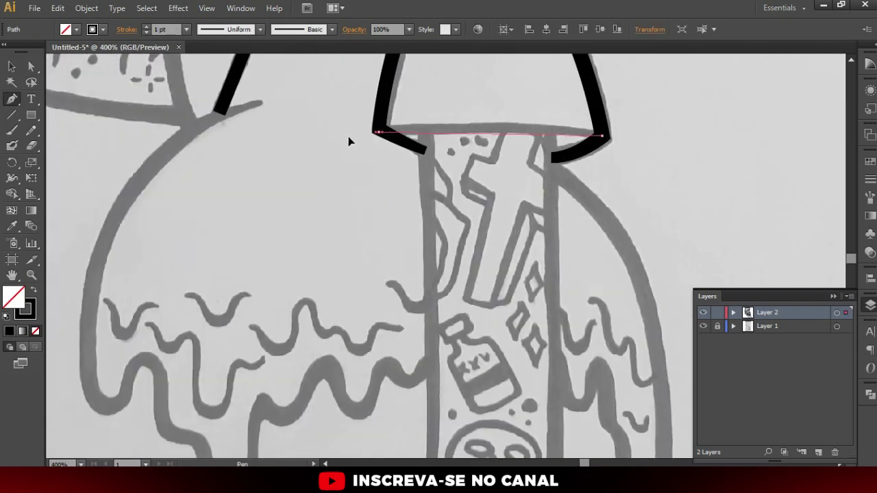
pyautogui.moveTo(308, 152); pyautogui.dragTo(254, 151)
pyautogui.press('ctrl')
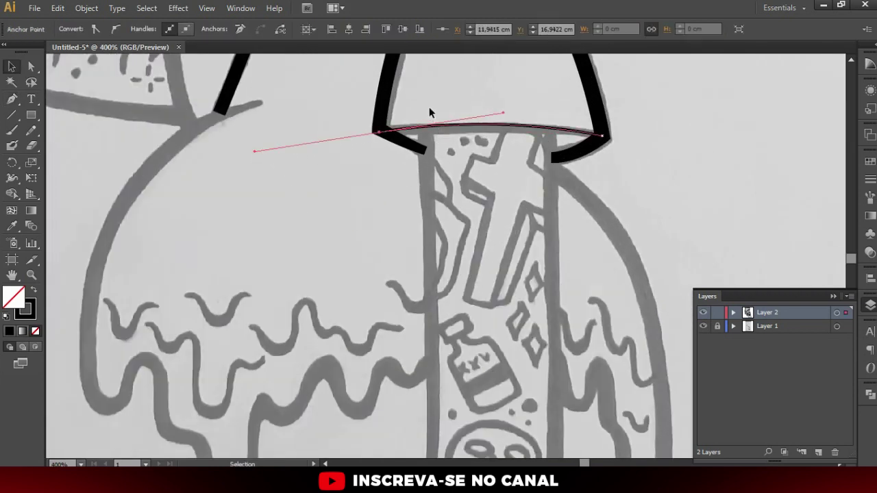
# - Give the sleeve hem line a 3 pt stroke weight
pyautogui.click(470, 126)
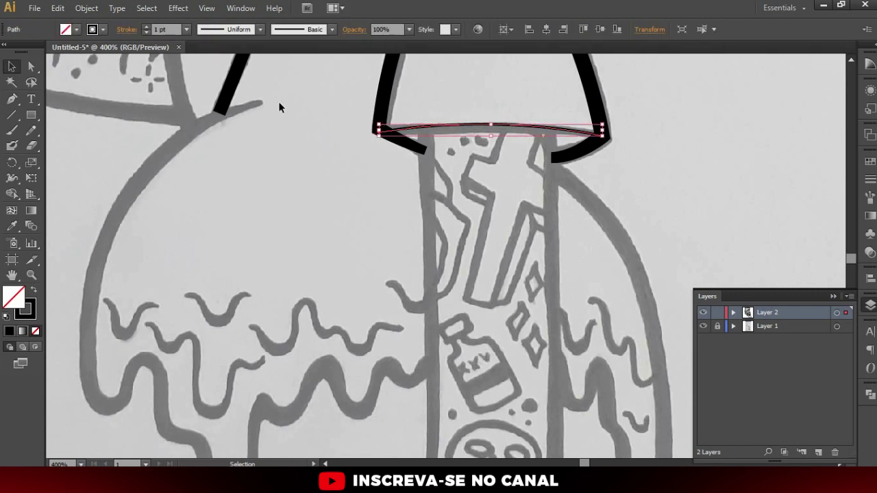
pyautogui.click(178, 31)
pyautogui.write('3')
pyautogui.press('Return')
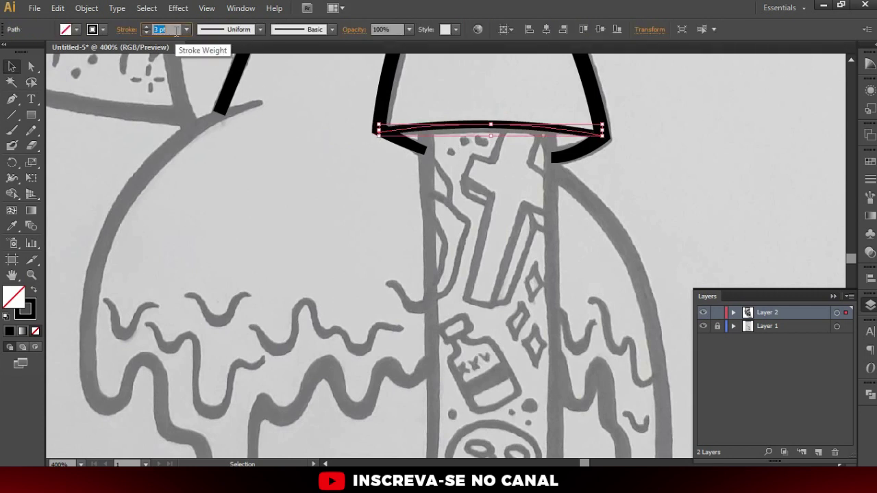
pyautogui.scroll(1, 411, 132)
# - Adjust the hem line's left anchor point with Direct Selection
pyautogui.press('a')
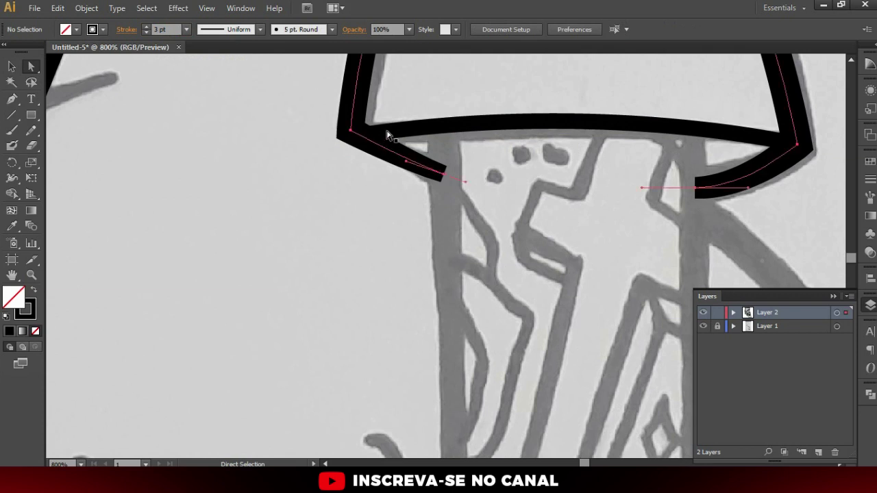
pyautogui.click(416, 137)
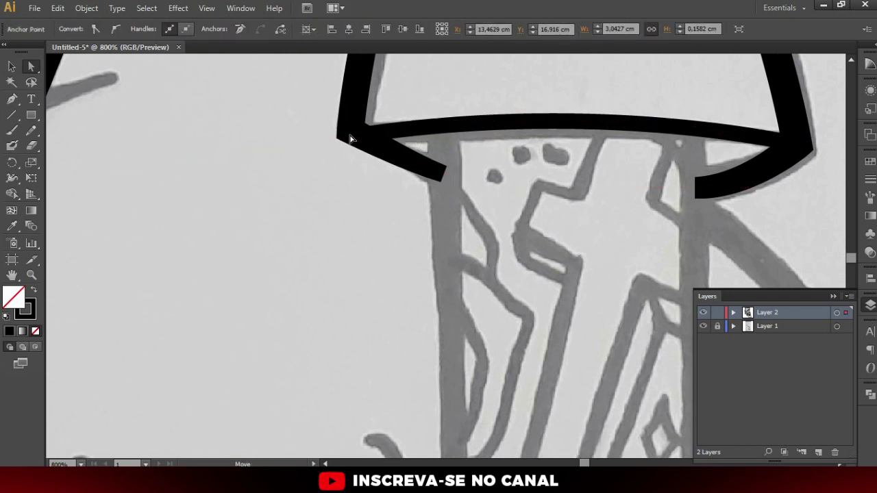
pyautogui.click(349, 135)
pyautogui.click(445, 308)
# - Start a Pen path for the arm outline at the sleeve's lower left edge
pyautogui.hotkey('ctrl', '-')
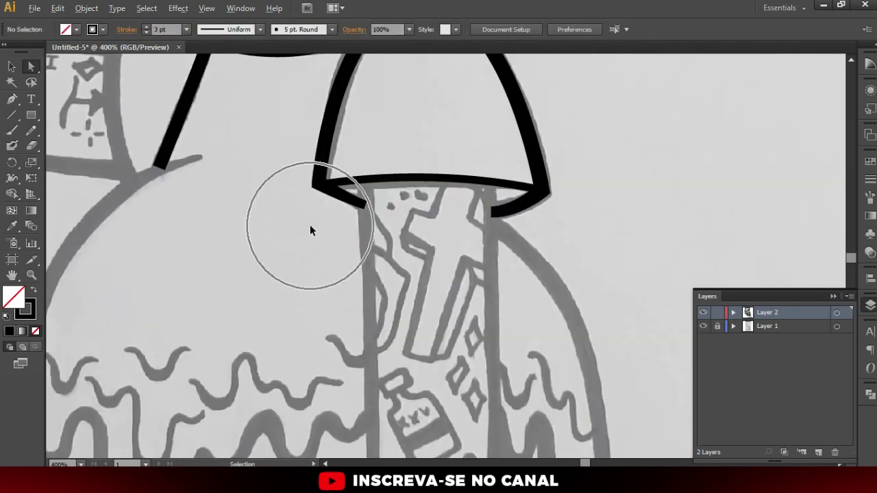
pyautogui.press('p')
pyautogui.scroll(-2, 309, 224)
pyautogui.click(367, 149)
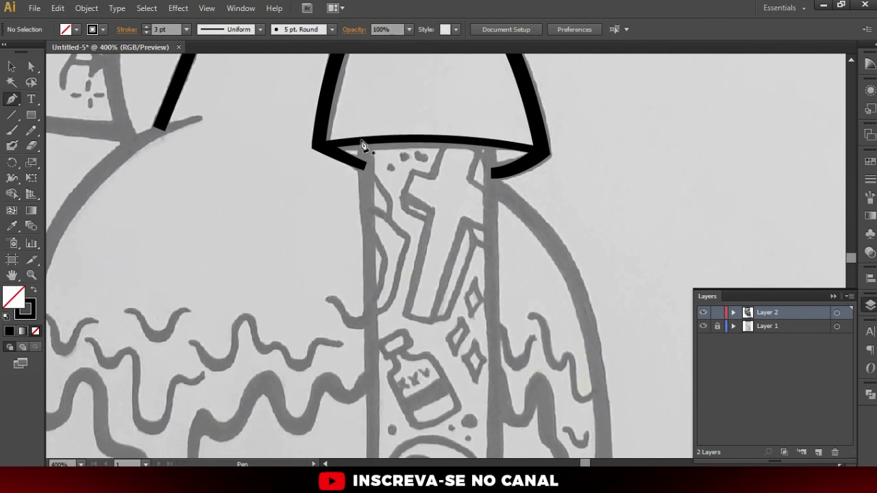
# - Trace the arm's left edge down to the notch above the thumb
pyautogui.hotkey('ctrl', '-')
pyautogui.scroll(-1, 370, 226)
pyautogui.moveTo(366, 237); pyautogui.dragTo(364, 225)
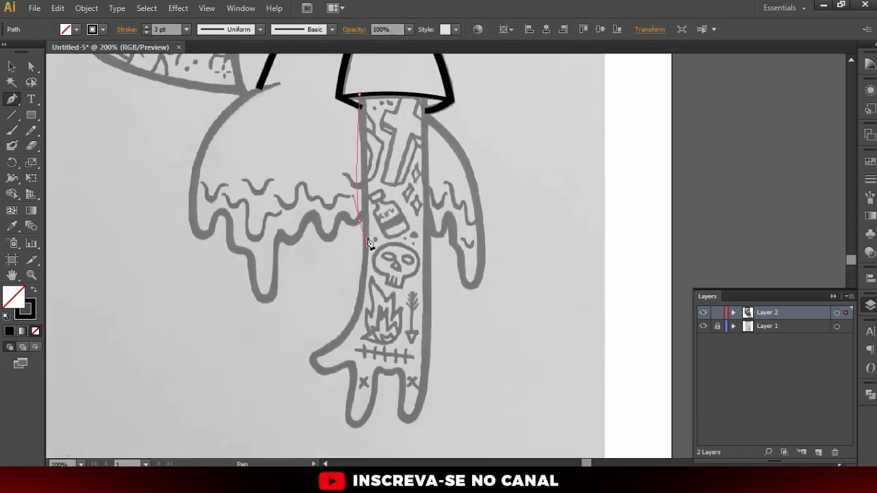
pyautogui.hotkey('ctrl', '+')
pyautogui.scroll(-1, 380, 209)
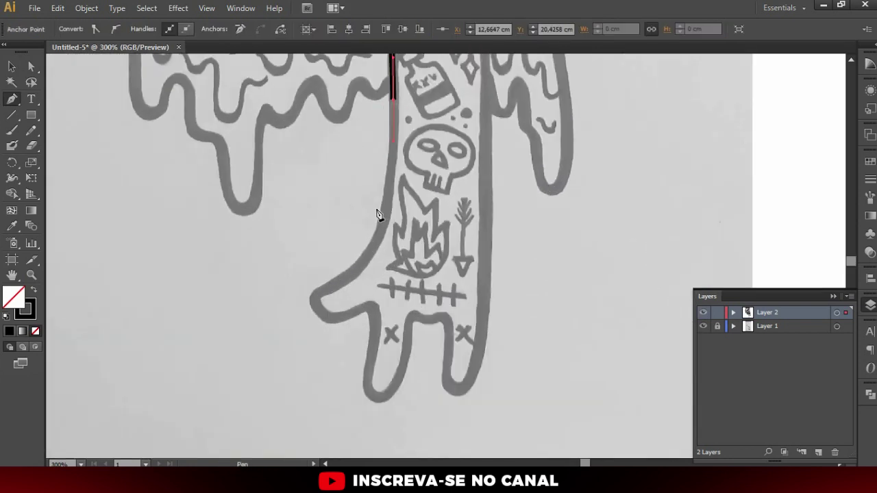
pyautogui.moveTo(374, 239); pyautogui.dragTo(358, 272)
pyautogui.hotkey('ctrl', '+')
pyautogui.moveTo(310, 296); pyautogui.dragTo(319, 331)
# - Continue the outline around the thumb and fingers back up to the sleeve's right corner
pyautogui.moveTo(376, 310)
pyautogui.mouseDown()
pyautogui.moveTo(386, 375)
pyautogui.moveTo(391, 235)
pyautogui.moveTo(395, 272)
pyautogui.mouseUp()
pyautogui.moveTo(426, 239); pyautogui.dragTo(435, 221)
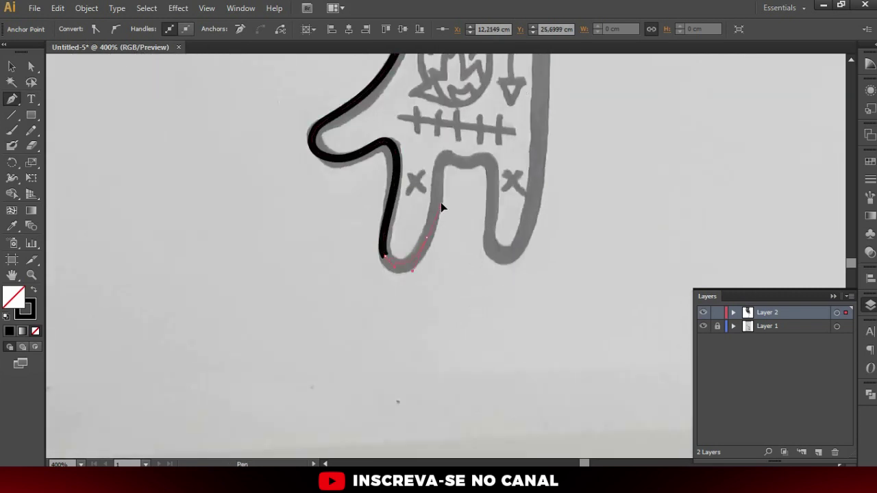
pyautogui.moveTo(445, 155); pyautogui.dragTo(496, 184)
pyautogui.moveTo(487, 251)
pyautogui.mouseDown()
pyautogui.moveTo(492, 256)
pyautogui.moveTo(530, 240)
pyautogui.mouseUp()
pyautogui.moveTo(541, 169); pyautogui.dragTo(524, 357)
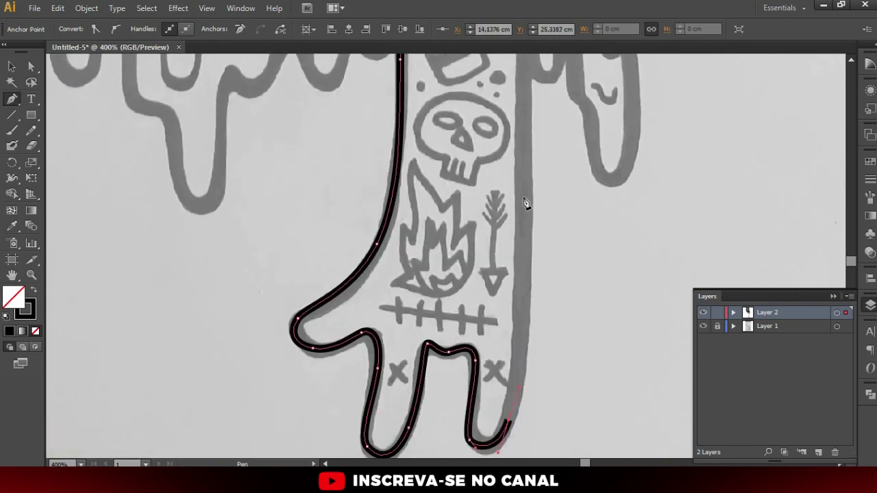
pyautogui.scroll(-2, 521, 101)
pyautogui.scroll(2, 505, 96)
pyautogui.click(503, 183)
pyautogui.keyDown('ctrl'); pyautogui.click(548, 212); pyautogui.keyUp('ctrl')
pyautogui.scroll(2, 418, 212)
pyautogui.hotkey('shift', 'e')
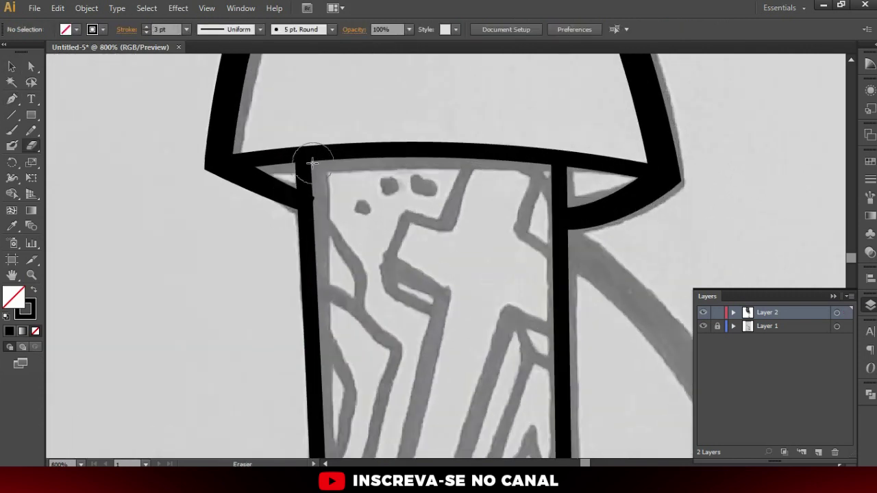
# - Widen the tops of both arm outline strokes where they meet the sleeve
pyautogui.hotkey('shift', 'w')
pyautogui.moveTo(308, 159); pyautogui.dragTo(316, 157)
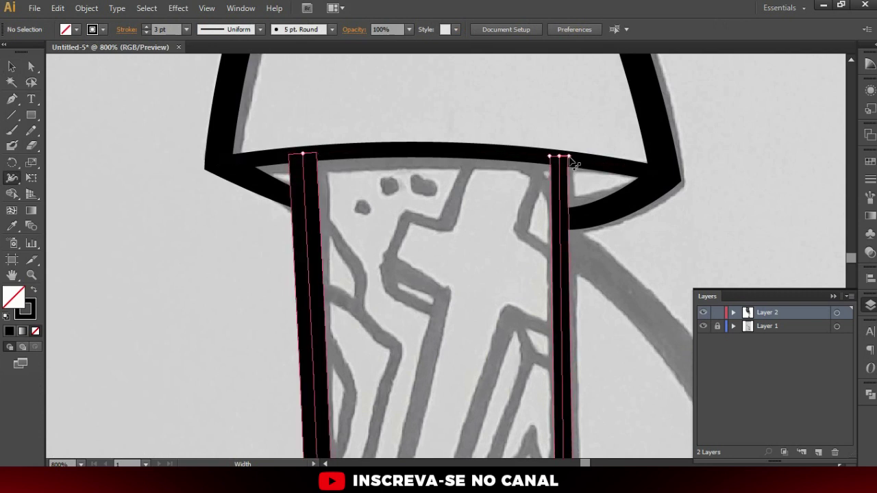
pyautogui.moveTo(575, 164); pyautogui.dragTo(588, 175)
pyautogui.scroll(-3, 546, 149)
pyautogui.scroll(-1, 546, 149)
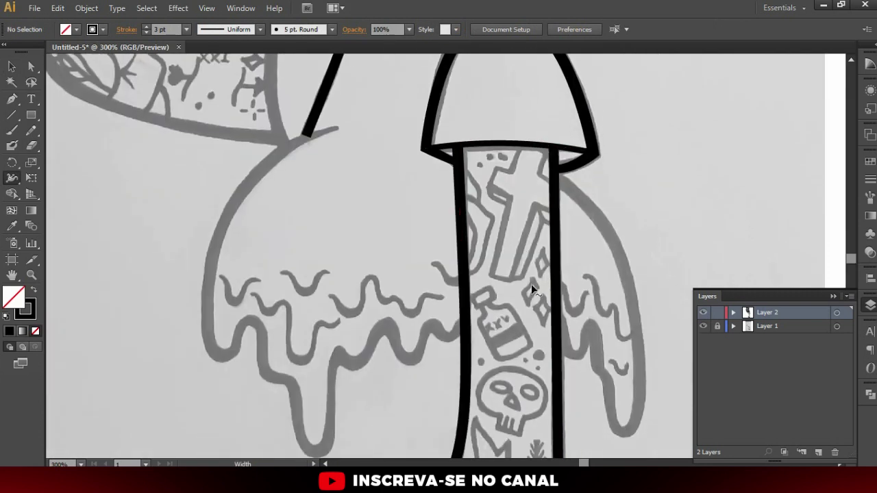
pyautogui.scroll(-5, 530, 287)
pyautogui.scroll(-3, 493, 312)
pyautogui.press('v')
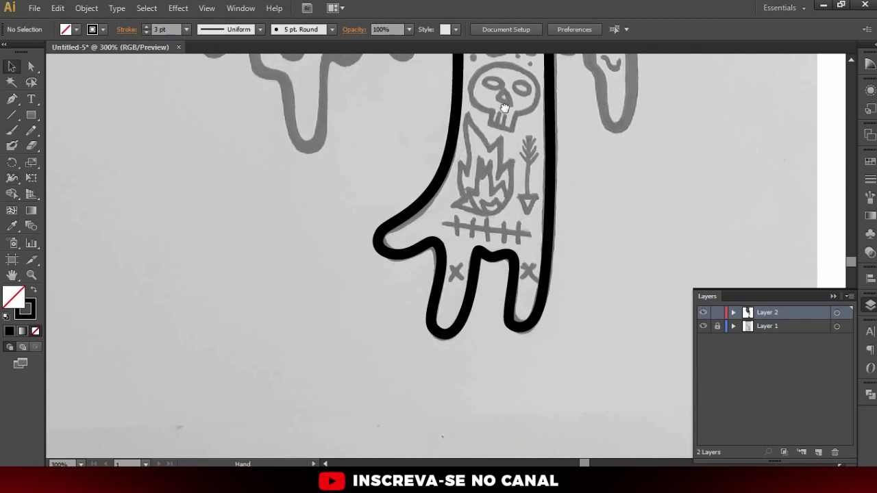
# - Hide and re-show the sketch layer to check the arm line art
pyautogui.scroll(5, 505, 108)
pyautogui.scroll(-1, 493, 178)
pyautogui.scroll(-2, 493, 178)
pyautogui.scroll(2, 490, 152)
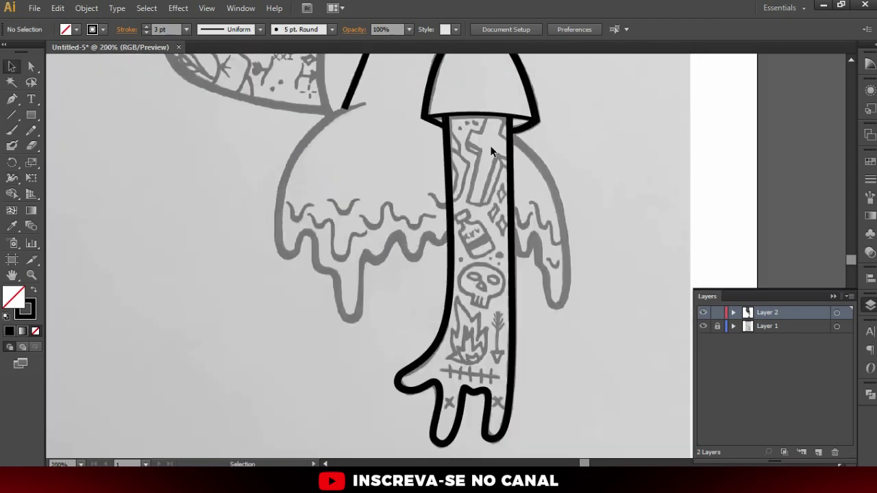
pyautogui.scroll(2, 490, 150)
pyautogui.scroll(1, 481, 258)
pyautogui.scroll(-2, 544, 223)
pyautogui.scroll(1, 511, 263)
pyautogui.scroll(1, 496, 272)
pyautogui.scroll(-2, 497, 272)
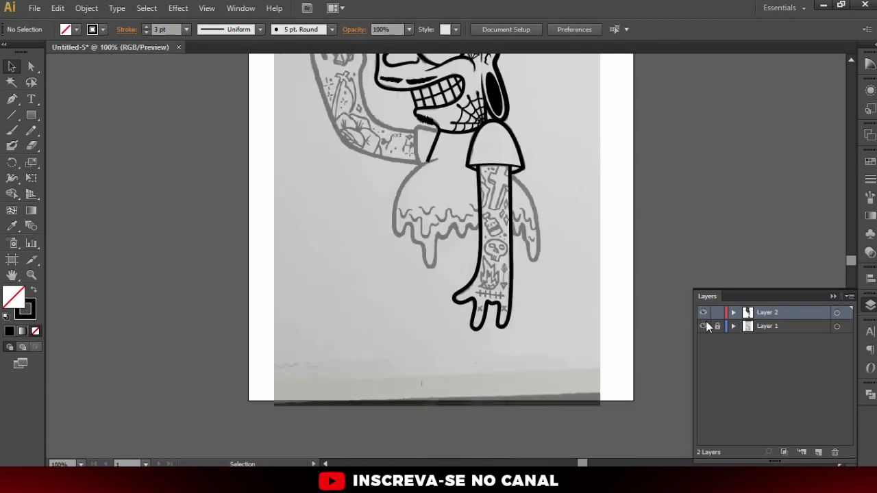
pyautogui.click(703, 326)
pyautogui.scroll(3, 573, 206)
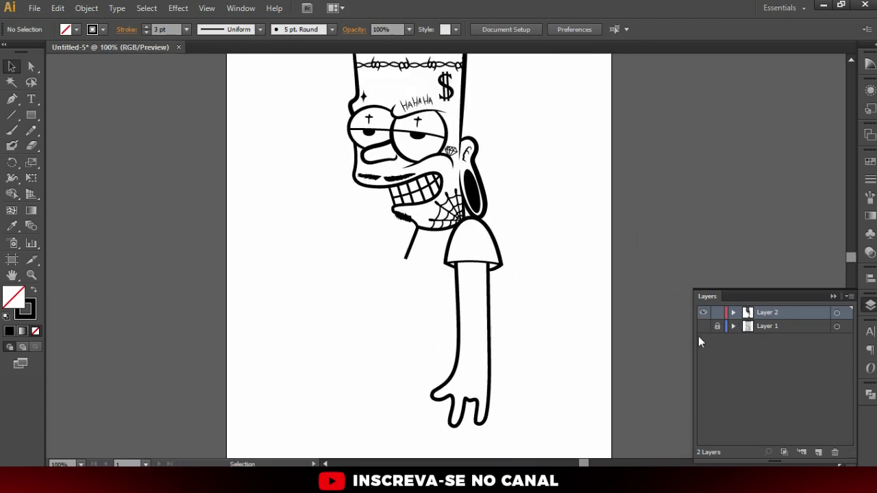
pyautogui.click(704, 327)
pyautogui.scroll(-1, 525, 333)
pyautogui.scroll(-1, 525, 333)
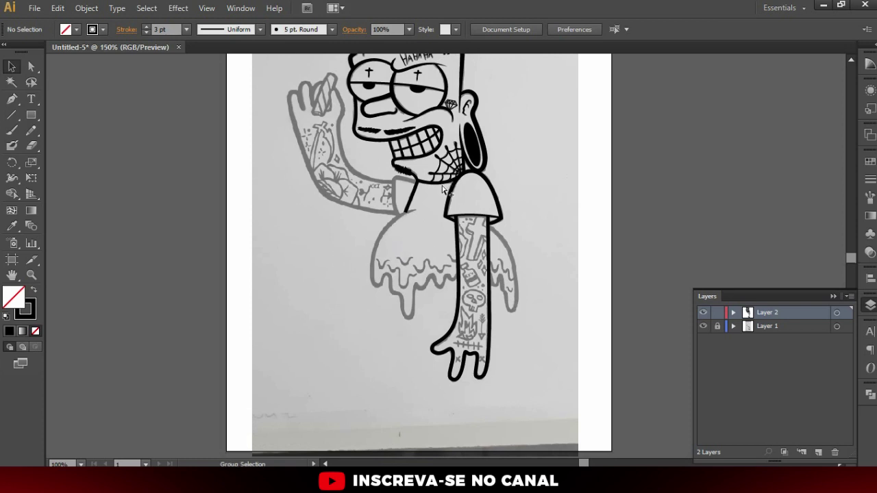
pyautogui.scroll(1, 405, 197)
pyautogui.scroll(-1, 406, 201)
# - Place the first Pen point of the torso outline beside the neck
pyautogui.press('p')
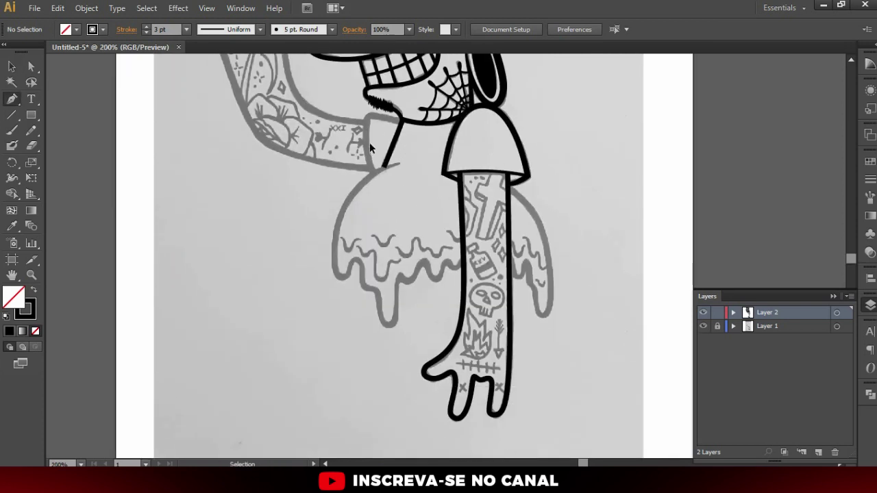
pyautogui.scroll(2, 370, 143)
pyautogui.click(431, 182)
pyautogui.scroll(-2, 411, 175)
pyautogui.hscroll(-1, 411, 174)
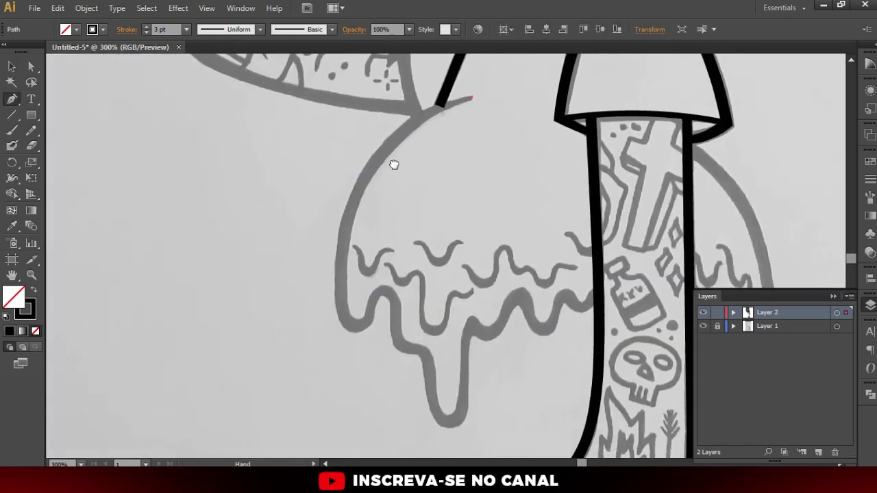
# - Curve the torso's left edge from below the chin down to the shirt's drips
pyautogui.moveTo(339, 281); pyautogui.dragTo(333, 395)
pyautogui.hotkey('ctrl', 'z')
pyautogui.scroll(-2, 351, 288)
pyautogui.moveTo(343, 296); pyautogui.dragTo(347, 386)
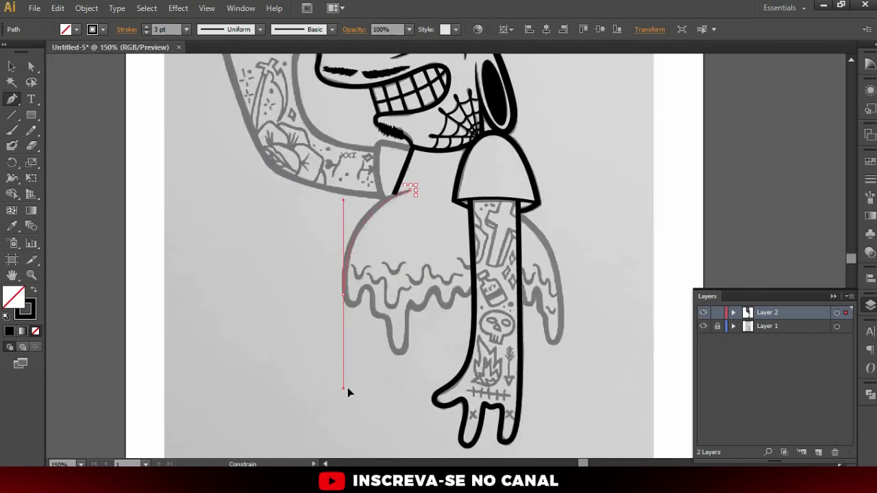
pyautogui.scroll(2, 349, 309)
pyautogui.scroll(-1, 344, 312)
pyautogui.scroll(-1, 343, 315)
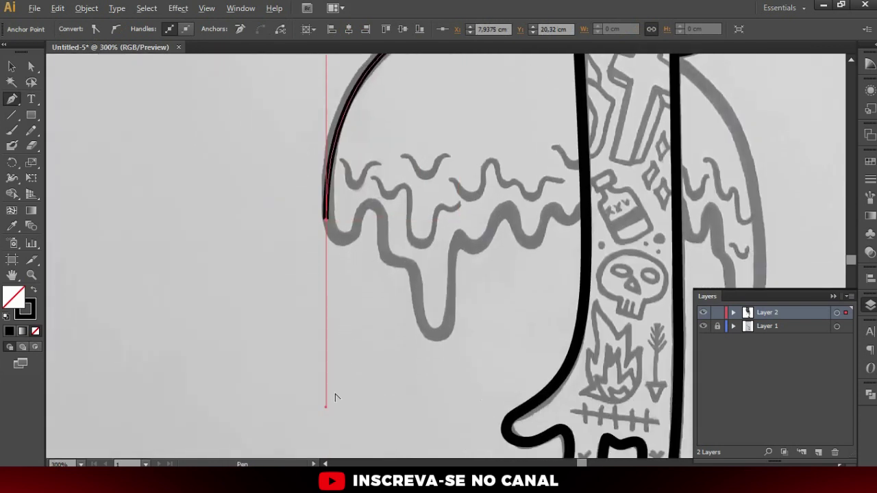
pyautogui.press('alt')
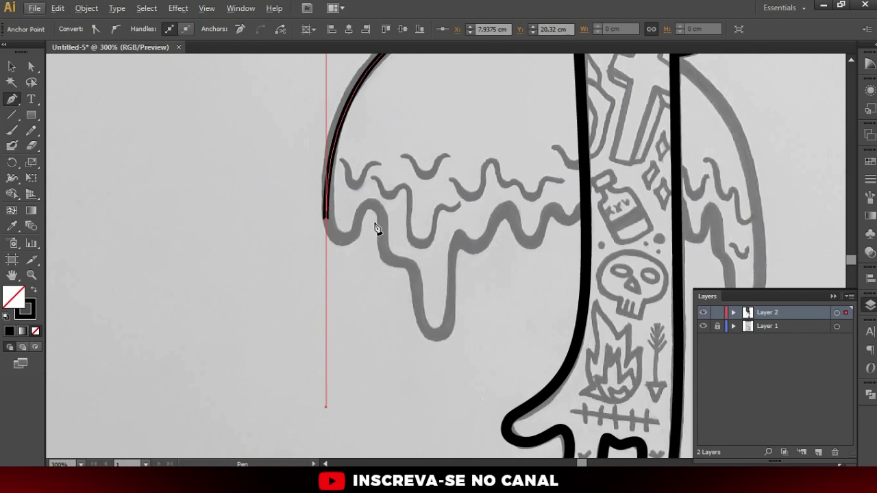
# - Trace the left sleeve outline around the first drip, the next hump and the long drip
pyautogui.press('alt')
pyautogui.press('alt')
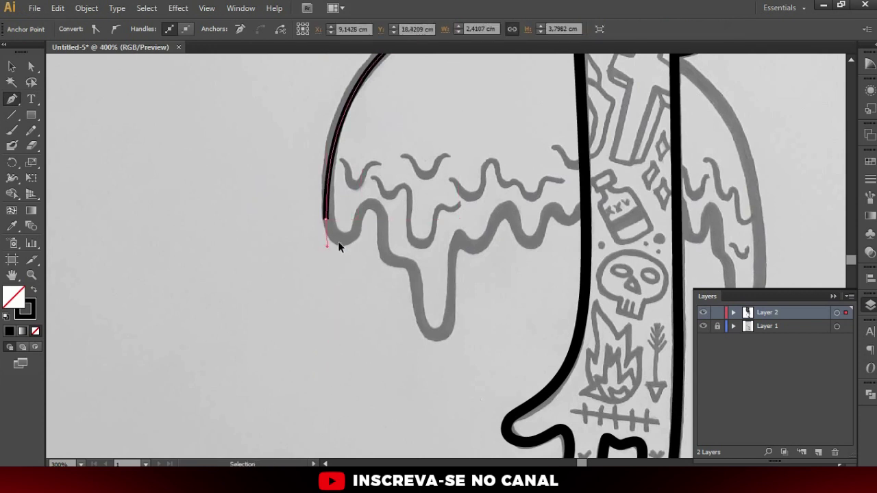
pyautogui.keyDown('alt'); pyautogui.scroll(1, 338, 241); pyautogui.keyUp('alt')
pyautogui.moveTo(355, 244); pyautogui.dragTo(363, 198)
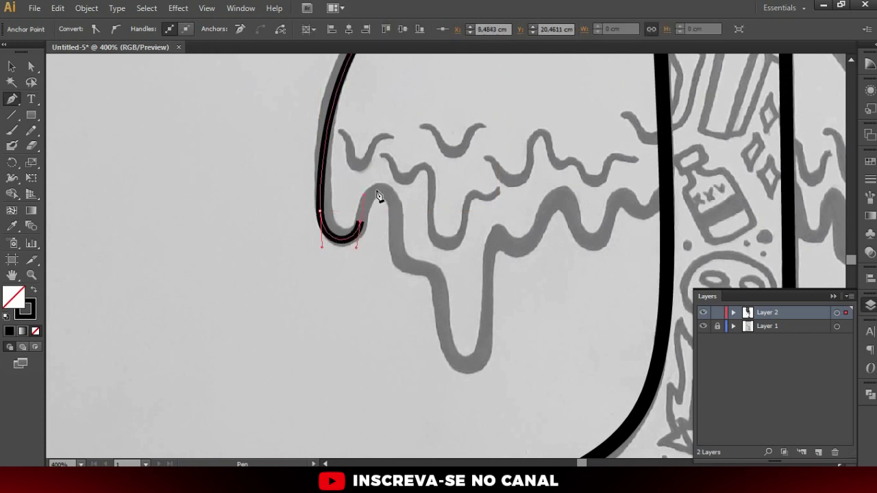
pyautogui.moveTo(396, 222)
pyautogui.mouseDown()
pyautogui.moveTo(395, 248)
pyautogui.moveTo(429, 268)
pyautogui.moveTo(440, 293)
pyautogui.mouseUp()
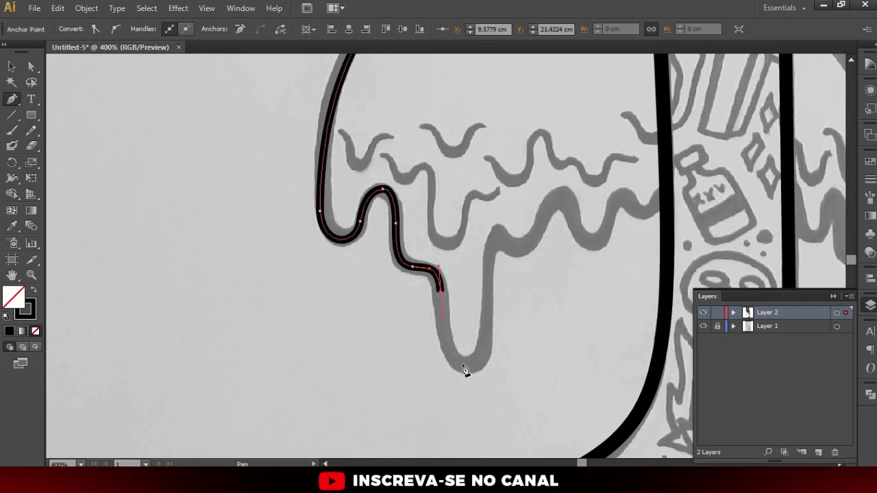
pyautogui.moveTo(463, 364); pyautogui.dragTo(483, 368)
pyautogui.moveTo(487, 302)
pyautogui.mouseDown()
pyautogui.moveTo(490, 250)
pyautogui.moveTo(503, 234)
pyautogui.moveTo(522, 250)
pyautogui.moveTo(397, 305)
pyautogui.mouseUp()
# - Continue the left sleeve outline along the wavy edge, undoing one misplaced segment
pyautogui.moveTo(414, 268)
pyautogui.mouseDown()
pyautogui.moveTo(423, 247)
pyautogui.moveTo(465, 305)
pyautogui.mouseUp()
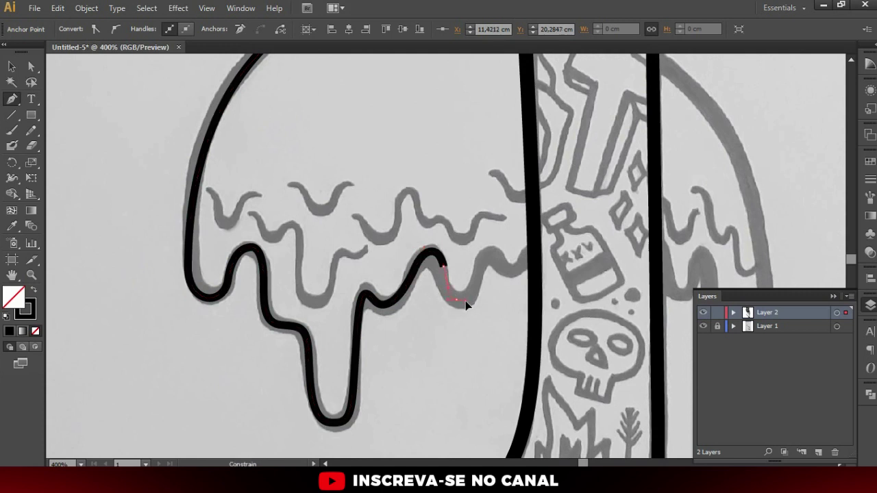
pyautogui.moveTo(480, 271); pyautogui.dragTo(483, 259)
pyautogui.hotkey('ctrl', 'z')
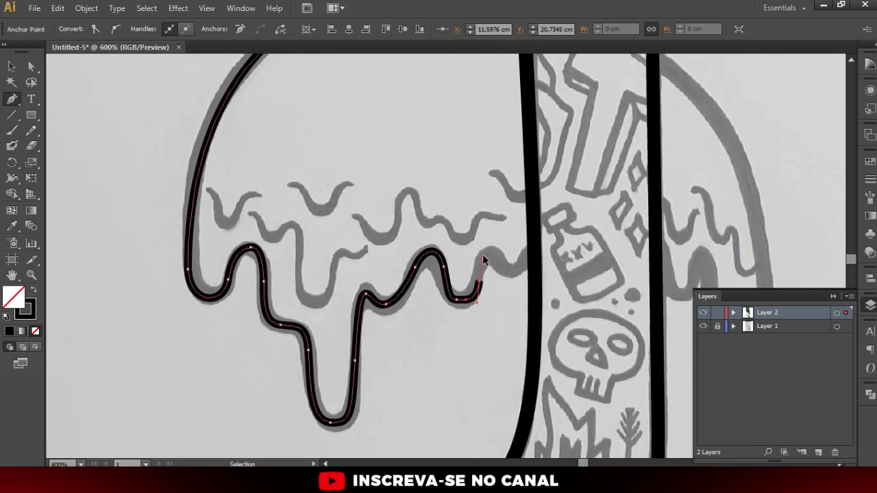
pyautogui.scroll(1, 481, 266)
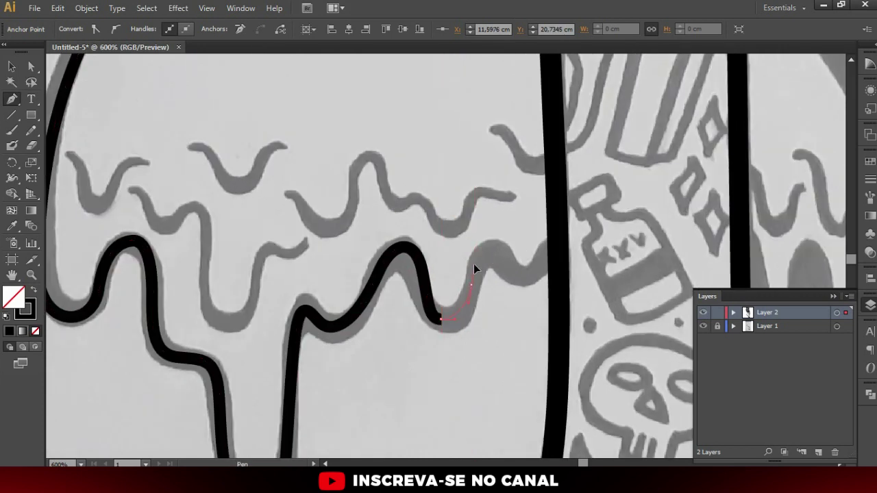
pyautogui.moveTo(477, 250); pyautogui.dragTo(554, 252)
# - End the left sleeve outline path and zoom out
pyautogui.press('v')
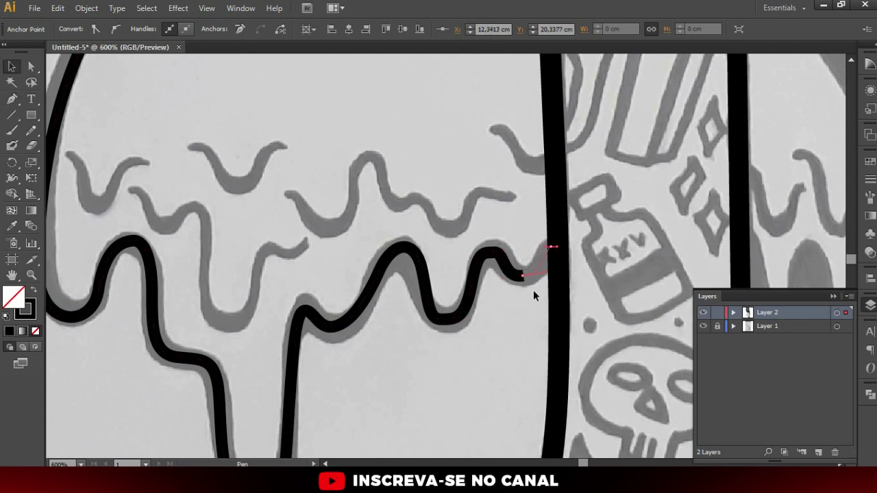
pyautogui.hotkey('ctrl', '-')
pyautogui.hotkey('ctrl', '-')
pyautogui.click(432, 309)
# - Inspect the anchors on the drip outline, isolating the drip's bottom anchor, then deselect
pyautogui.press('a')
pyautogui.scroll(2, 432, 312)
pyautogui.click(421, 302)
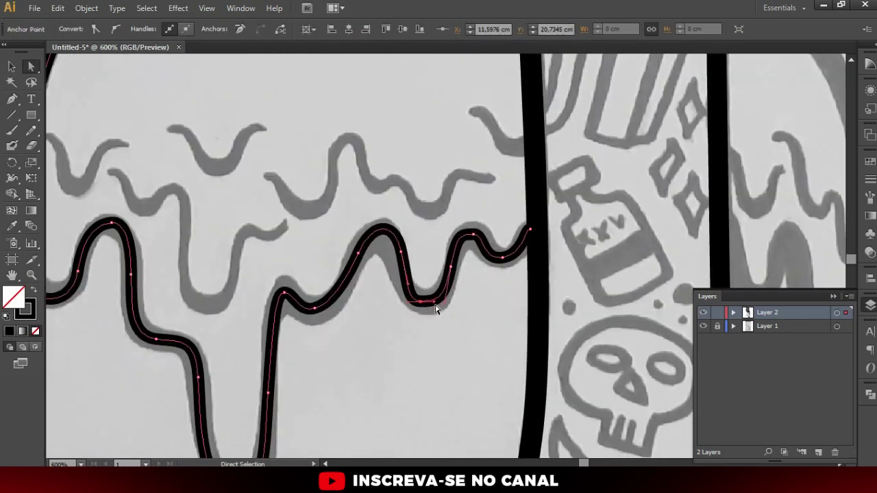
pyautogui.click(437, 309)
pyautogui.click(429, 307)
pyautogui.click(422, 305)
pyautogui.click(433, 308)
pyautogui.click(438, 308)
pyautogui.click(438, 319)
pyautogui.scroll(-2, 387, 372)
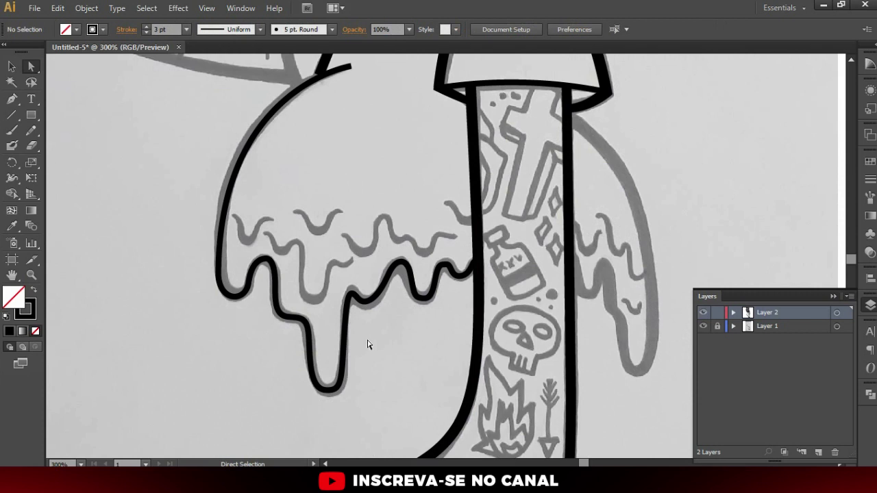
# - Start the right sleeve outline at the shoulder and curve it down the outer edge
pyautogui.hscroll(3, 434, 303)
pyautogui.press('p')
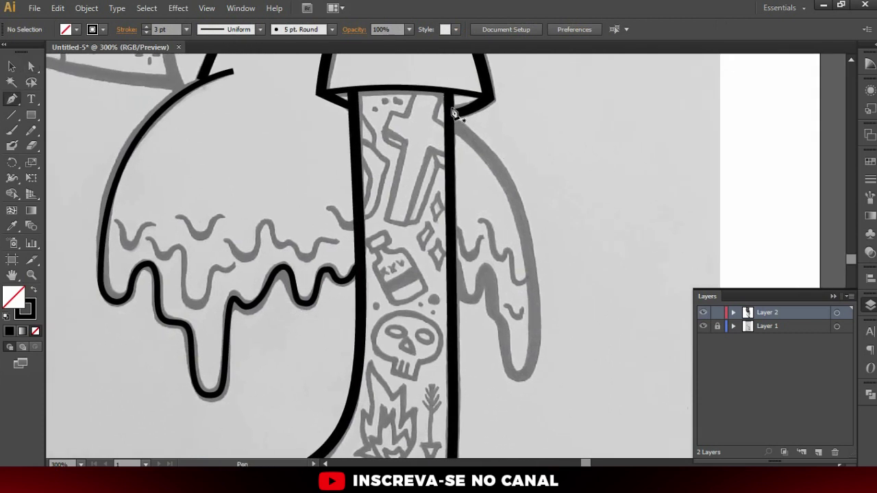
pyautogui.click(447, 118)
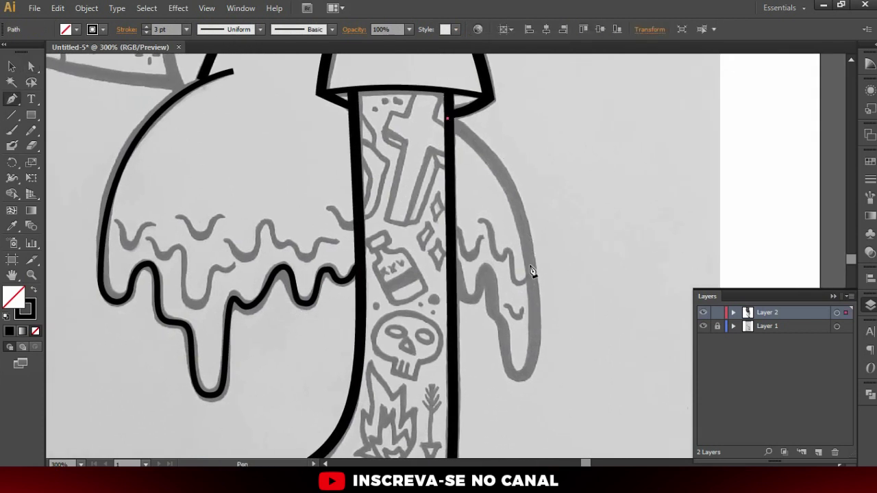
pyautogui.scroll(-1, 534, 301)
pyautogui.scroll(-1, 537, 277)
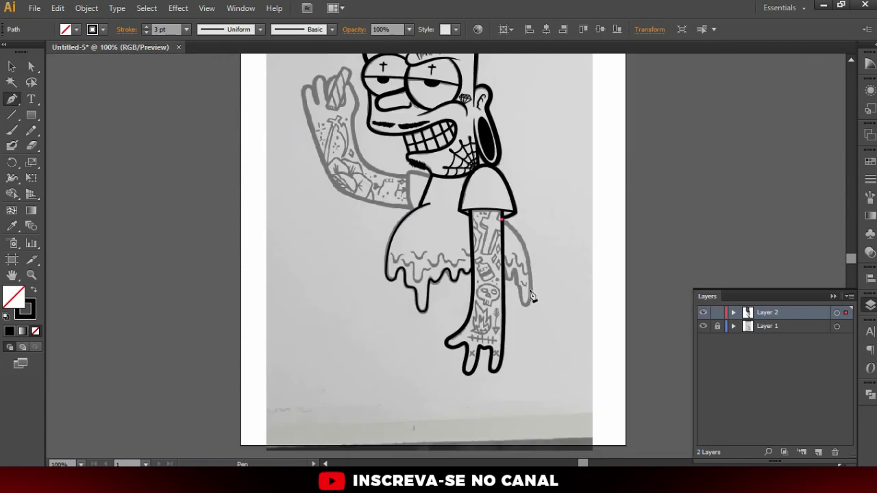
pyautogui.moveTo(531, 321); pyautogui.dragTo(532, 351)
pyautogui.scroll(3, 531, 357)
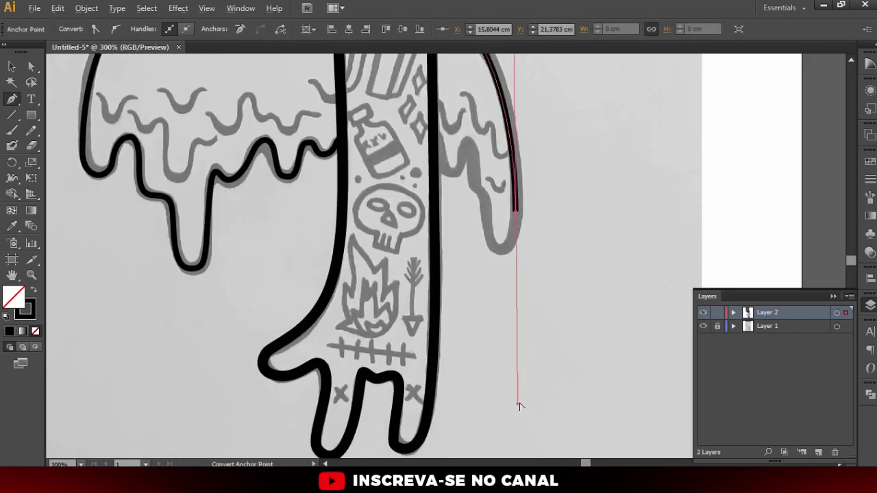
pyautogui.moveTo(518, 407); pyautogui.dragTo(522, 271)
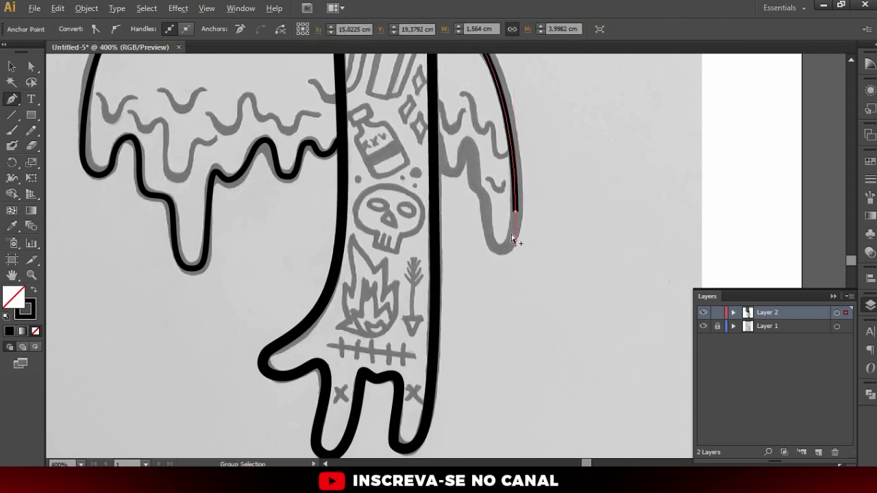
# - Trace the right sleeve's drip and wavy edge, then finish the path
pyautogui.scroll(1, 519, 243)
pyautogui.click(486, 254)
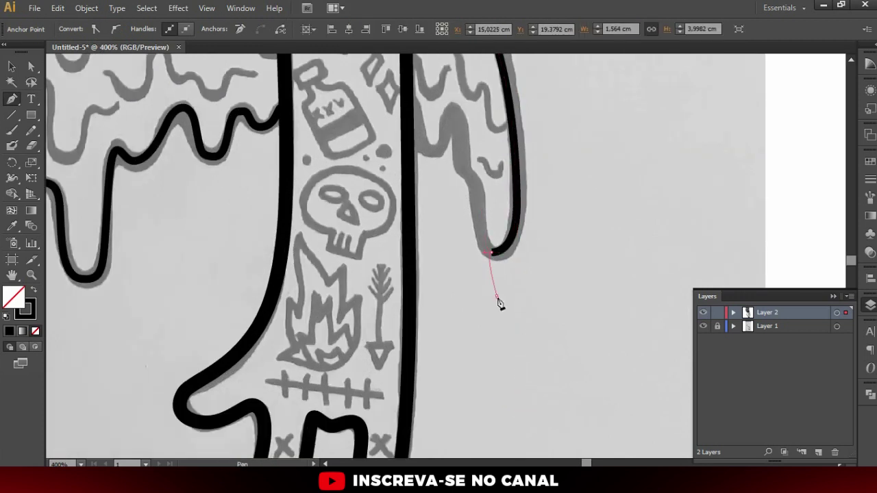
pyautogui.moveTo(478, 199); pyautogui.dragTo(515, 312)
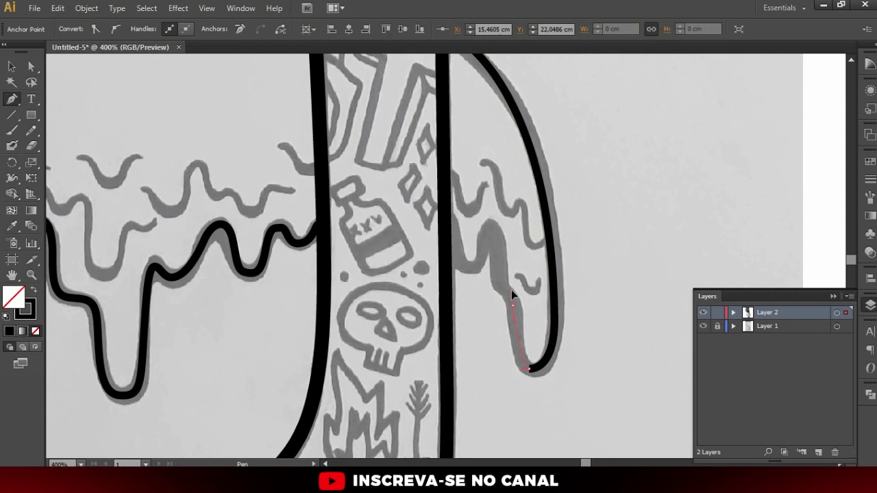
pyautogui.click(512, 305)
pyautogui.click(495, 277)
pyautogui.moveTo(494, 224); pyautogui.dragTo(501, 224)
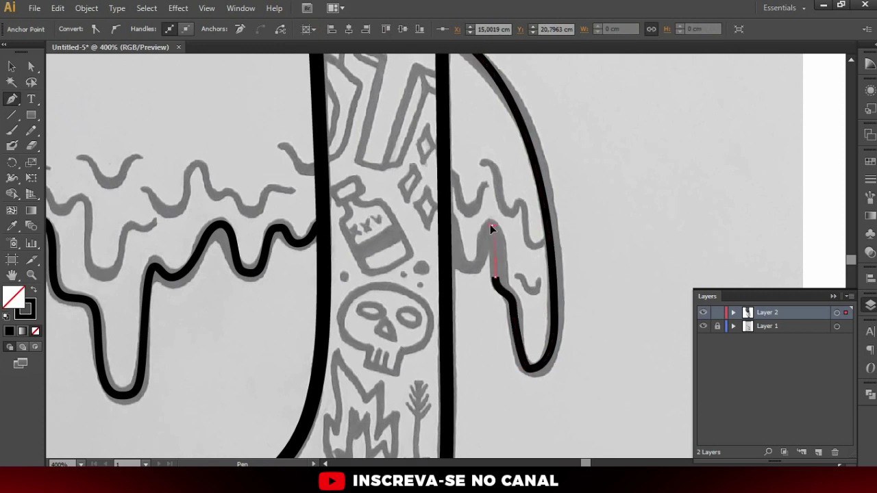
pyautogui.click(466, 267)
pyautogui.click(444, 266)
pyautogui.moveTo(446, 216); pyautogui.dragTo(433, 218)
pyautogui.press('v')
pyautogui.hotkey('ctrl', '-')
pyautogui.hotkey('ctrl', '-')
pyautogui.hotkey('ctrl', '-')
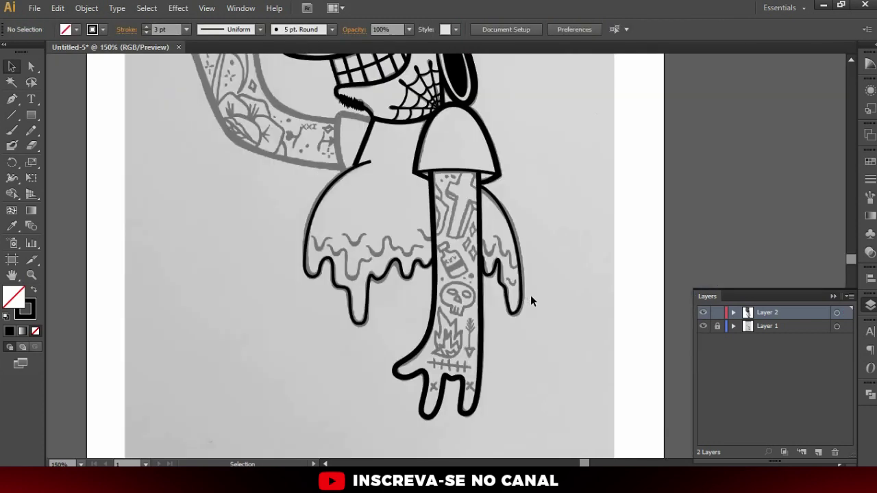
# - Give the left sleeve outline varying width, tapering its top end with the Width tool
pyautogui.scroll(1, 332, 165)
pyautogui.hotkey('shift', 'w')
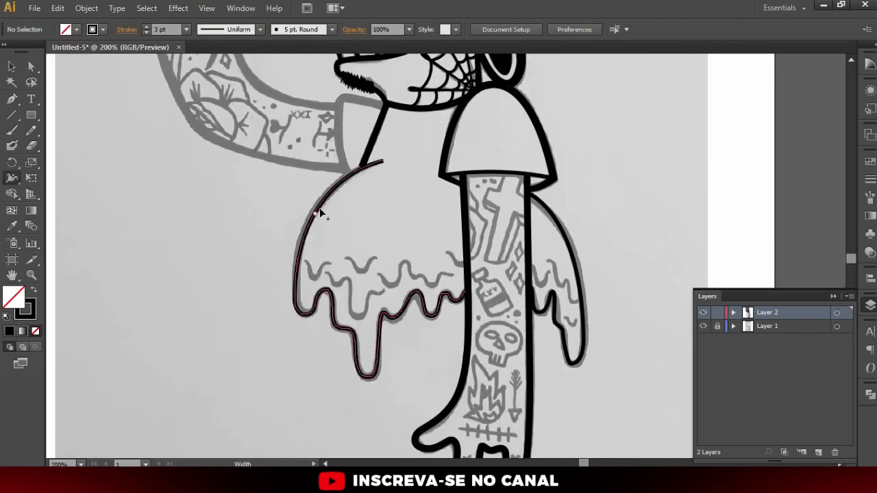
pyautogui.scroll(1, 319, 209)
pyautogui.moveTo(389, 149); pyautogui.dragTo(392, 155)
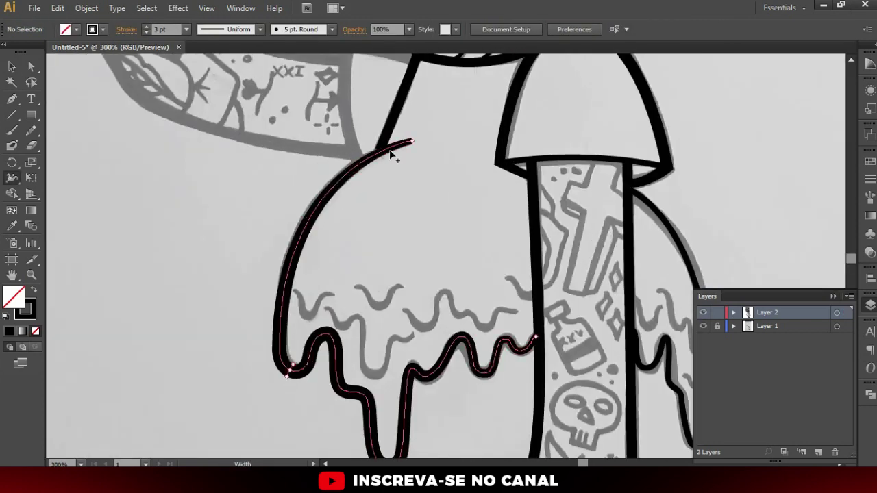
pyautogui.scroll(1, 411, 144)
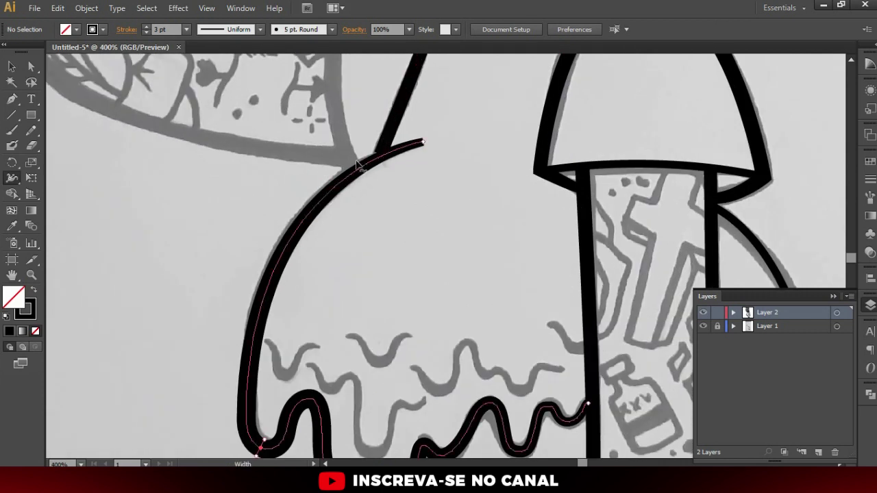
pyautogui.moveTo(355, 172); pyautogui.dragTo(348, 171)
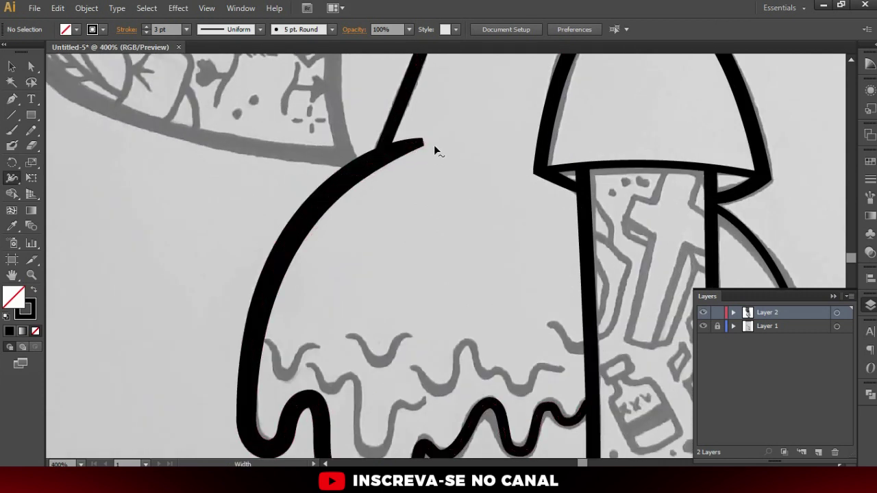
pyautogui.moveTo(423, 143); pyautogui.dragTo(424, 146)
pyautogui.moveTo(351, 172); pyautogui.dragTo(355, 173)
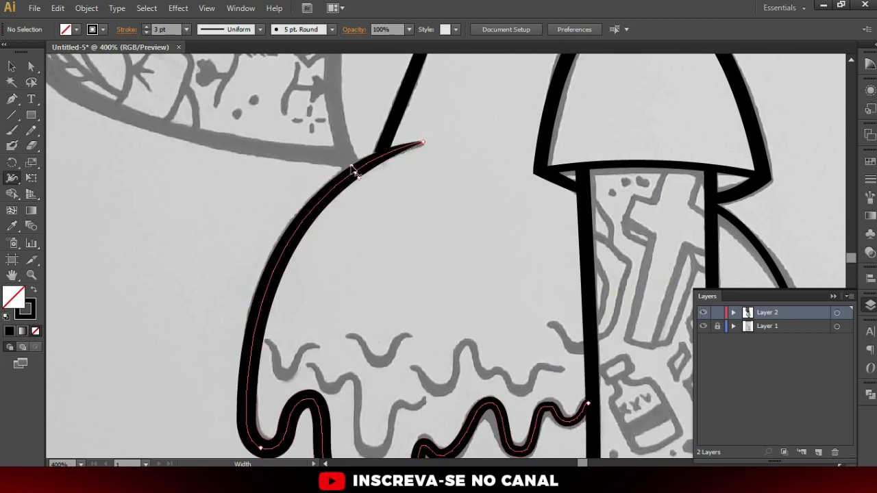
# - Check the right sleeve outline's tip and the drip's bottom anchor
pyautogui.moveTo(271, 251); pyautogui.dragTo(279, 169)
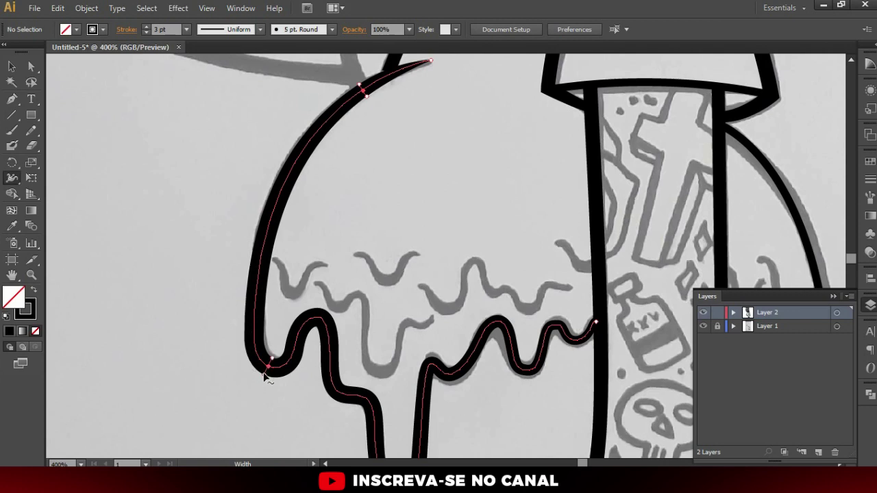
pyautogui.hotkey('ctrl', '-')
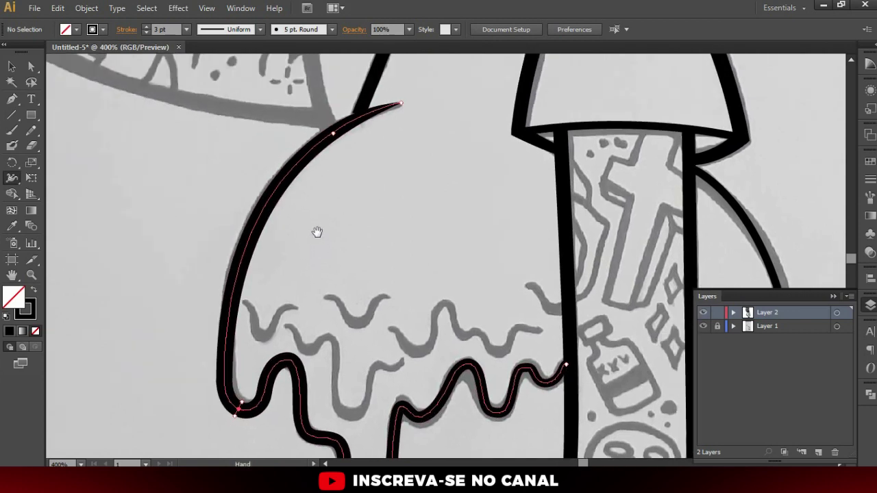
pyautogui.hotkey('ctrl', '-')
pyautogui.hotkey('ctrl', '-')
pyautogui.hotkey('ctrl', '+')
pyautogui.hotkey('ctrl', '+')
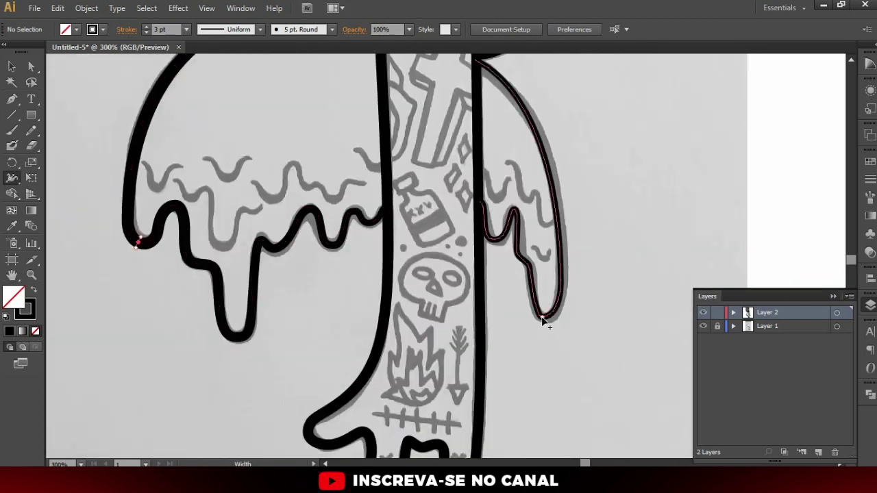
pyautogui.press('a')
pyautogui.click(541, 317)
pyautogui.scroll(2, 541, 316)
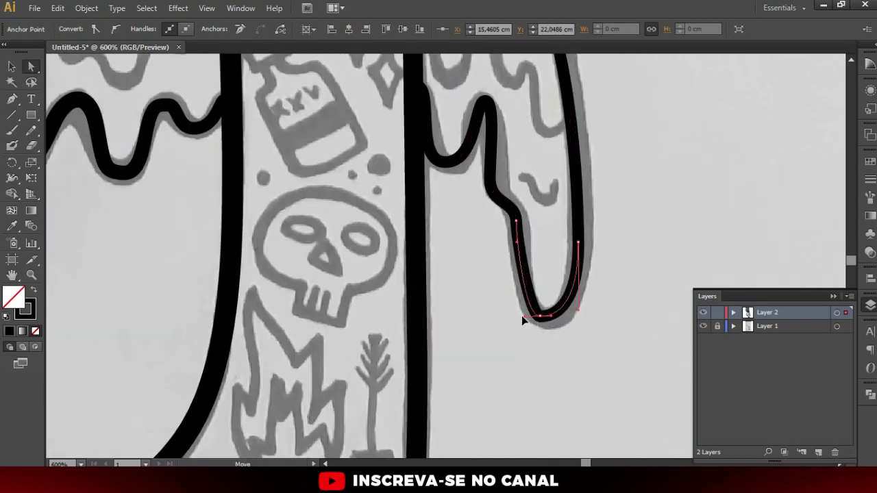
pyautogui.scroll(-4, 525, 319)
pyautogui.click(525, 319)
pyautogui.scroll(4, 533, 320)
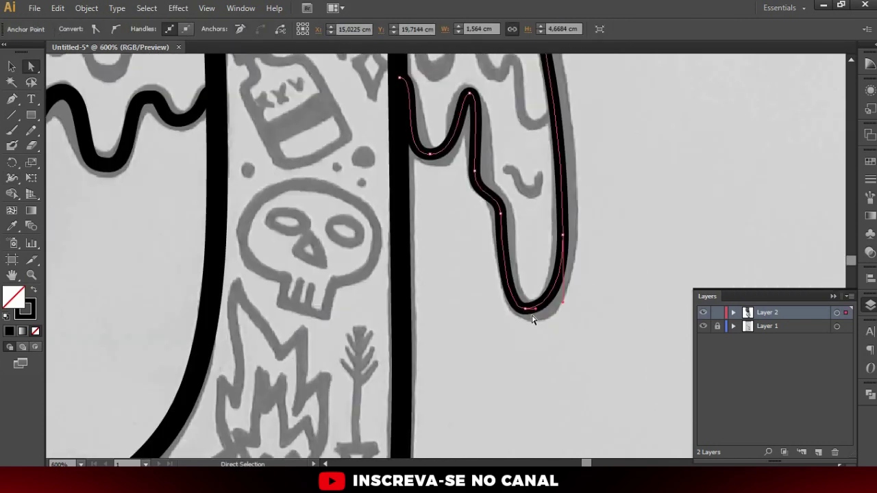
pyautogui.click(525, 309)
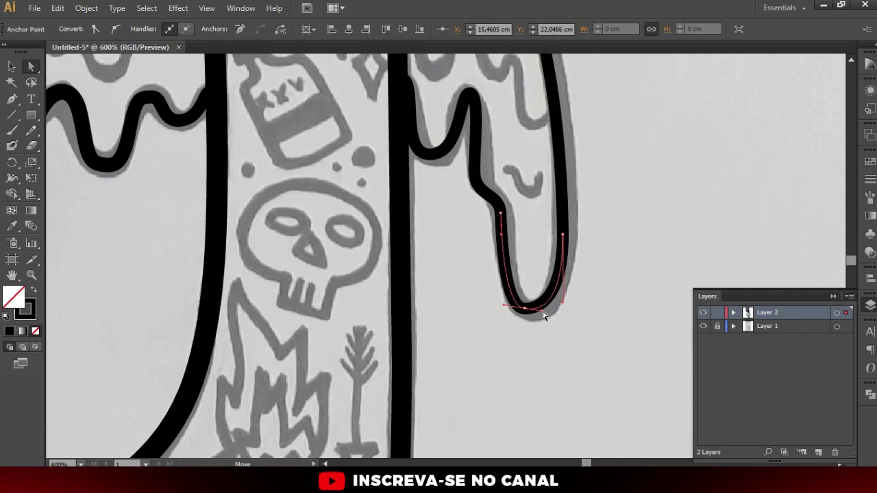
pyautogui.click(626, 348)
# - Thicken the right arm outline at its top where it meets the sleeve
pyautogui.hotkey('shift', 'w')
pyautogui.scroll(-3, 553, 284)
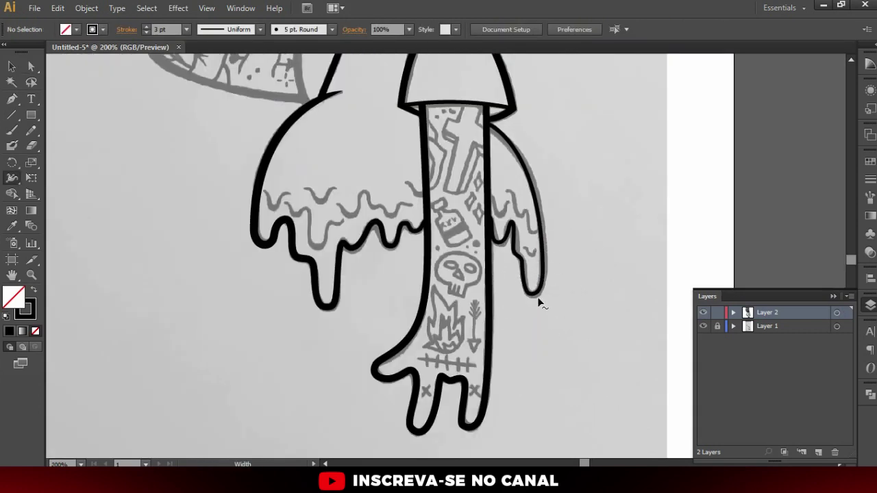
pyautogui.scroll(2, 537, 297)
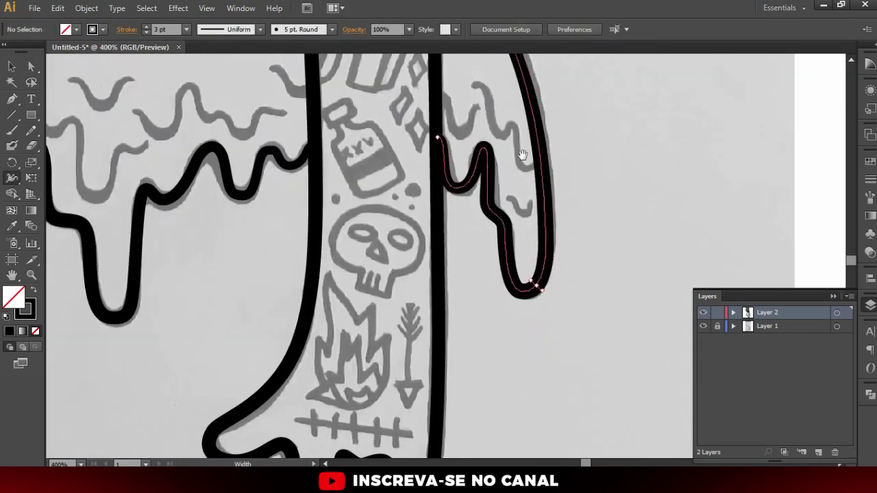
pyautogui.scroll(3, 526, 174)
pyautogui.scroll(1, 526, 174)
pyautogui.scroll(1, 474, 155)
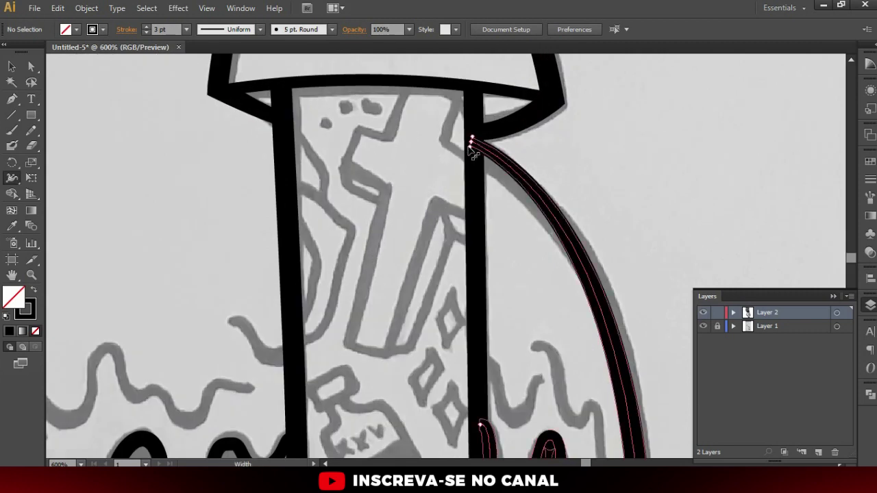
pyautogui.moveTo(474, 155); pyautogui.dragTo(503, 198)
pyautogui.scroll(-2, 503, 198)
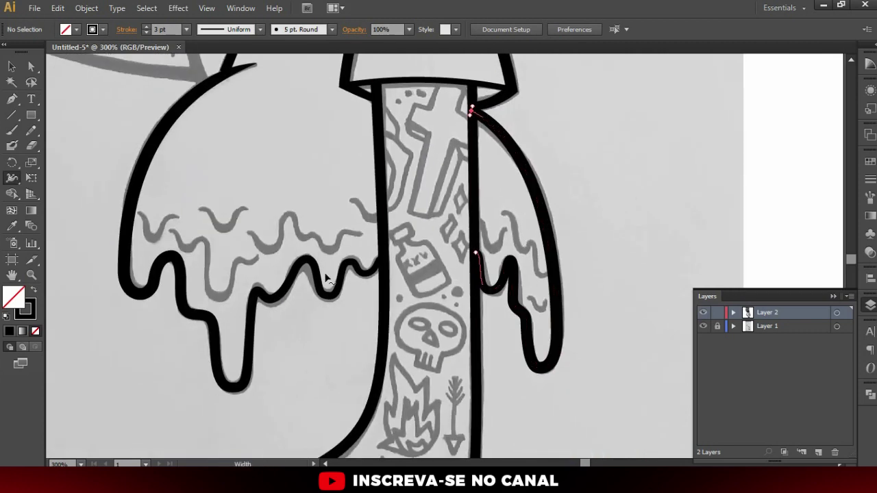
pyautogui.hscroll(-3, 327, 279)
pyautogui.scroll(-2, 384, 264)
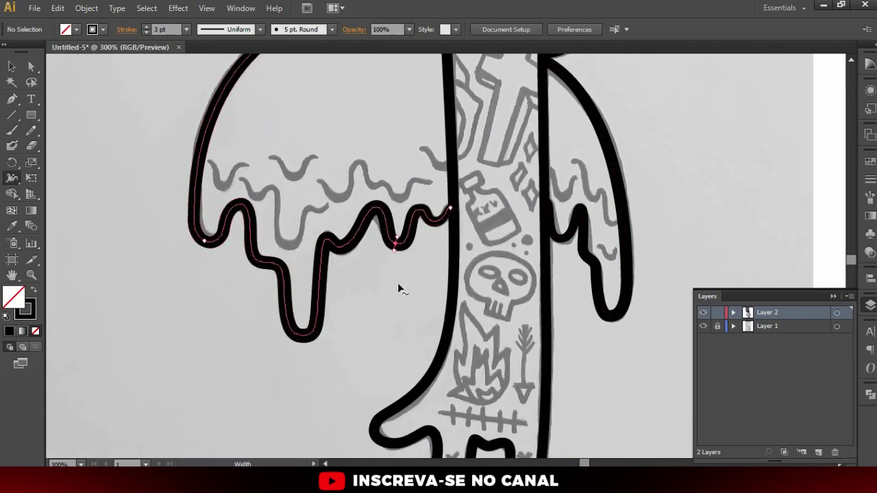
pyautogui.scroll(-2, 401, 291)
# - Hide and reshow the reference photo layer to compare the inked lines
pyautogui.press('v')
pyautogui.scroll(-2, 425, 312)
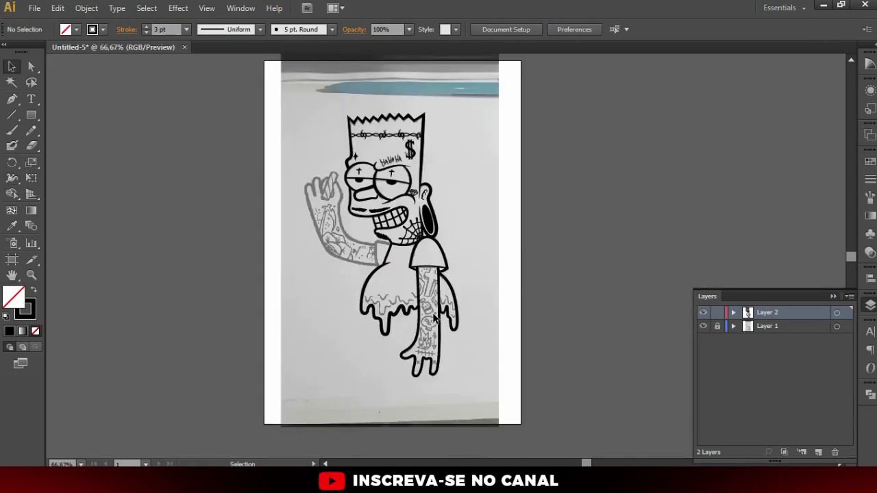
pyautogui.click(703, 327)
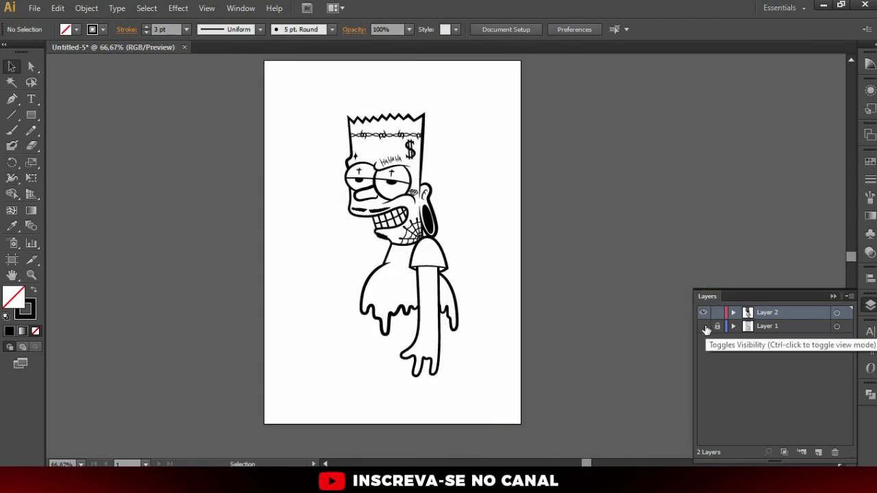
pyautogui.click(703, 327)
pyautogui.scroll(1, 441, 279)
pyautogui.scroll(1, 436, 281)
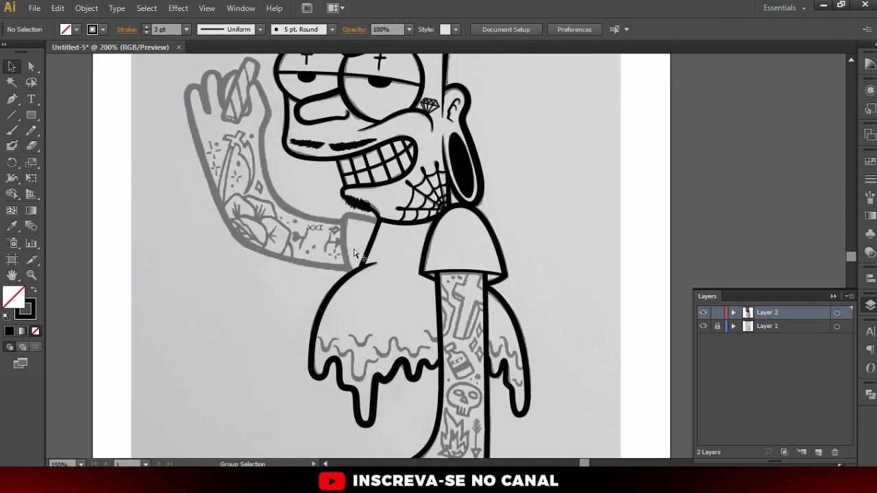
pyautogui.scroll(2, 363, 254)
pyautogui.scroll(1, 364, 252)
pyautogui.scroll(2, 377, 279)
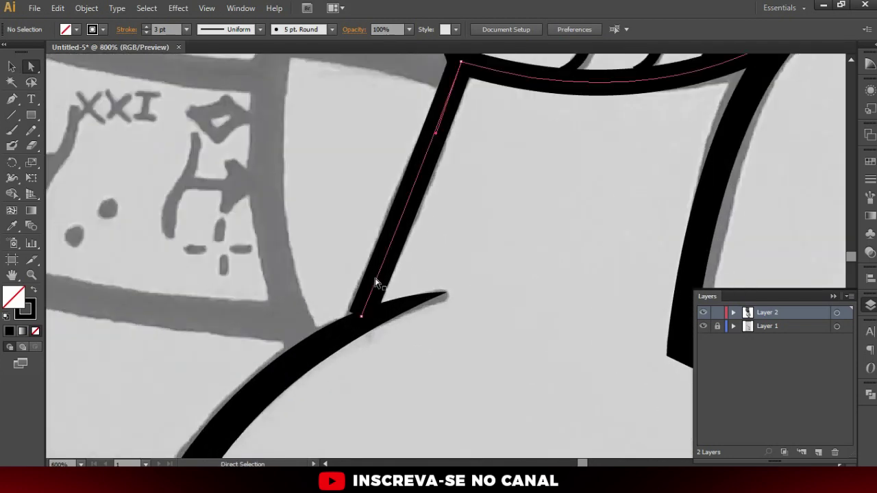
# - Check the neck stroke's bottom anchor point and bring the neck and chin into view
pyautogui.press('a')
pyautogui.click(361, 319)
pyautogui.click(360, 322)
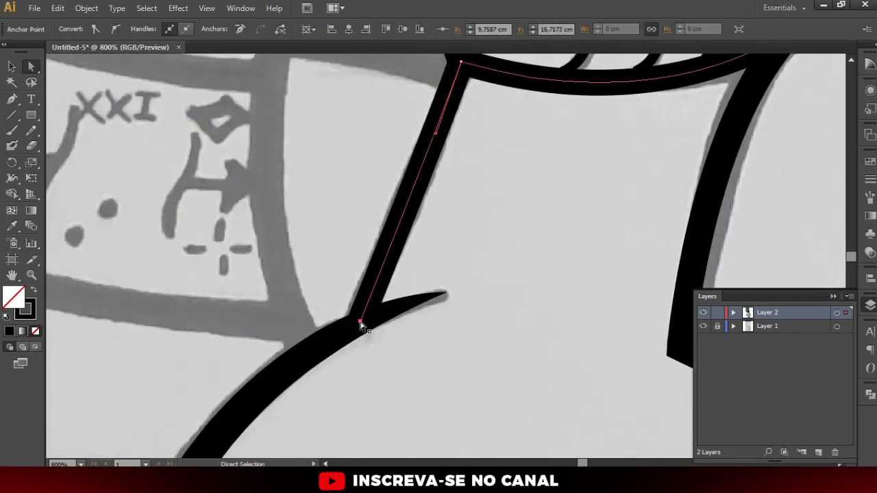
pyautogui.click(426, 369)
pyautogui.scroll(-1, 354, 305)
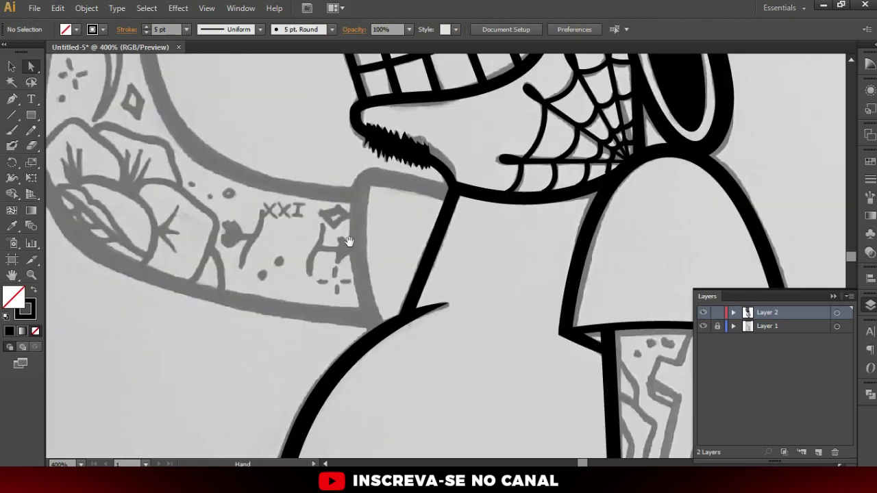
pyautogui.moveTo(300, 236); pyautogui.dragTo(358, 249)
# - Draw the neck's left edge as a curved stroke from under the chin to the collar
pyautogui.press('p')
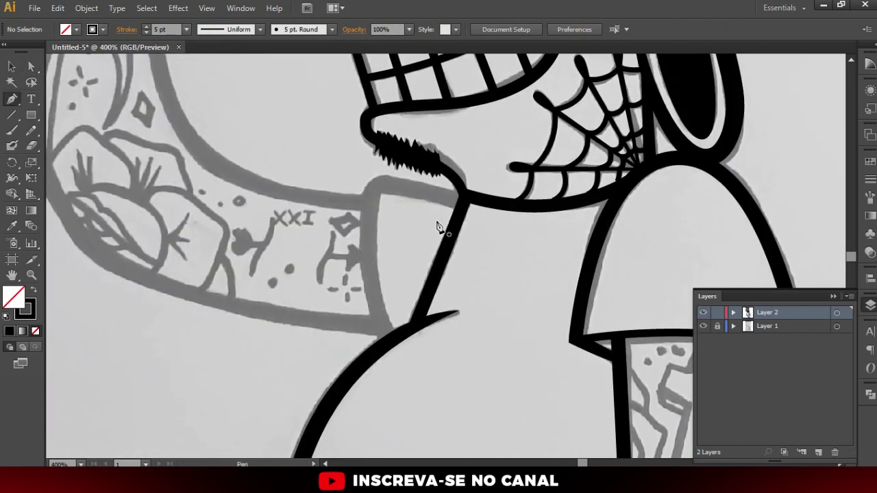
pyautogui.scroll(-1, 434, 228)
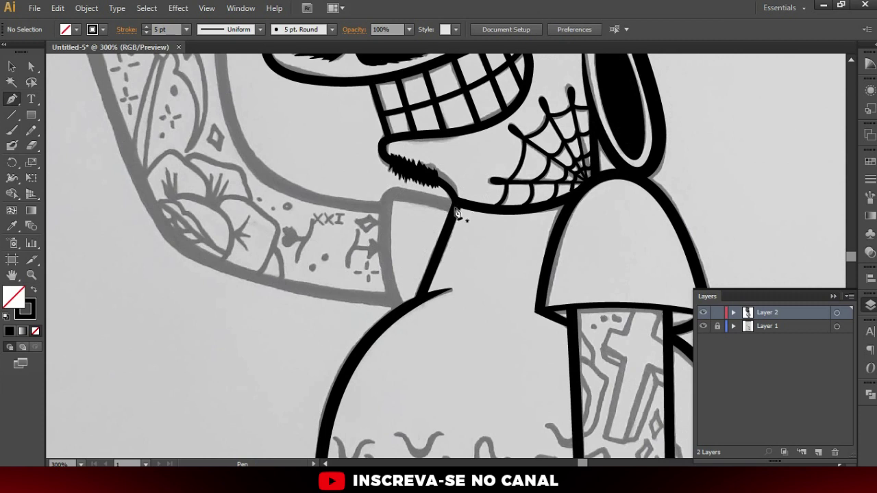
pyautogui.click(454, 207)
pyautogui.moveTo(397, 310); pyautogui.dragTo(414, 359)
pyautogui.press('v')
pyautogui.click(414, 359)
pyautogui.click(206, 7)
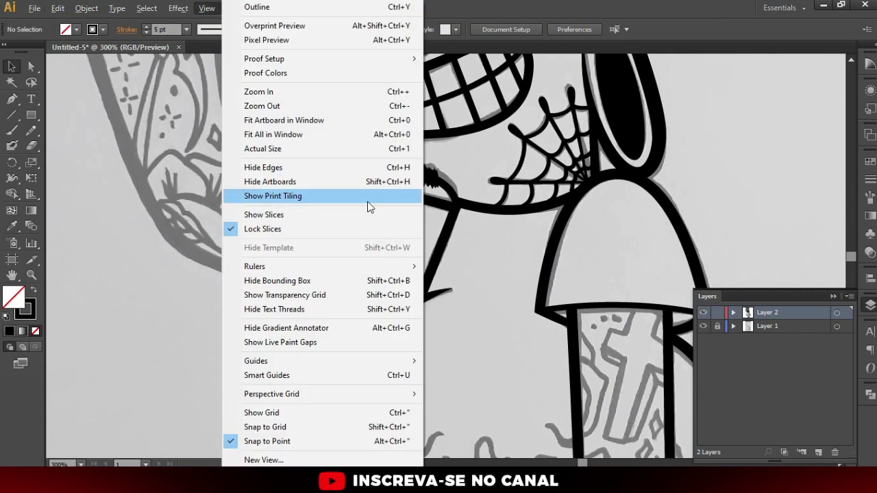
pyautogui.press('Escape')
pyautogui.hotkey('alt', 'v')
pyautogui.press('Escape')
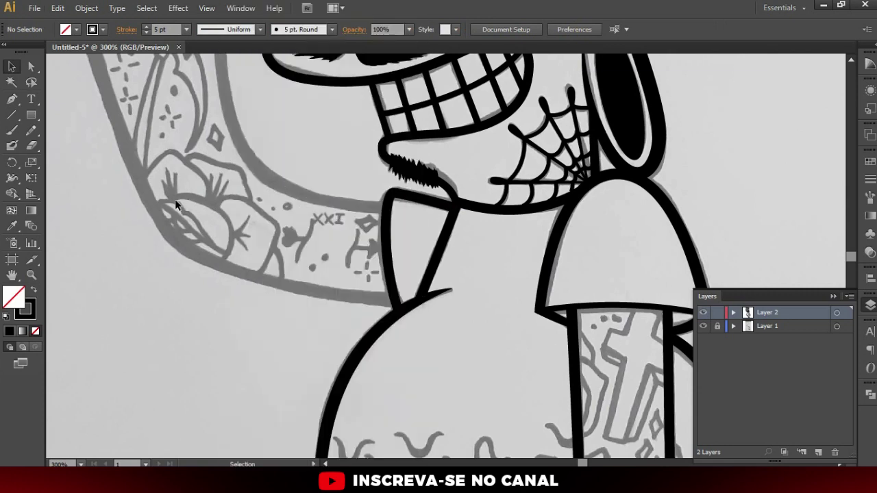
pyautogui.moveTo(395, 243); pyautogui.dragTo(405, 241)
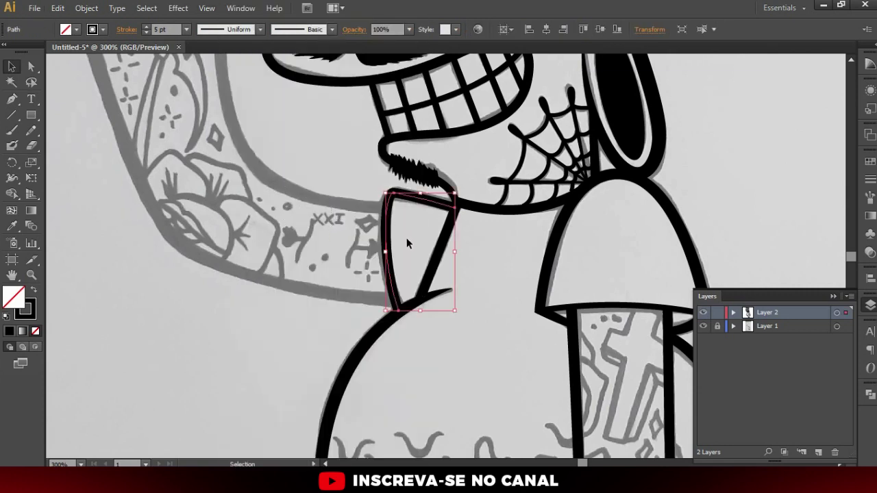
pyautogui.click(346, 272)
# - Inspect the spider-web strand paths under the jaw with Direct Selection
pyautogui.scroll(-2, 346, 272)
pyautogui.scroll(5, 521, 185)
pyautogui.press('a')
pyautogui.click(525, 172)
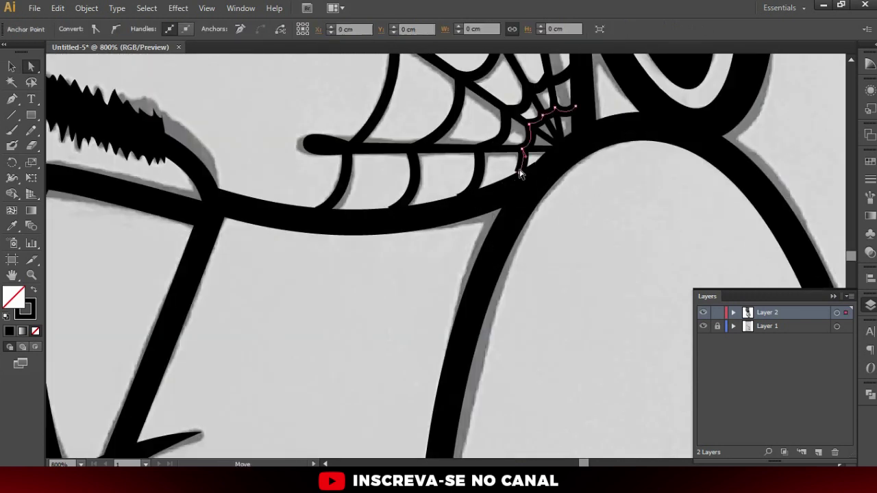
pyautogui.click(460, 197)
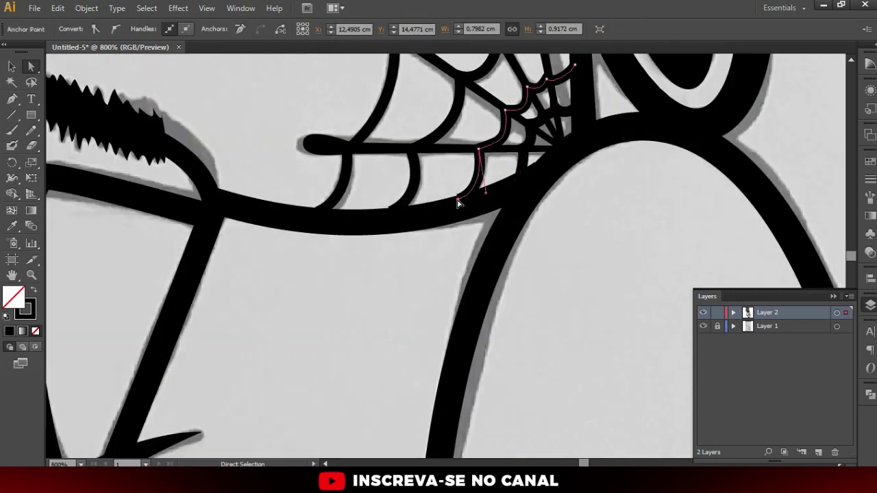
pyautogui.click(397, 214)
pyautogui.click(389, 215)
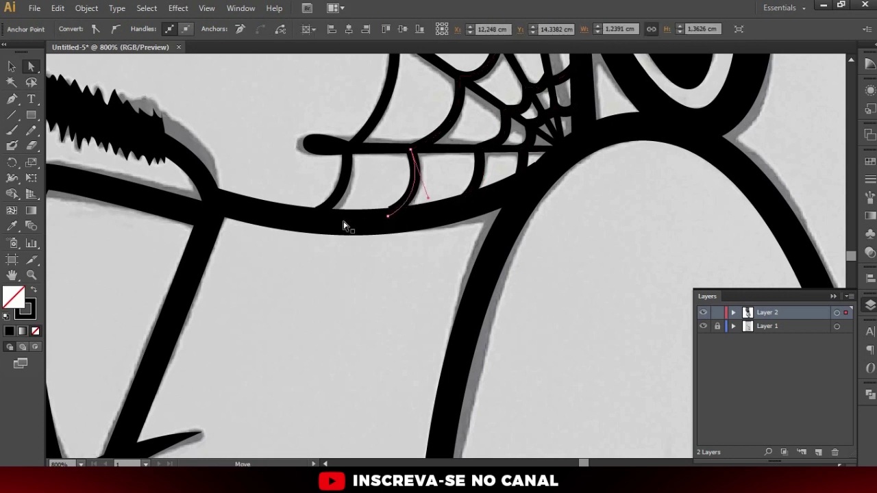
pyautogui.click(328, 211)
pyautogui.click(318, 211)
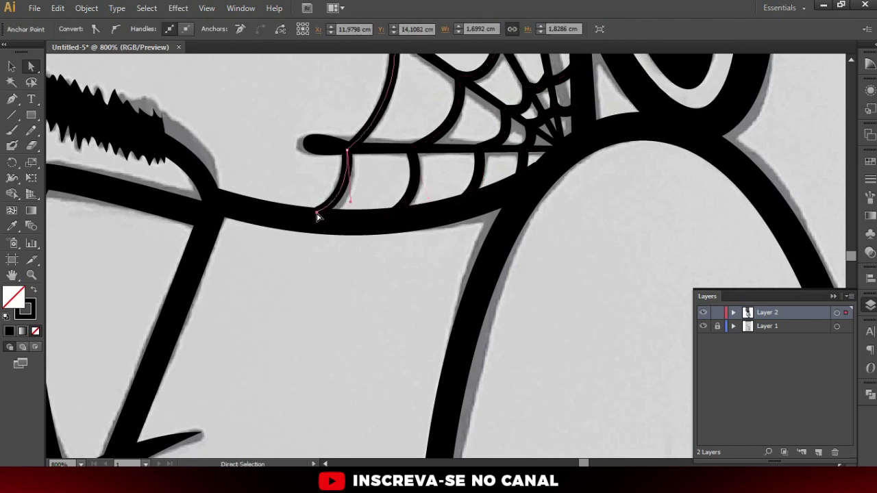
# - Inspect the long jaw line path and its right anchor point
pyautogui.click(540, 170)
pyautogui.click(493, 202)
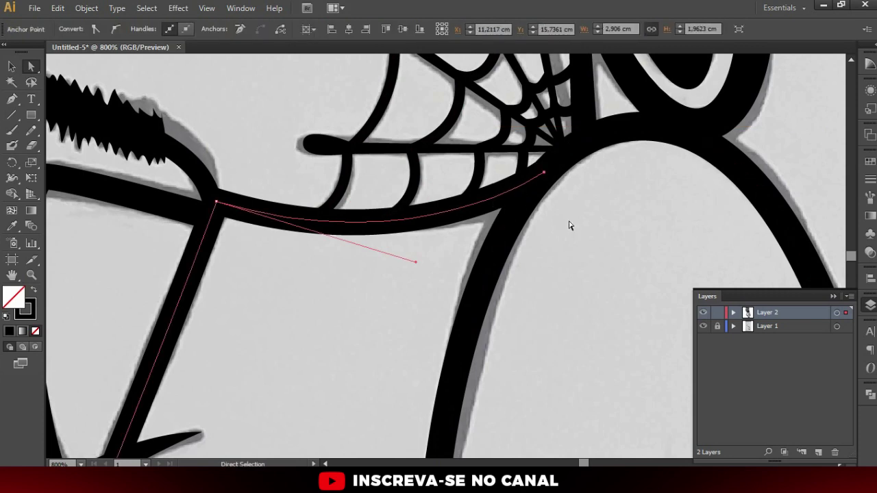
pyautogui.click(599, 214)
pyautogui.scroll(-5, 548, 253)
pyautogui.scroll(1, 500, 295)
pyautogui.scroll(2, 500, 295)
pyautogui.press('p')
pyautogui.scroll(1, 442, 215)
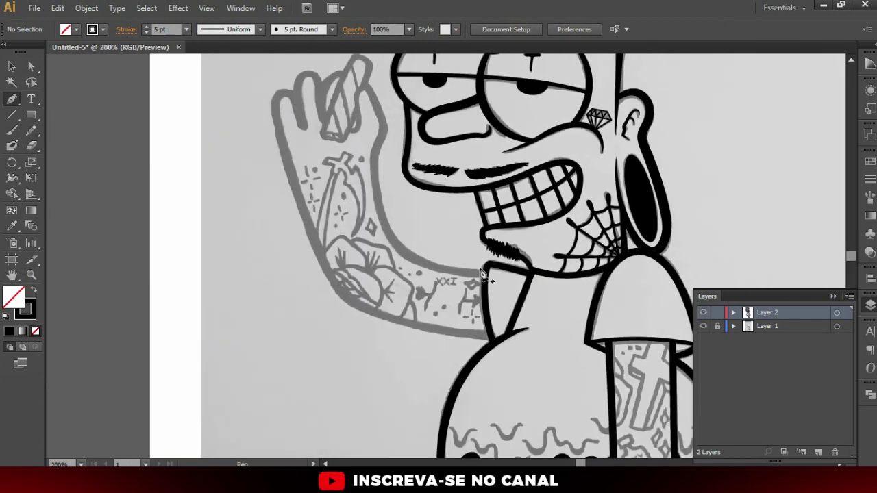
# - Pen-draw the arm's inner edge from the shoulder up around the curled thumb tip
pyautogui.click(482, 275)
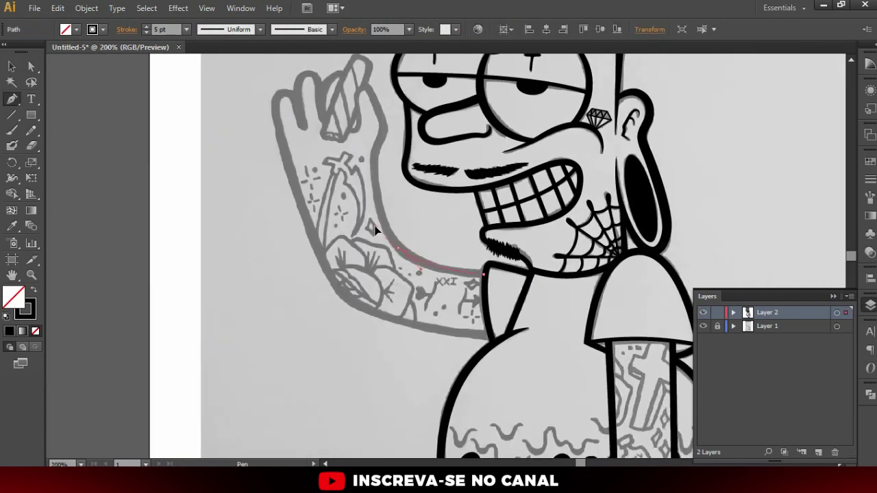
pyautogui.moveTo(375, 231); pyautogui.dragTo(375, 231)
pyautogui.scroll(2, 407, 253)
pyautogui.scroll(1, 411, 249)
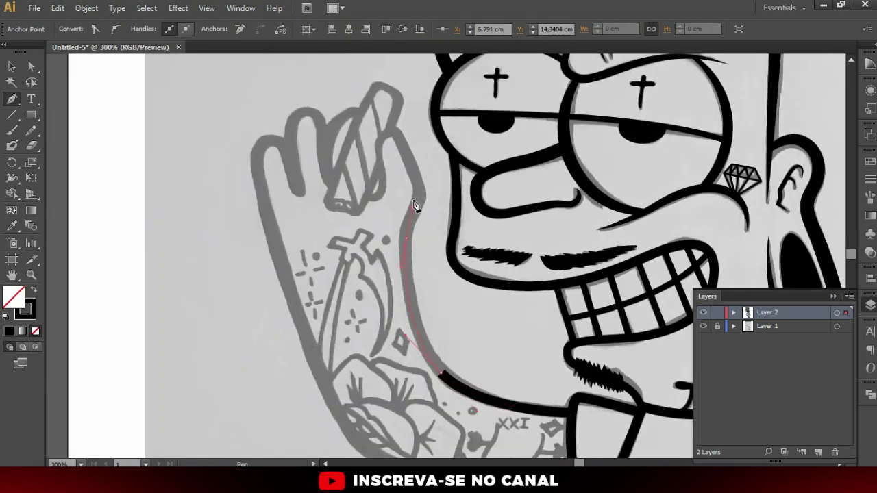
pyautogui.moveTo(414, 211); pyautogui.dragTo(420, 189)
pyautogui.scroll(1, 412, 154)
pyautogui.moveTo(387, 130)
pyautogui.mouseDown()
pyautogui.moveTo(372, 157)
pyautogui.moveTo(377, 208)
pyautogui.mouseUp()
pyautogui.click(359, 222)
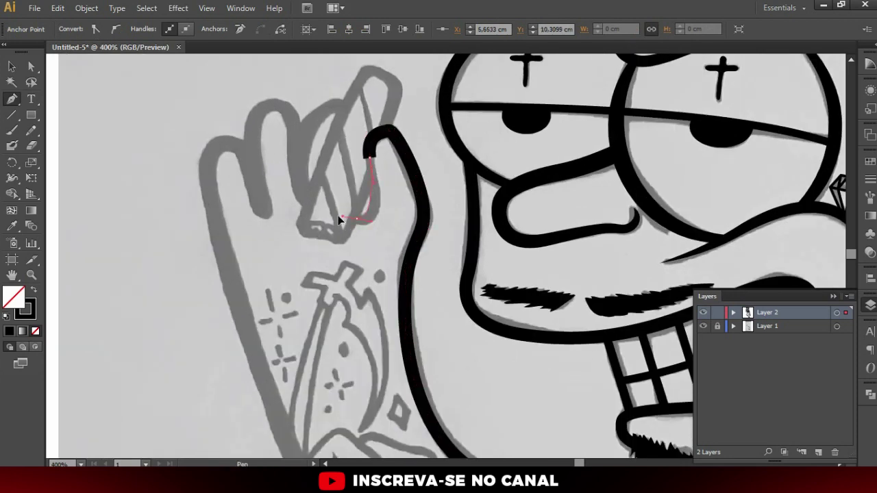
pyautogui.keyDown('ctrl'); pyautogui.click(354, 237); pyautogui.keyUp('ctrl')
# - Reshape the thumb tip's curl by moving its end anchor with Direct Selection
pyautogui.scroll(-3, 374, 172)
pyautogui.scroll(4, 370, 178)
pyautogui.press('a')
pyautogui.click(370, 212)
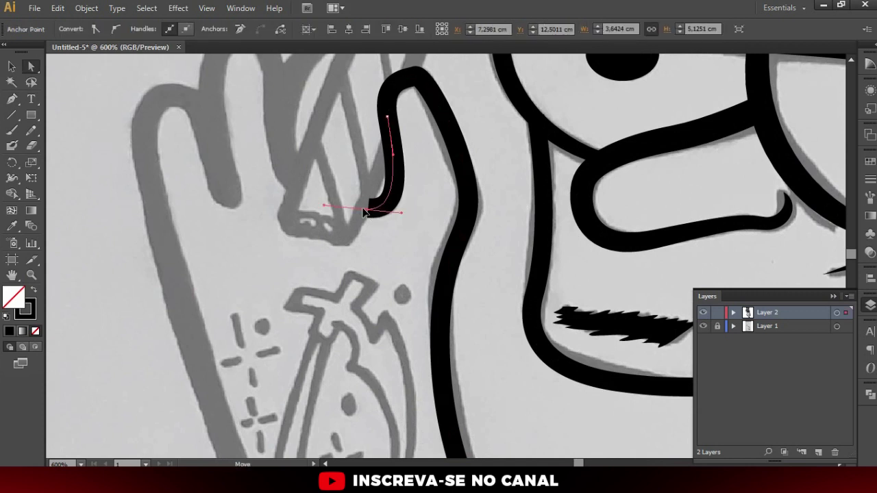
pyautogui.moveTo(370, 214); pyautogui.dragTo(398, 217)
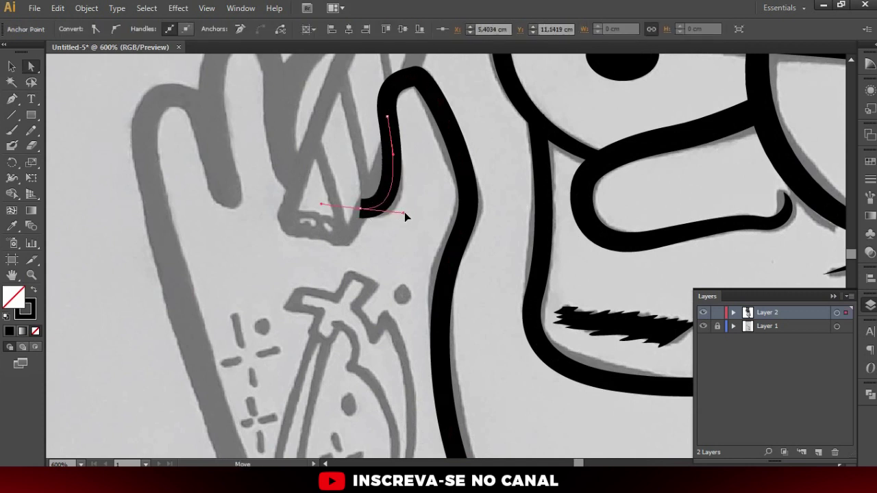
pyautogui.click(394, 265)
# - Thin the arm outline's stroke along its length with the Width tool
pyautogui.scroll(-2, 383, 226)
pyautogui.hotkey('shift', 'w')
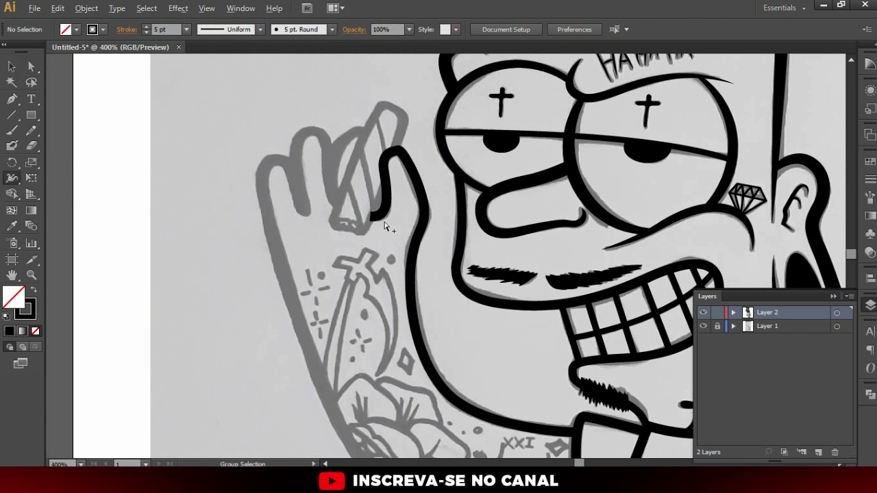
pyautogui.scroll(2, 385, 213)
pyautogui.moveTo(387, 209); pyautogui.dragTo(359, 233)
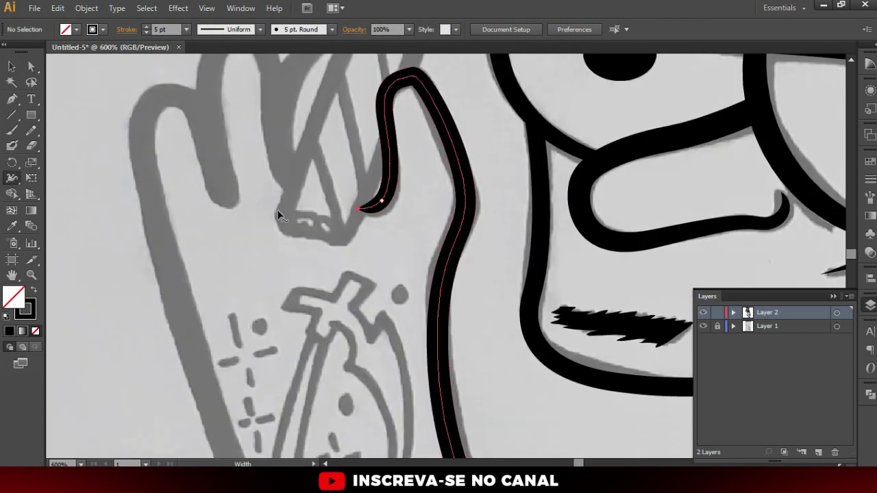
pyautogui.press('v')
pyautogui.scroll(-3, 370, 178)
pyautogui.scroll(-2, 406, 146)
pyautogui.scroll(-1, 404, 164)
pyautogui.scroll(-3, 405, 294)
pyautogui.scroll(1, 405, 299)
pyautogui.scroll(1, 408, 299)
pyautogui.press('p')
pyautogui.scroll(1, 441, 297)
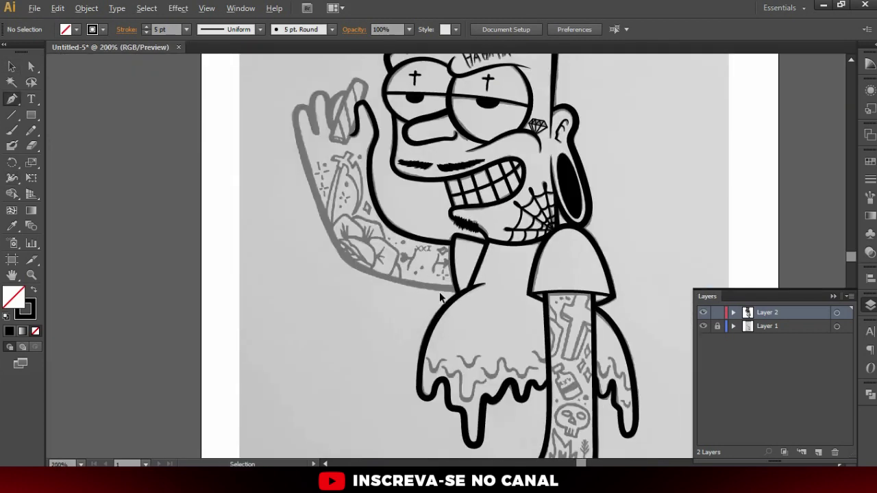
# - Trace the arm's underside and first finger outline, undoing the stray fingertip anchor
pyautogui.scroll(2, 441, 296)
pyautogui.click(485, 286)
pyautogui.scroll(-1, 479, 282)
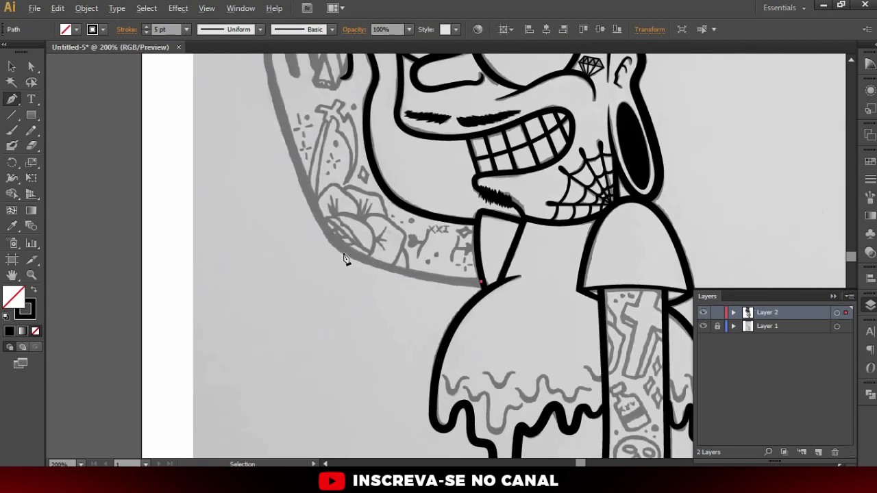
pyautogui.moveTo(312, 214); pyautogui.dragTo(312, 214)
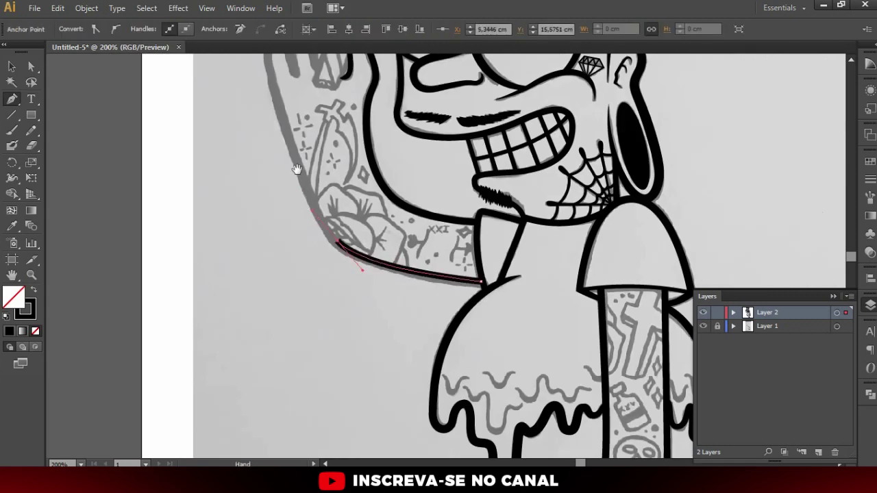
pyautogui.moveTo(295, 148); pyautogui.dragTo(358, 246)
pyautogui.click(347, 228)
pyautogui.click(333, 184)
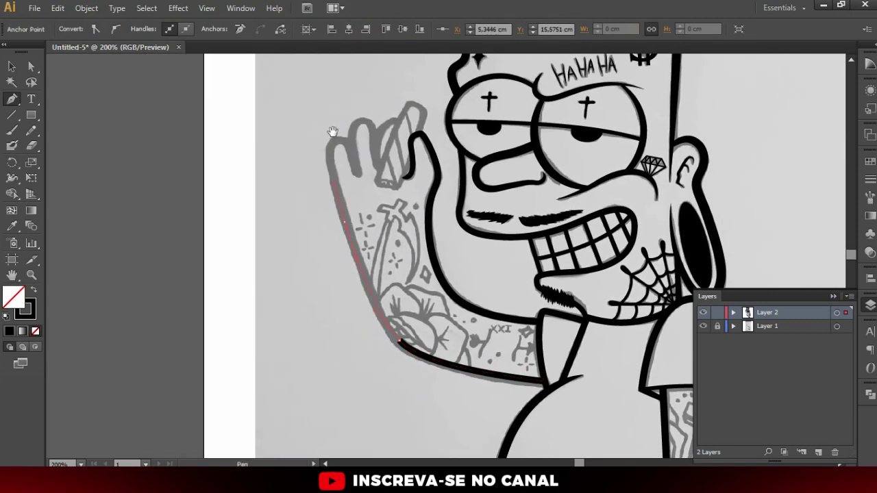
pyautogui.scroll(2, 332, 134)
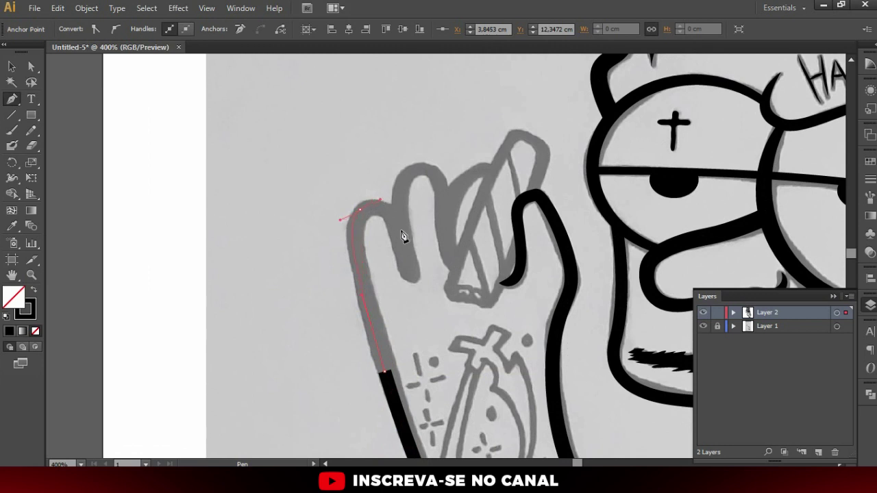
pyautogui.moveTo(393, 216); pyautogui.dragTo(397, 221)
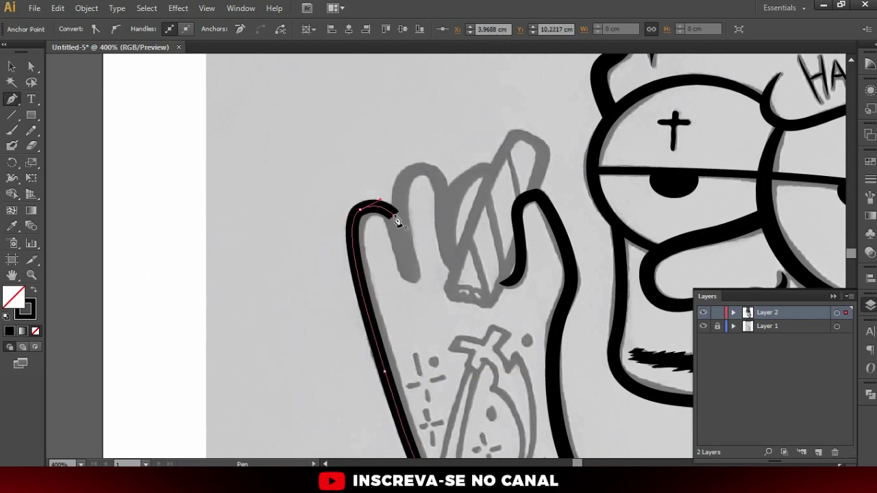
pyautogui.hotkey('ctrl', 'z')
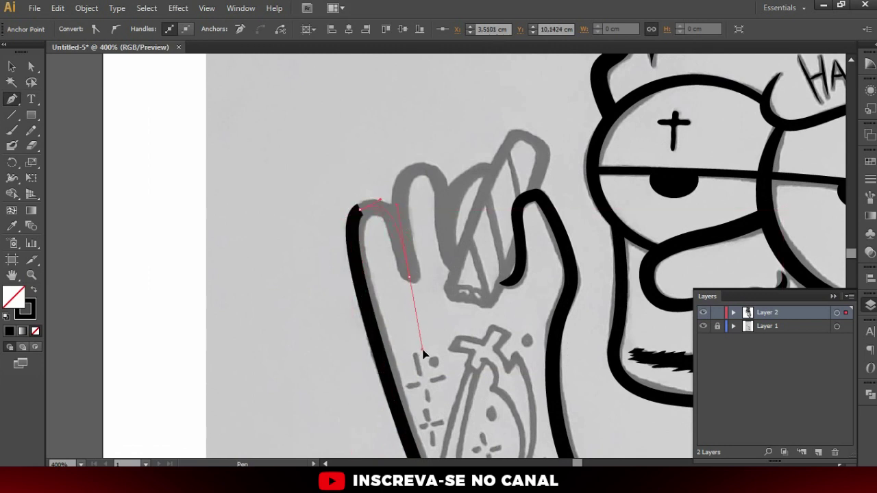
pyautogui.keyDown('ctrl'); pyautogui.click(427, 315); pyautogui.keyUp('ctrl')
# - Outline the second finger with a curved pen path
pyautogui.press('p')
pyautogui.click(397, 234)
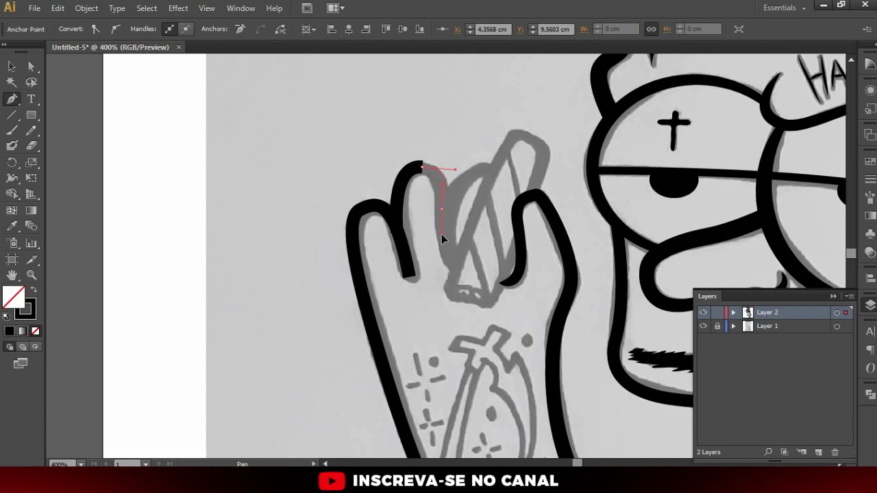
pyautogui.moveTo(442, 208); pyautogui.dragTo(450, 268)
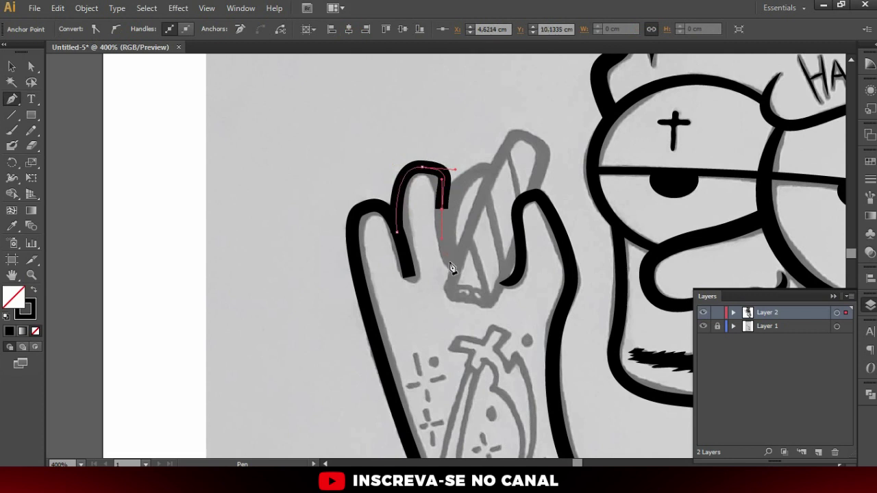
pyautogui.keyDown('ctrl'); pyautogui.click(458, 217); pyautogui.keyUp('ctrl')
pyautogui.scroll(1, 542, 195)
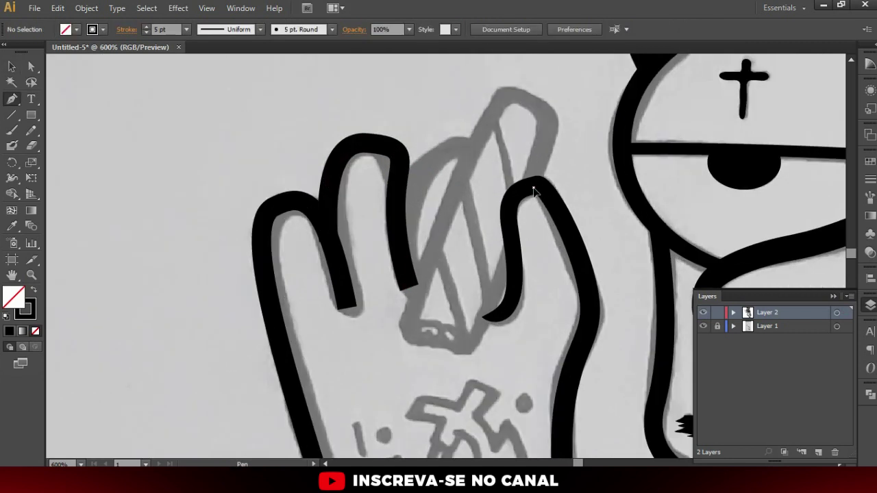
# - Outline the cigar in black, including its tip and ragged end
pyautogui.click(533, 188)
pyautogui.click(552, 110)
pyautogui.click(504, 90)
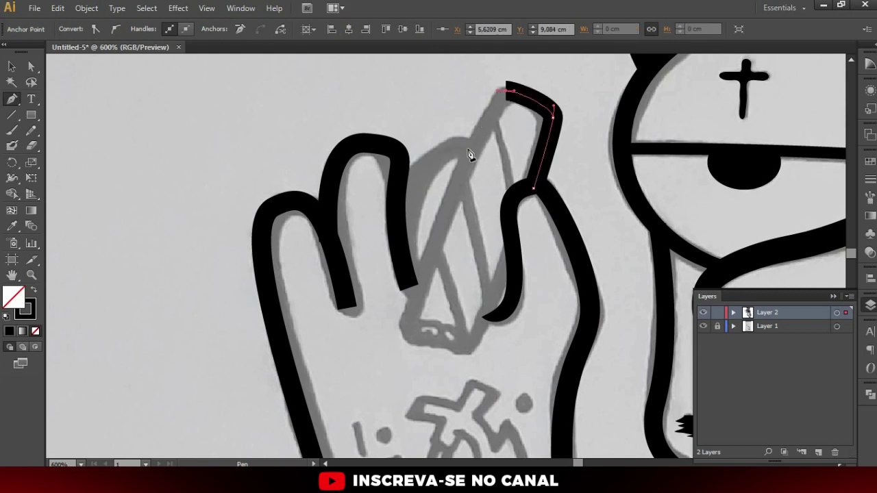
pyautogui.click(404, 324)
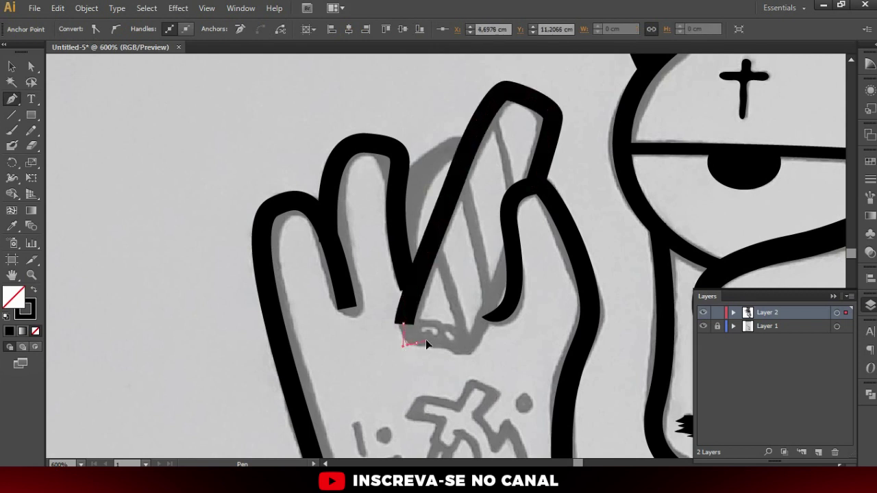
pyautogui.click(416, 342)
pyautogui.click(434, 343)
pyautogui.click(456, 348)
pyautogui.click(470, 348)
pyautogui.keyDown('ctrl'); pyautogui.click(509, 246); pyautogui.keyUp('ctrl')
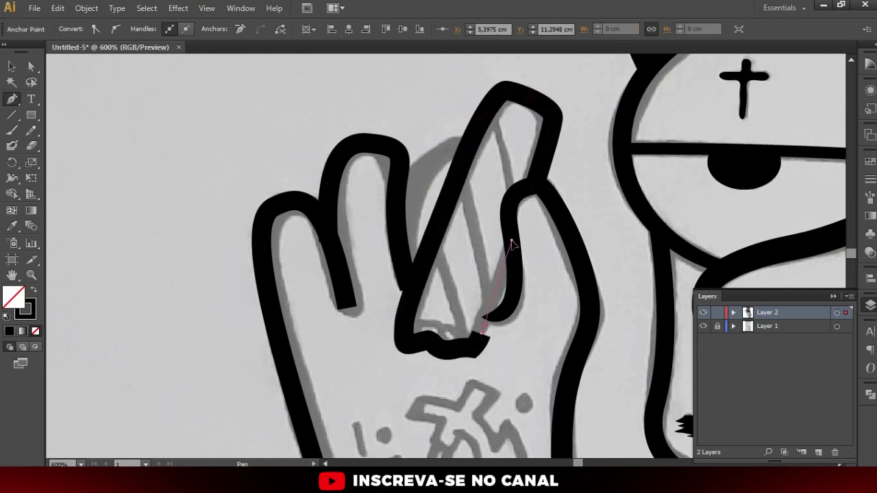
# - Draw a curved finger edge arcing behind the cigar up to its top edge
pyautogui.press('v')
pyautogui.hotkey('ctrl', '-')
pyautogui.hotkey('ctrl', '+')
pyautogui.press('p')
pyautogui.click(408, 256)
pyautogui.moveTo(403, 331); pyautogui.dragTo(376, 363)
pyautogui.hotkey('ctrl', 'z')
pyautogui.click(477, 162)
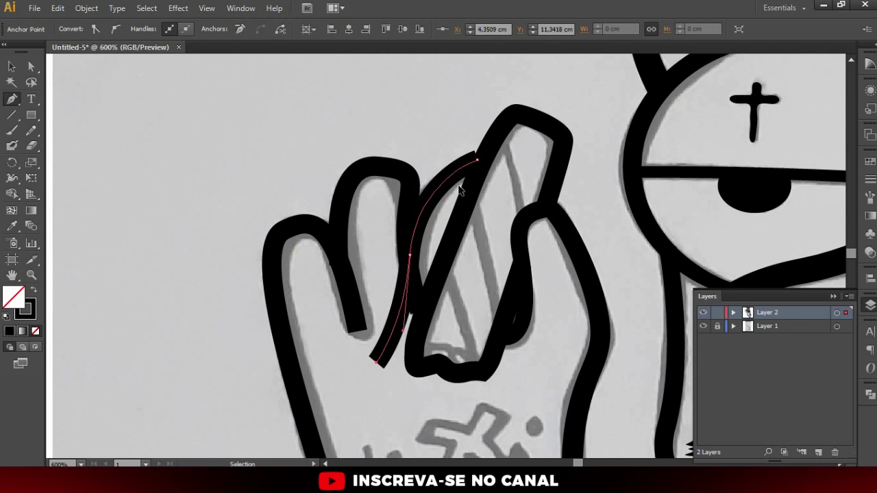
# - Nudge the curve's top anchor into place with Direct Selection
pyautogui.press('a')
pyautogui.click(477, 162)
pyautogui.moveTo(478, 162); pyautogui.dragTo(481, 159)
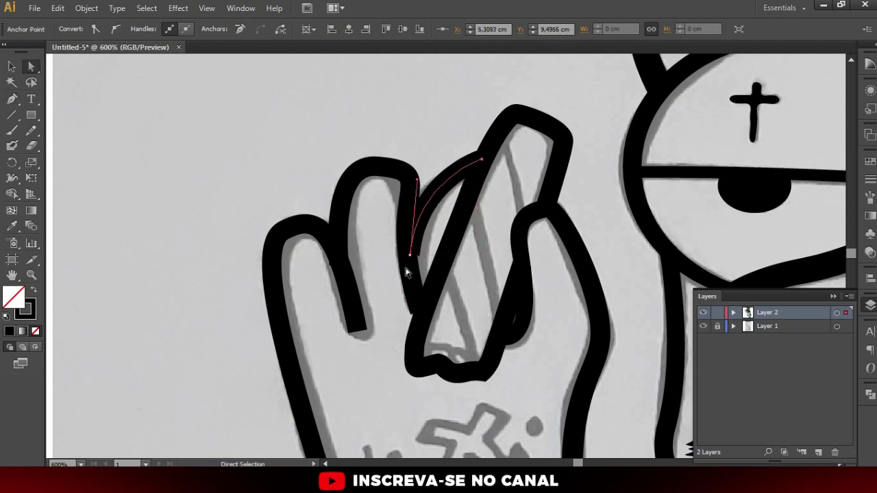
pyautogui.click(405, 192)
pyautogui.hotkey('ctrl', '=')
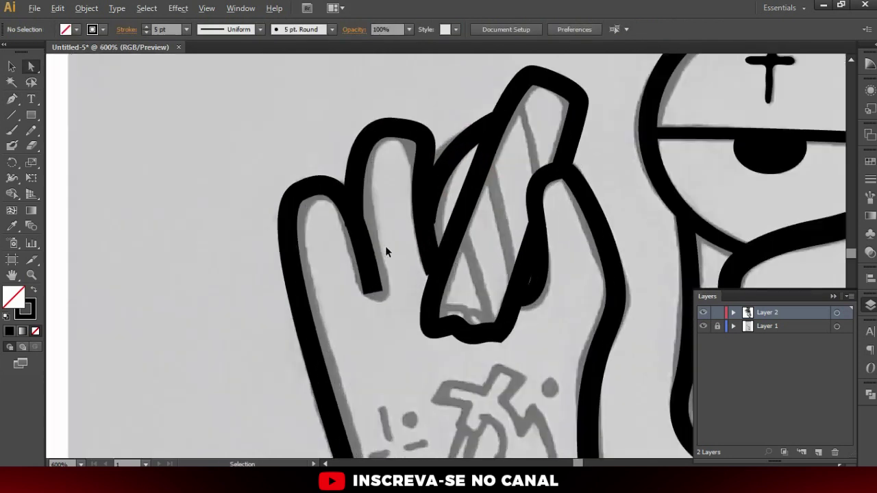
# - Taper the left finger stroke to a sharp point and refine its tip anchor
pyautogui.hotkey('shift', 'w')
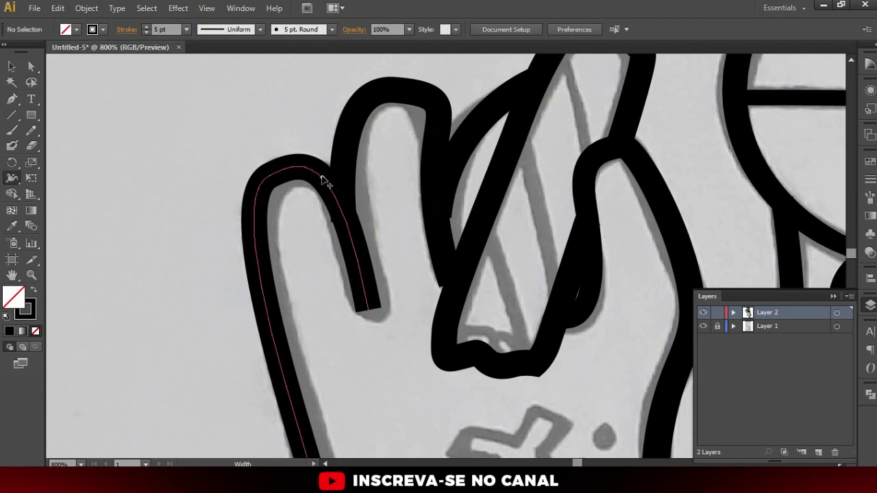
pyautogui.moveTo(318, 173); pyautogui.dragTo(324, 168)
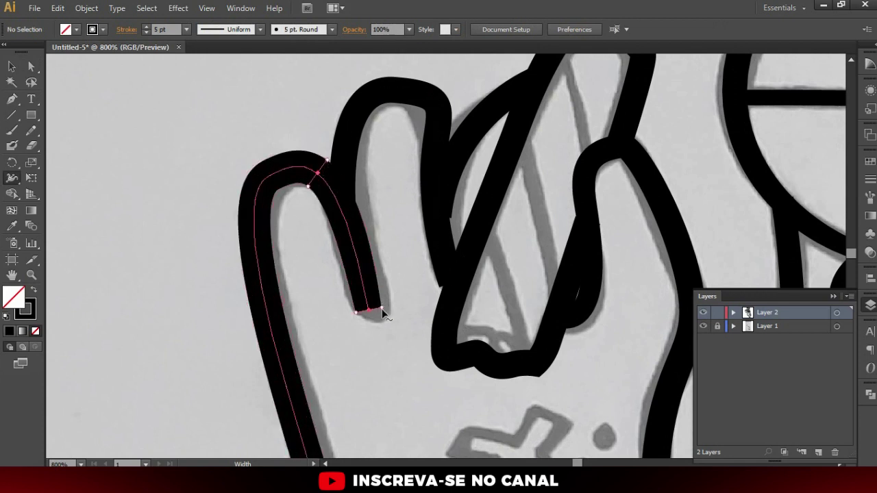
pyautogui.moveTo(367, 313); pyautogui.dragTo(368, 309)
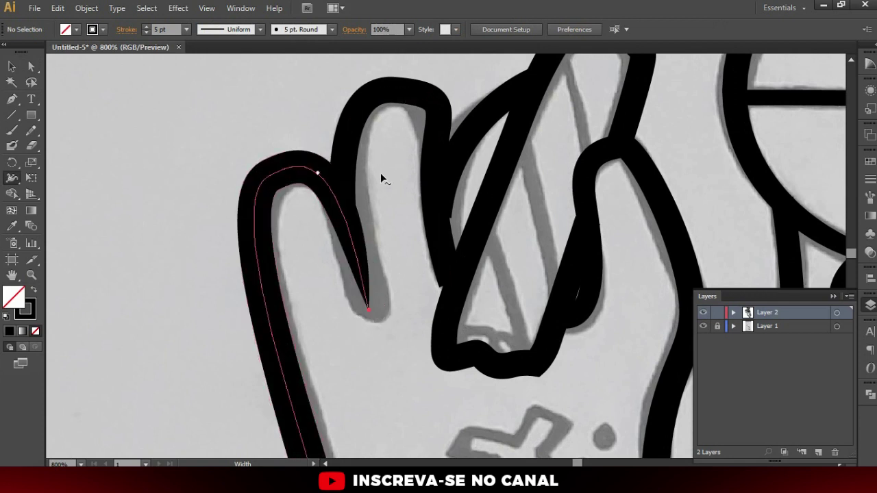
pyautogui.press('a')
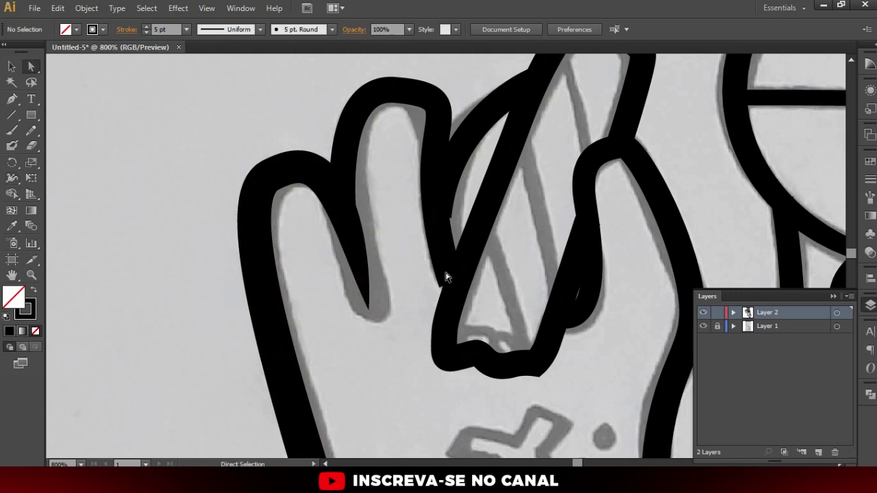
pyautogui.click(439, 261)
pyautogui.moveTo(454, 286); pyautogui.dragTo(455, 293)
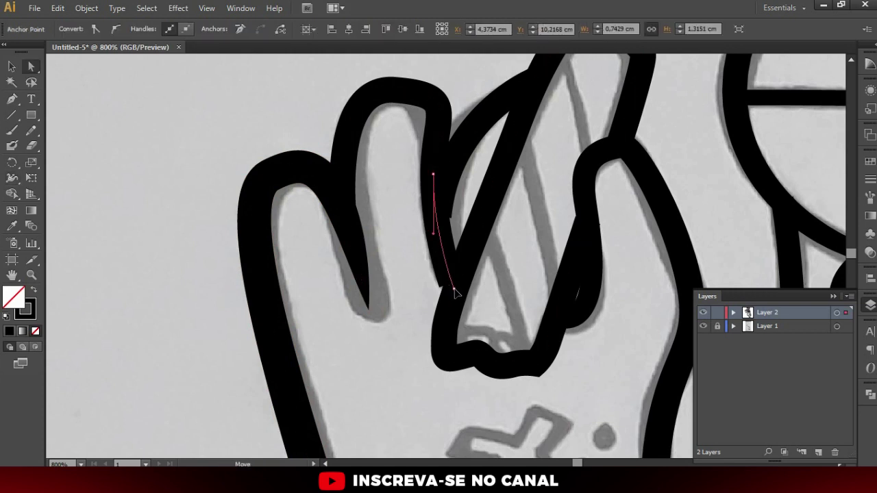
# - Reduce the cigar outline's stroke weight to 4 pt
pyautogui.scroll(-2, 498, 295)
pyautogui.press('v')
pyautogui.click(499, 244)
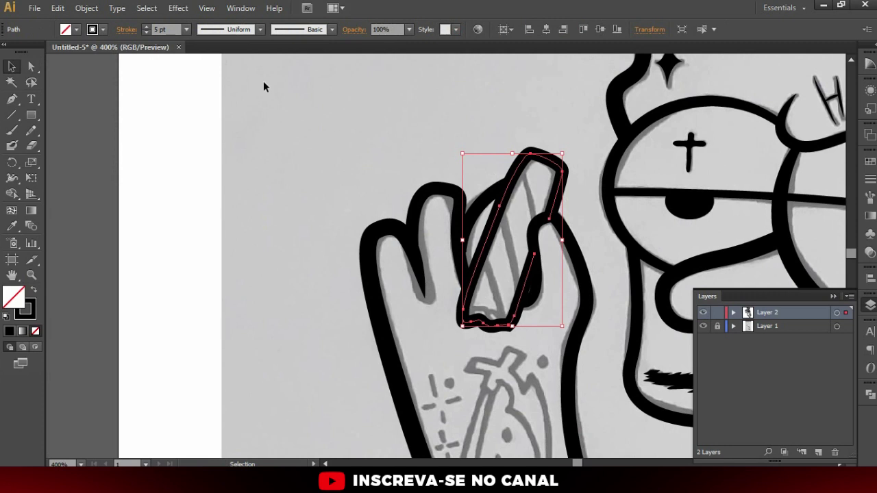
pyautogui.press('Down')
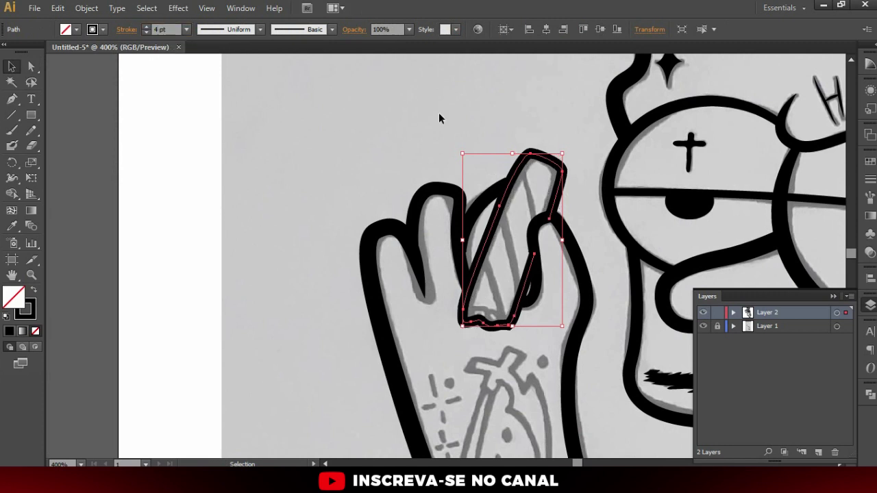
pyautogui.click(438, 122)
# - Shift the end anchor of the arc behind the cigar slightly down-left
pyautogui.scroll(1, 519, 235)
pyautogui.scroll(1, 519, 235)
pyautogui.press('a')
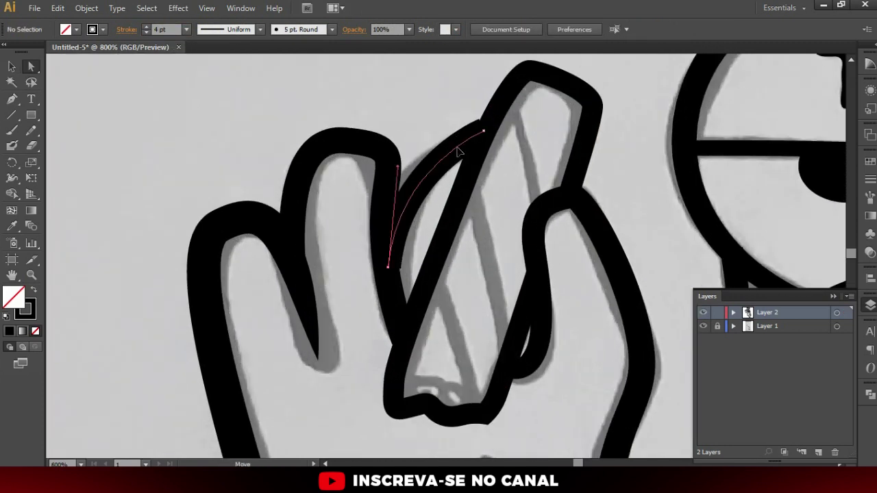
pyautogui.click(484, 132)
pyautogui.click(484, 132)
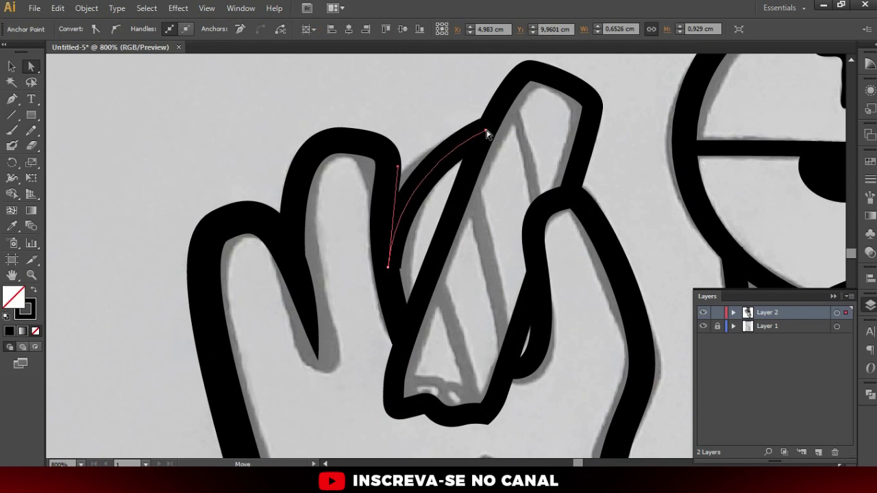
pyautogui.moveTo(388, 269); pyautogui.dragTo(385, 277)
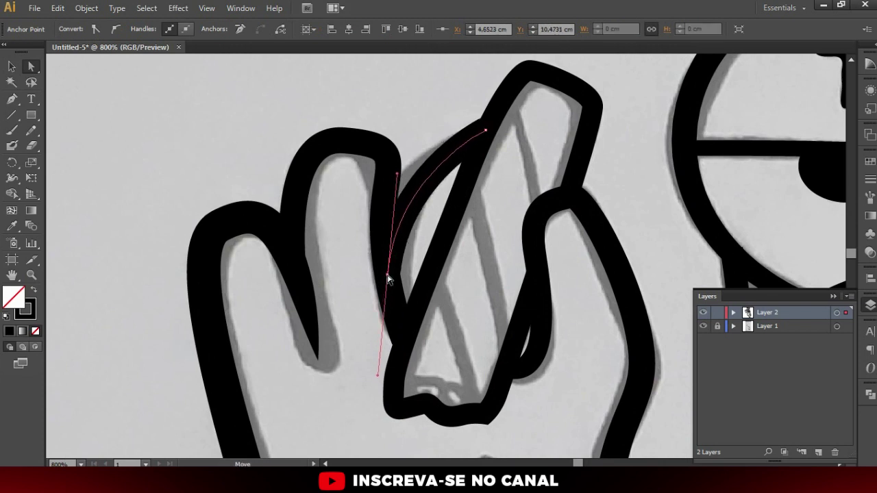
# - Trace a multi-point pen line across the cigar's end
pyautogui.click(417, 254)
pyautogui.scroll(-3, 444, 177)
pyautogui.scroll(-1, 465, 294)
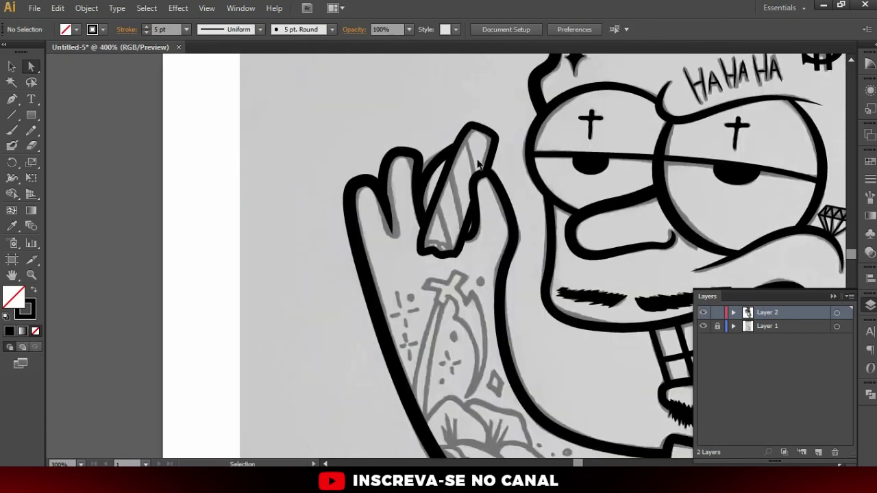
pyautogui.scroll(1, 438, 261)
pyautogui.press('p')
pyautogui.scroll(1, 440, 267)
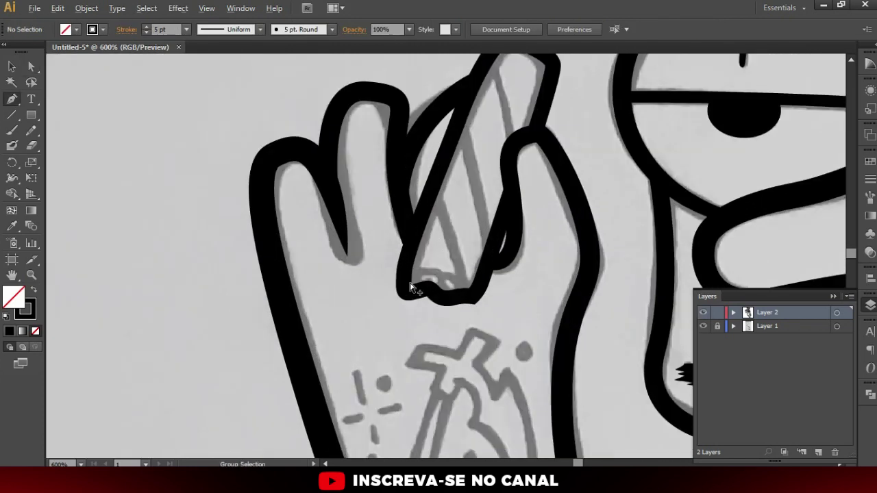
pyautogui.scroll(1, 414, 281)
pyautogui.click(415, 266)
pyautogui.click(449, 264)
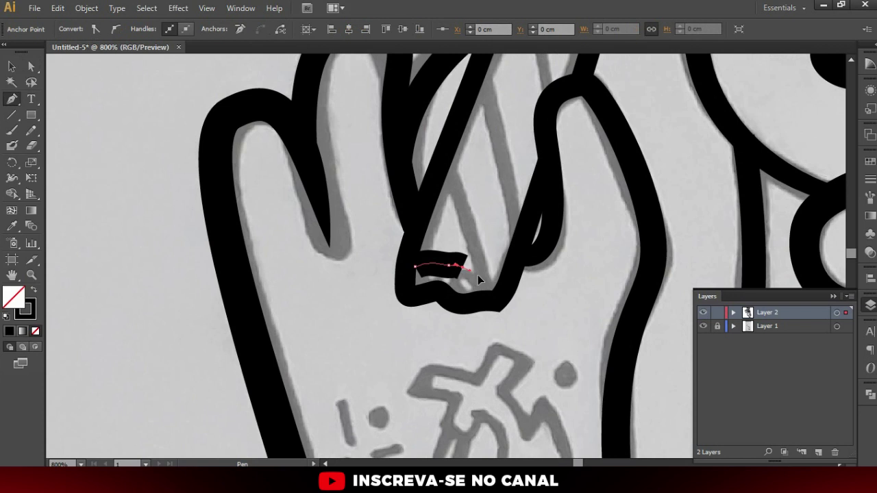
pyautogui.click(462, 267)
pyautogui.click(473, 272)
pyautogui.click(483, 278)
pyautogui.click(495, 293)
# - Check the new cigar-end line and finish the diagonal line inside the cigar
pyautogui.press('v')
pyautogui.click(447, 277)
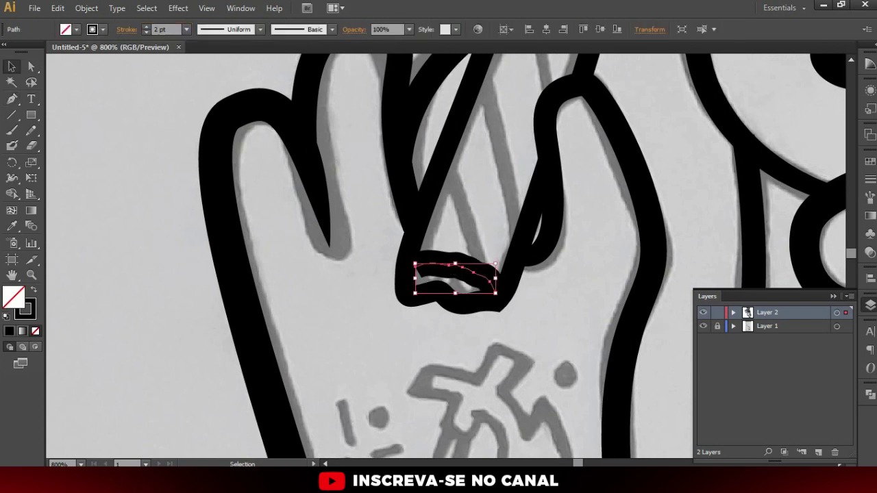
pyautogui.press('a')
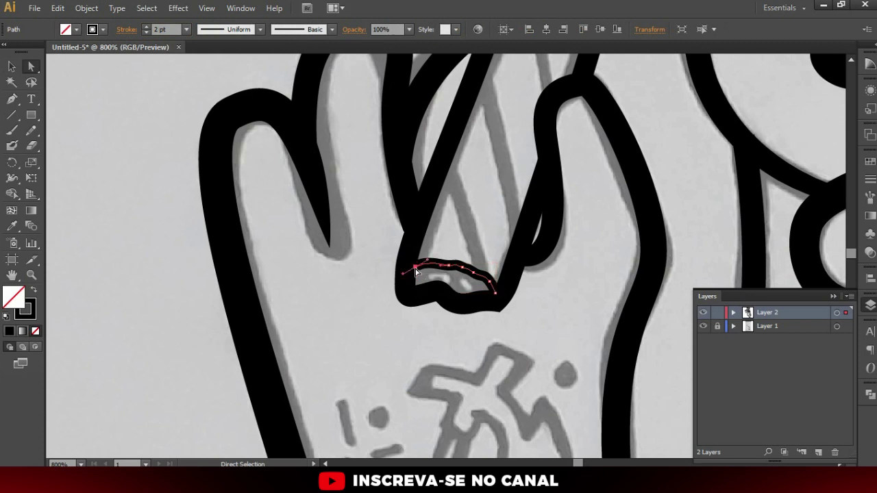
pyautogui.click(441, 237)
pyautogui.press('p')
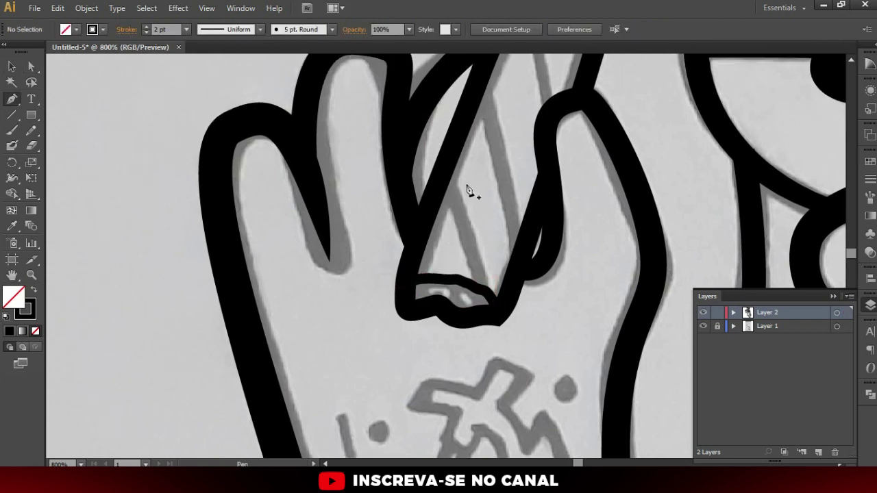
pyautogui.moveTo(470, 189); pyautogui.dragTo(487, 248)
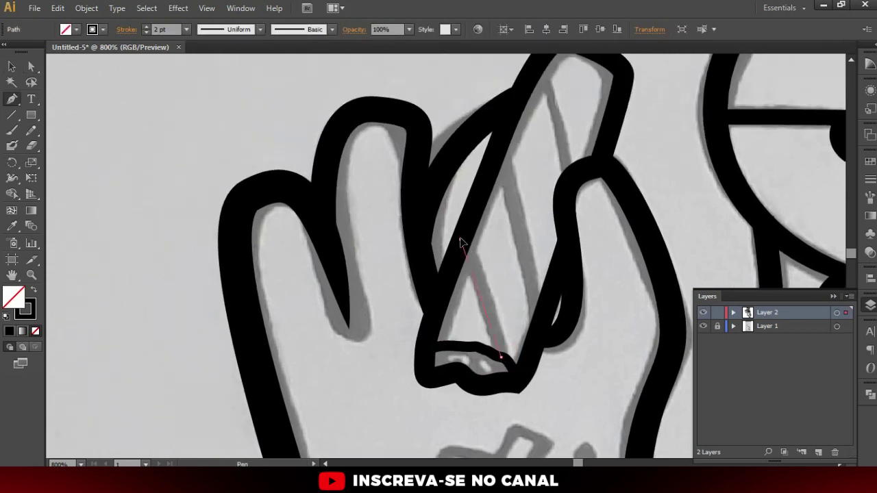
pyautogui.press('v')
pyautogui.click(487, 229)
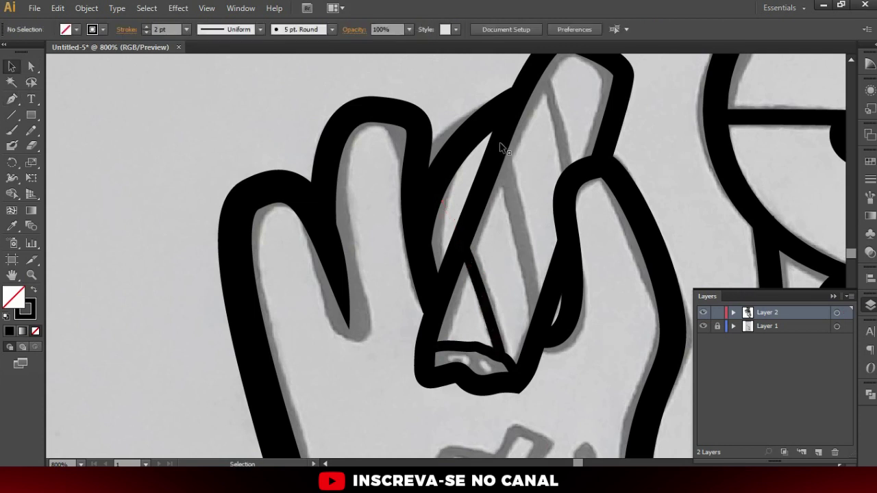
# - Draw a curved path down the right finger past the cigar, undoing the fingertip loop
pyautogui.press('p')
pyautogui.click(499, 142)
pyautogui.moveTo(538, 331); pyautogui.dragTo(541, 425)
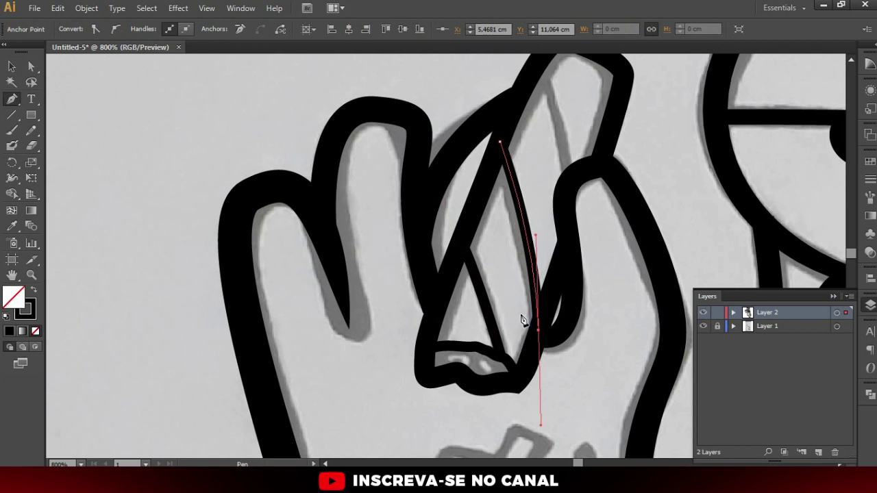
pyautogui.moveTo(571, 147); pyautogui.dragTo(555, 82)
pyautogui.moveTo(607, 179); pyautogui.dragTo(598, 219)
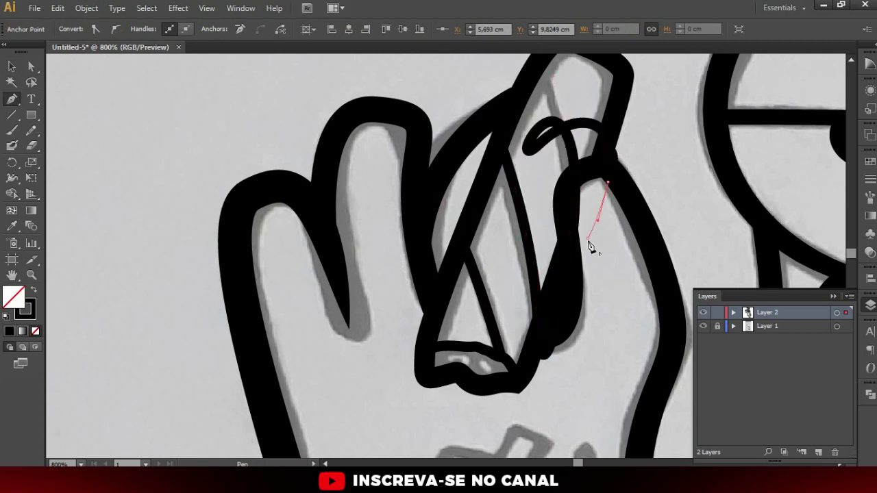
pyautogui.hotkey('ctrl', 'z')
pyautogui.hotkey('ctrl', 'z')
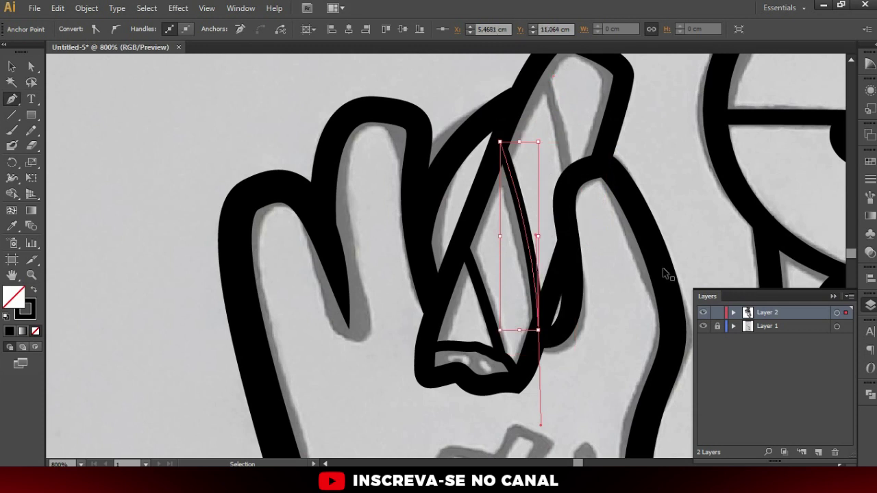
pyautogui.press('v')
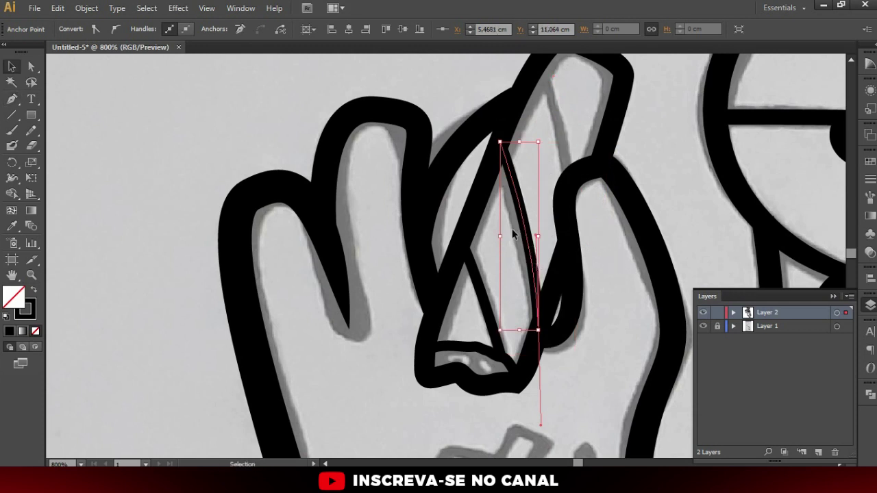
pyautogui.click(505, 211)
# - Place another pen path near the cigar and deselect it
pyautogui.scroll(3, 247, 168)
pyautogui.hscroll(2, 412, 206)
pyautogui.press('p')
pyautogui.click(462, 164)
pyautogui.press('v')
pyautogui.click(531, 338)
pyautogui.scroll(-3, 489, 192)
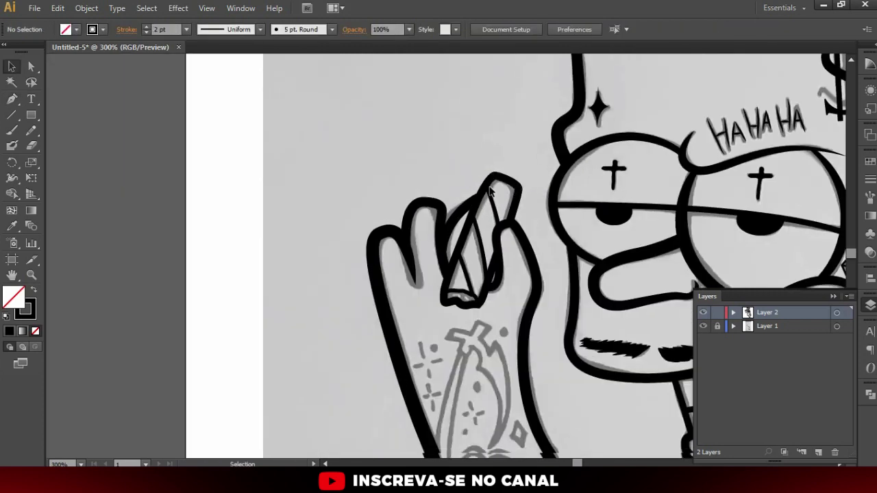
# - Add an anchor point to the finger outline and reshape its curve near the tip
pyautogui.scroll(-2, 489, 192)
pyautogui.scroll(-3, 438, 233)
pyautogui.scroll(3, 429, 233)
pyautogui.scroll(2, 428, 233)
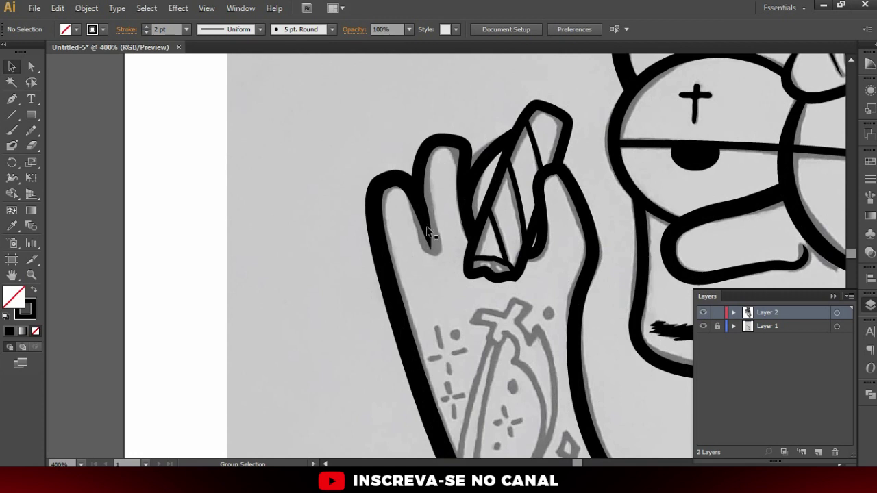
pyautogui.scroll(2, 428, 233)
pyautogui.press('a')
pyautogui.click(437, 264)
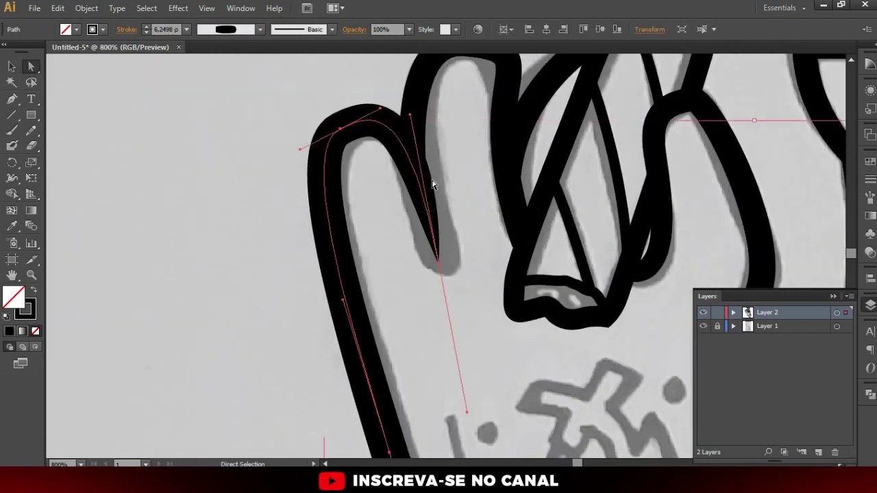
pyautogui.press('+')
pyautogui.click(398, 138)
pyautogui.press('a')
pyautogui.moveTo(426, 200); pyautogui.dragTo(417, 205)
pyautogui.moveTo(414, 164); pyautogui.dragTo(409, 173)
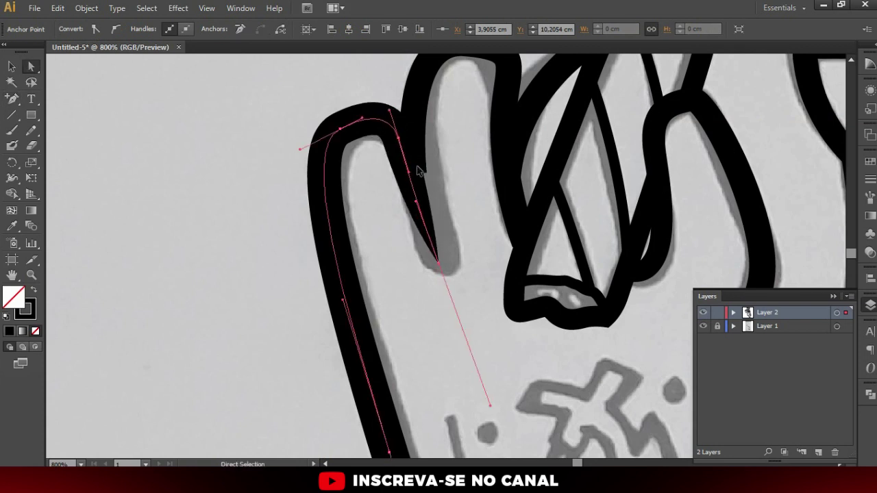
pyautogui.click(419, 117)
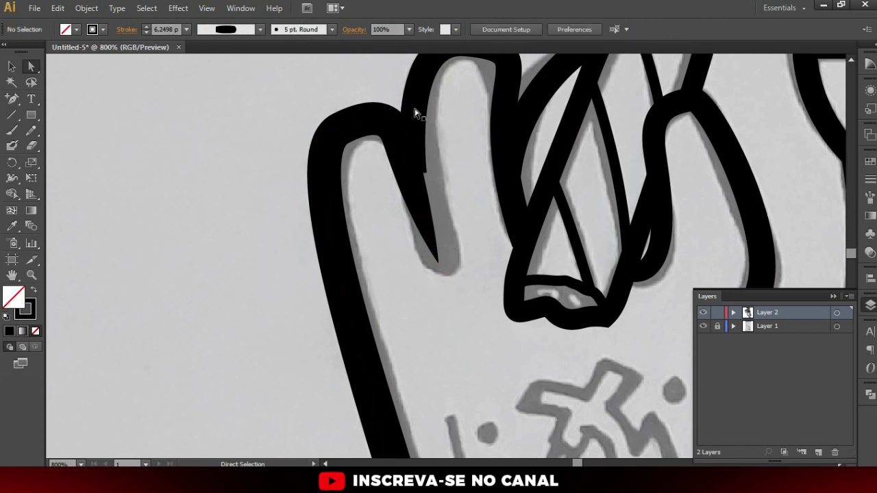
# - View the artwork at 100% and hide the sketch layer to show only line art
pyautogui.click(417, 172)
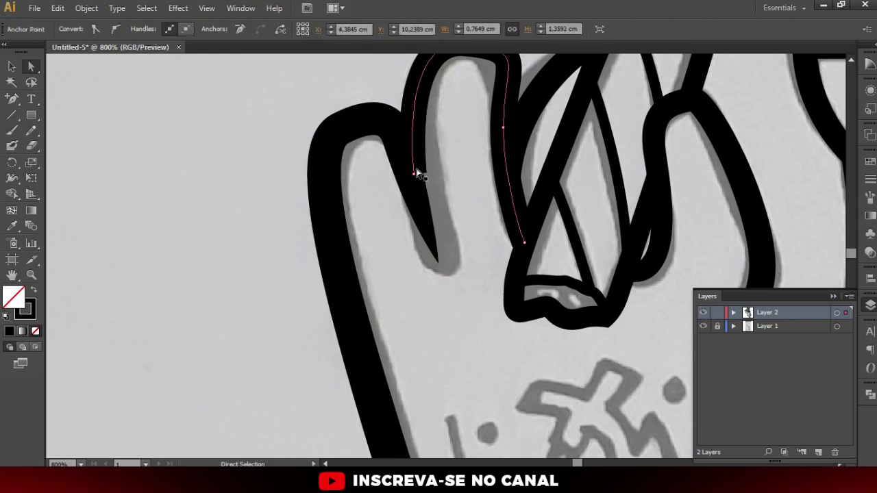
pyautogui.click(413, 187)
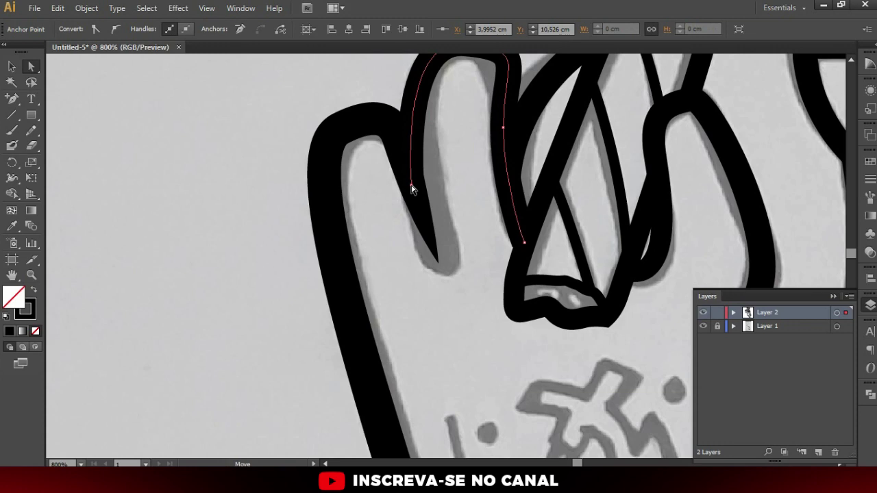
pyautogui.hotkey('ctrl', '-')
pyautogui.hotkey('ctrl', '-')
pyautogui.hotkey('ctrl', '-')
pyautogui.hotkey('ctrl', '-')
pyautogui.hotkey('ctrl', '0')
pyautogui.hotkey('ctrl', '1')
pyautogui.click(703, 327)
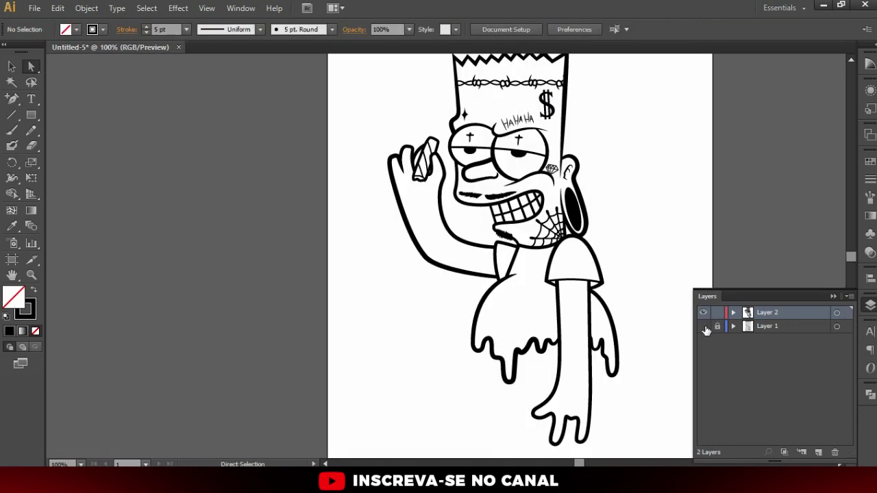
# - Show the sketch layer again and draw the first V-shaped drip curve above the hem
pyautogui.click(704, 326)
pyautogui.scroll(3, 520, 350)
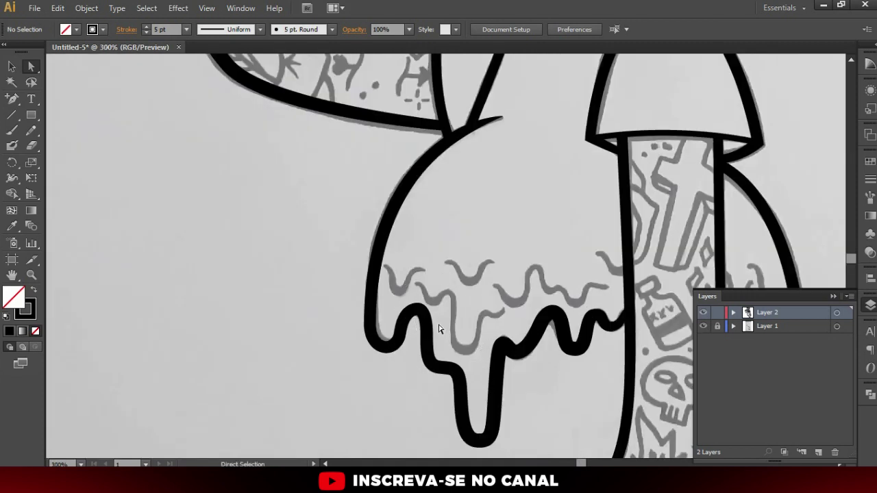
pyautogui.press('p')
pyautogui.scroll(1, 417, 290)
pyautogui.scroll(1, 384, 272)
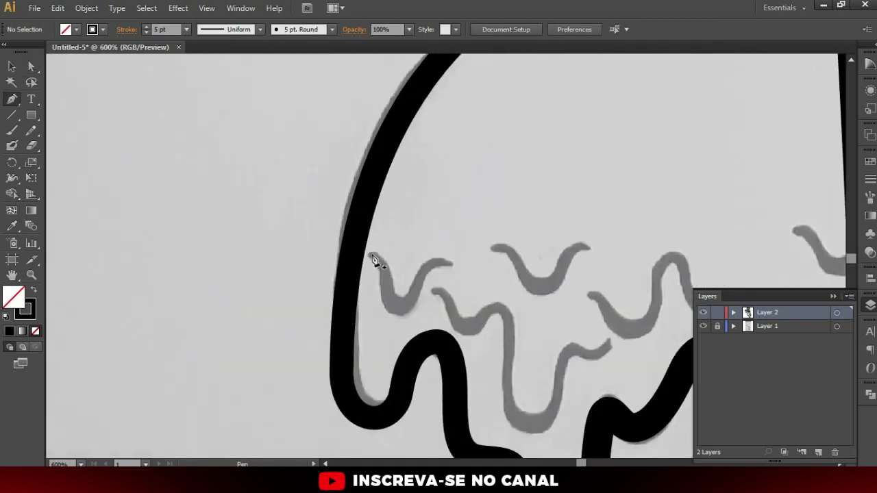
pyautogui.moveTo(371, 255); pyautogui.dragTo(381, 255)
pyautogui.moveTo(405, 315); pyautogui.dragTo(404, 315)
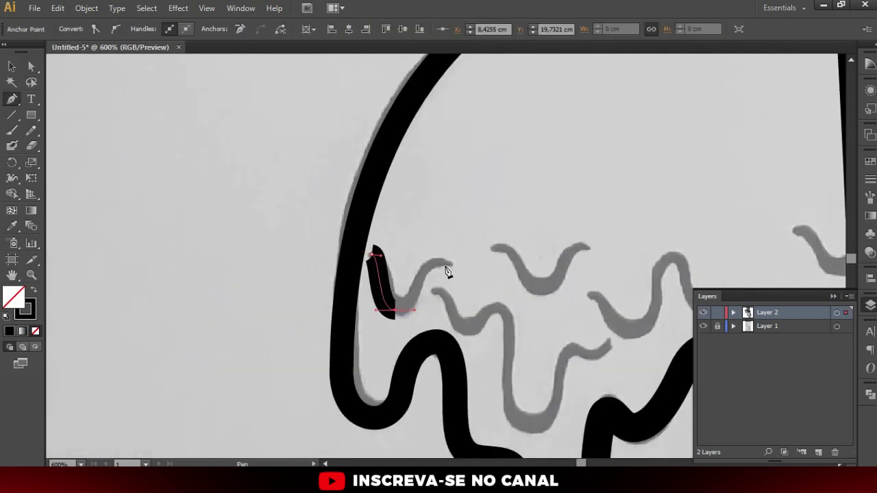
pyautogui.moveTo(449, 264); pyautogui.dragTo(487, 266)
pyautogui.press('ctrl')
# - Taper the first drip curve's right end to a point with the Width tool
pyautogui.click(396, 317)
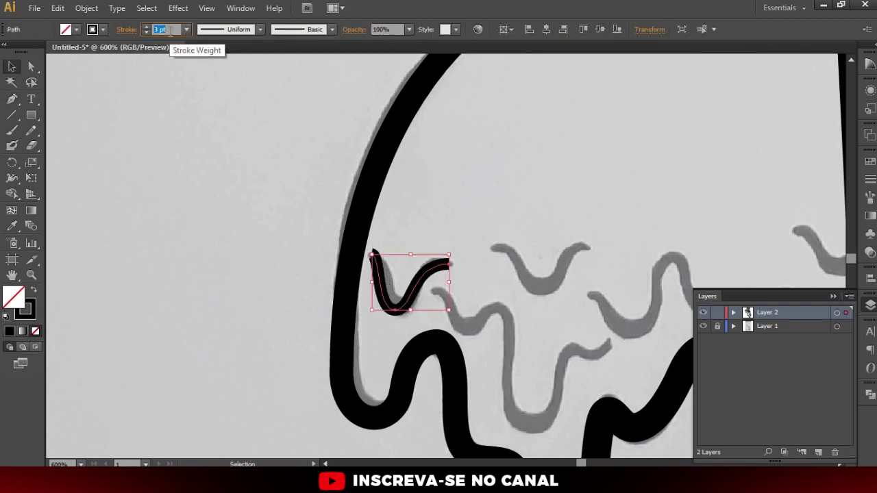
pyautogui.click(404, 140)
pyautogui.press('shift')
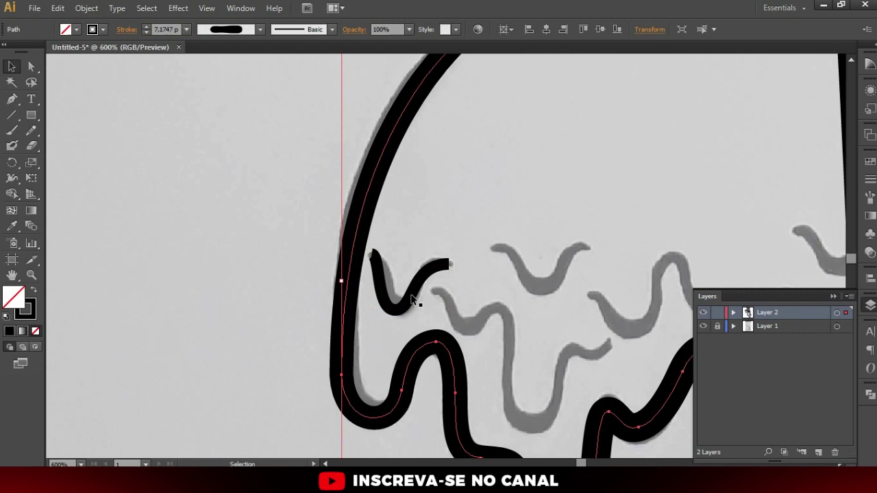
pyautogui.hotkey('shift', 'w')
pyautogui.scroll(1, 413, 305)
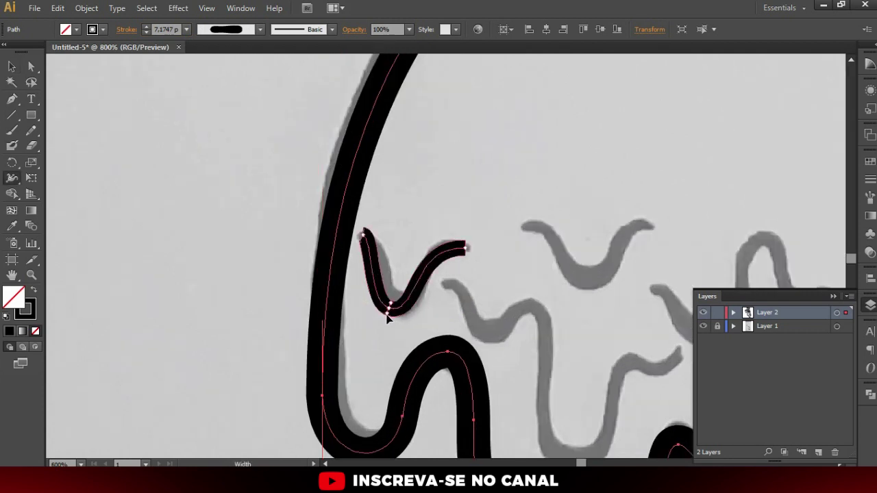
pyautogui.moveTo(466, 245)
pyautogui.mouseDown()
pyautogui.moveTo(399, 250)
pyautogui.moveTo(383, 301)
pyautogui.mouseUp()
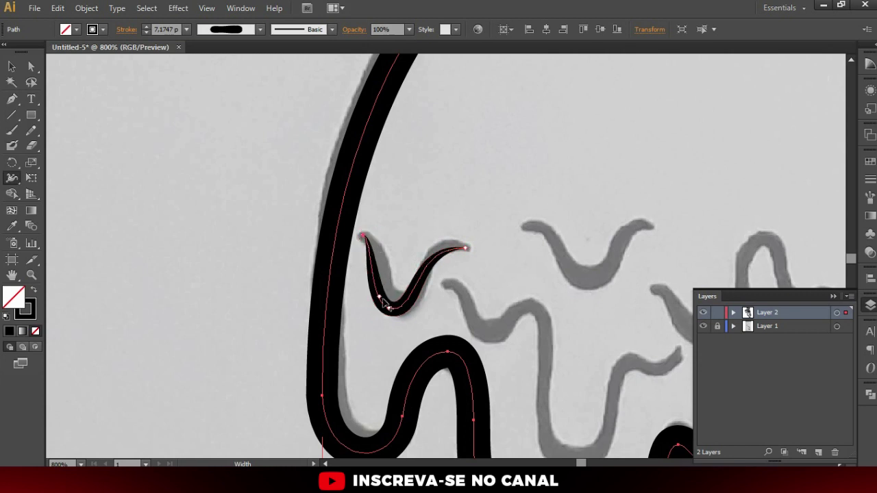
# - Draw a second drip curve along the sketch, redoing its misplaced start point
pyautogui.press('v')
pyautogui.click(537, 265)
pyautogui.press('p')
pyautogui.moveTo(520, 227); pyautogui.dragTo(529, 231)
pyautogui.hotkey('ctrl', 'z')
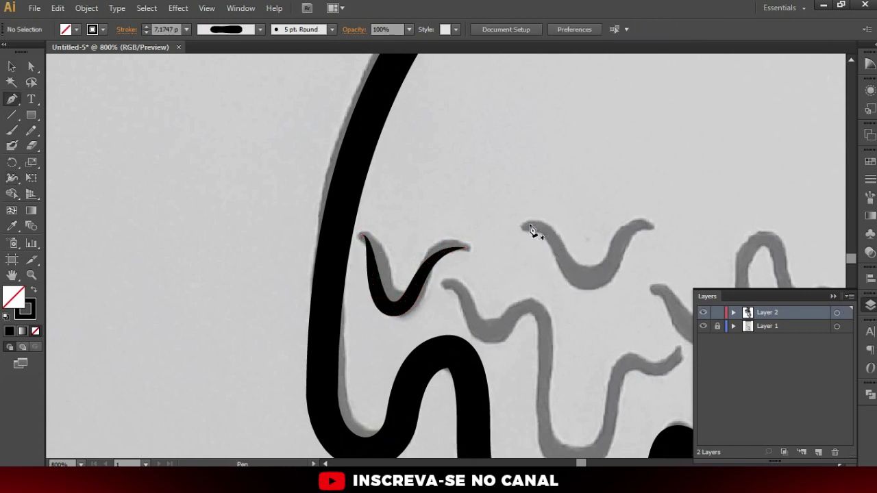
pyautogui.moveTo(552, 231); pyautogui.dragTo(552, 230)
pyautogui.moveTo(645, 223); pyautogui.dragTo(661, 226)
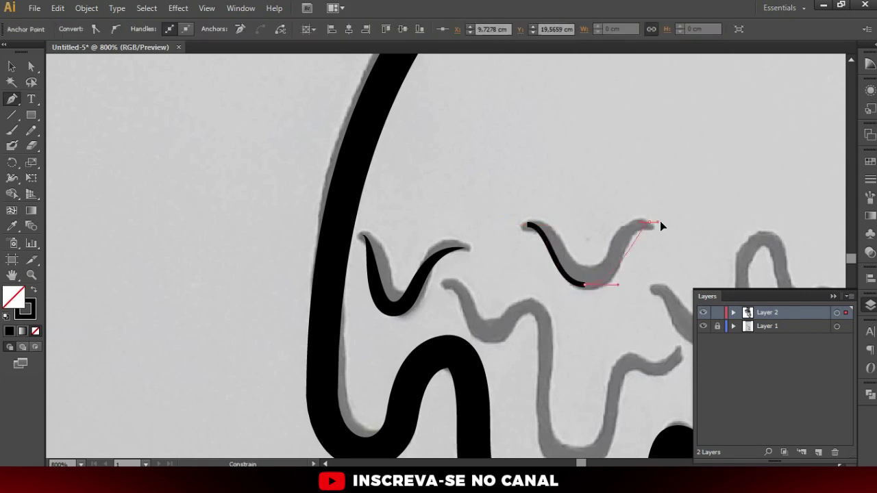
pyautogui.hscroll(5, 637, 219)
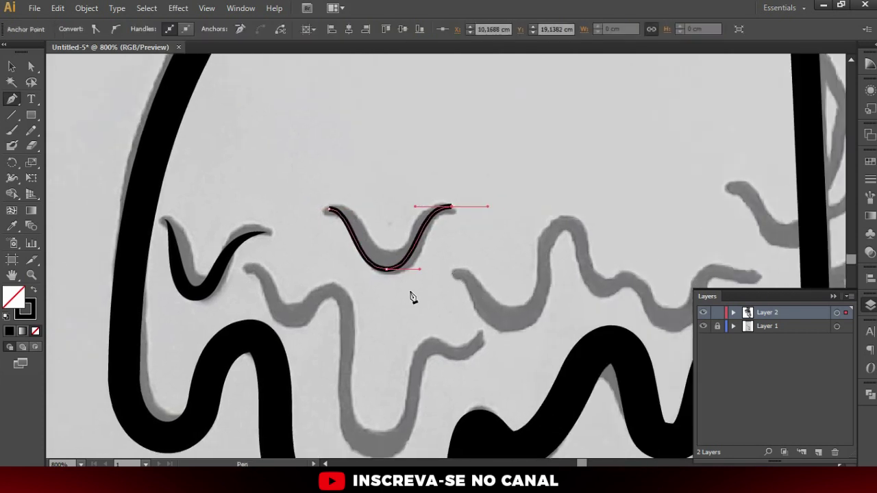
# - Widen the second drip near its bottom and taper both of its ends
pyautogui.hotkey('shift', 'w')
pyautogui.moveTo(387, 271); pyautogui.dragTo(387, 283)
pyautogui.moveTo(452, 207); pyautogui.dragTo(454, 212)
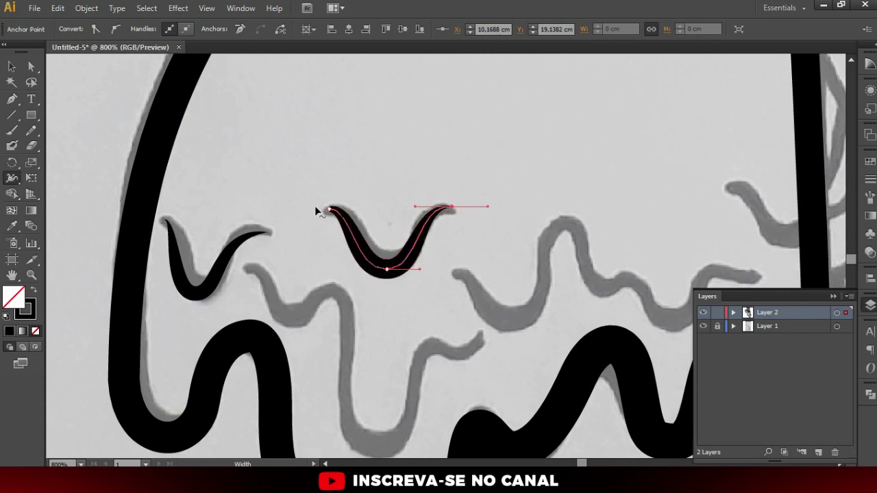
pyautogui.moveTo(330, 211); pyautogui.dragTo(333, 219)
pyautogui.press('v')
pyautogui.click(425, 305)
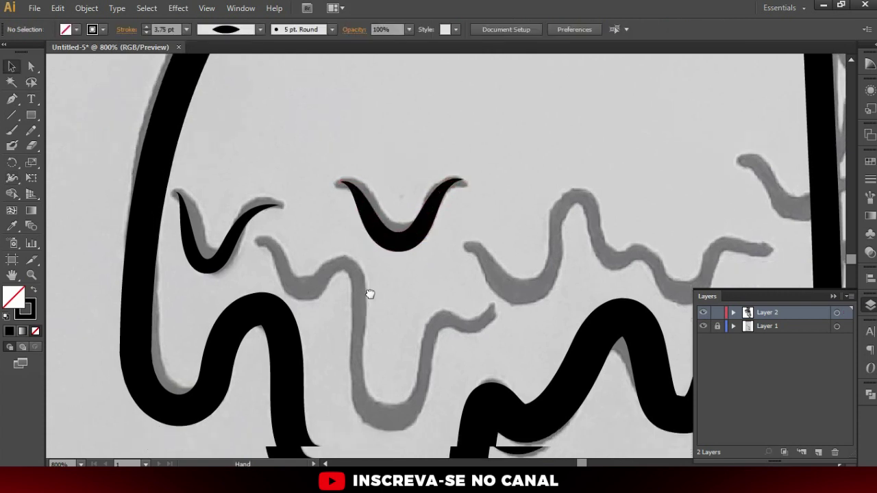
# - Pan to the next wavy sketch lines and start a third drip line
pyautogui.moveTo(354, 337); pyautogui.dragTo(373, 294)
pyautogui.press('p')
pyautogui.click(266, 226)
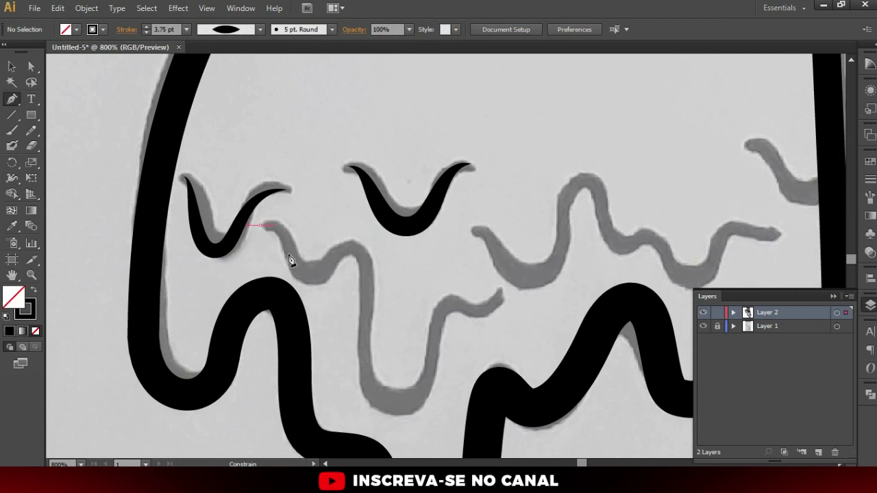
# - Trace the third drip line through its dip, hump and long dip to its upper-right tip
pyautogui.hotkey('ctrl', 'z')
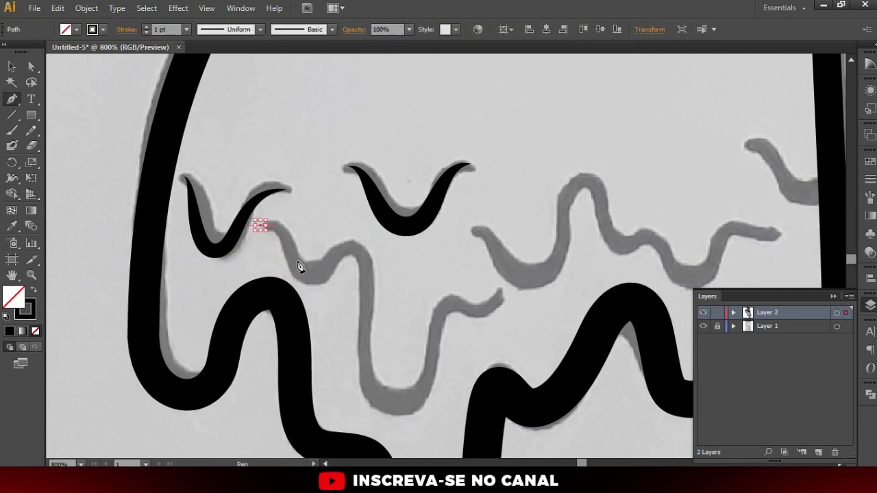
pyautogui.moveTo(298, 262); pyautogui.dragTo(311, 280)
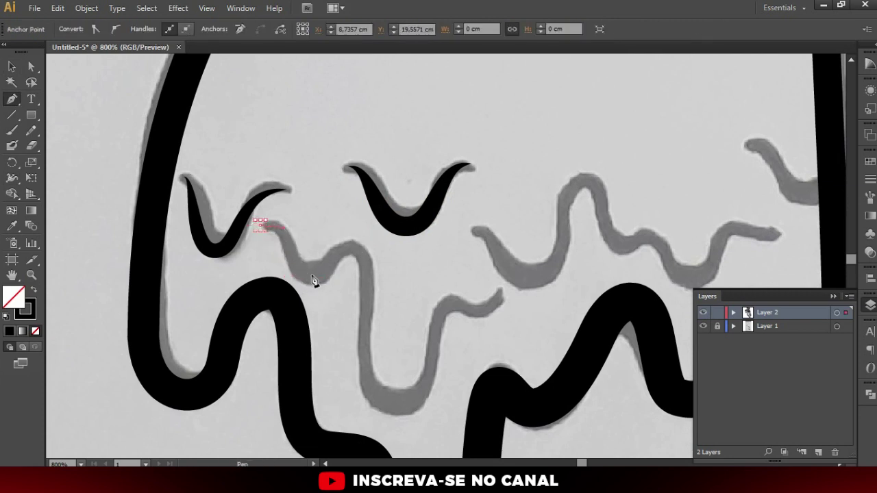
pyautogui.moveTo(340, 243); pyautogui.dragTo(365, 245)
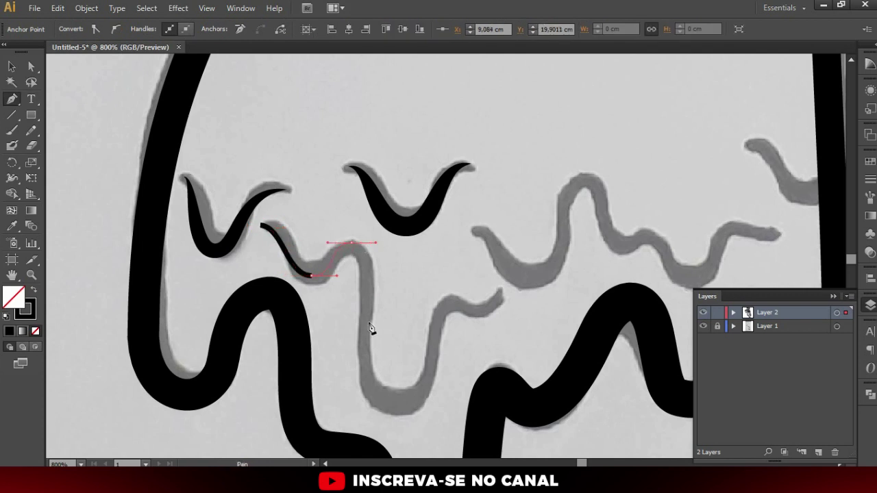
pyautogui.moveTo(365, 391); pyautogui.dragTo(366, 370)
pyautogui.moveTo(433, 346); pyautogui.dragTo(439, 304)
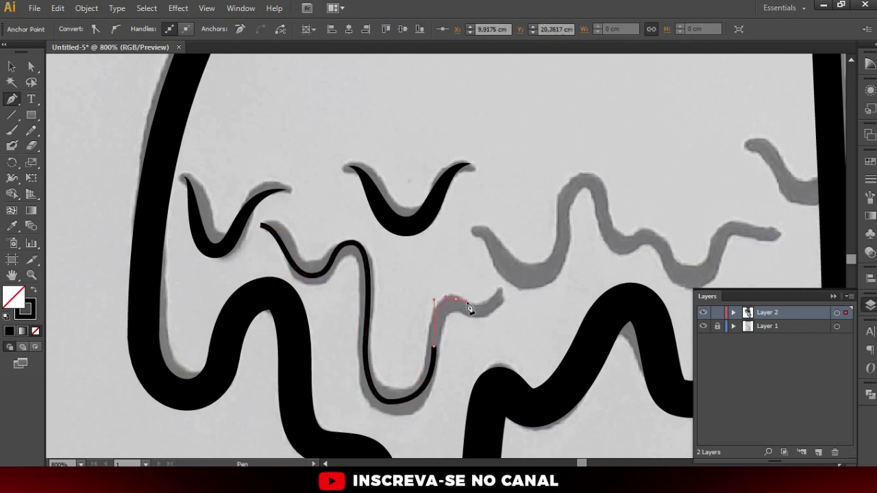
pyautogui.moveTo(493, 301); pyautogui.dragTo(505, 292)
pyautogui.keyDown('ctrl'); pyautogui.click(418, 279); pyautogui.keyUp('ctrl')
# - Thicken the third drip at its bottom and hump, and thin its starting section
pyautogui.hotkey('shift', 'w')
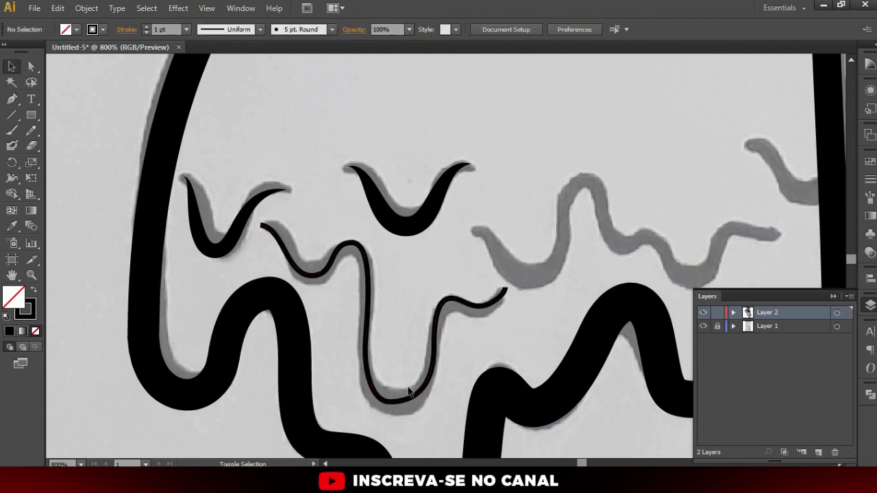
pyautogui.moveTo(392, 403); pyautogui.dragTo(393, 412)
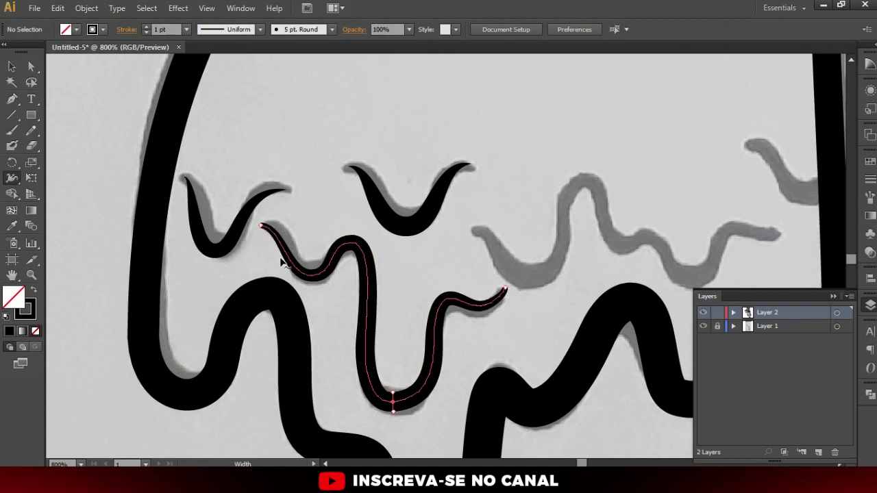
pyautogui.moveTo(351, 244); pyautogui.dragTo(286, 246)
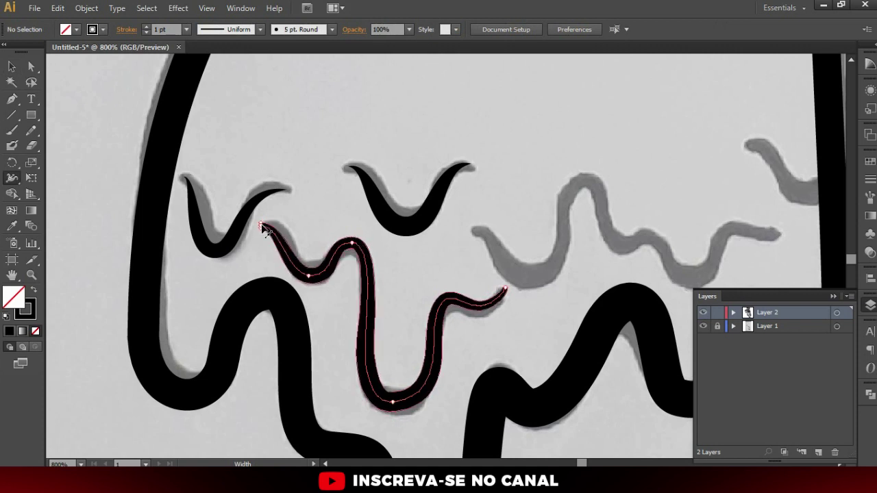
pyautogui.moveTo(263, 233); pyautogui.dragTo(269, 238)
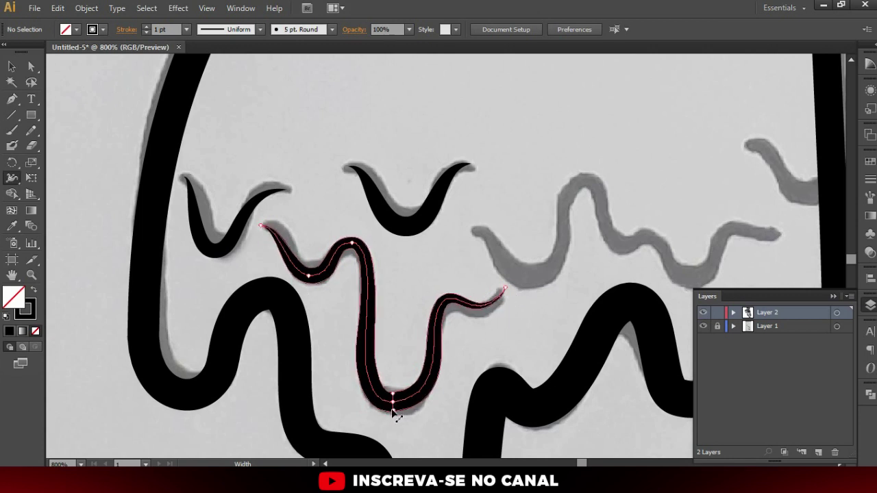
pyautogui.press('v')
pyautogui.click(399, 276)
pyautogui.scroll(-3, 399, 276)
pyautogui.scroll(1, 457, 293)
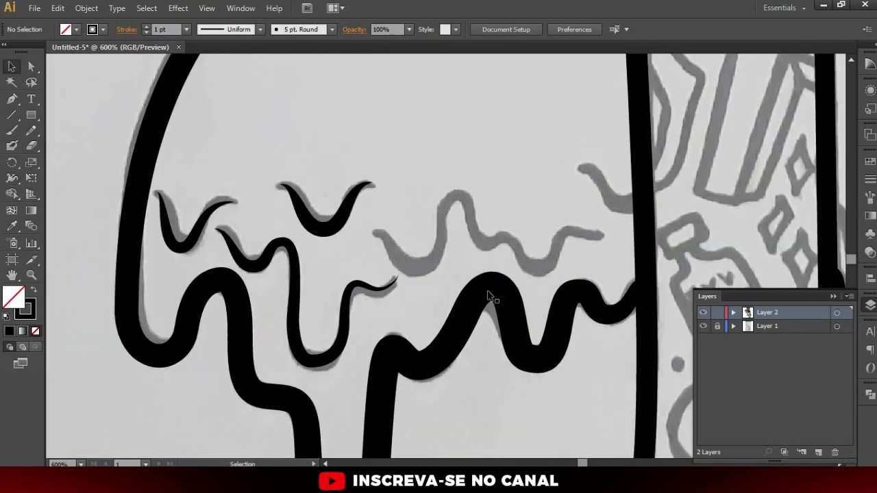
pyautogui.scroll(1, 457, 293)
# - Draw a fourth, long multi-hump drip line along the sketch
pyautogui.press('p')
pyautogui.scroll(1, 369, 247)
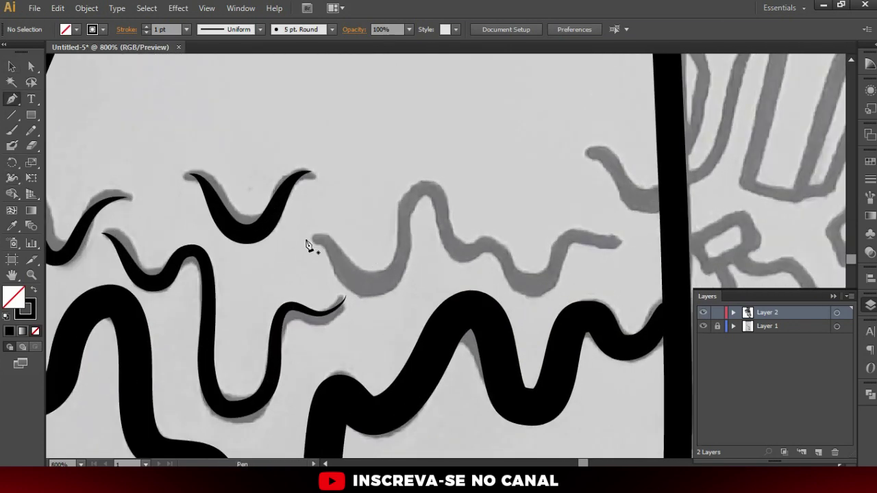
pyautogui.click(306, 236)
pyautogui.moveTo(396, 255)
pyautogui.mouseDown()
pyautogui.moveTo(417, 195)
pyautogui.moveTo(437, 183)
pyautogui.mouseUp()
pyautogui.moveTo(502, 254)
pyautogui.mouseDown()
pyautogui.moveTo(510, 266)
pyautogui.moveTo(561, 265)
pyautogui.mouseUp()
pyautogui.moveTo(620, 239); pyautogui.dragTo(630, 231)
pyautogui.press('a')
pyautogui.click(534, 240)
# - Nudge the wave's bottom anchor and thicken its stroke with width points along it
pyautogui.click(530, 282)
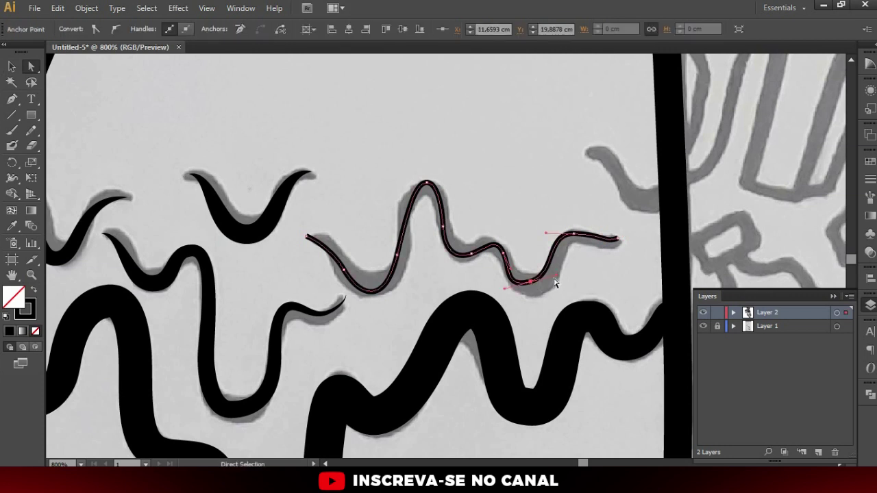
pyautogui.moveTo(531, 283); pyautogui.dragTo(537, 286)
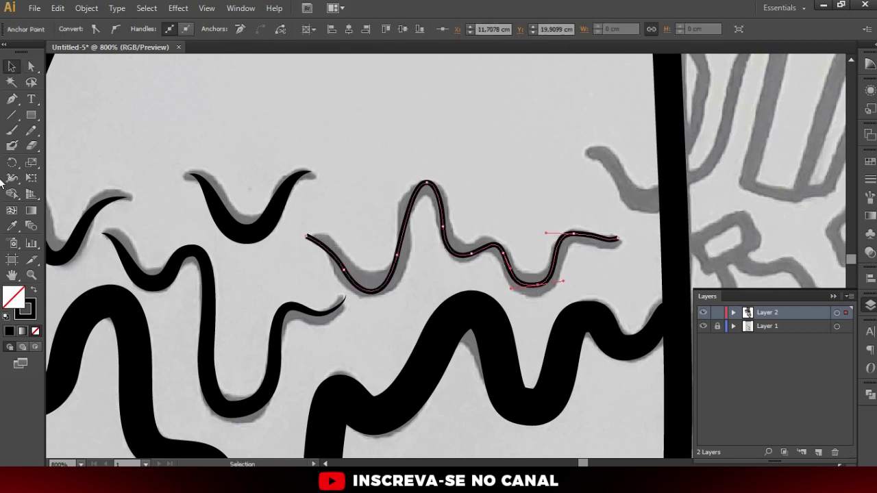
pyautogui.hotkey('shift', 'w')
pyautogui.moveTo(367, 295); pyautogui.dragTo(368, 299)
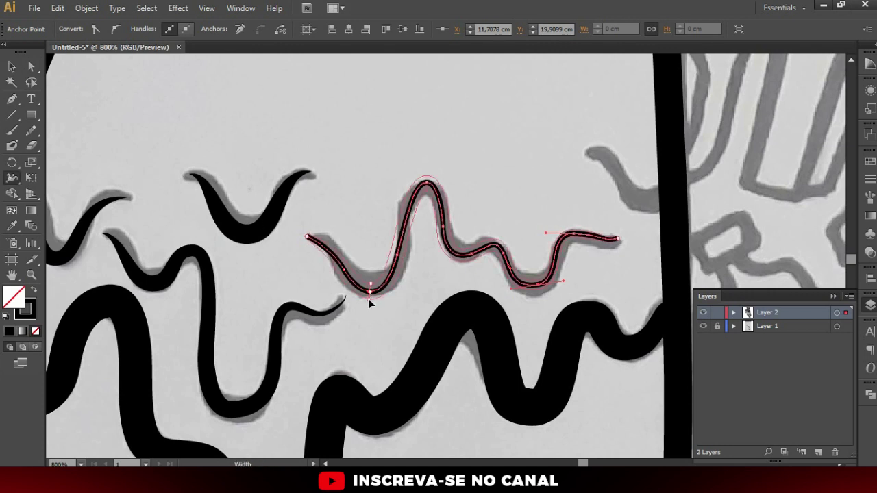
pyautogui.click(541, 287)
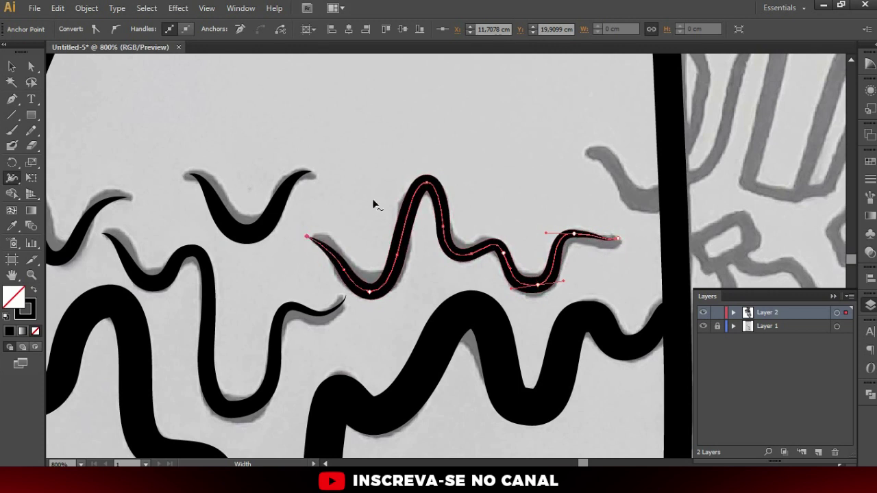
pyautogui.press('v')
pyautogui.click(366, 221)
pyautogui.keyDown('alt'); pyautogui.scroll(-3, 370, 219); pyautogui.keyUp('alt')
pyautogui.moveTo(415, 220); pyautogui.dragTo(336, 236)
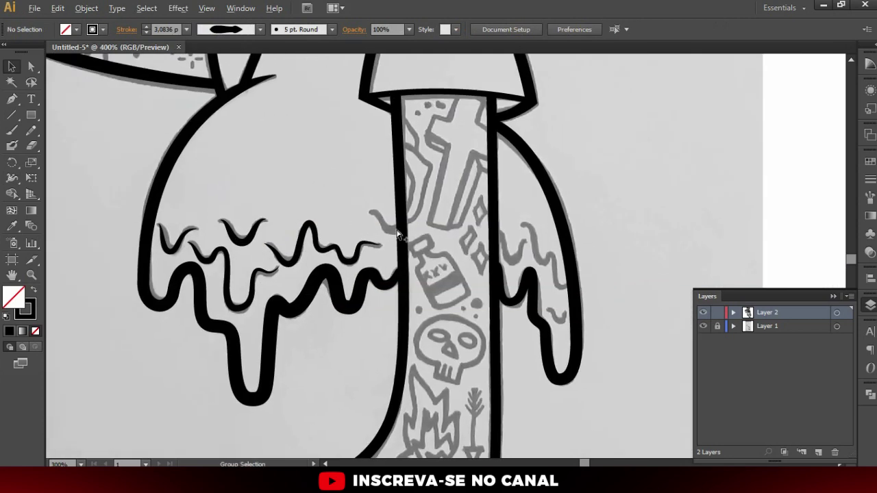
# - Draw a short curve from the sleeve edge, widening its bottom and tapering its top
pyautogui.keyDown('alt'); pyautogui.scroll(3, 404, 230); pyautogui.keyUp('alt')
pyautogui.press('p')
pyautogui.click(416, 235)
pyautogui.moveTo(373, 220); pyautogui.dragTo(352, 190)
pyautogui.click(329, 184)
pyautogui.press('v')
pyautogui.click(313, 196)
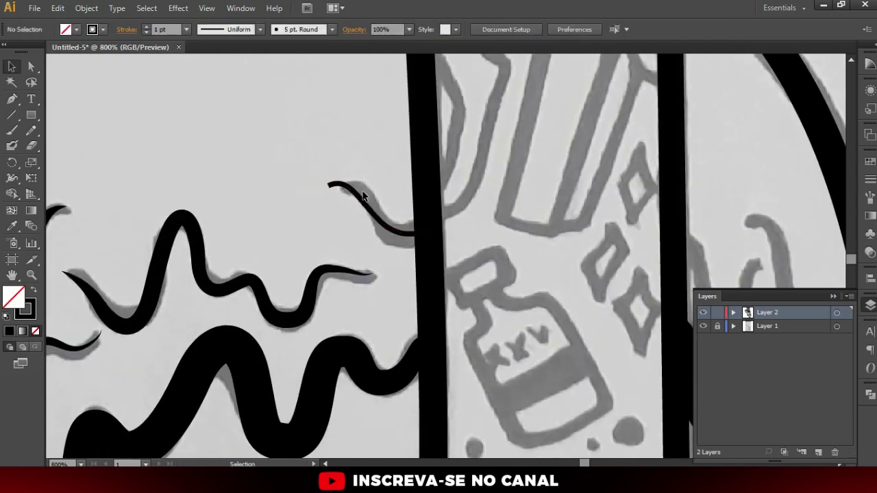
pyautogui.hotkey('shift', 'w')
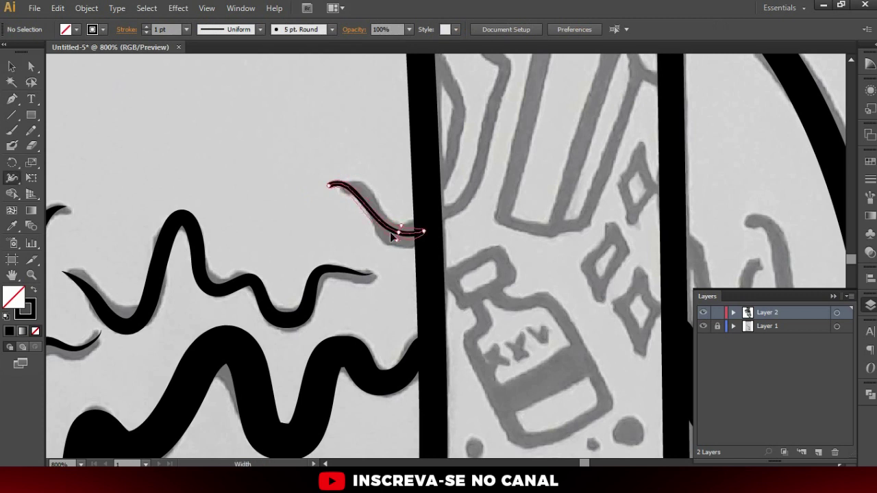
pyautogui.moveTo(401, 244); pyautogui.dragTo(401, 244)
pyautogui.moveTo(330, 187); pyautogui.dragTo(333, 205)
pyautogui.scroll(-3, 305, 212)
pyautogui.press('v')
pyautogui.scroll(2, 541, 263)
# - Trace a thick wave line on the sleeve with its right end tapered to a point
pyautogui.press('p')
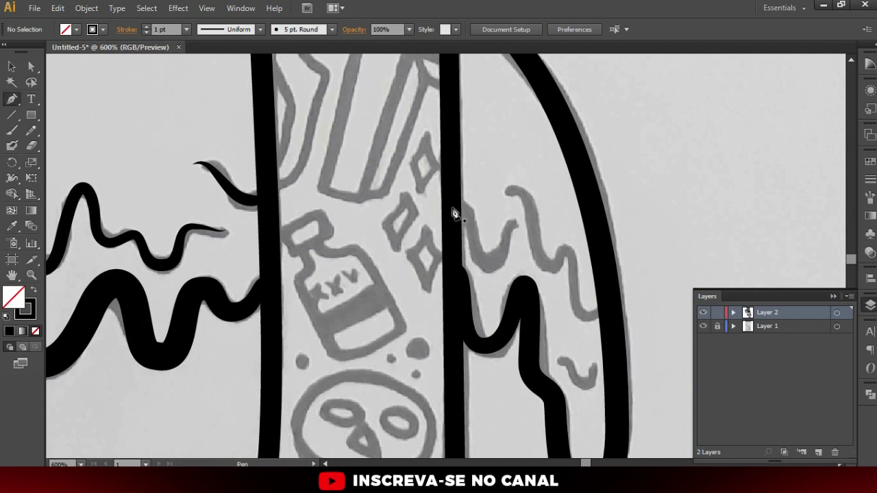
pyautogui.scroll(1, 460, 226)
pyautogui.click(450, 204)
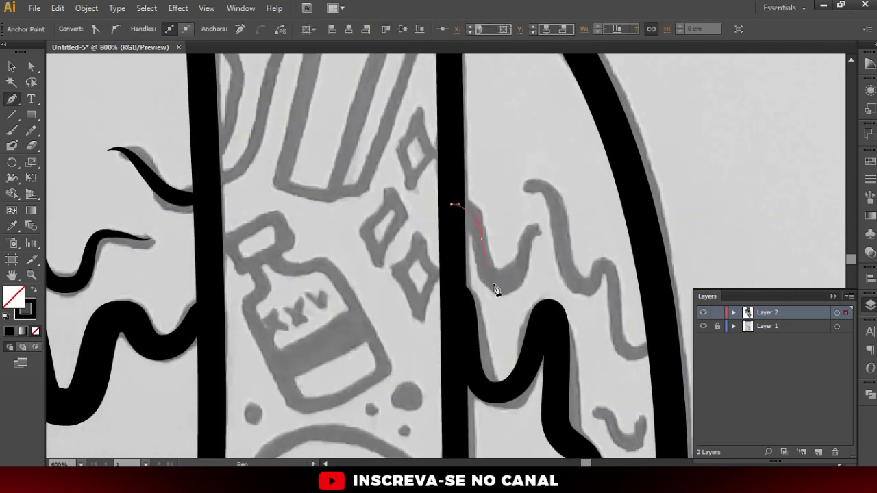
pyautogui.moveTo(482, 239); pyautogui.dragTo(483, 283)
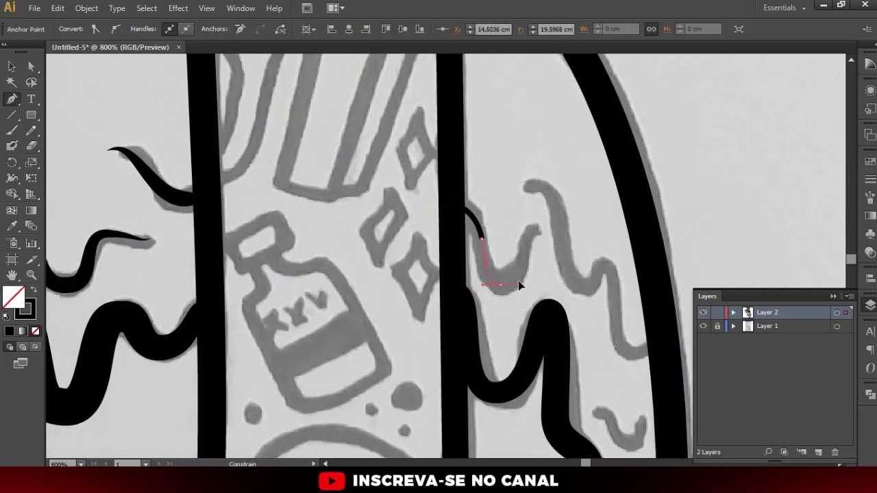
pyautogui.moveTo(537, 226); pyautogui.dragTo(559, 225)
pyautogui.keyDown('ctrl'); pyautogui.click(515, 266); pyautogui.keyUp('ctrl')
pyautogui.hotkey('shift', 'w')
pyautogui.moveTo(507, 283); pyautogui.dragTo(508, 281)
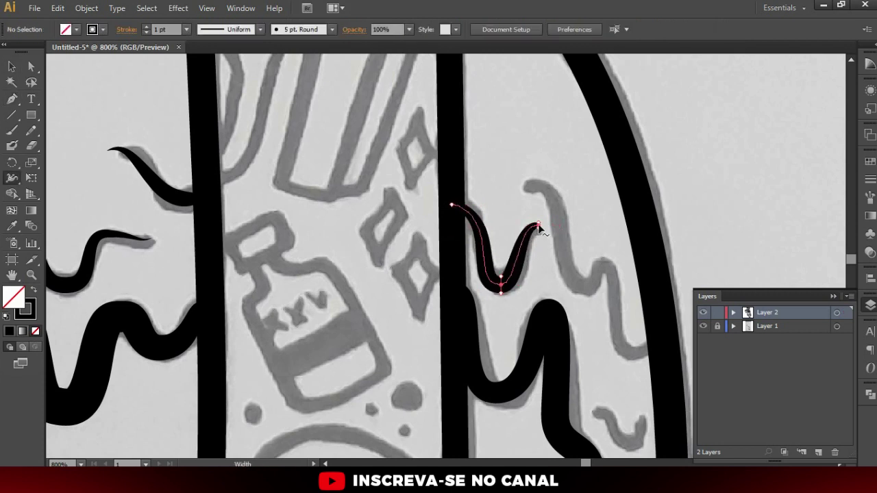
pyautogui.moveTo(539, 226); pyautogui.dragTo(541, 235)
pyautogui.keyDown('ctrl'); pyautogui.click(523, 202); pyautogui.keyUp('ctrl')
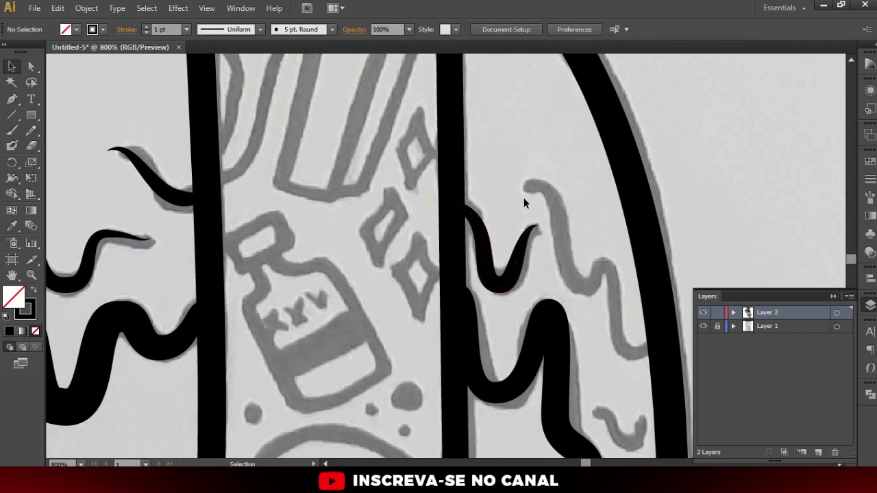
# - Trace an S-curve down the sleeve and taper both of its ends
pyautogui.press('p')
pyautogui.moveTo(557, 216); pyautogui.dragTo(557, 241)
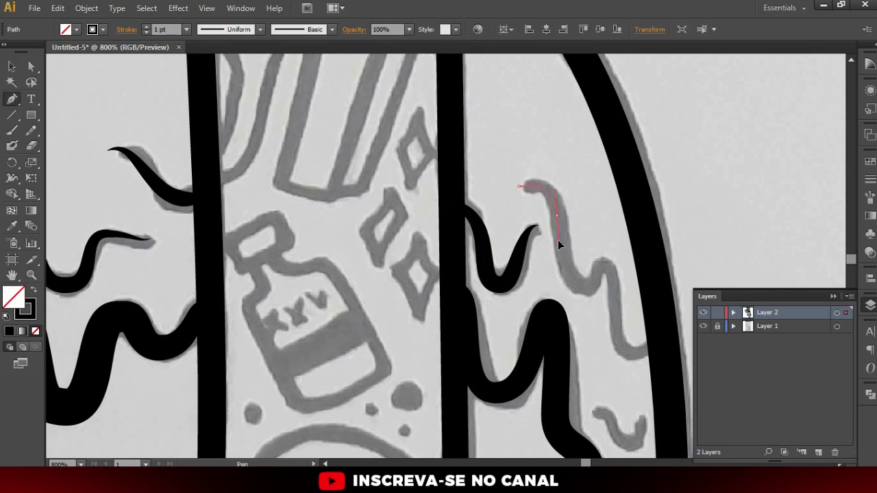
pyautogui.moveTo(587, 288)
pyautogui.mouseDown()
pyautogui.moveTo(601, 274)
pyautogui.moveTo(597, 293)
pyautogui.mouseUp()
pyautogui.hotkey('ctrl', 'z')
pyautogui.moveTo(601, 255); pyautogui.dragTo(615, 256)
pyautogui.moveTo(630, 354); pyautogui.dragTo(649, 358)
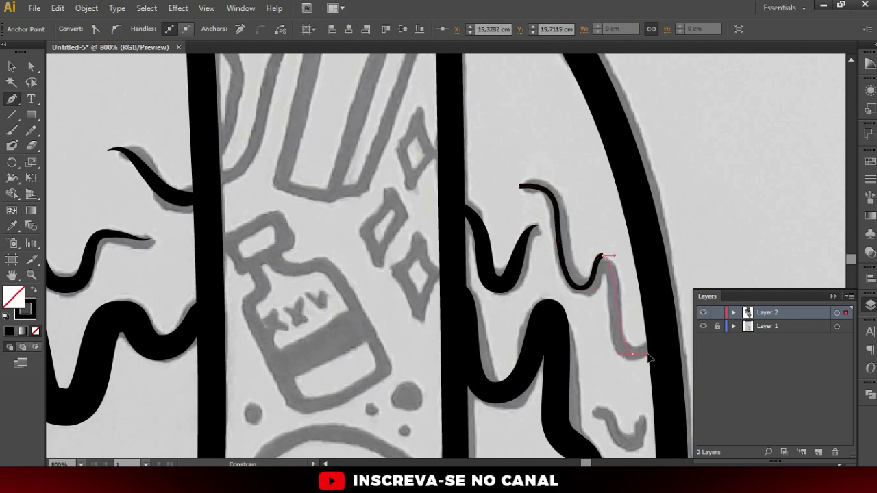
pyautogui.click(663, 322)
pyautogui.hotkey('shift', 'w')
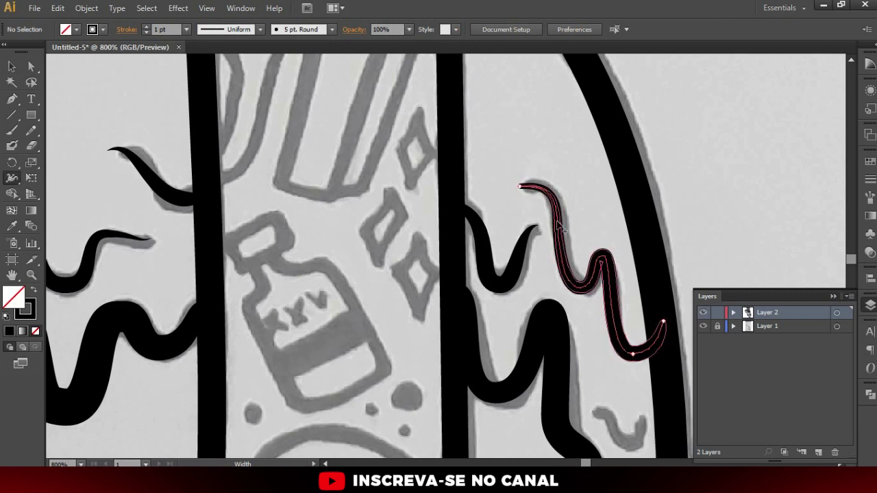
pyautogui.moveTo(578, 294); pyautogui.dragTo(587, 299)
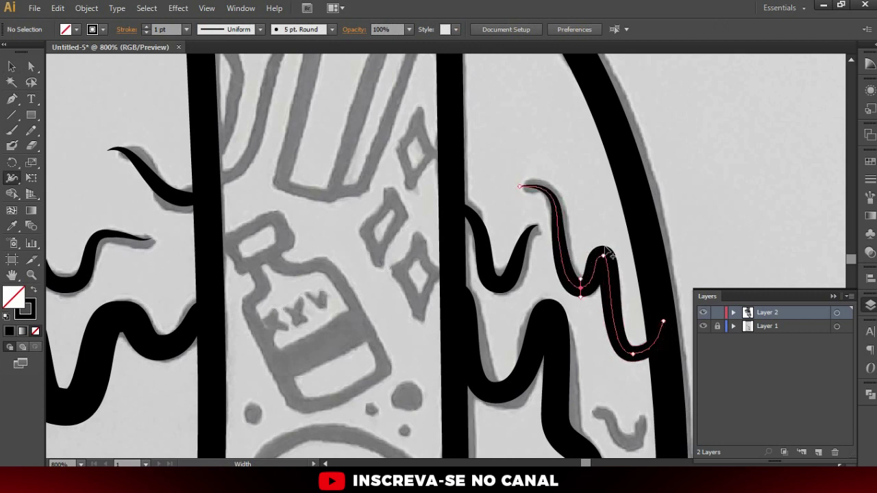
pyautogui.press('v')
pyautogui.scroll(-4, 575, 274)
pyautogui.scroll(3, 562, 302)
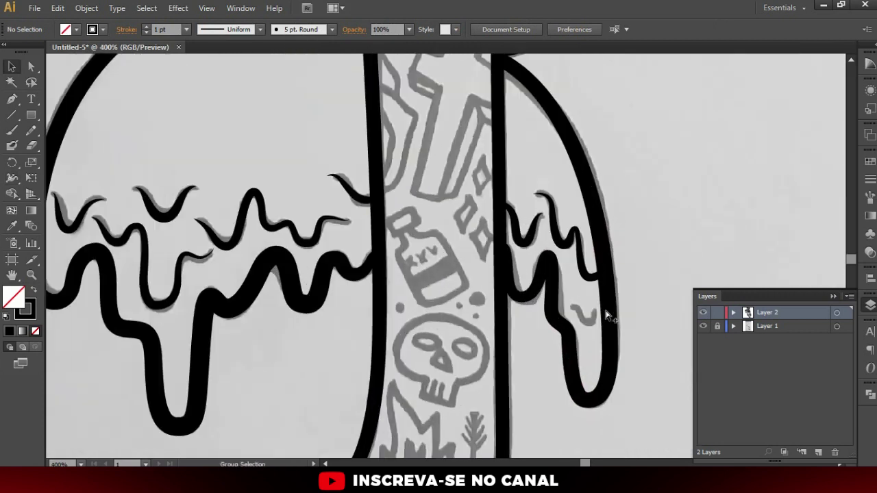
# - Draw a small U-shaped curve near the sleeve bottom with a tapered, varying-width stroke
pyautogui.press('p')
pyautogui.scroll(2, 555, 306)
pyautogui.moveTo(551, 303); pyautogui.dragTo(566, 302)
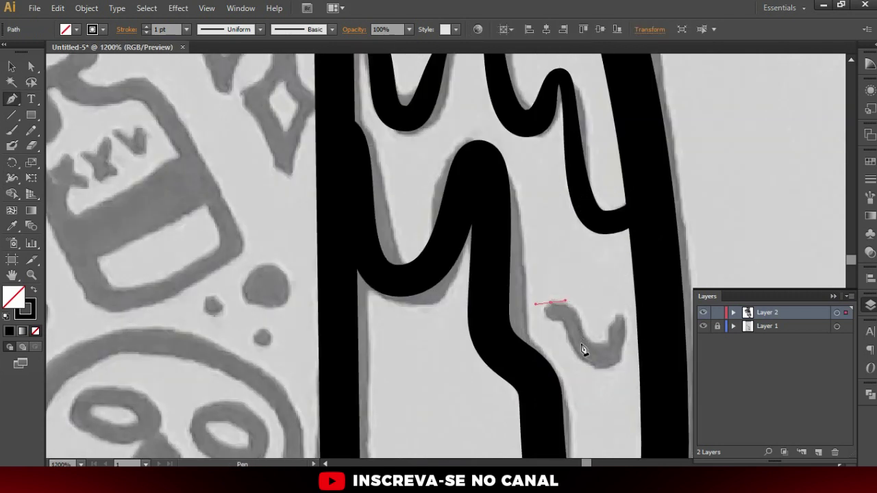
pyautogui.moveTo(624, 314); pyautogui.dragTo(626, 307)
pyautogui.keyDown('ctrl'); pyautogui.click(589, 282); pyautogui.keyUp('ctrl')
pyautogui.hotkey('shift', 'w')
pyautogui.moveTo(600, 370); pyautogui.dragTo(600, 376)
pyautogui.moveTo(552, 303); pyautogui.dragTo(556, 308)
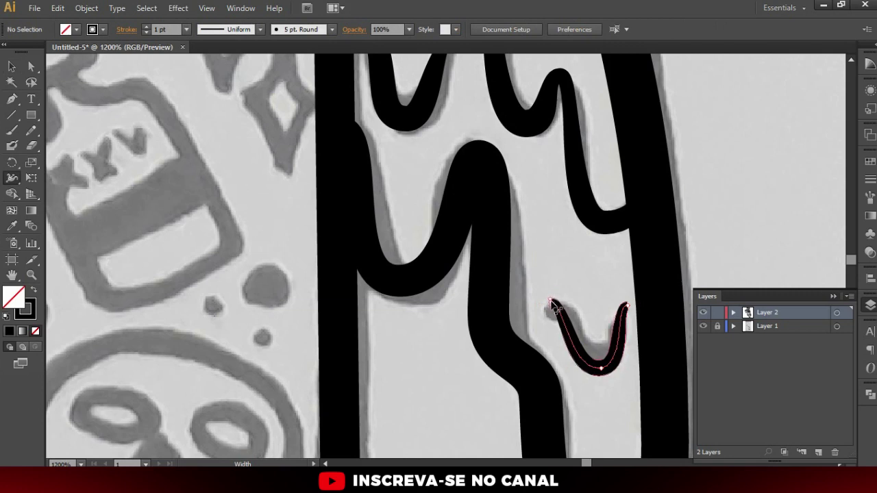
pyautogui.press('v')
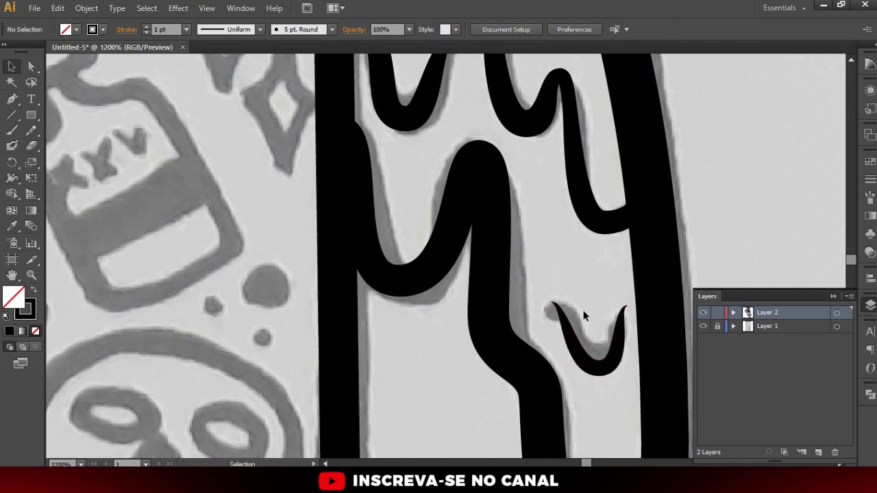
pyautogui.scroll(-5, 595, 275)
pyautogui.scroll(-2, 594, 275)
pyautogui.scroll(3, 514, 279)
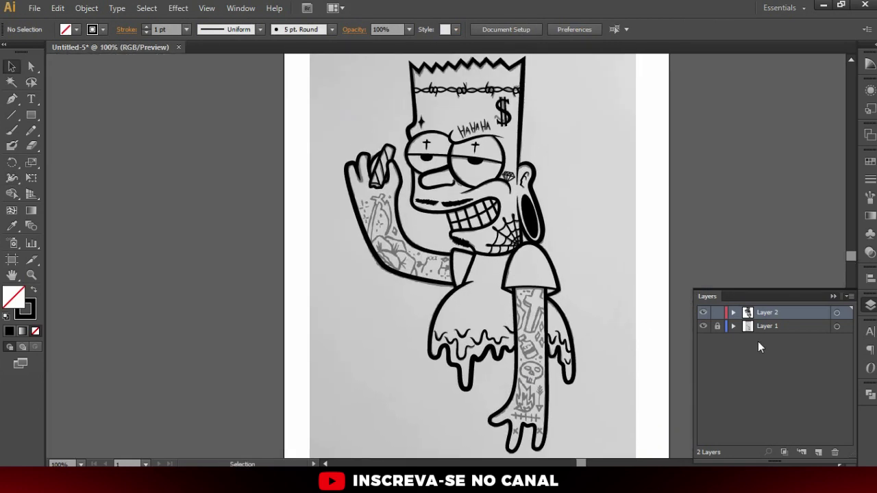
# - Toggle the sketch and ink layers' visibility to check the inking so far
pyautogui.click(706, 326)
pyautogui.click(706, 327)
pyautogui.click(703, 326)
pyautogui.click(704, 326)
pyautogui.click(703, 313)
pyautogui.click(703, 313)
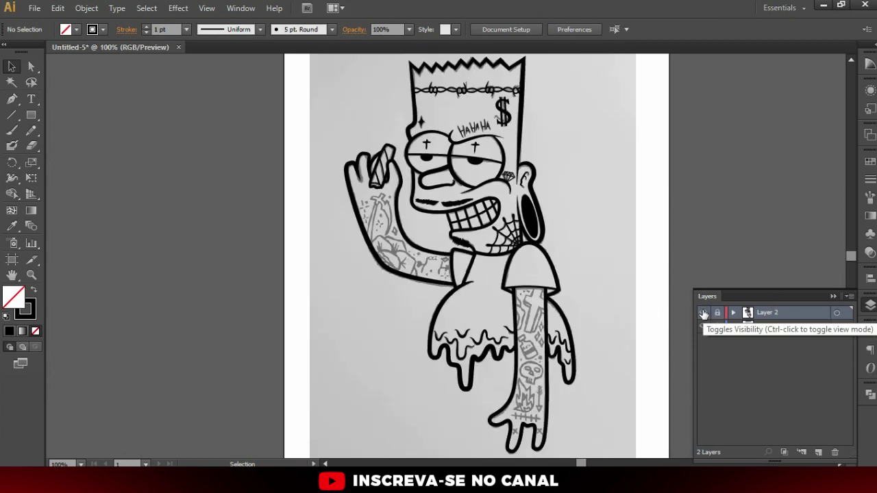
# - Add a new Layer 3 above the sketch layer
pyautogui.click(768, 326)
pyautogui.click(818, 452)
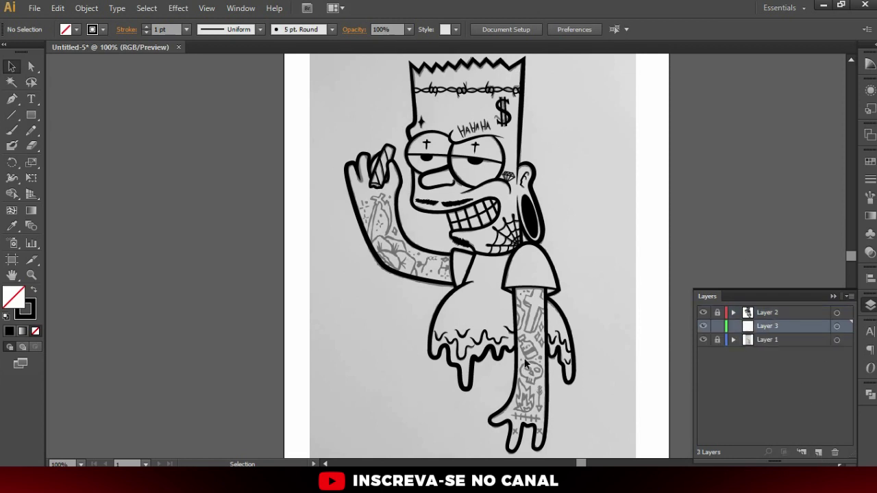
pyautogui.scroll(1, 510, 343)
# - With the Pen tool, trace the skull tattoo's jaw up to its right corner
pyautogui.press('p')
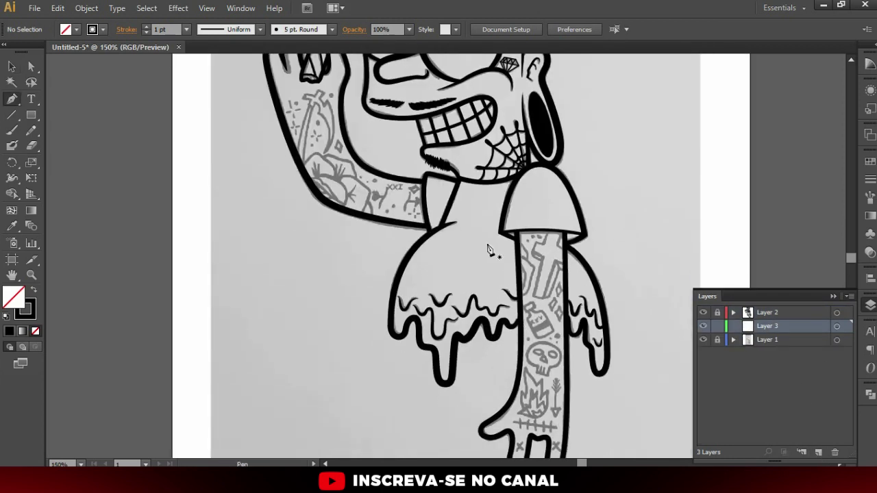
pyautogui.scroll(-2, 318, 161)
pyautogui.scroll(1, 479, 274)
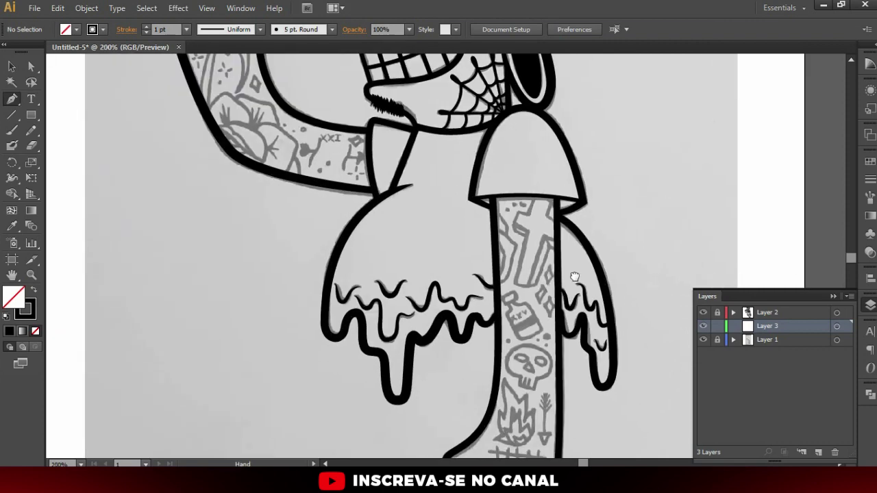
pyautogui.scroll(1, 554, 294)
pyautogui.moveTo(555, 346); pyautogui.dragTo(552, 302)
pyautogui.scroll(3, 541, 279)
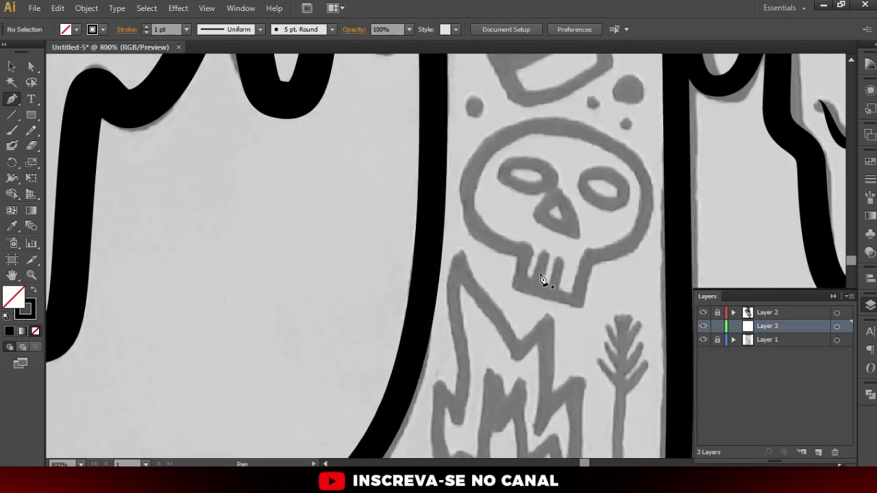
pyautogui.click(524, 252)
pyautogui.click(515, 288)
pyautogui.click(579, 301)
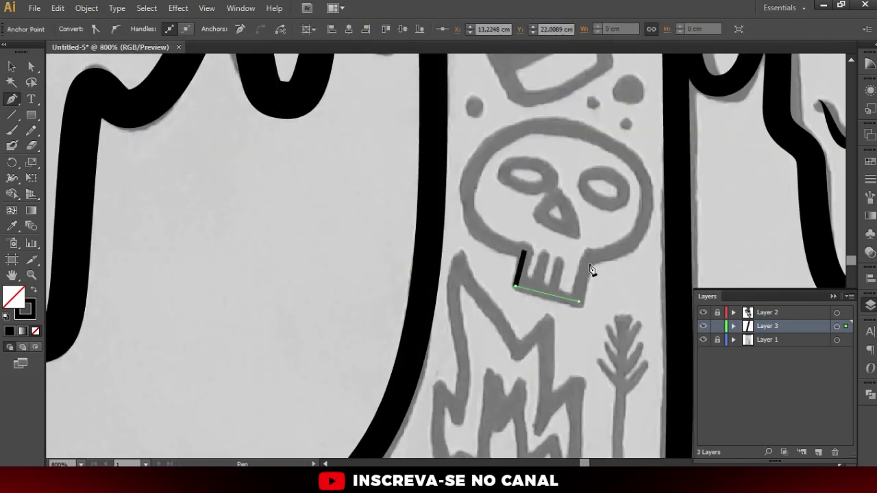
pyautogui.click(588, 260)
# - Curve the skull outline up the right side, over the top, and close it
pyautogui.moveTo(648, 197); pyautogui.dragTo(650, 129)
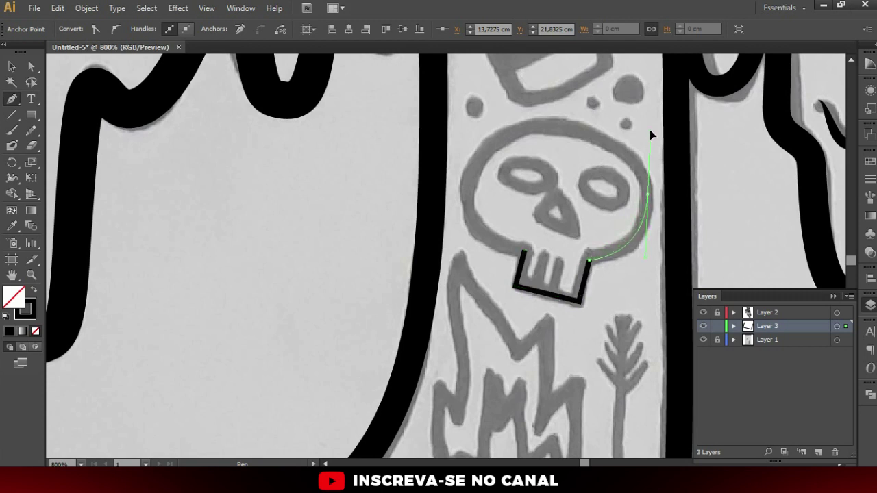
pyautogui.moveTo(561, 127); pyautogui.dragTo(526, 124)
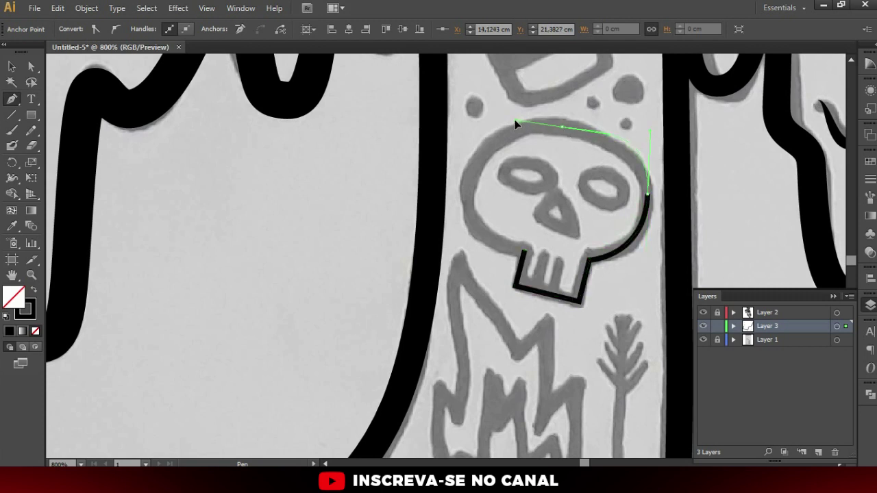
pyautogui.moveTo(485, 146); pyautogui.dragTo(443, 190)
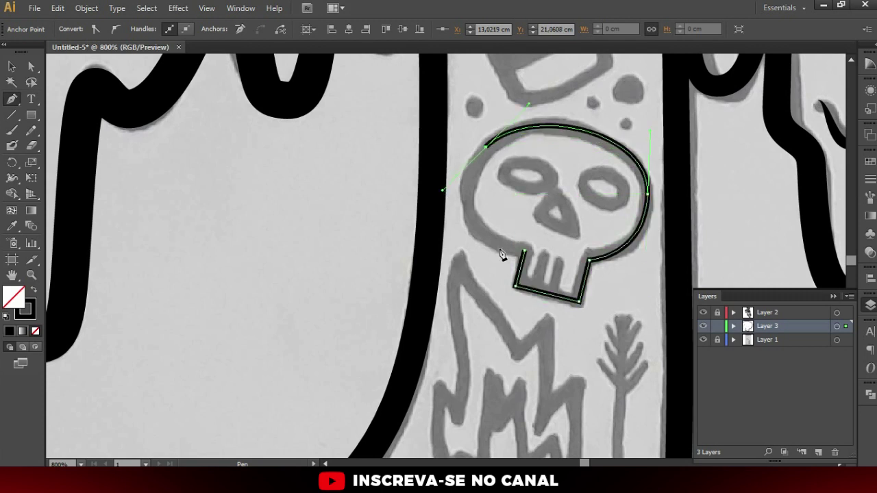
pyautogui.moveTo(524, 252); pyautogui.dragTo(492, 246)
pyautogui.press('v')
pyautogui.click(522, 205)
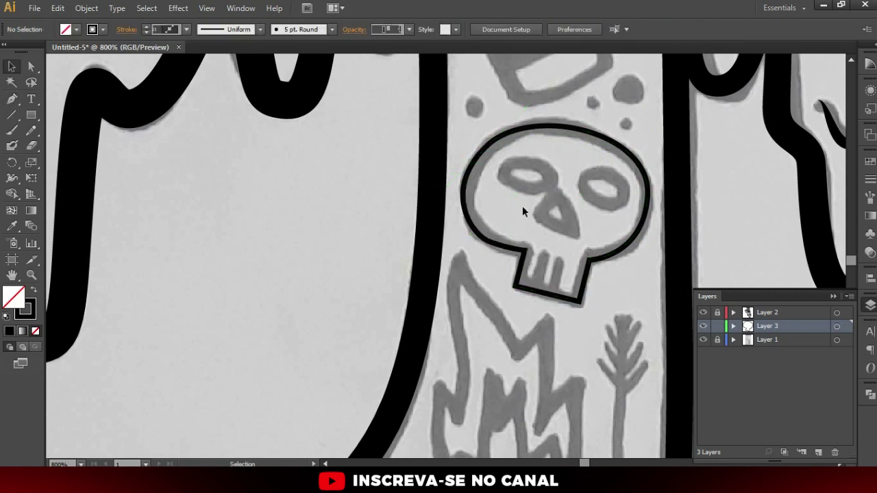
# - Give the skull outline's stroke Round Cap and Round Join
pyautogui.click(486, 247)
pyautogui.click(121, 32)
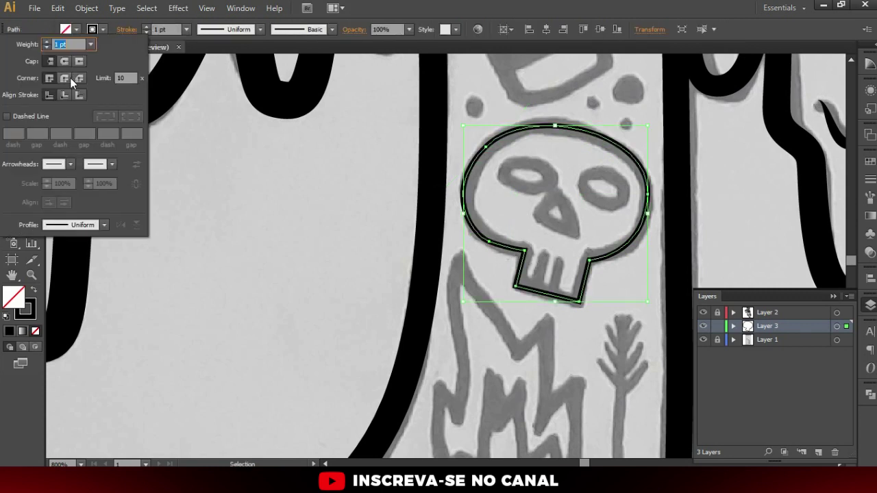
pyautogui.click(65, 78)
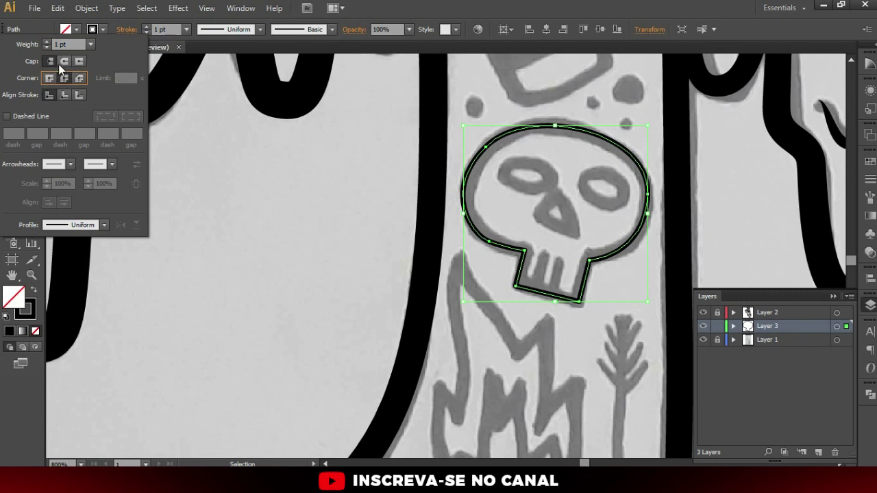
pyautogui.click(65, 61)
pyautogui.click(64, 63)
pyautogui.click(532, 184)
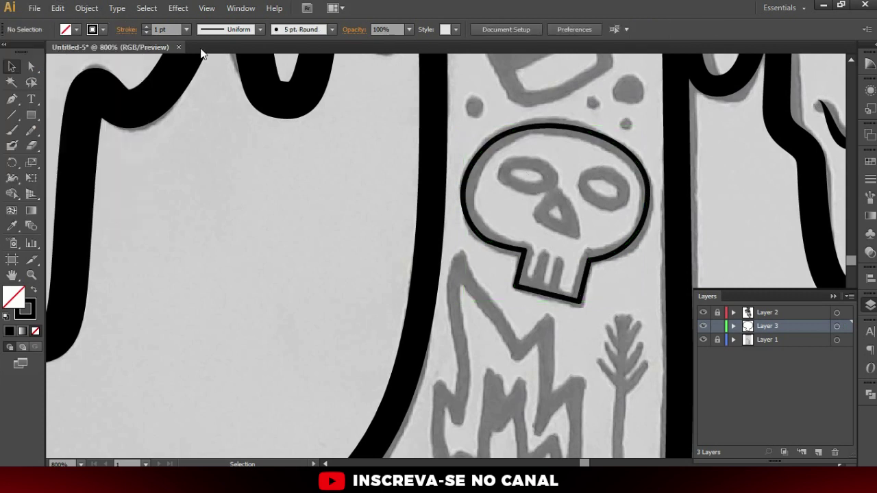
# - Draw an oval over the skull's eye, then isolate the skull-teeth path for editing
pyautogui.press('l')
pyautogui.moveTo(532, 178); pyautogui.dragTo(627, 198)
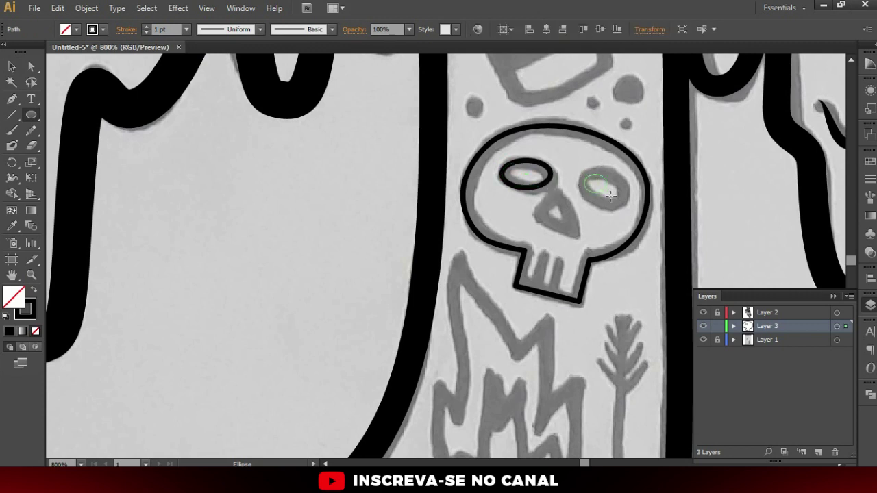
pyautogui.press('v')
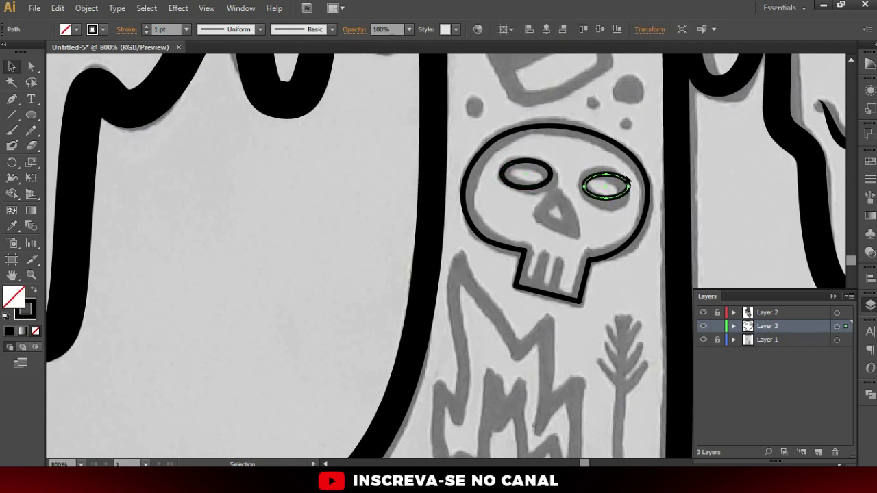
pyautogui.click(553, 204)
pyautogui.doubleClick(541, 273)
pyautogui.keyDown('alt'); pyautogui.scroll(1, 539, 270); pyautogui.keyUp('alt')
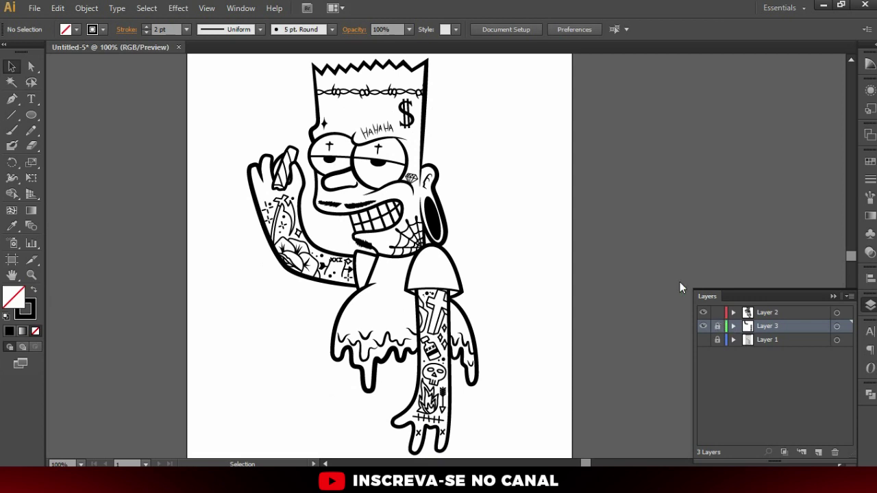
# - Set the forehead HAHAHA lettering's stroke weight to 2 pt
pyautogui.scroll(2, 406, 113)
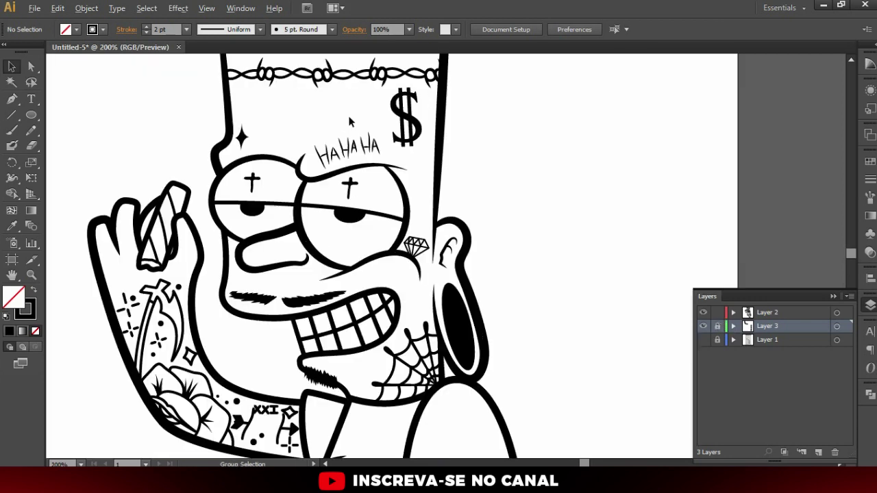
pyautogui.click(382, 161)
pyautogui.hotkey('ctrl', '+')
pyautogui.click(168, 31)
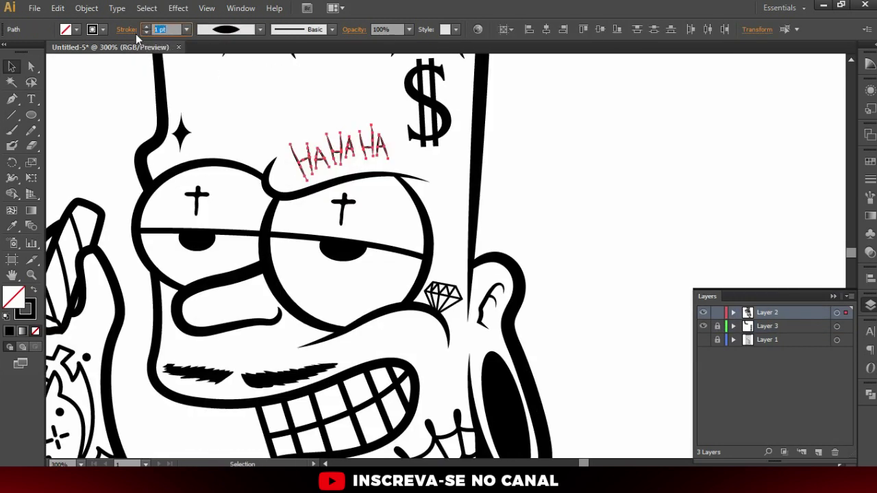
pyautogui.write('2')
pyautogui.press('Return')
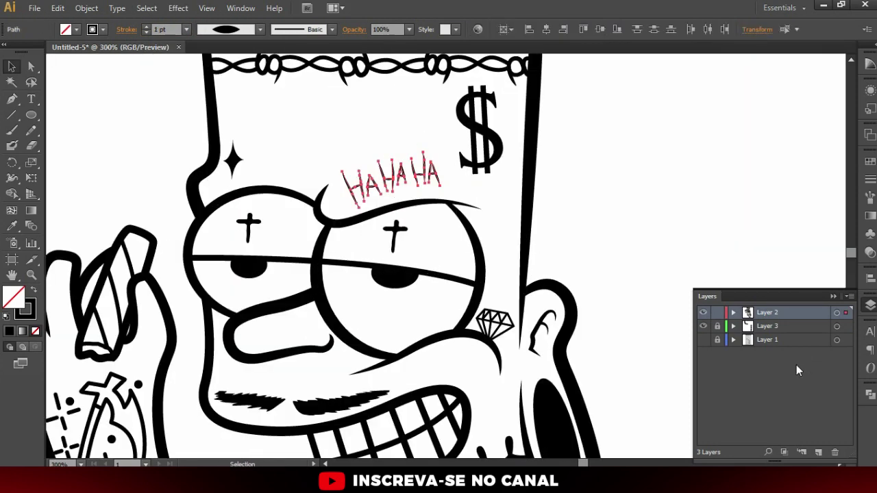
pyautogui.click(492, 196)
pyautogui.hotkey('ctrl', '-')
pyautogui.hotkey('ctrl', '-')
pyautogui.hotkey('ctrl', '-')
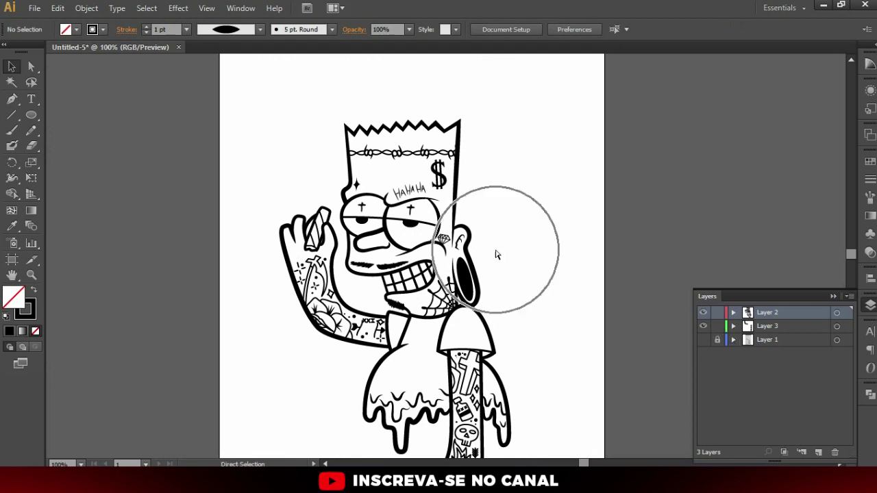
# - Gather all artwork into Layer 2, delete Layer 3, and outline the strokes
pyautogui.hotkey('ctrl', 'a')
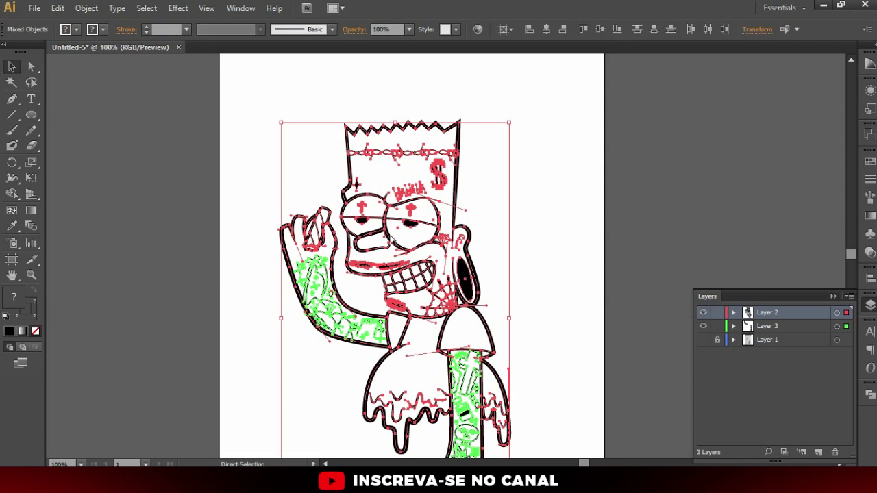
pyautogui.hotkey('ctrl', 'g')
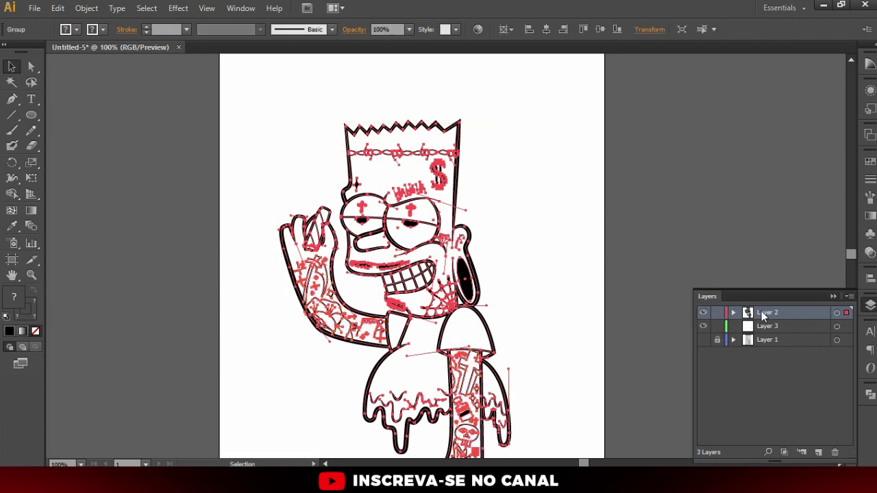
pyautogui.click(788, 327)
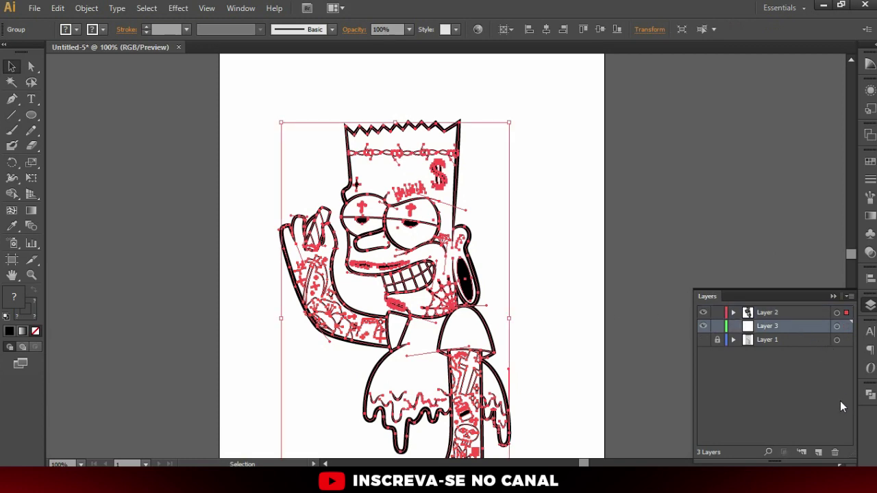
pyautogui.click(834, 453)
pyautogui.click(86, 8)
pyautogui.moveTo(100, 269)
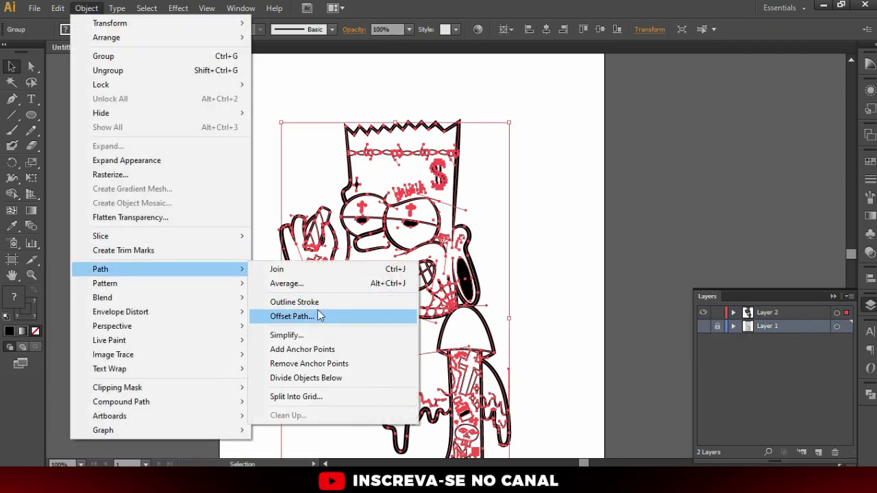
pyautogui.click(320, 302)
pyautogui.keyDown('alt'); pyautogui.scroll(1, 339, 269); pyautogui.keyUp('alt')
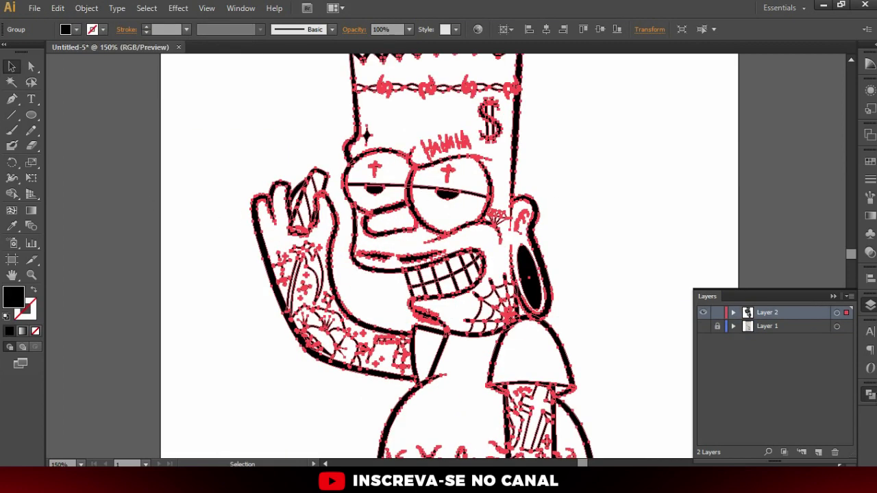
# - Unite all the outlined line art into one shape with Pathfinder
pyautogui.hotkey('shift', 'ctrl', 'F9')
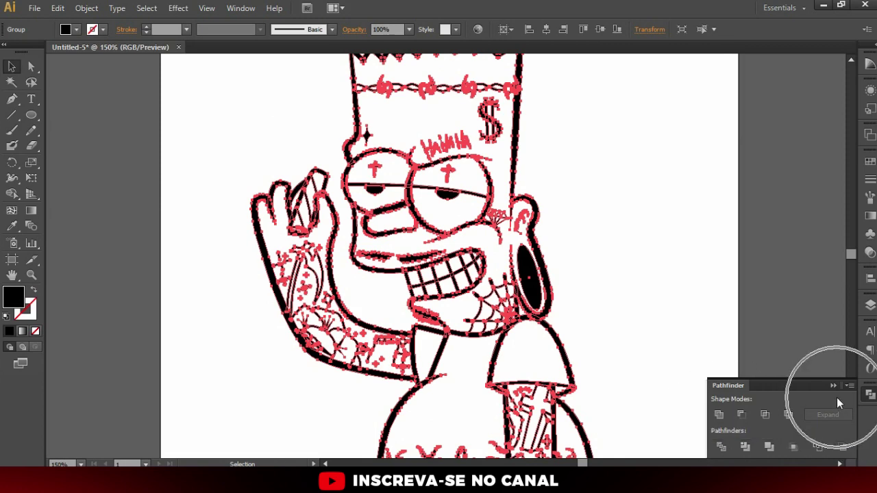
pyautogui.click(868, 396)
pyautogui.click(257, 8)
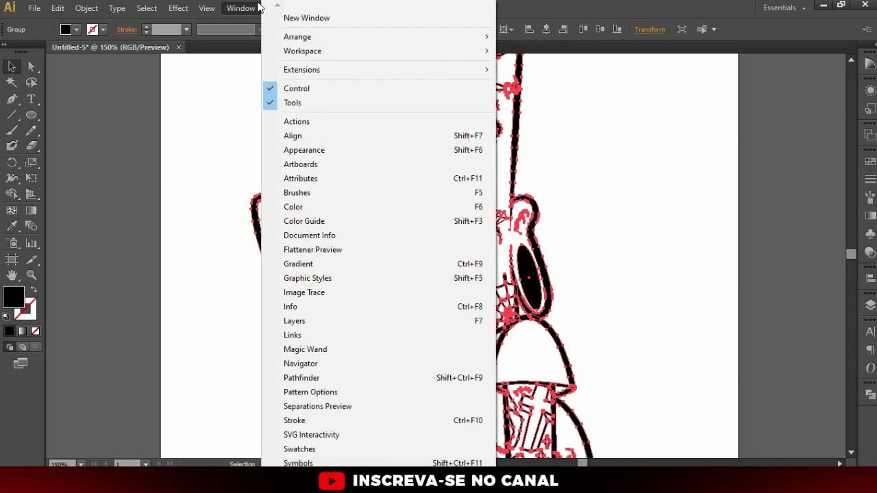
pyautogui.click(327, 378)
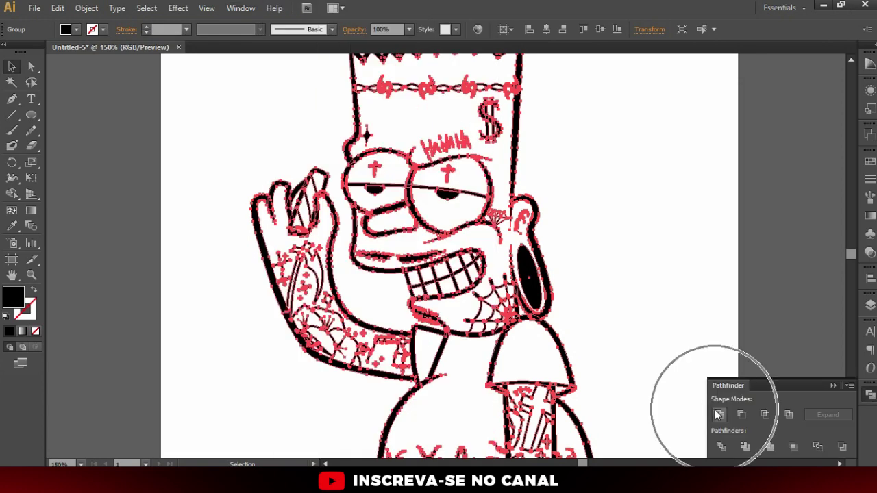
pyautogui.click(718, 415)
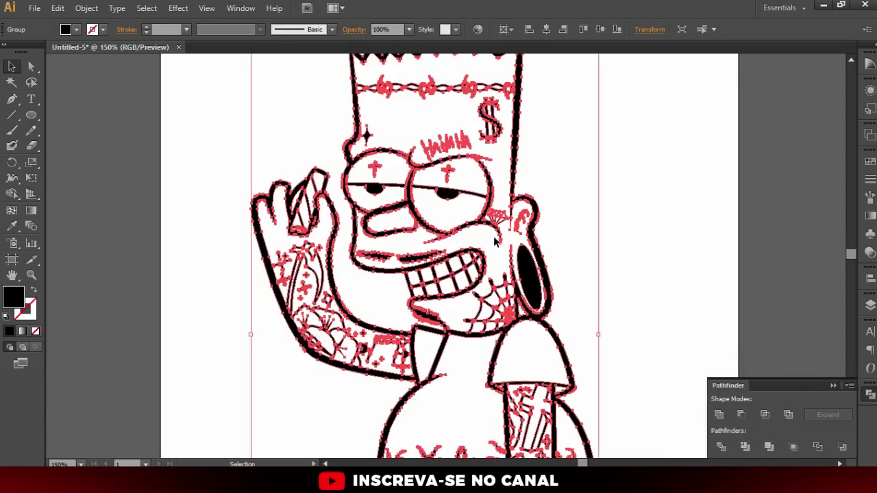
pyautogui.click(620, 286)
pyautogui.hotkey('ctrl', '-')
pyautogui.hotkey('ctrl', '-')
pyautogui.hotkey('ctrl', '+')
pyautogui.hotkey('ctrl', '+')
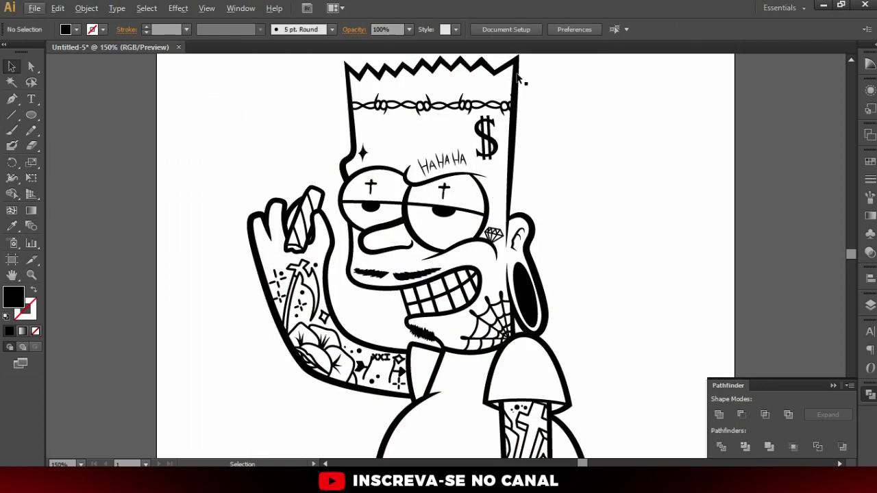
pyautogui.hotkey('ctrl', '-')
pyautogui.hotkey('ctrl', '-')
# - Draw a yellow-filled rectangle covering most of the page
pyautogui.click(27, 116)
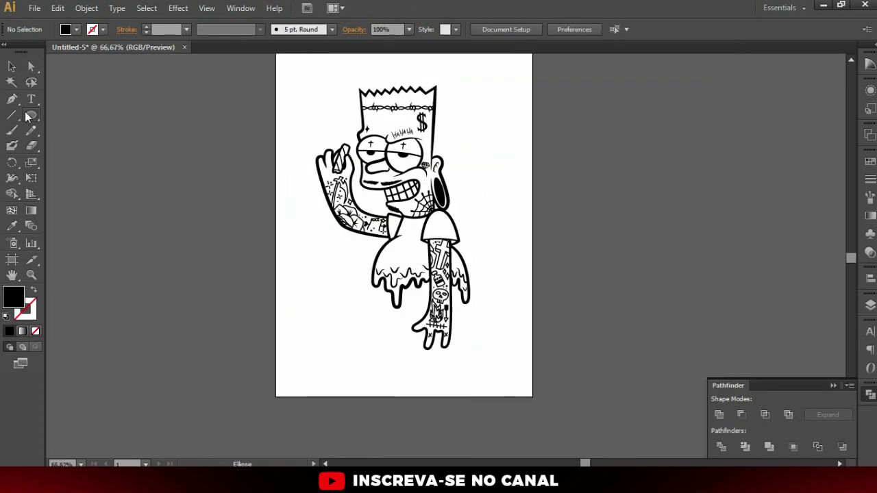
pyautogui.click(870, 162)
pyautogui.moveTo(27, 120); pyautogui.dragTo(69, 113)
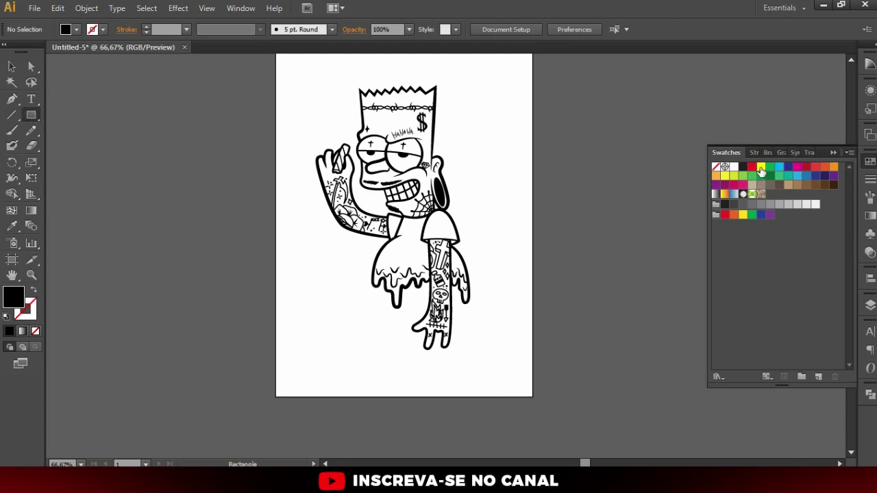
pyautogui.click(762, 168)
pyautogui.moveTo(305, 75); pyautogui.dragTo(489, 353)
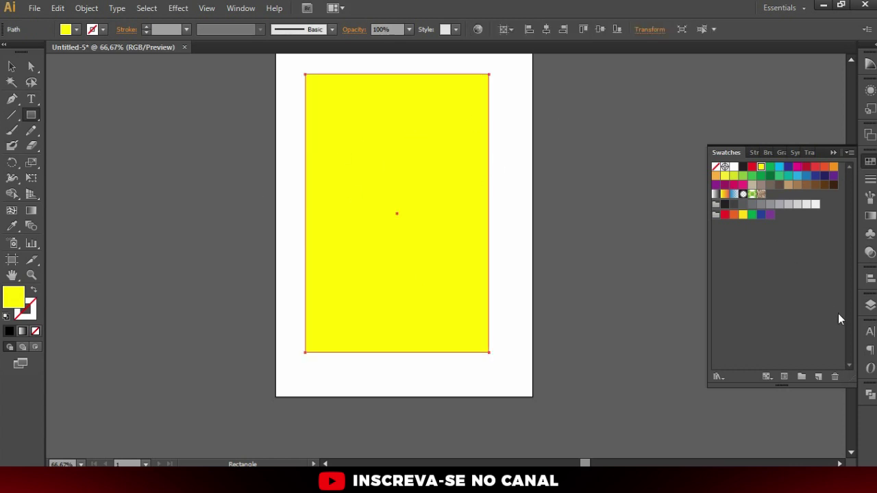
# - Place the rectangle below the line art group and Pathfinder Divide them together
pyautogui.click(867, 303)
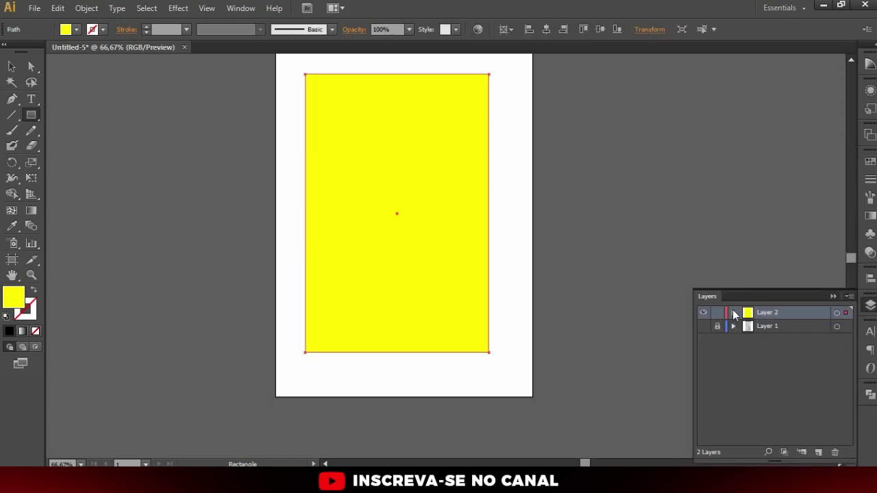
pyautogui.click(734, 315)
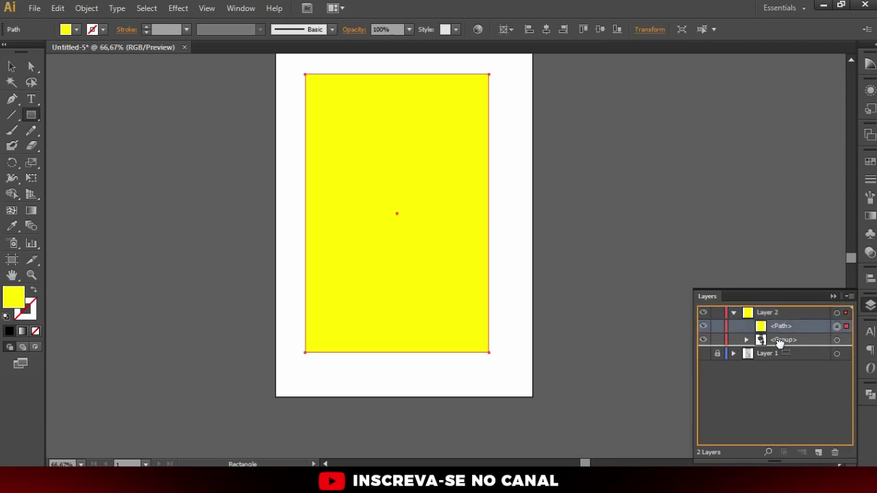
pyautogui.moveTo(777, 340); pyautogui.dragTo(789, 326)
pyautogui.press('v')
pyautogui.click(568, 249)
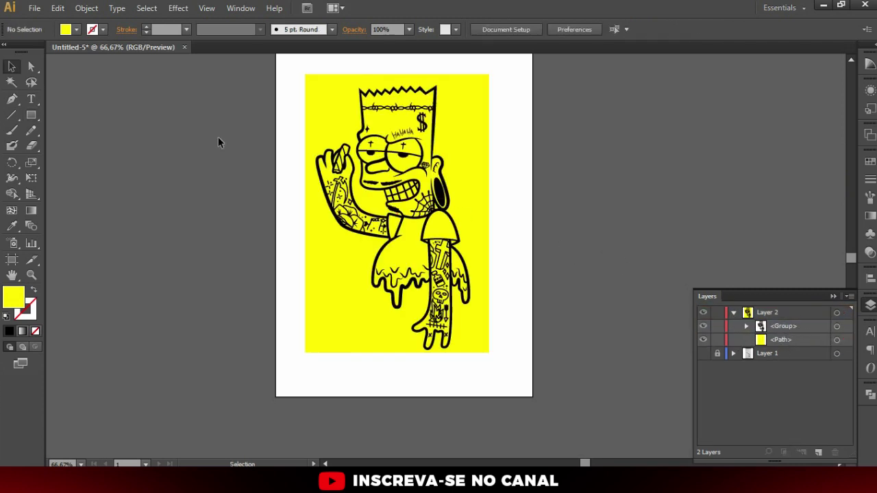
pyautogui.moveTo(378, 244); pyautogui.dragTo(529, 370)
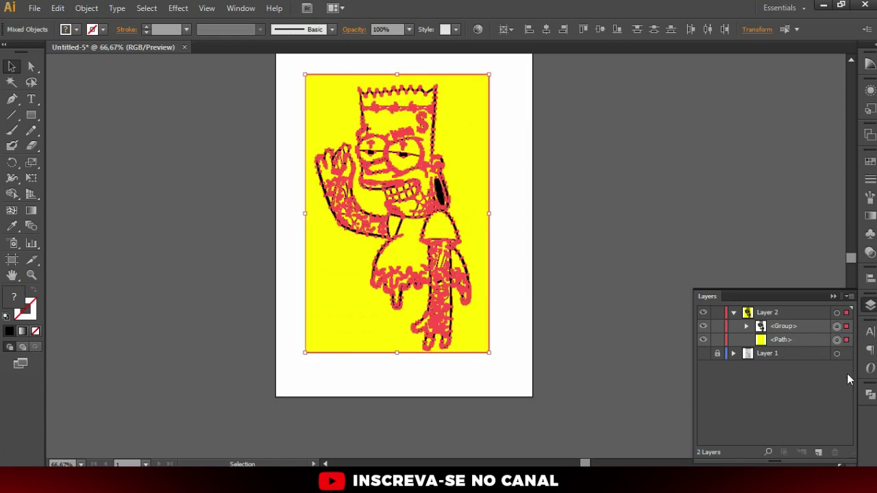
pyautogui.click(870, 396)
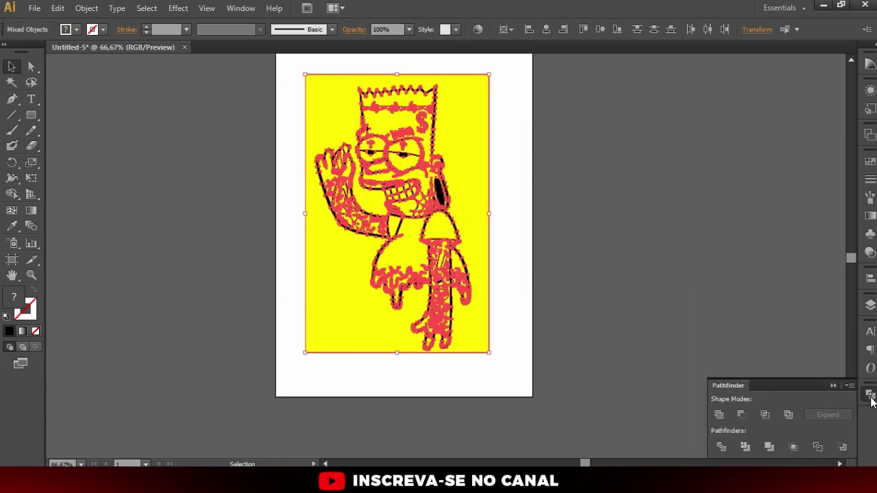
pyautogui.click(720, 446)
pyautogui.click(525, 209)
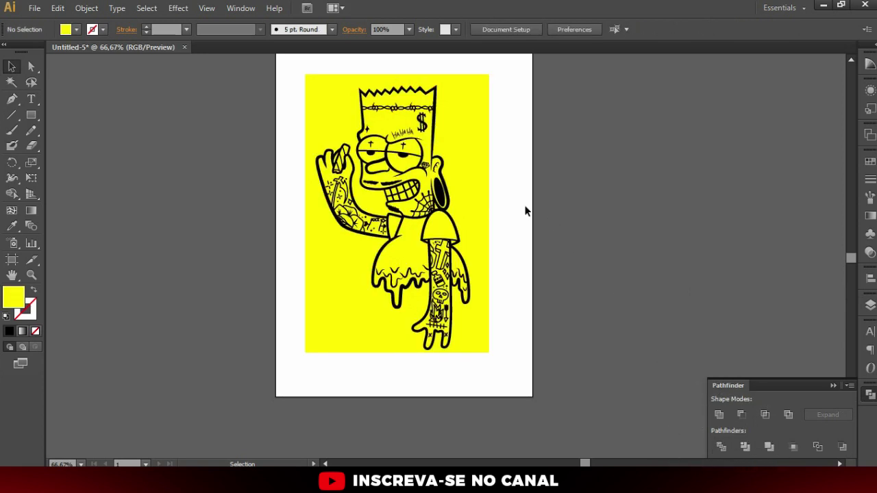
# - Clear the yellow background outside the character, leaving only its interior filled yellow
pyautogui.click(425, 130)
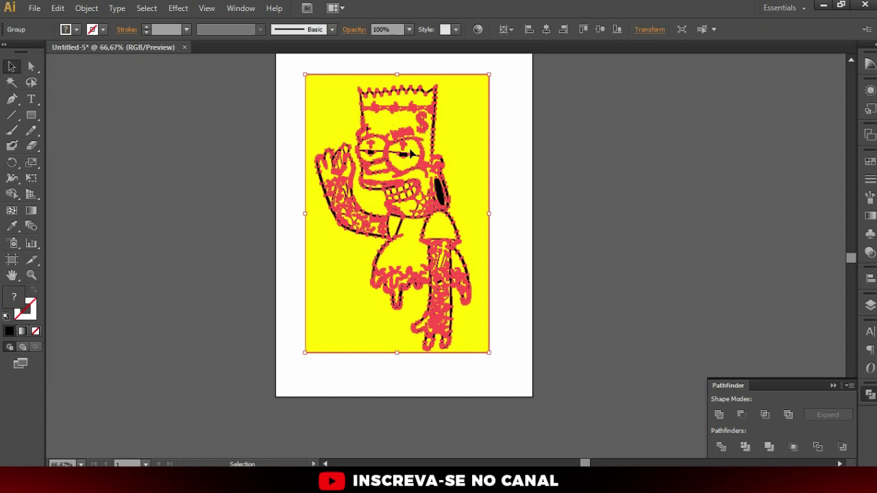
pyautogui.click(596, 219)
pyautogui.click(482, 161)
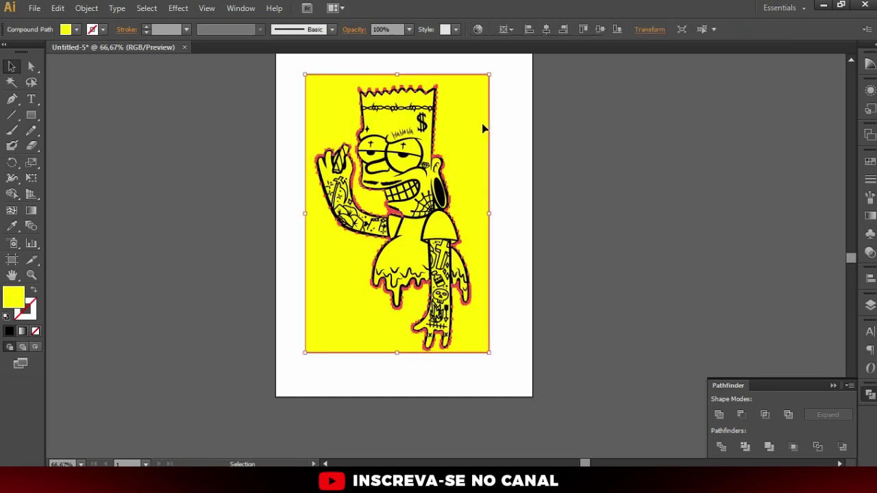
pyautogui.click(536, 173)
pyautogui.moveTo(376, 182); pyautogui.dragTo(377, 184)
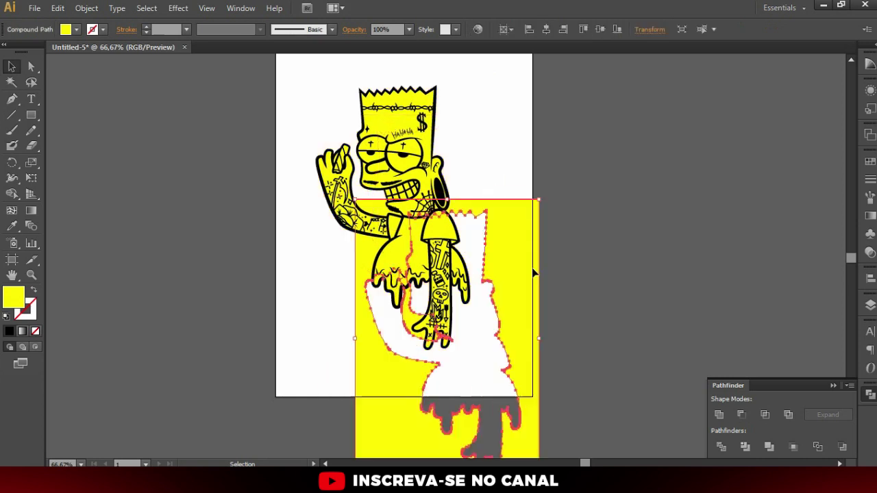
pyautogui.click(300, 139)
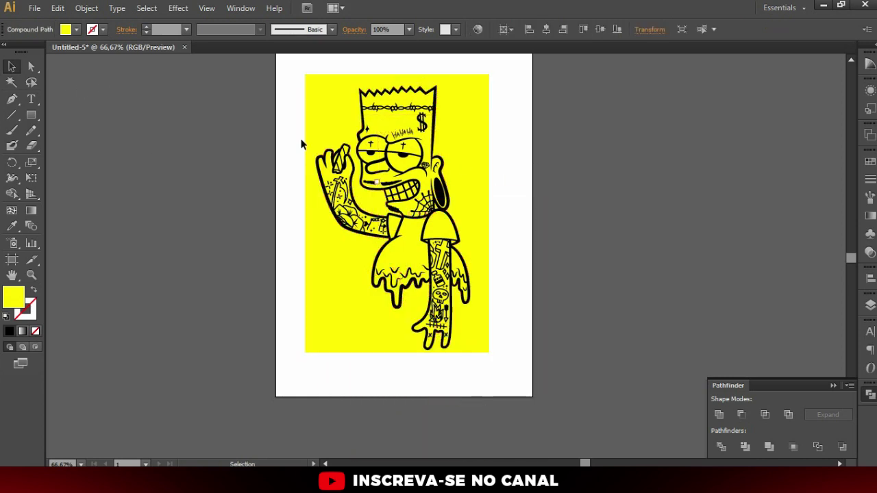
pyautogui.click(8, 66)
pyautogui.hotkey('ctrl', '1')
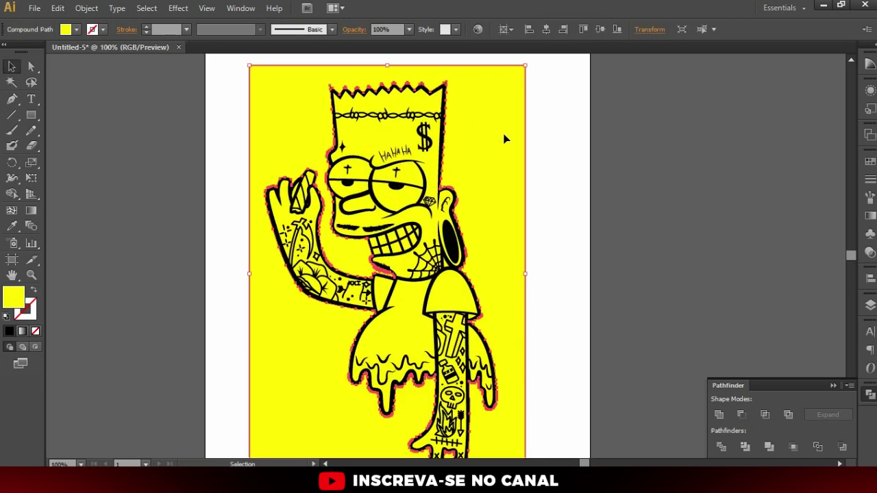
pyautogui.scroll(-2, 527, 181)
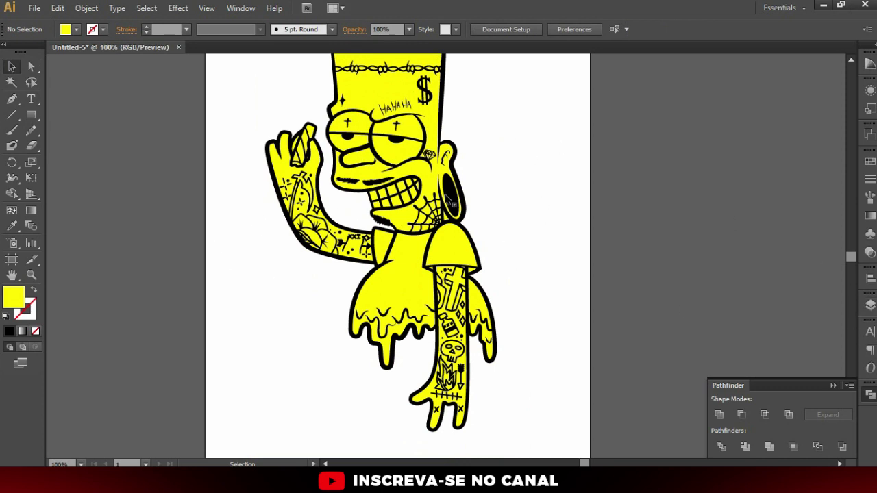
pyautogui.moveTo(452, 199)
pyautogui.mouseDown()
pyautogui.moveTo(502, 197)
pyautogui.moveTo(450, 197)
pyautogui.mouseUp()
pyautogui.scroll(2, 447, 165)
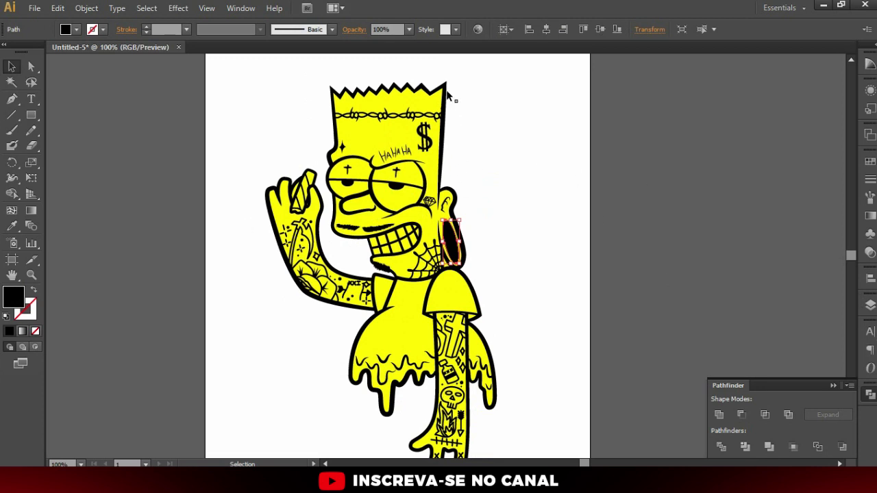
# - Move all black outlines onto a new top layer, pasted in place
pyautogui.click(11, 83)
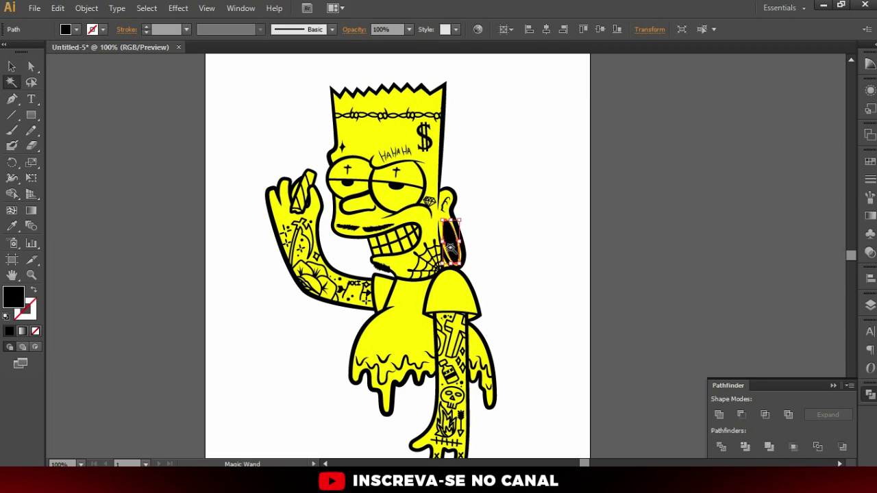
pyautogui.click(452, 247)
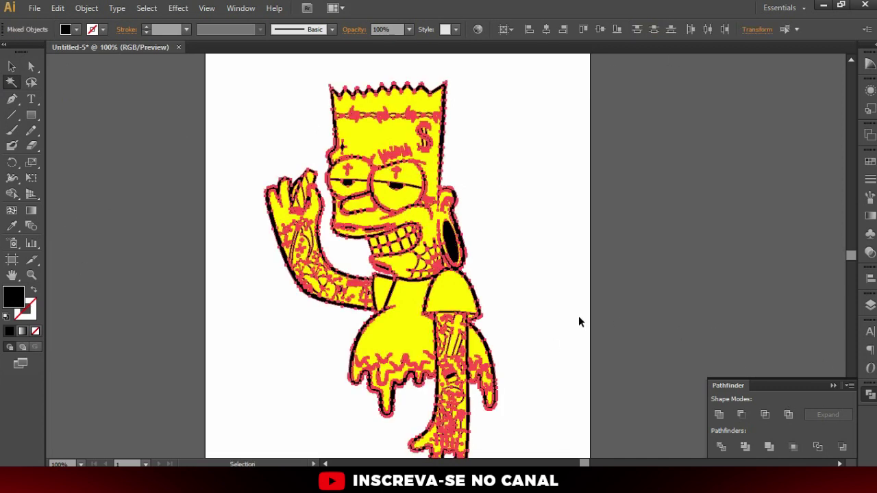
pyautogui.press('Delete')
pyautogui.click(870, 306)
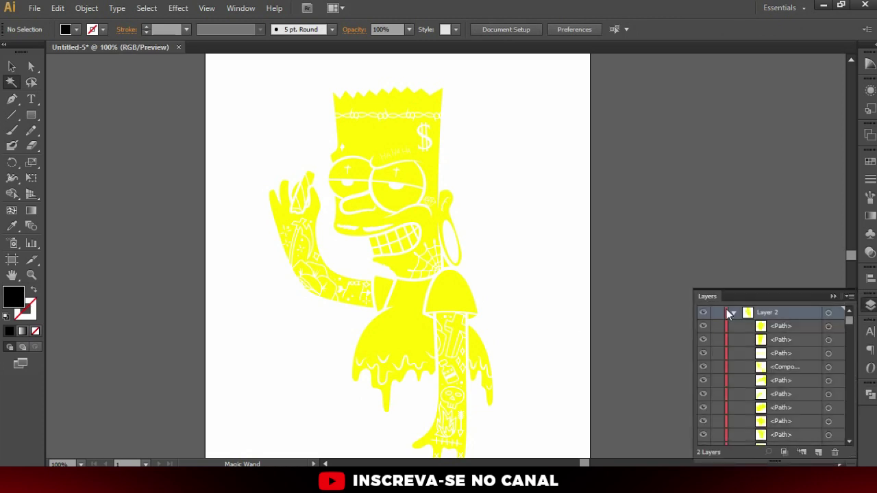
pyautogui.click(733, 313)
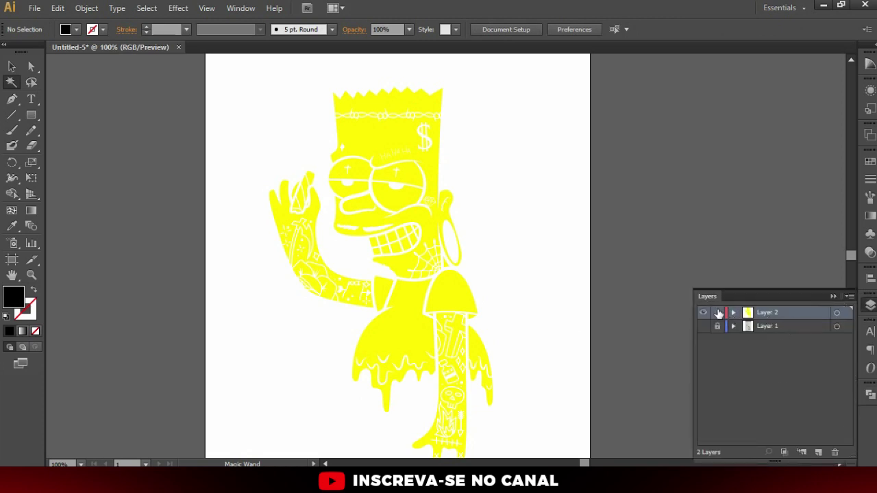
pyautogui.click(821, 455)
pyautogui.hotkey('ctrl', 'f')
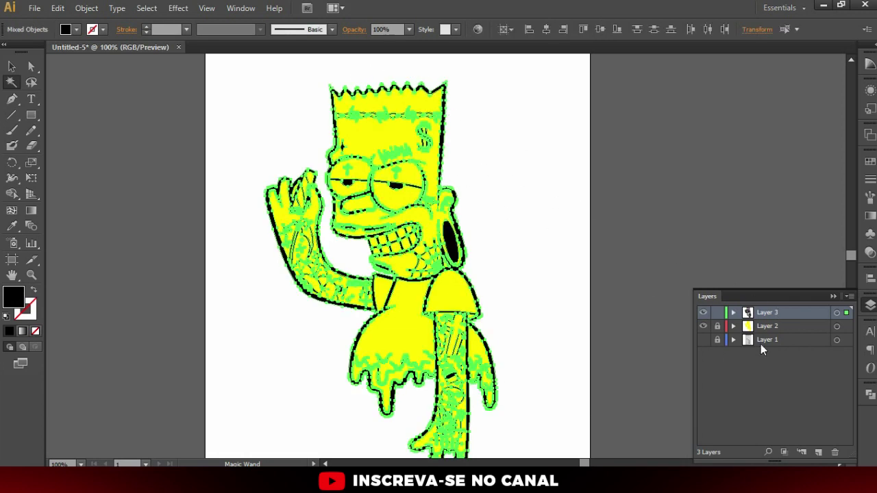
pyautogui.hotkey('ctrl', 'shift', 'a')
# - Rename the top layer 'traço' and the fill layer 'pintura'
pyautogui.doubleClick(768, 312)
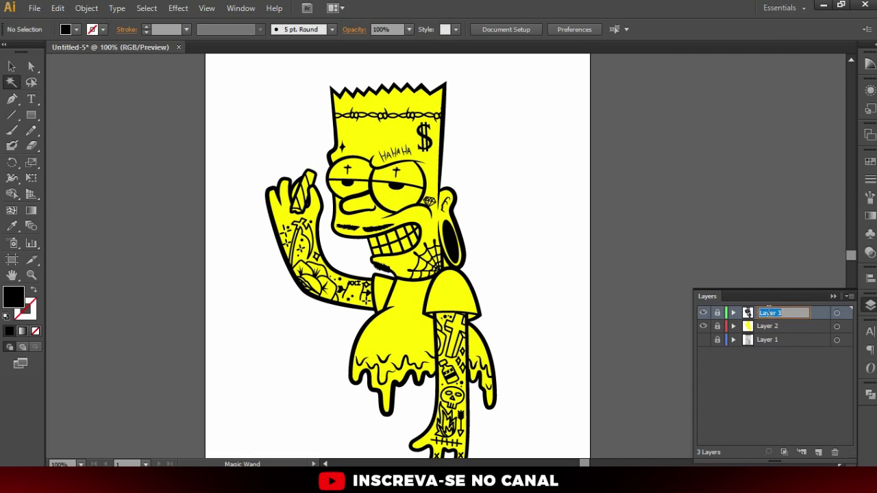
pyautogui.write('ac')
pyautogui.press('Return')
pyautogui.doubleClick(766, 326)
pyautogui.write('a')
pyautogui.press('Return')
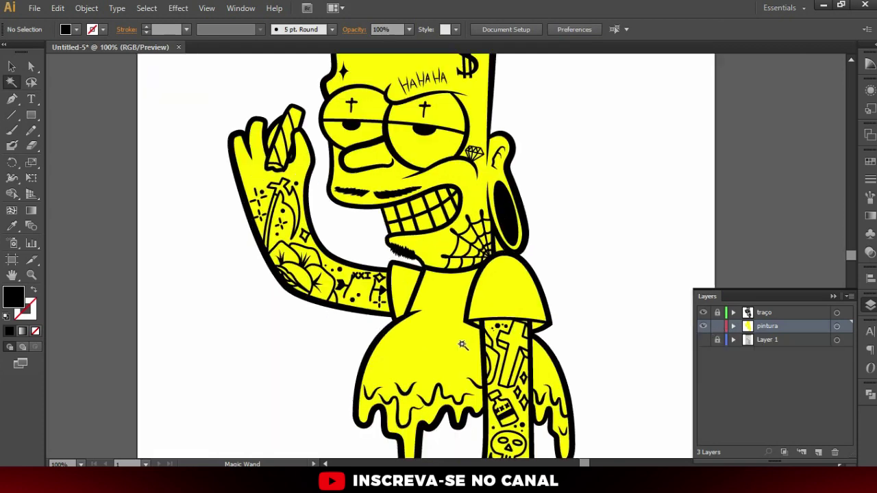
# - Fill the shirt, collar strap piece and right sleeve with magenta
pyautogui.scroll(1, 324, 293)
pyautogui.moveTo(459, 342); pyautogui.dragTo(352, 252)
pyautogui.press('v')
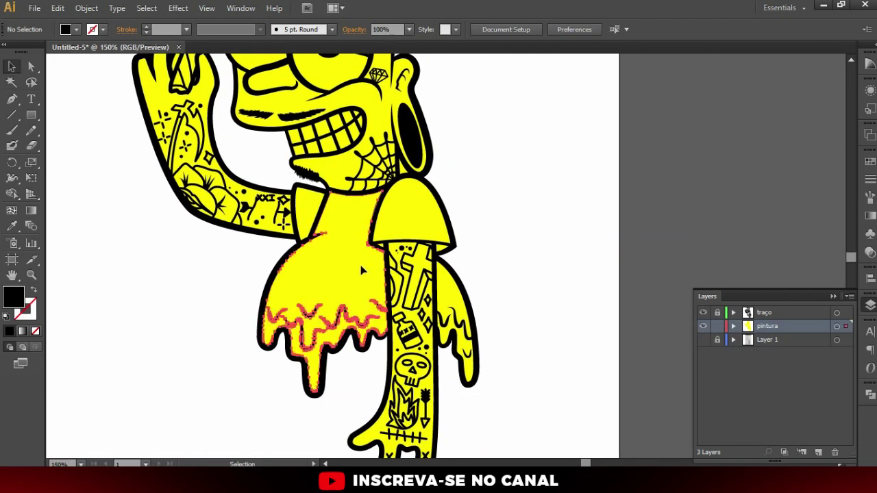
pyautogui.click(363, 266)
pyautogui.click(869, 163)
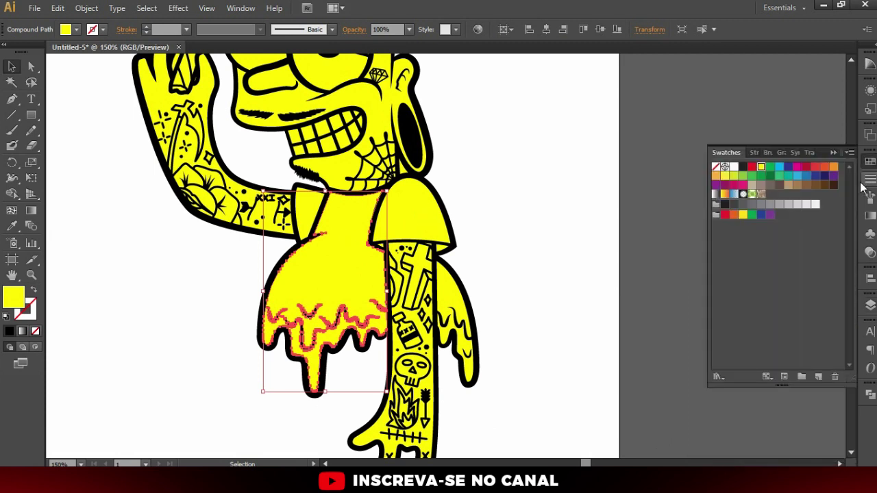
pyautogui.click(798, 168)
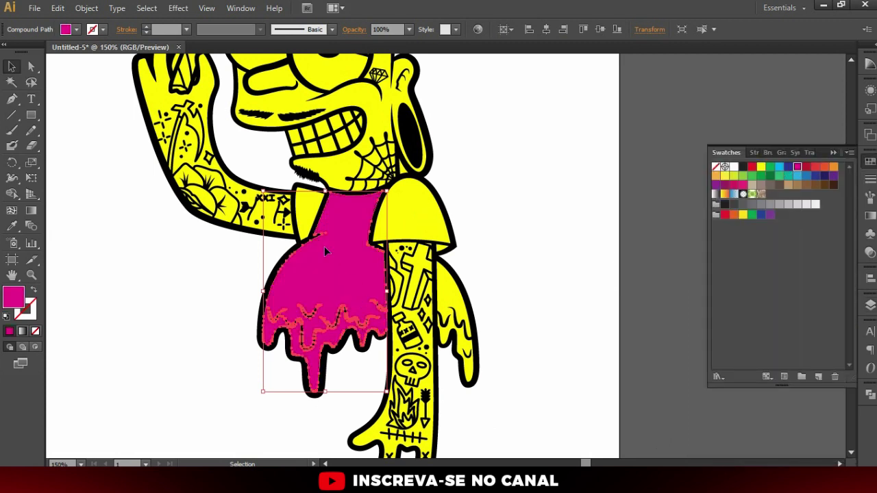
pyautogui.click(307, 214)
pyautogui.keyDown('shift'); pyautogui.click(422, 224); pyautogui.keyUp('shift')
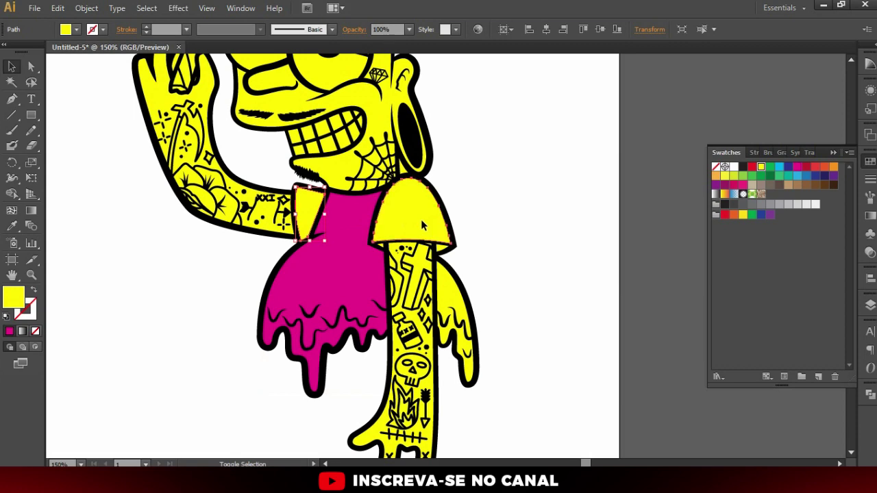
pyautogui.click(797, 168)
pyautogui.click(548, 212)
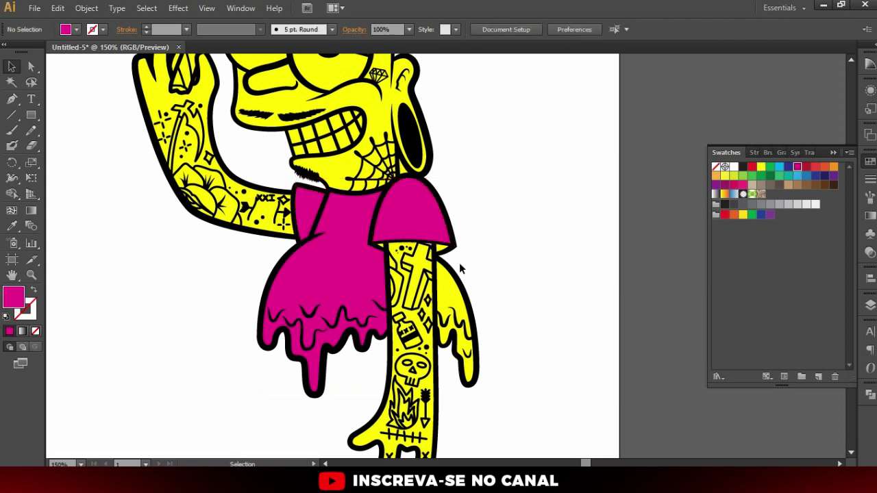
# - Fill the drip beside the right arm and its small pieces with magenta
pyautogui.scroll(1, 449, 312)
pyautogui.moveTo(446, 341); pyautogui.dragTo(446, 273)
pyautogui.scroll(1, 443, 253)
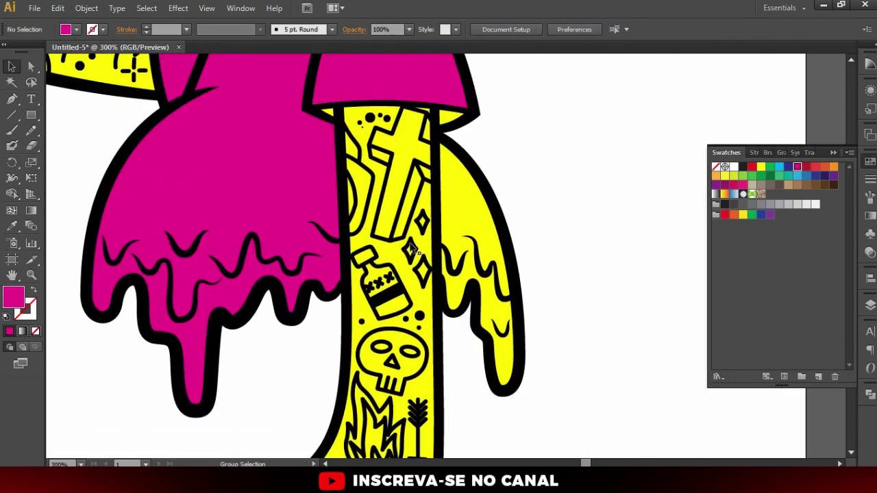
pyautogui.click(468, 208)
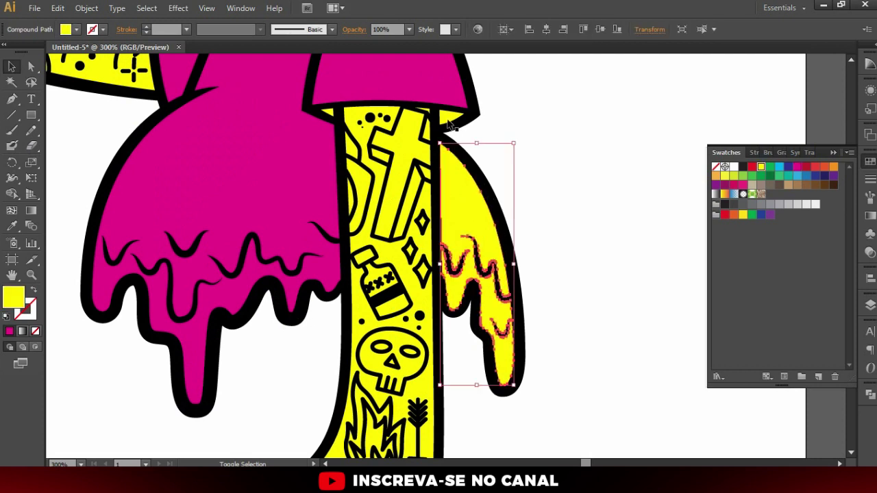
pyautogui.keyDown('shift'); pyautogui.click(452, 124); pyautogui.keyUp('shift')
pyautogui.keyDown('shift'); pyautogui.click(334, 117); pyautogui.keyUp('shift')
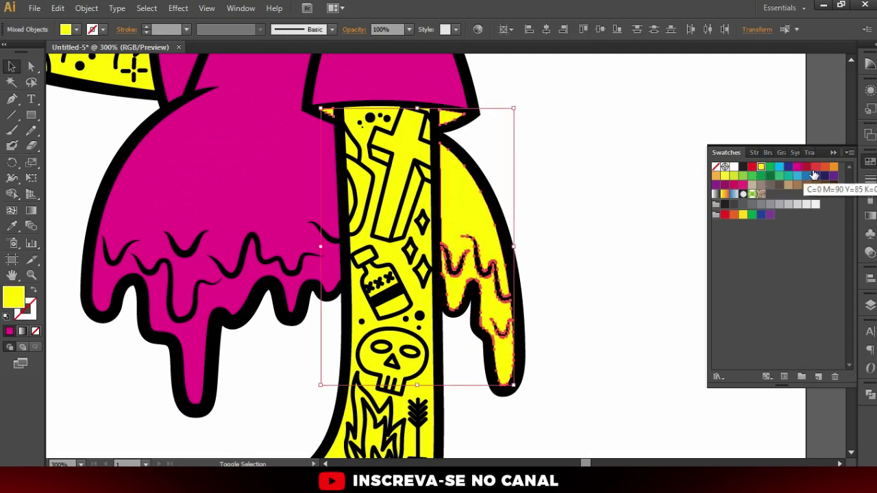
pyautogui.click(796, 166)
pyautogui.click(578, 231)
pyautogui.hotkey('ctrl', '1')
pyautogui.moveTo(636, 270); pyautogui.dragTo(439, 271)
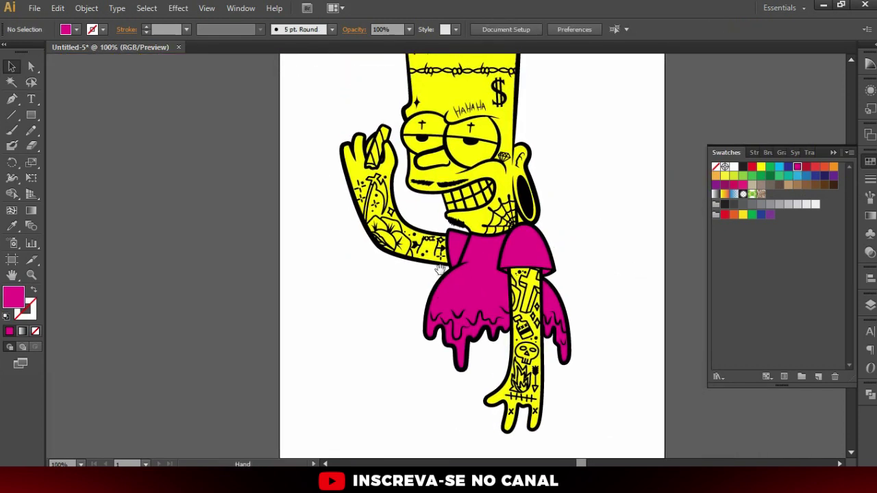
# - Fill the upper and lower rows of teeth with white
pyautogui.hotkey('ctrl', '+')
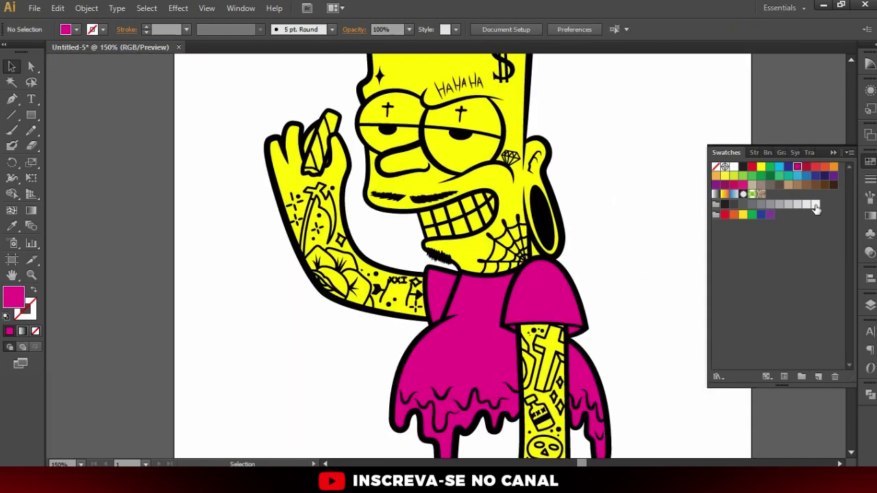
pyautogui.hotkey('ctrl', '+')
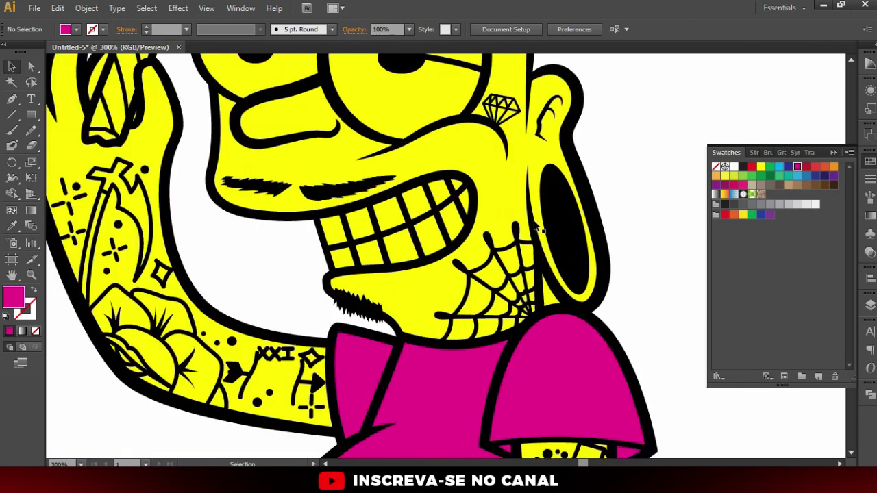
pyautogui.click(466, 200)
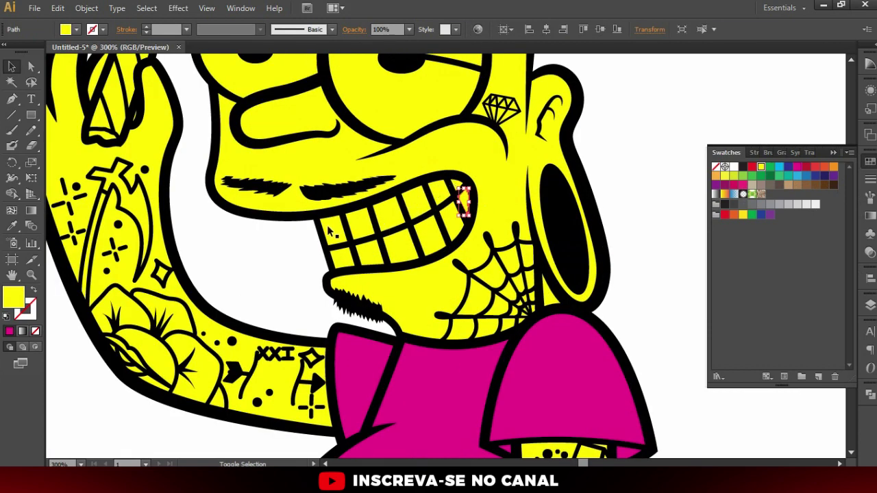
pyautogui.keyDown('shift'); pyautogui.click(344, 231); pyautogui.keyUp('shift')
pyautogui.keyDown('shift'); pyautogui.click(444, 200); pyautogui.keyUp('shift')
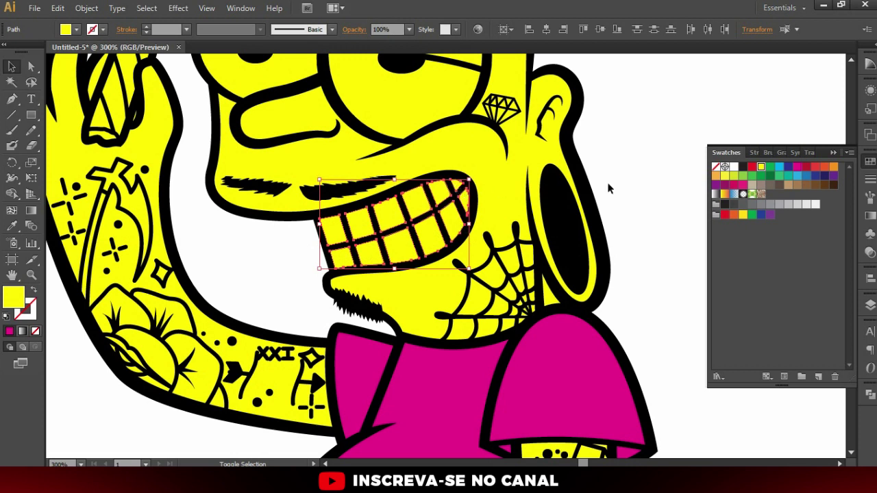
pyautogui.click(733, 169)
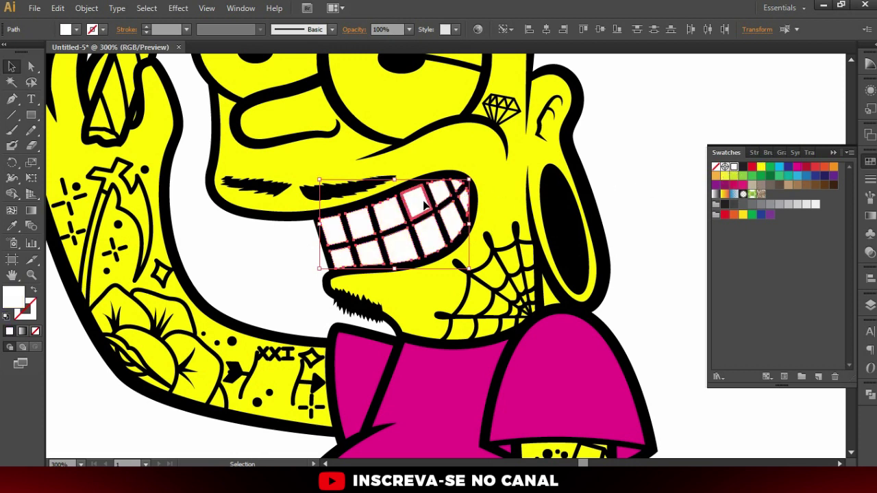
# - Colour a single upper tooth gold
pyautogui.click(643, 221)
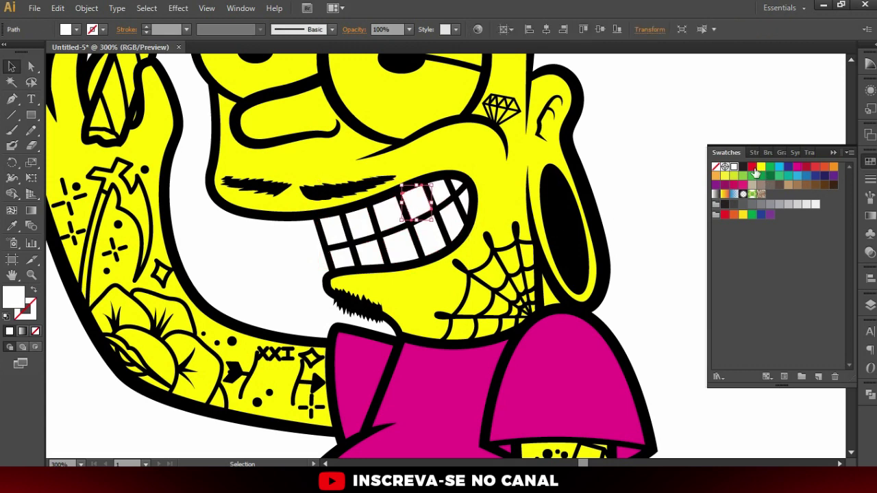
pyautogui.click(743, 215)
pyautogui.click(648, 329)
pyautogui.hotkey('ctrl', '0')
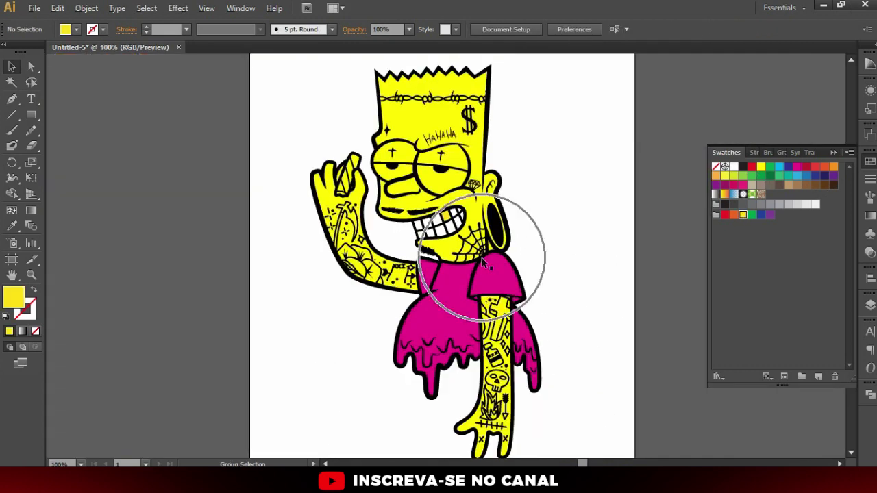
# - Fill the eye-whites shape with a light pink chosen in the Color Picker
pyautogui.scroll(3, 478, 217)
pyautogui.click(470, 266)
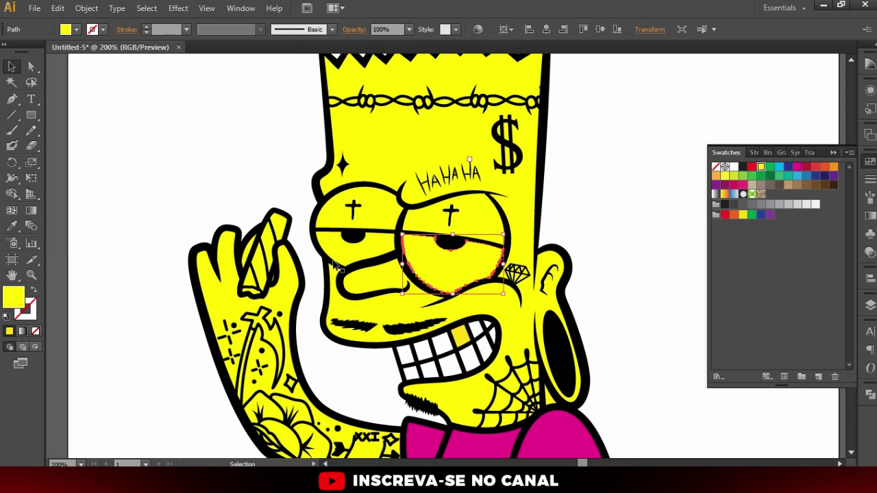
pyautogui.click(752, 167)
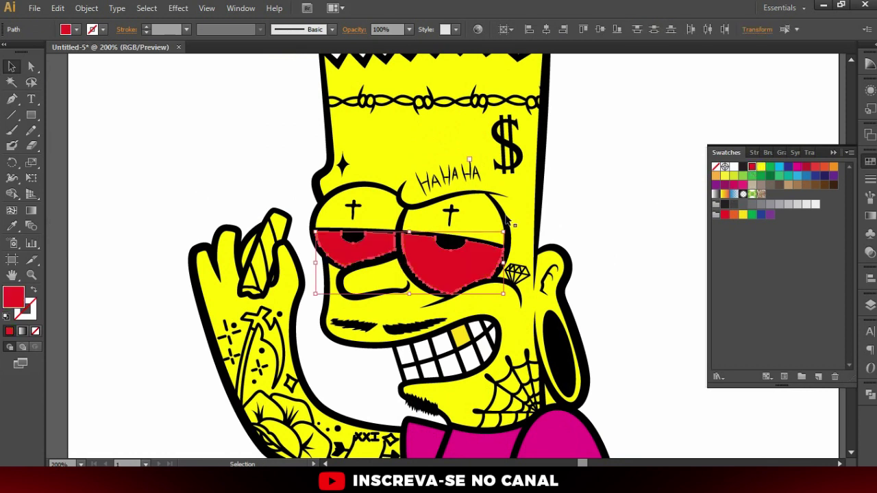
pyautogui.doubleClick(15, 304)
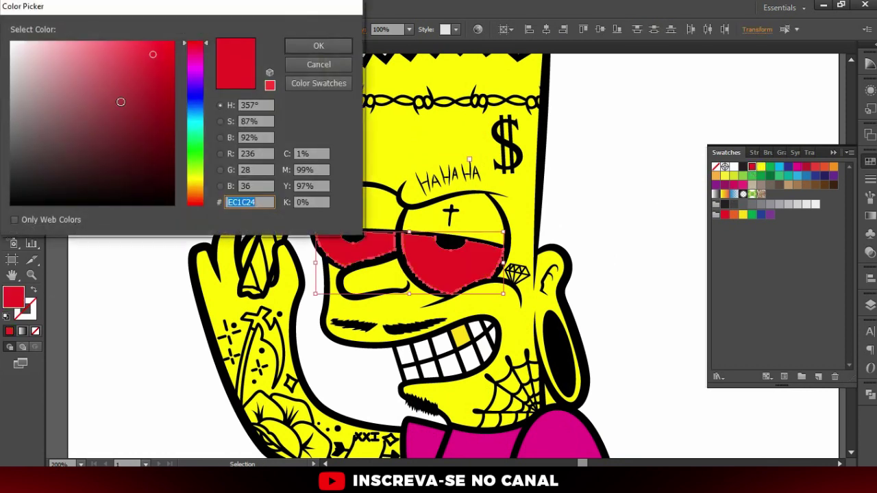
pyautogui.click(76, 47)
pyautogui.press('Return')
pyautogui.hotkey('ctrl', 'shift', 'a')
pyautogui.hotkey('ctrl', '0')
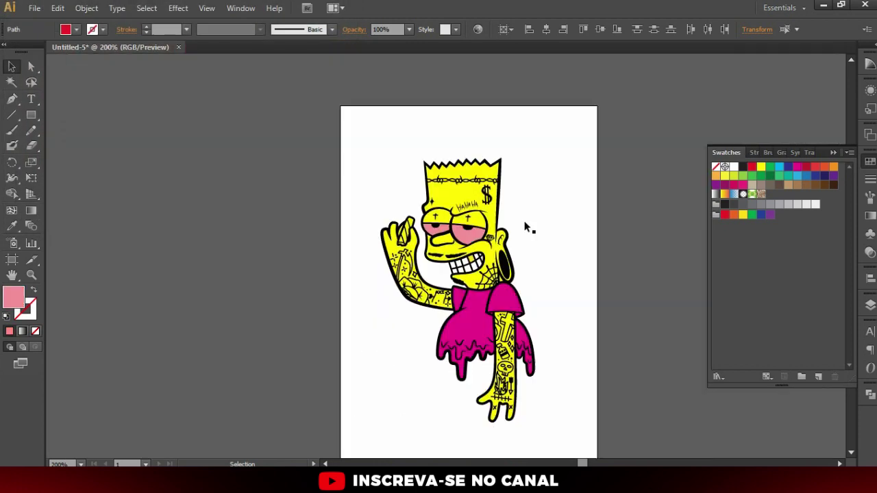
pyautogui.keyDown('alt'); pyautogui.scroll(1, 464, 264); pyautogui.keyUp('alt')
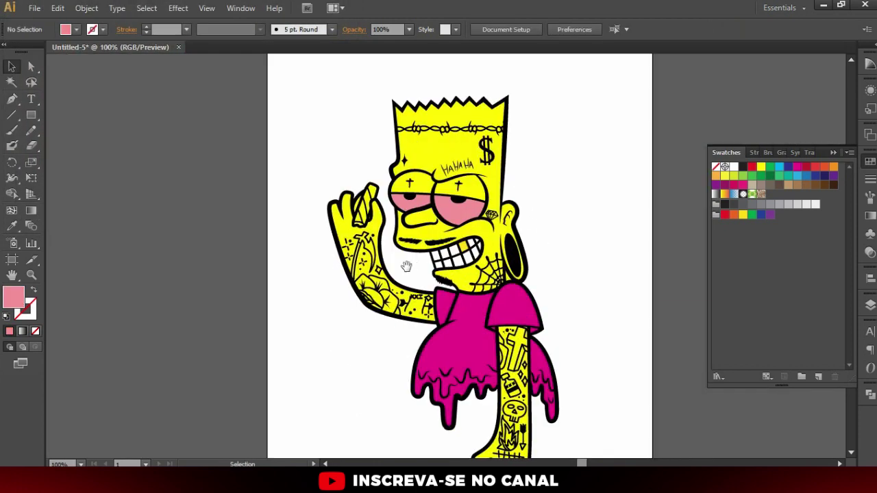
# - Fill the cigar in the raised hand with a brown swatch
pyautogui.keyDown('alt'); pyautogui.scroll(1, 401, 254); pyautogui.keyUp('alt')
pyautogui.keyDown('alt'); pyautogui.scroll(2, 358, 178); pyautogui.keyUp('alt')
pyautogui.click(457, 142)
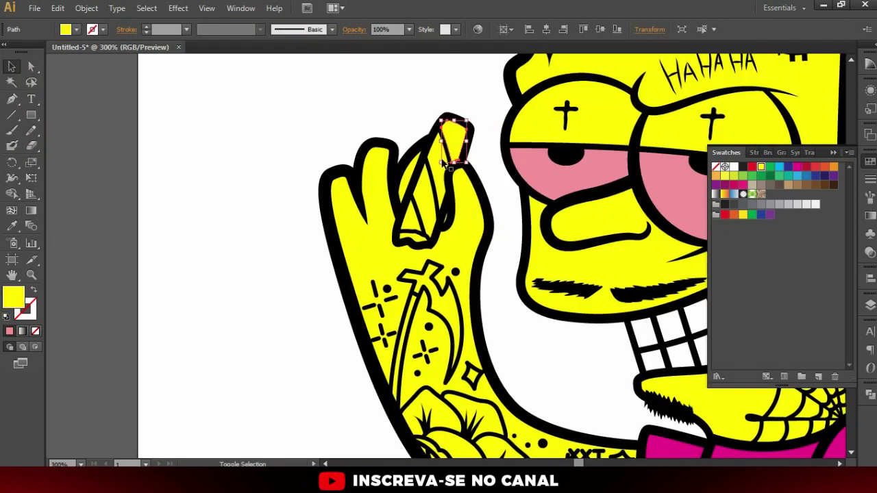
pyautogui.keyDown('shift'); pyautogui.click(418, 199); pyautogui.keyUp('shift')
pyautogui.keyDown('shift'); pyautogui.click(406, 172); pyautogui.keyUp('shift')
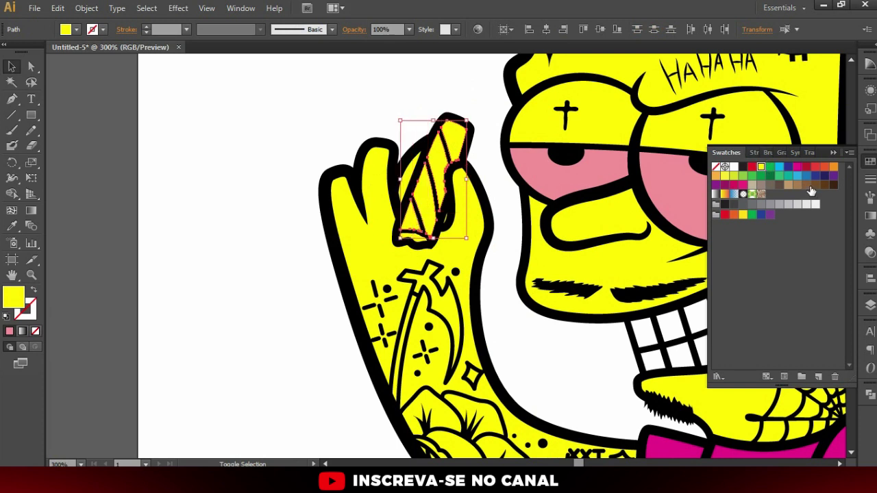
pyautogui.click(807, 186)
# - Colour the cigar's burning tip orange-red using the Direct Selection tool
pyautogui.press('a')
pyautogui.click(409, 237)
pyautogui.keyDown('alt'); pyautogui.scroll(2, 408, 234); pyautogui.keyUp('alt')
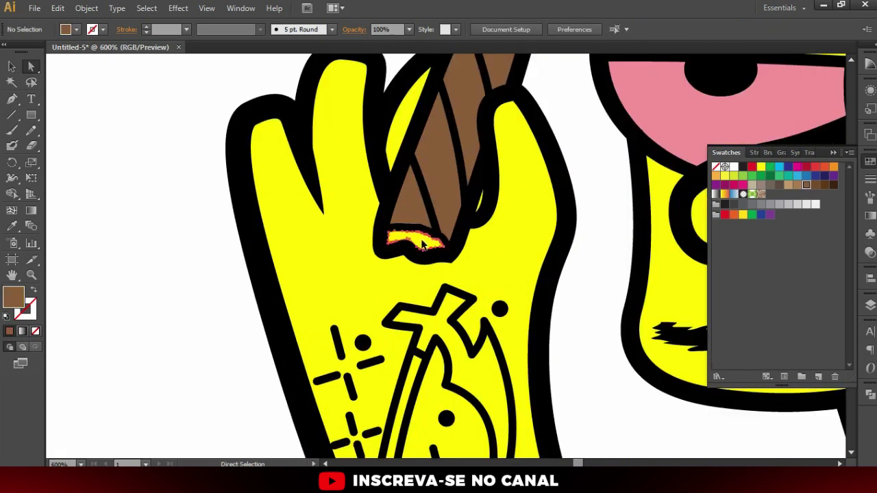
pyautogui.click(817, 169)
pyautogui.click(824, 169)
pyautogui.click(209, 291)
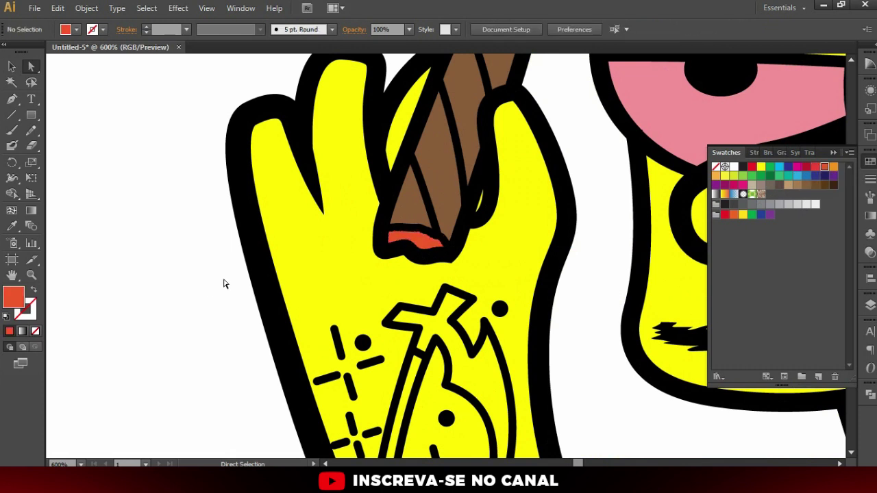
# - Delete the stray yellow triangle near the jaw
pyautogui.keyDown('alt'); pyautogui.scroll(2, 481, 203); pyautogui.keyUp('alt')
pyautogui.click(481, 203)
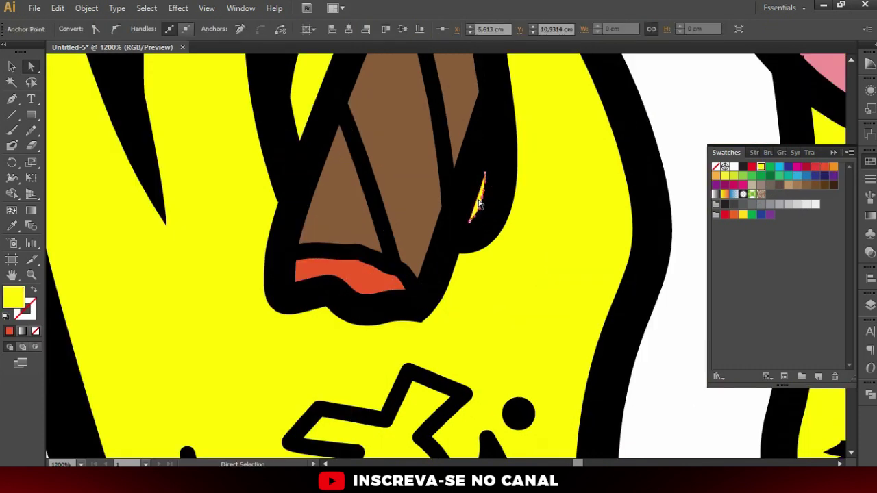
pyautogui.hotkey('ctrl', 'shift', 'a')
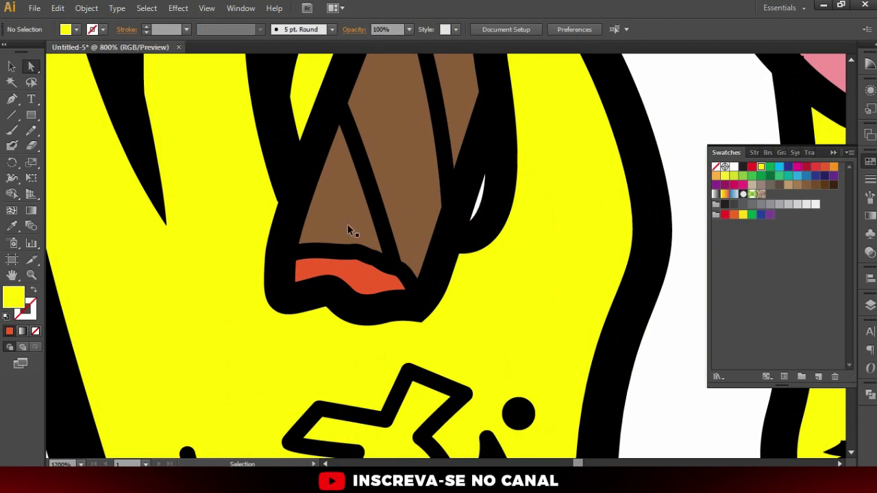
pyautogui.keyDown('alt'); pyautogui.scroll(-5, 350, 232); pyautogui.keyUp('alt')
pyautogui.keyDown('alt'); pyautogui.scroll(1, 370, 262); pyautogui.keyUp('alt')
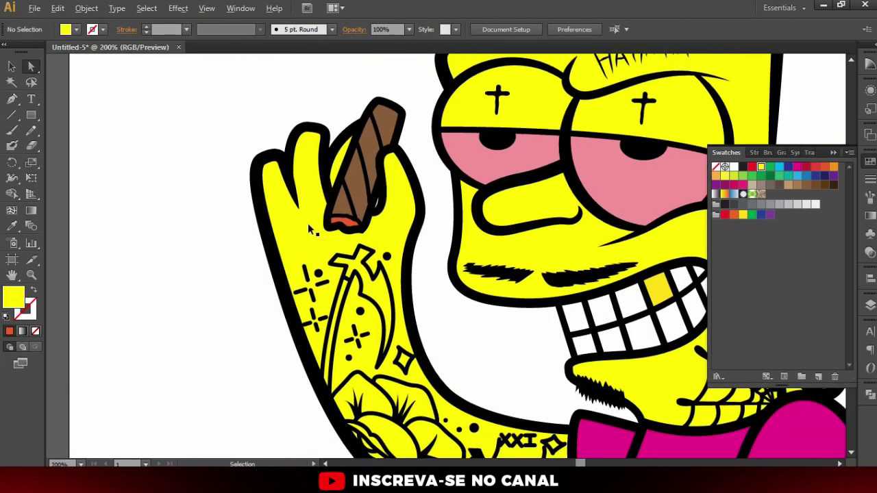
pyautogui.keyDown('alt'); pyautogui.scroll(-1, 306, 233); pyautogui.keyUp('alt')
pyautogui.scroll(-2, 439, 219)
pyautogui.scroll(-2, 566, 199)
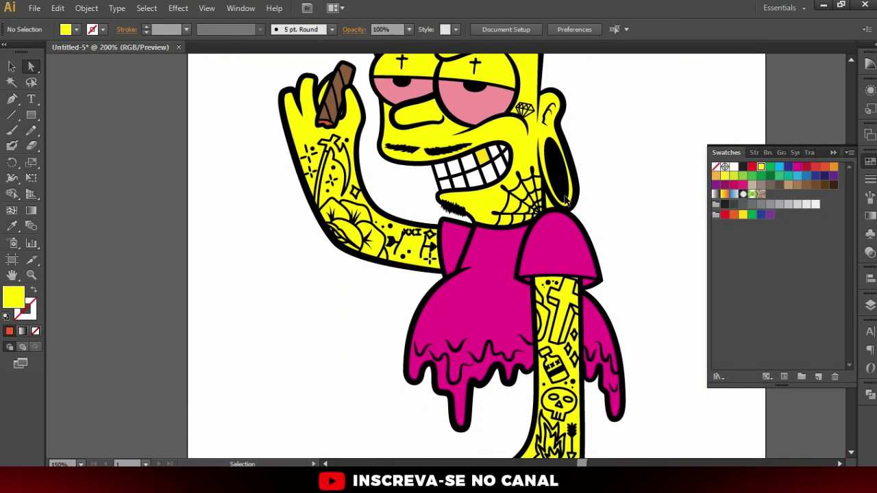
pyautogui.keyDown('alt'); pyautogui.scroll(3, 566, 198); pyautogui.keyUp('alt')
pyautogui.click(496, 235)
pyautogui.press('Delete')
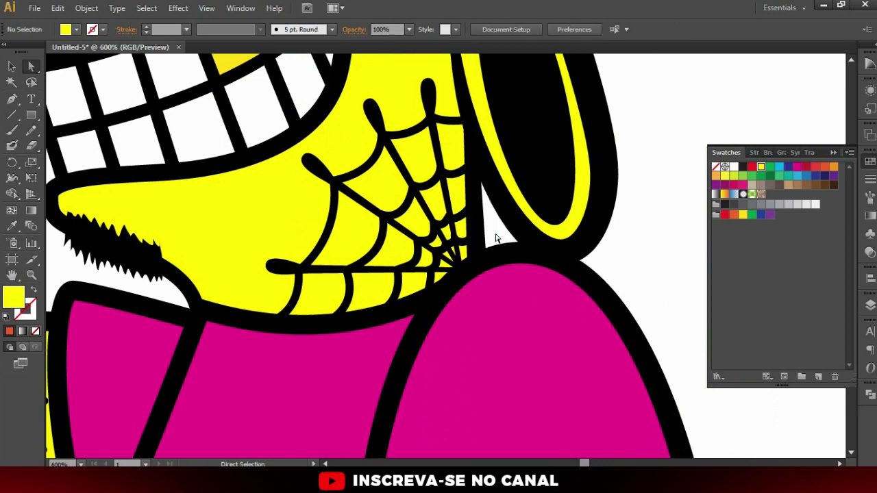
pyautogui.keyDown('alt'); pyautogui.scroll(-3, 432, 254); pyautogui.keyUp('alt')
pyautogui.keyDown('alt'); pyautogui.scroll(-2, 426, 251); pyautogui.keyUp('alt')
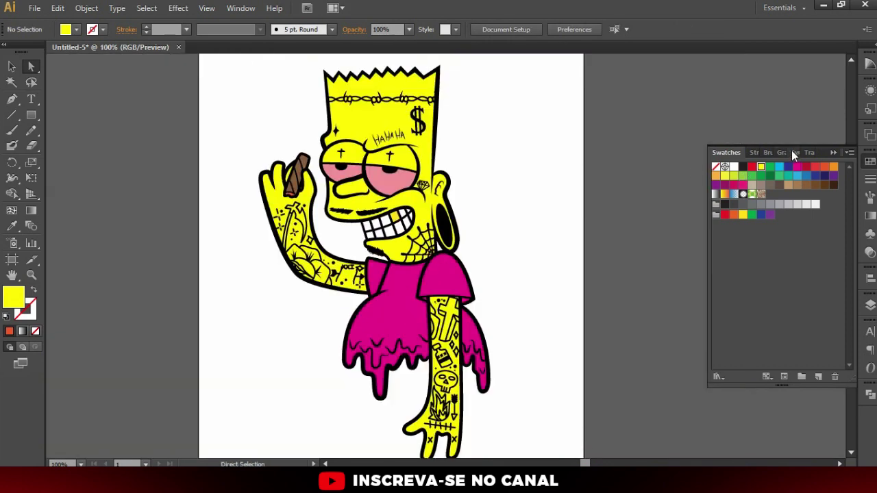
# - Fill the pink triangles beside the sleeve with a darker magenta via the Color Picker
pyautogui.click(833, 153)
pyautogui.keyDown('alt'); pyautogui.scroll(2, 462, 323); pyautogui.keyUp('alt')
pyautogui.keyDown('alt'); pyautogui.scroll(2, 474, 295); pyautogui.keyUp('alt')
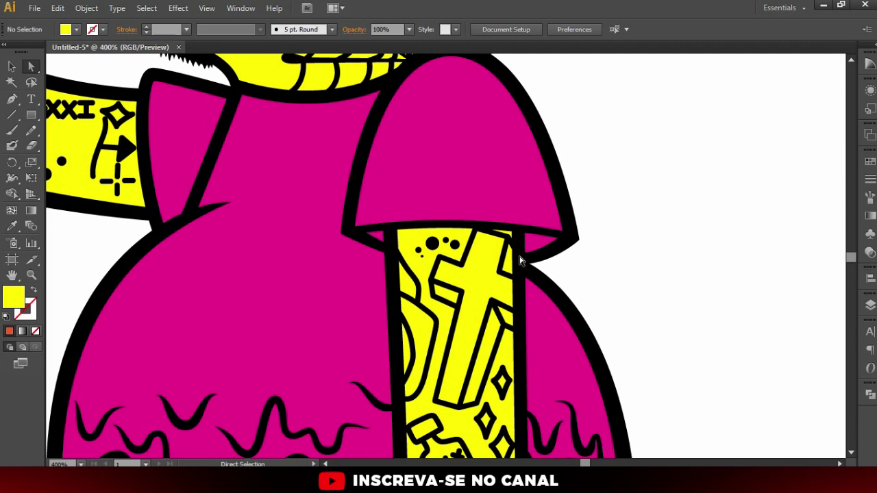
pyautogui.click(534, 249)
pyautogui.keyDown('shift'); pyautogui.click(374, 237); pyautogui.keyUp('shift')
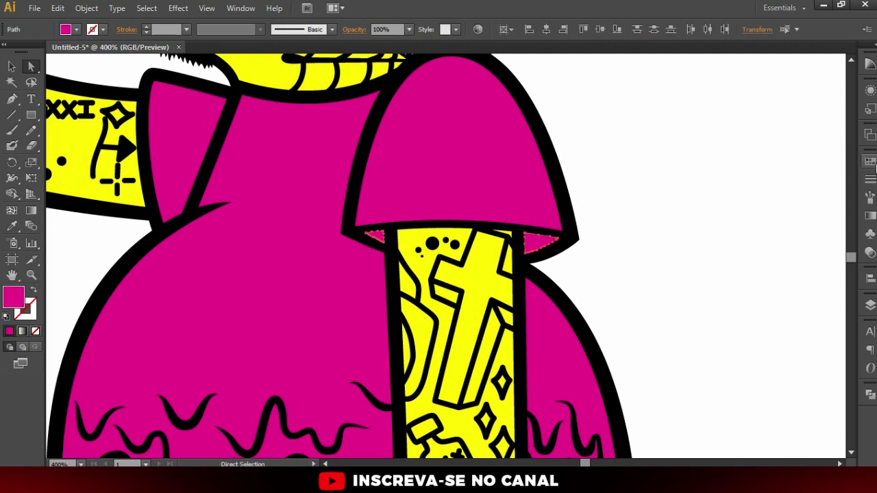
pyautogui.click(870, 162)
pyautogui.doubleClick(15, 300)
pyautogui.click(167, 101)
pyautogui.click(346, 46)
pyautogui.click(574, 256)
# - Give the magenta triangle at the shoulder the darker magenta fill
pyautogui.click(169, 133)
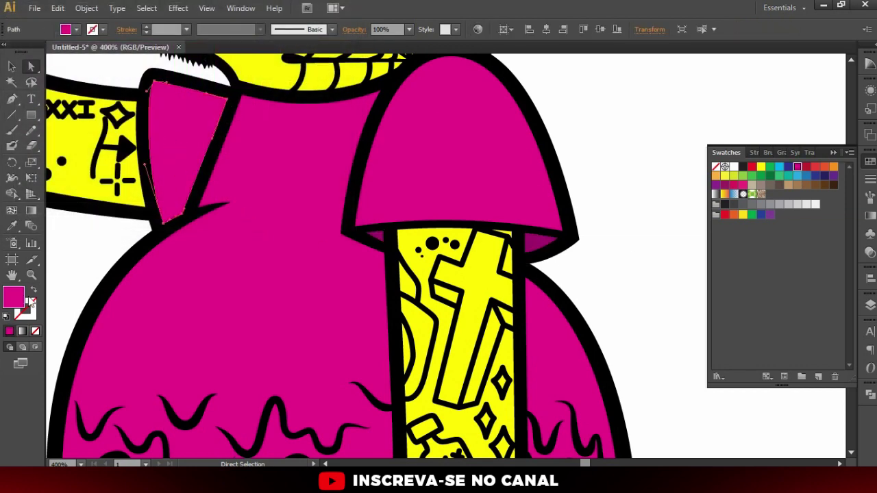
pyautogui.doubleClick(15, 298)
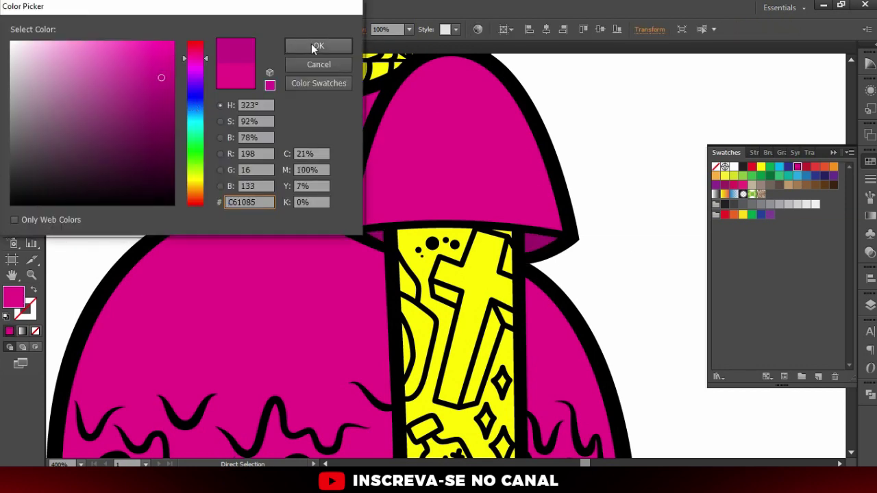
pyautogui.click(315, 43)
pyautogui.hotkey('ctrl', 'shift', 'a')
pyautogui.hotkey('ctrl', '-')
pyautogui.hotkey('ctrl', '-')
pyautogui.hotkey('ctrl', '-')
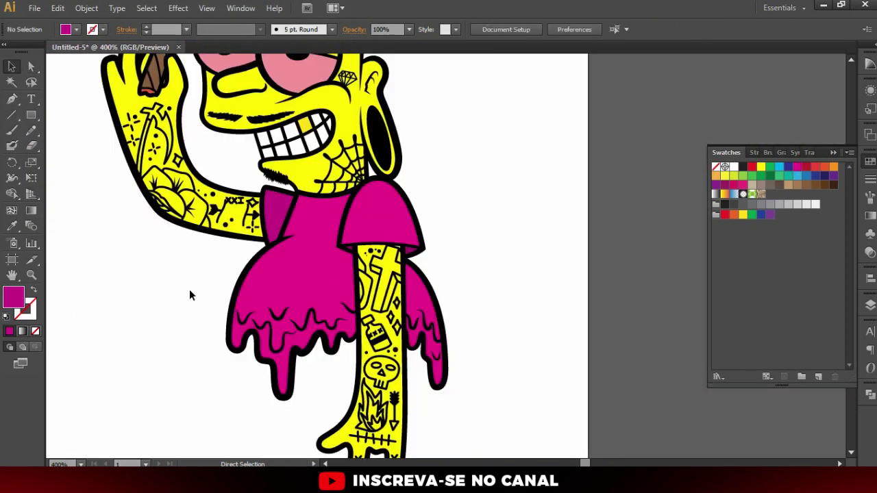
# - Fill the small left collar triangle with darker purple-magenta and zoom out to the whole artboard
pyautogui.click(277, 200)
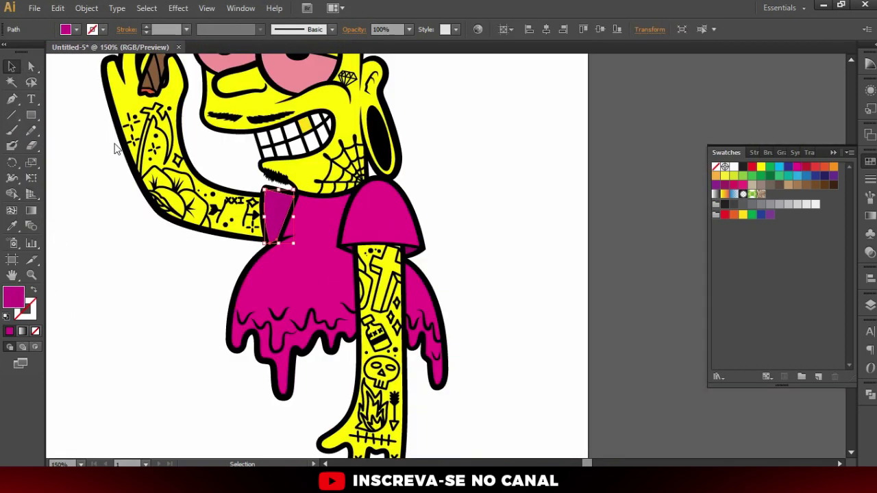
pyautogui.doubleClick(14, 296)
pyautogui.click(159, 98)
pyautogui.click(317, 44)
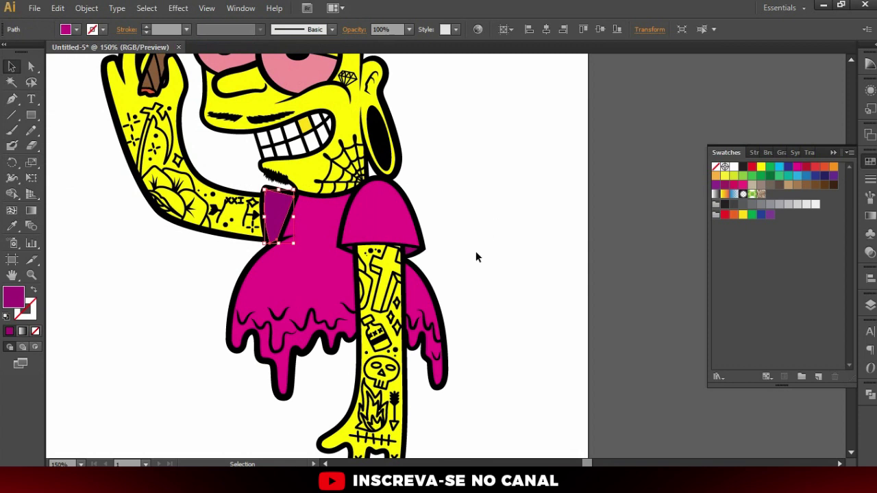
pyautogui.hotkey('ctrl', 'shift', 'a')
pyautogui.hotkey('ctrl', '-')
pyautogui.scroll(1, 332, 291)
pyautogui.hotkey('ctrl', '-')
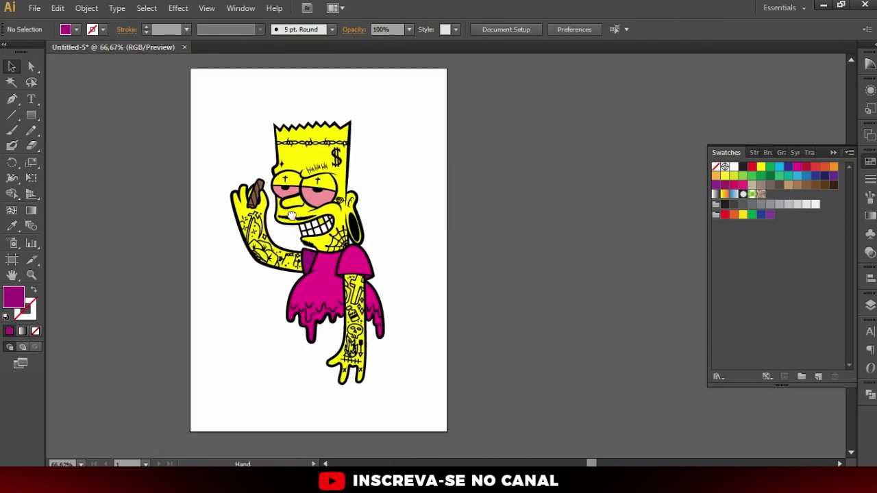
# - Collapse the Swatches panel
pyautogui.hscroll(-1, 458, 254)
pyautogui.scroll(2, 223, 255)
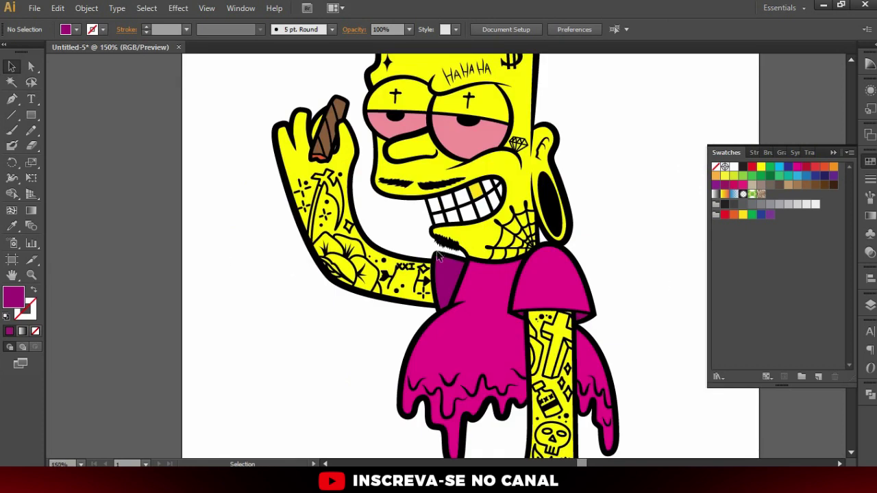
pyautogui.scroll(1, 438, 255)
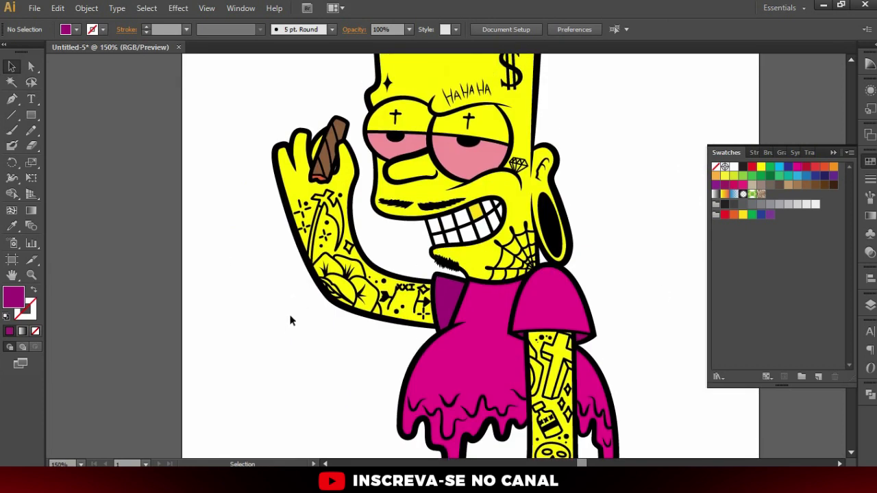
pyautogui.click(833, 152)
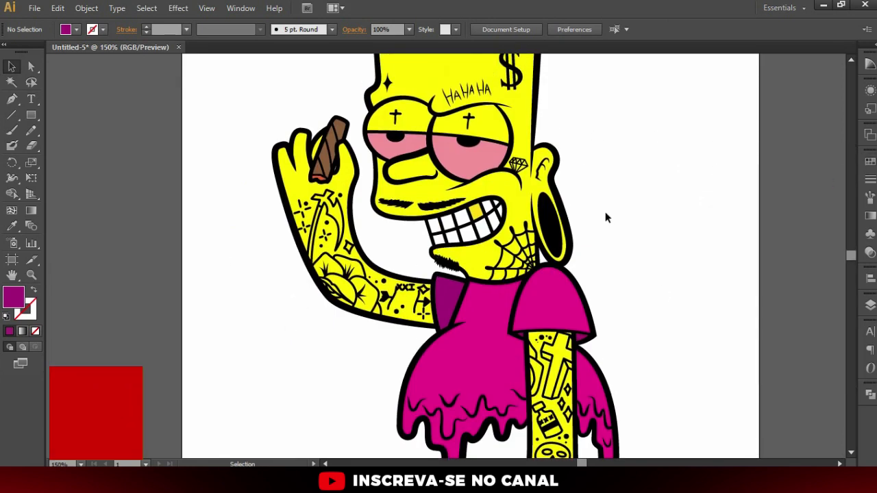
pyautogui.scroll(1, 600, 218)
pyautogui.scroll(2, 589, 209)
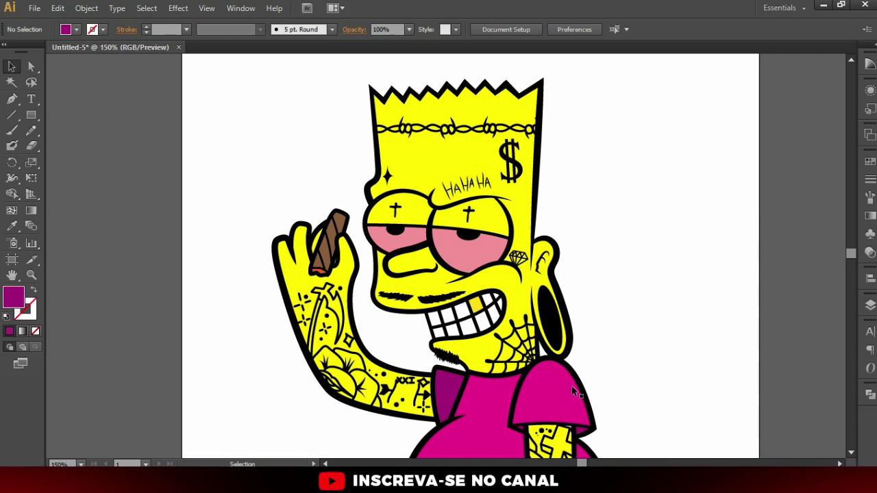
# - Scroll around the artboard to review the finished, fully coloured character
pyautogui.scroll(-3, 572, 385)
pyautogui.scroll(-3, 569, 377)
pyautogui.scroll(-2, 561, 363)
pyautogui.scroll(-2, 555, 348)
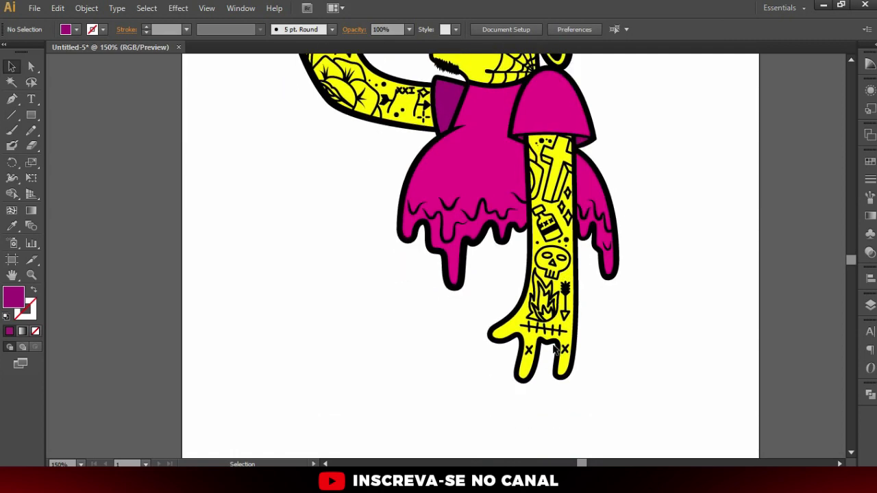
pyautogui.scroll(5, 574, 321)
pyautogui.scroll(4, 585, 322)
pyautogui.scroll(-1, 563, 284)
pyautogui.scroll(-2, 548, 300)
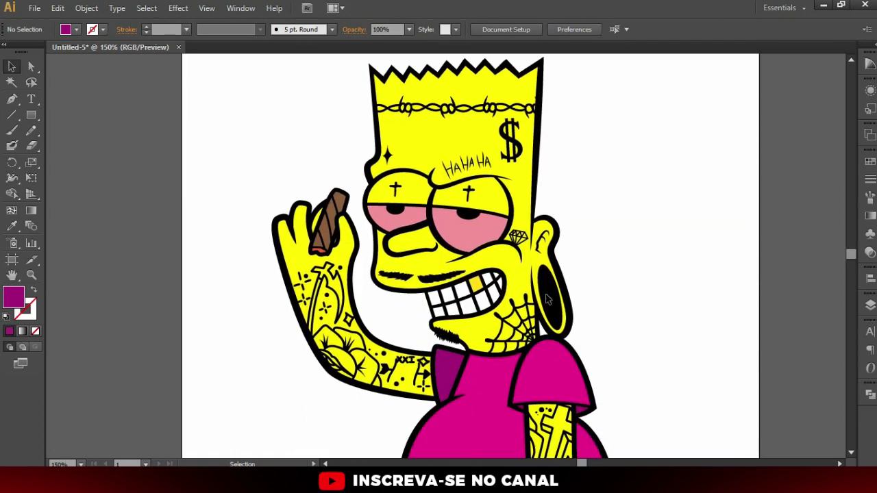
pyautogui.scroll(-1, 485, 198)
pyautogui.scroll(-1, 479, 171)
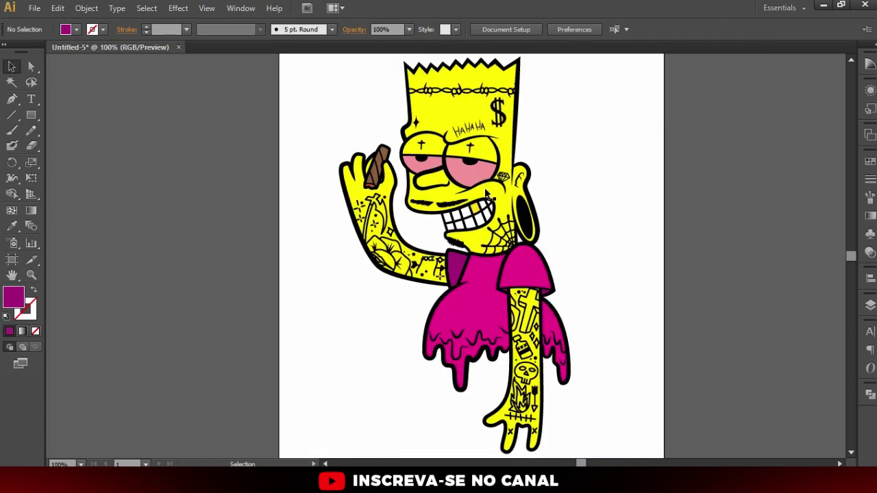
pyautogui.scroll(1, 557, 236)
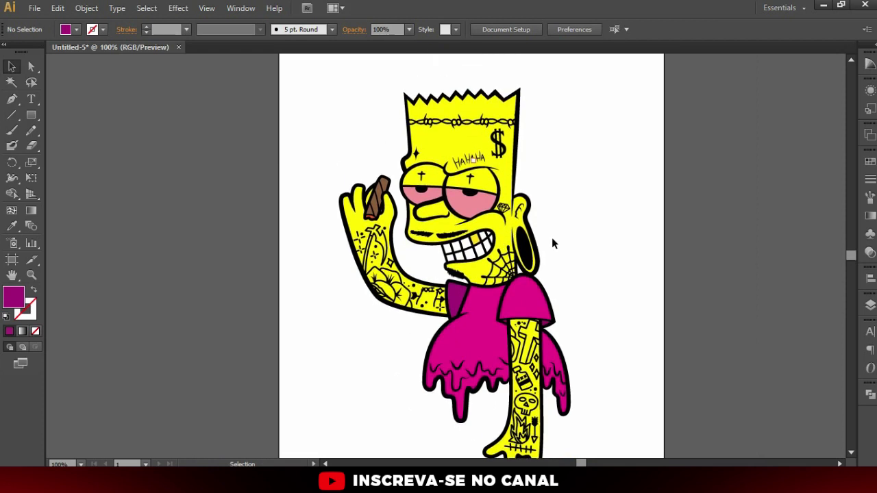